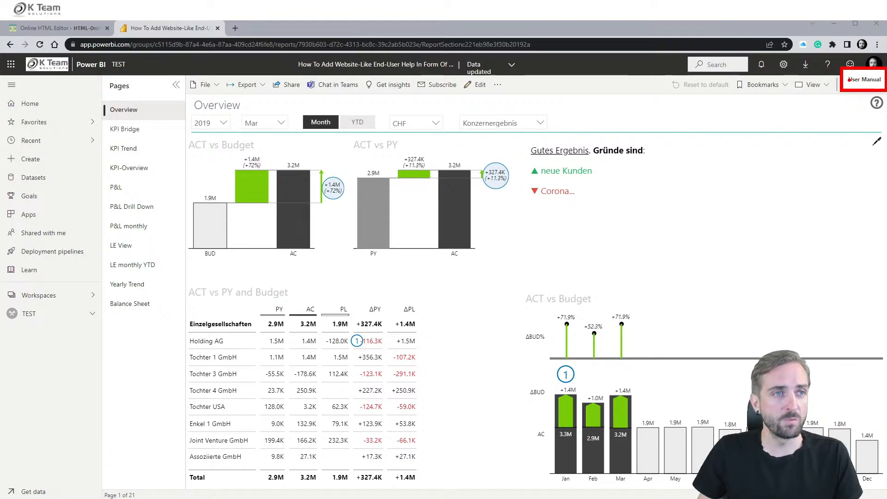
Step: Open the User Manual page from the Overview report page and check the page list below Balance Sheet
click(878, 105)
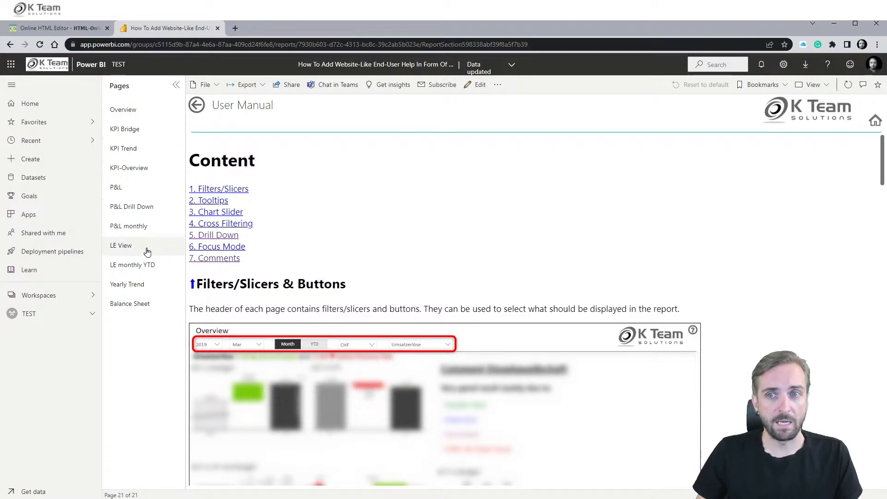
key(ctrl+2)
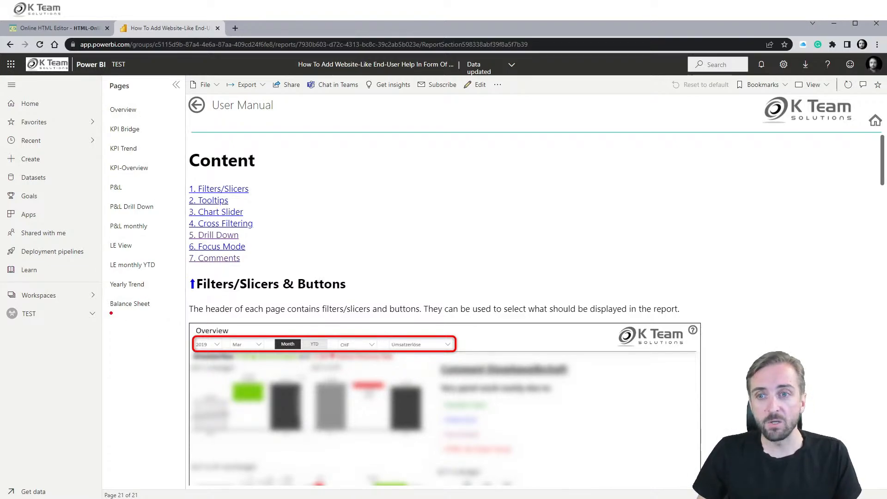
drag(106, 311, 185, 336)
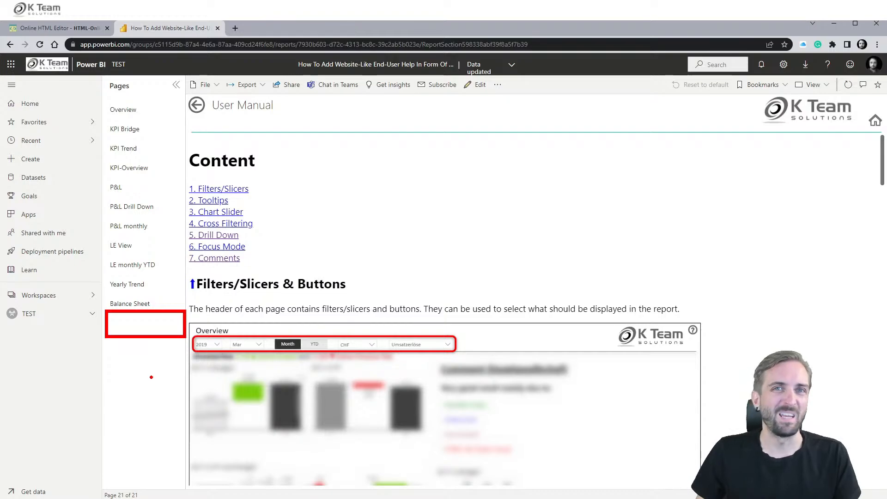
key(Escape)
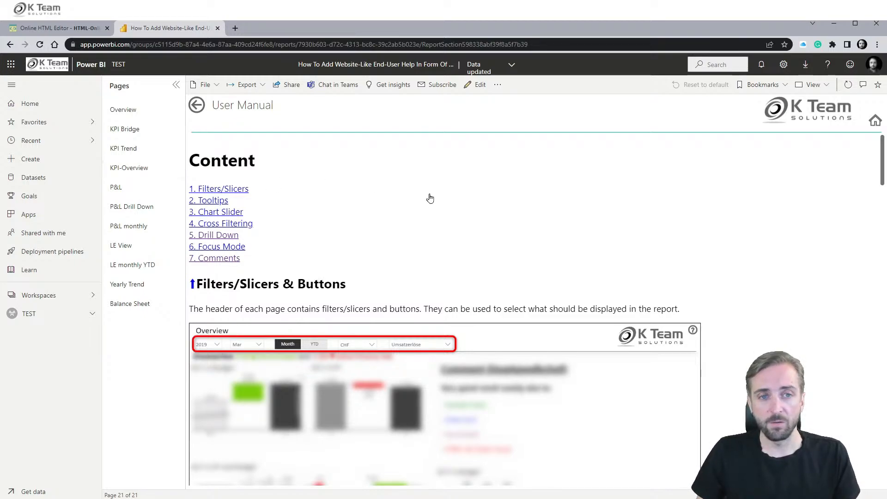
Step: Read through the User Manual page from the Filters/Slicers section down to the Comments section
scroll(430, 199, down, 1)
scroll(431, 199, down, 5)
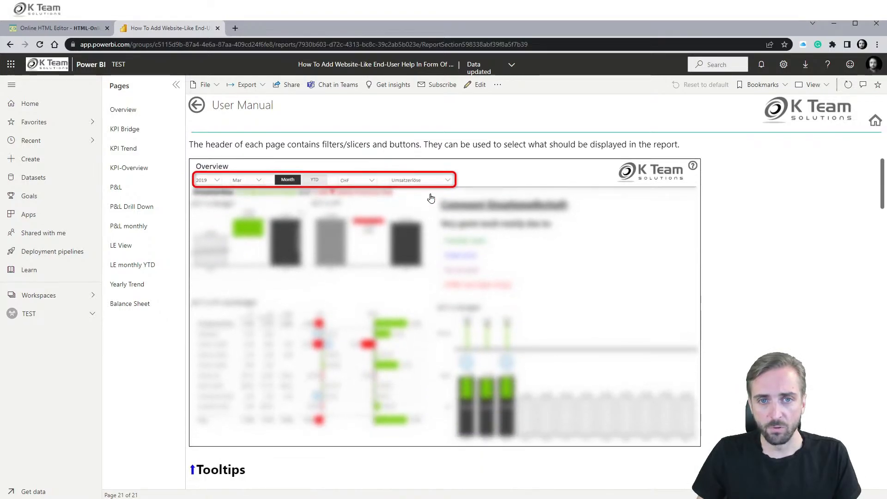
scroll(429, 196, down, 1)
scroll(426, 240, up, 3)
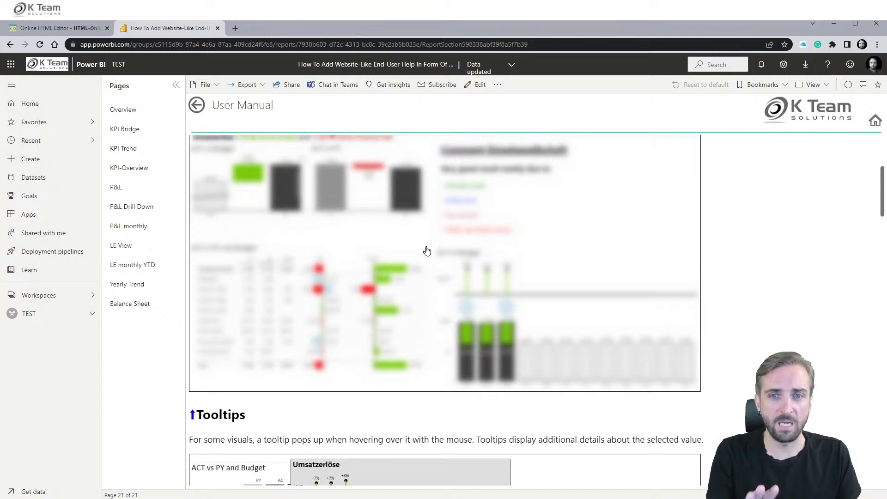
scroll(426, 251, down, 6)
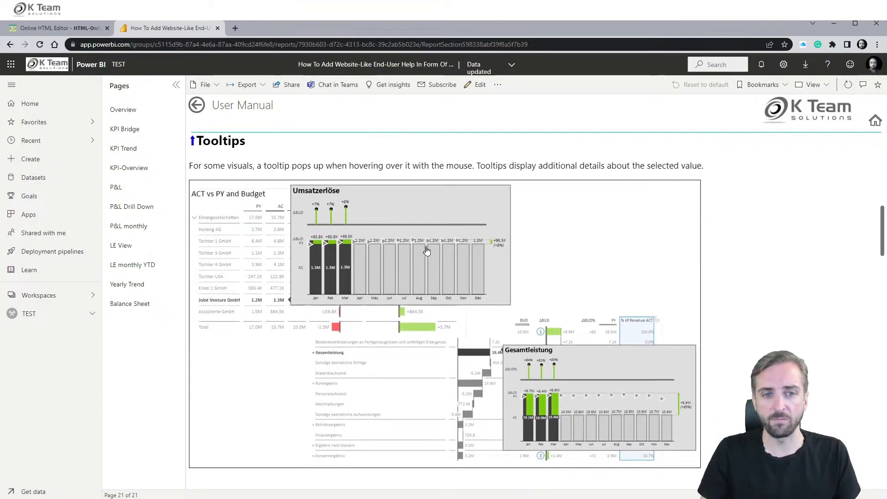
scroll(426, 251, down, 7)
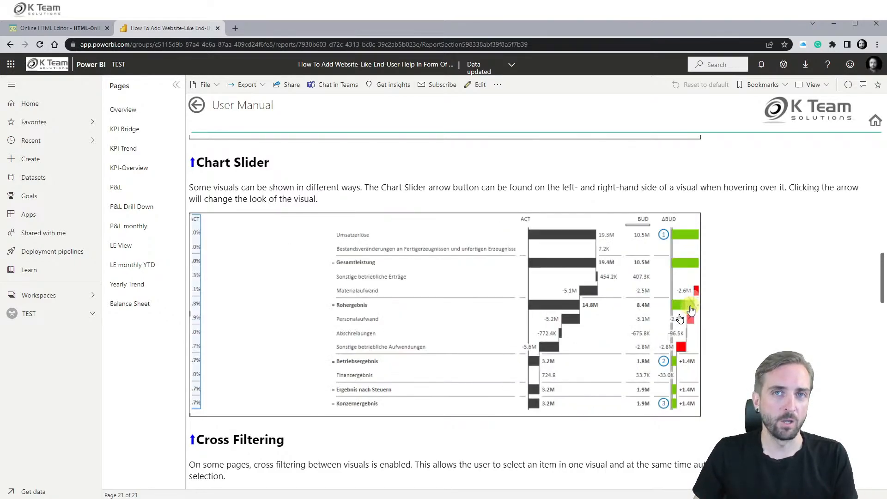
scroll(679, 310, down, 6)
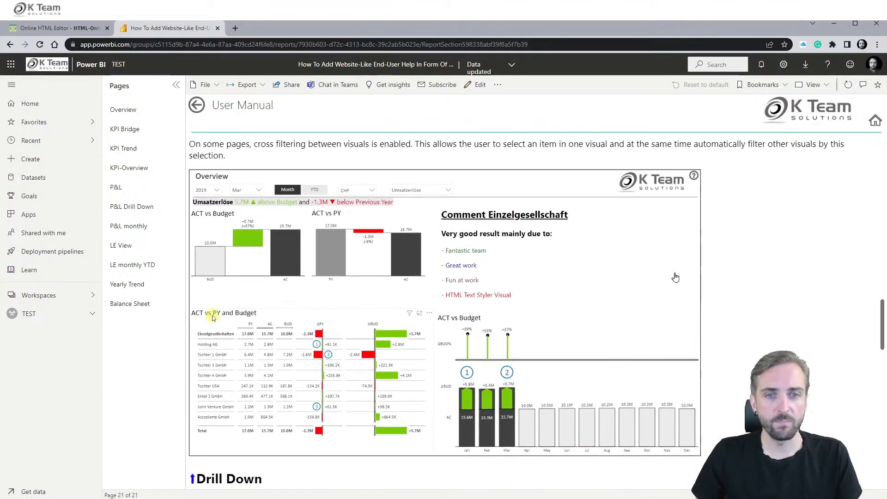
scroll(675, 277, down, 5)
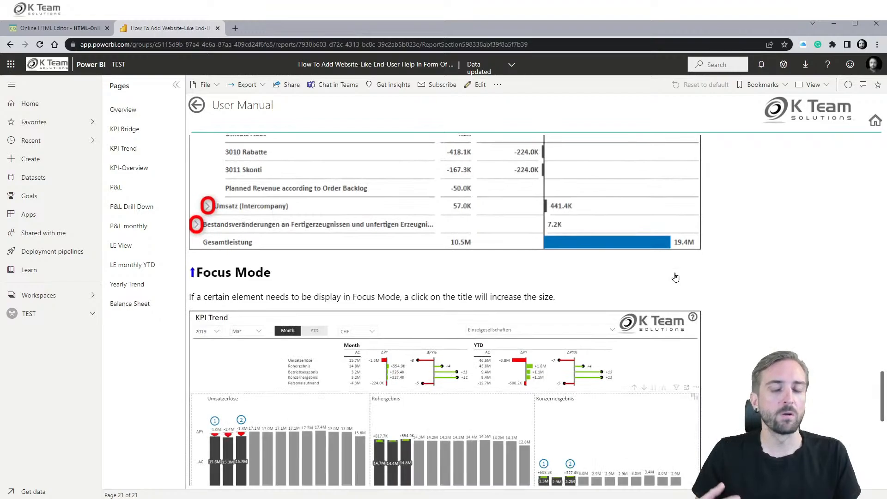
scroll(675, 278, down, 1)
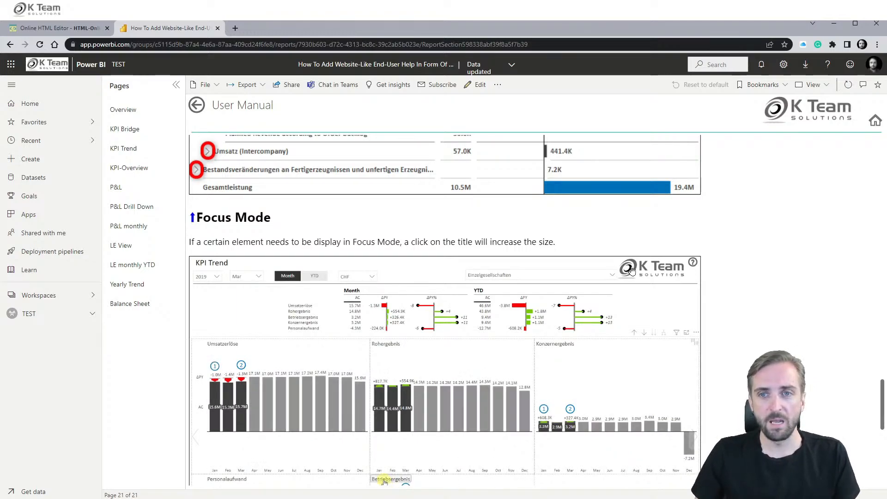
scroll(631, 270, down, 5)
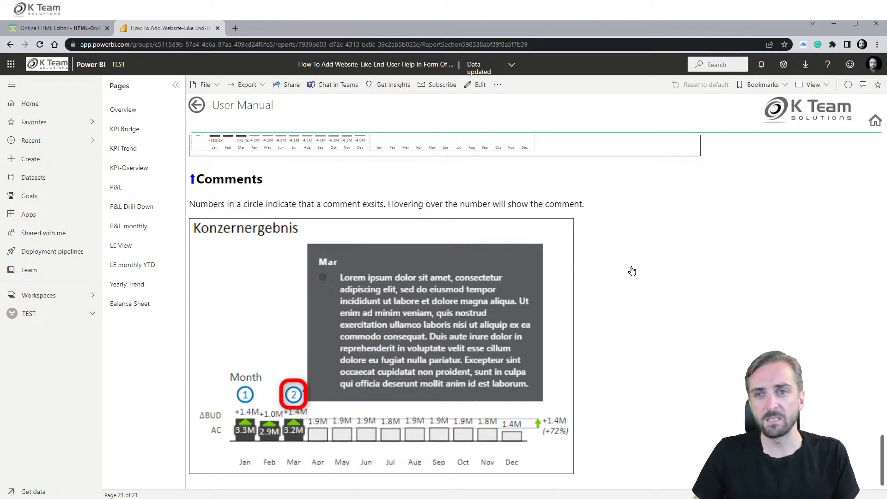
Step: Follow the manual's links from Comments to Content and on to Cross Filtering, and return to the Overview page
click(193, 180)
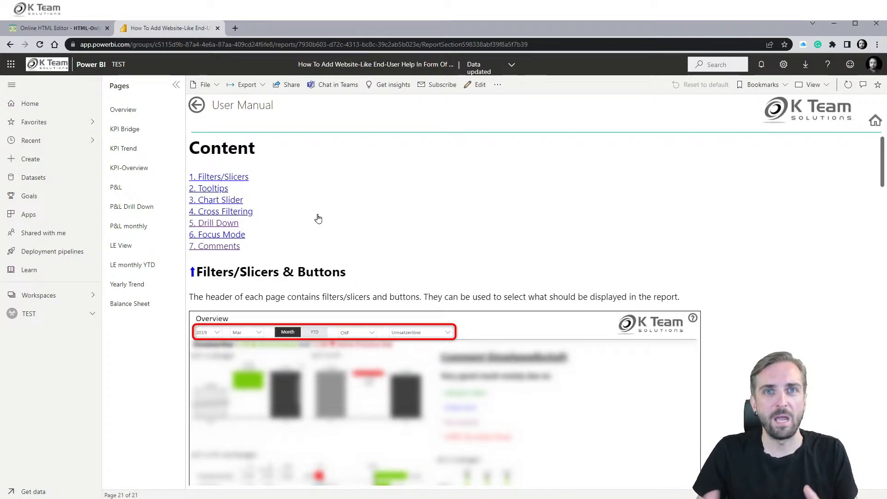
click(213, 215)
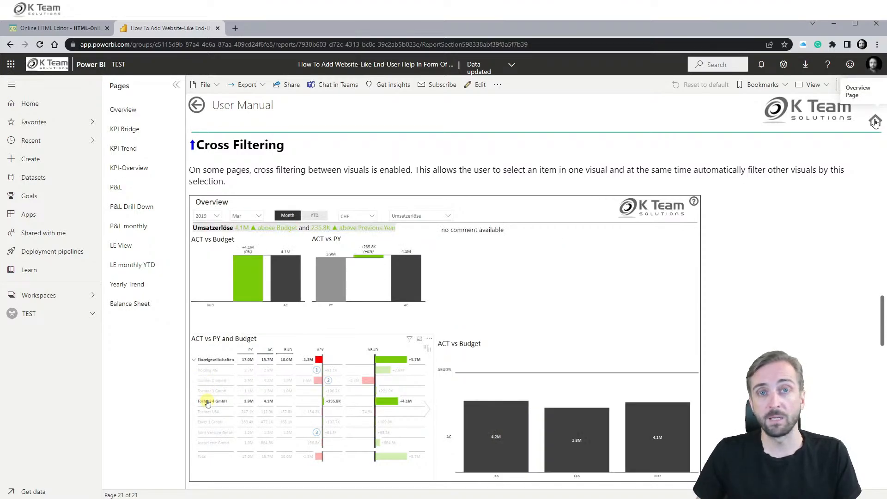
click(874, 122)
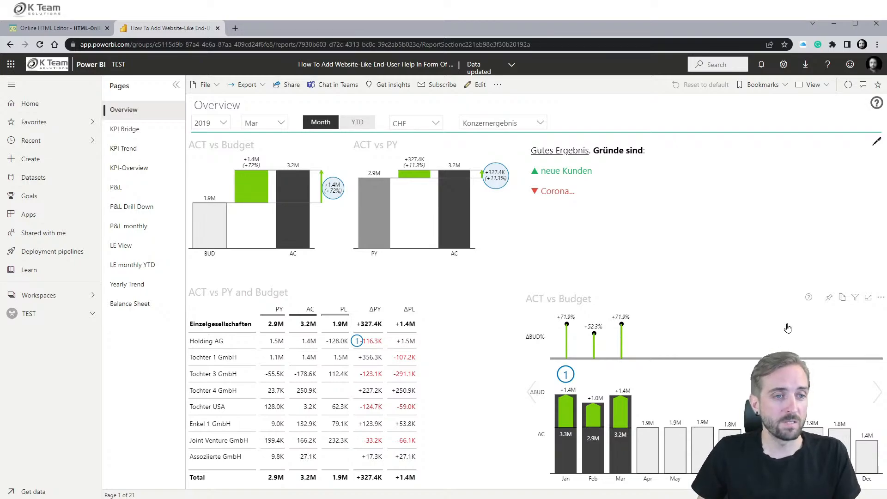
mouse_move(809, 299)
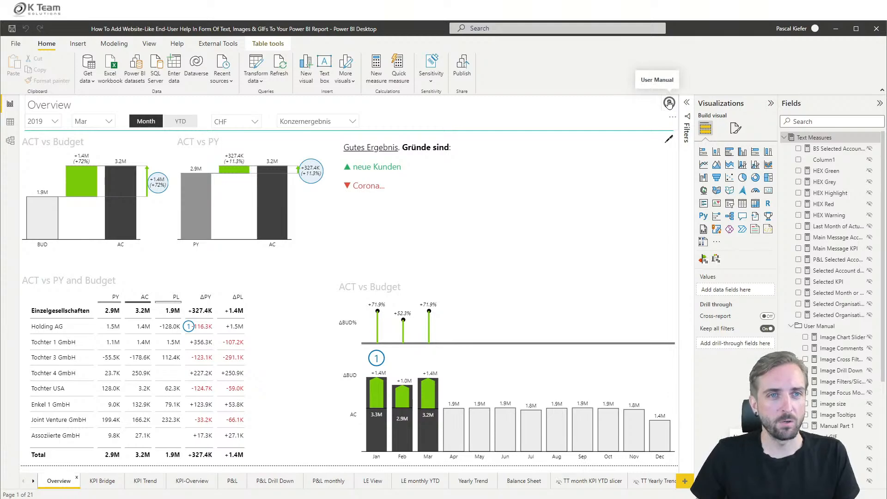
Step: In Power BI Desktop, open the User Manual page from Overview and check the page's Hide Page option without changing it
click(668, 105)
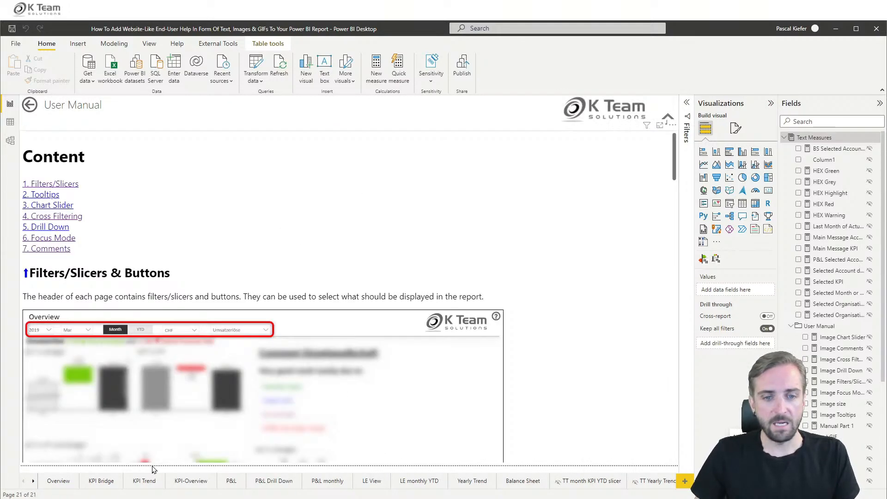
click(33, 480)
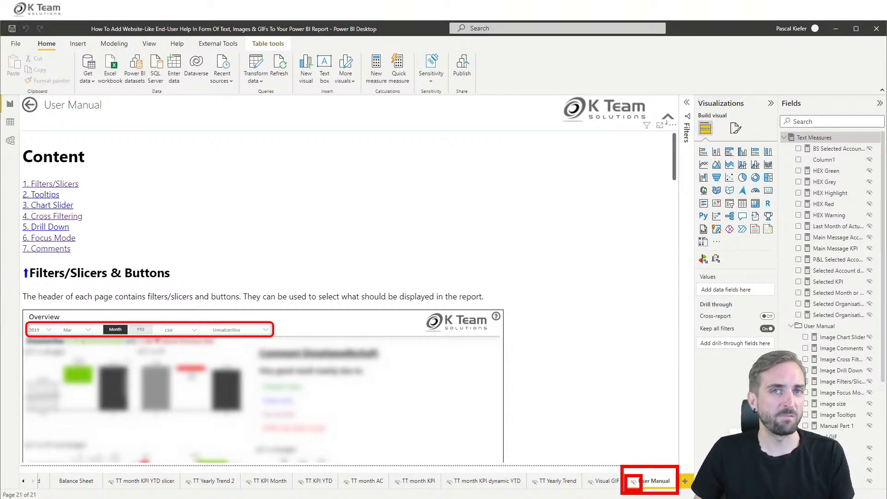
right_click(647, 485)
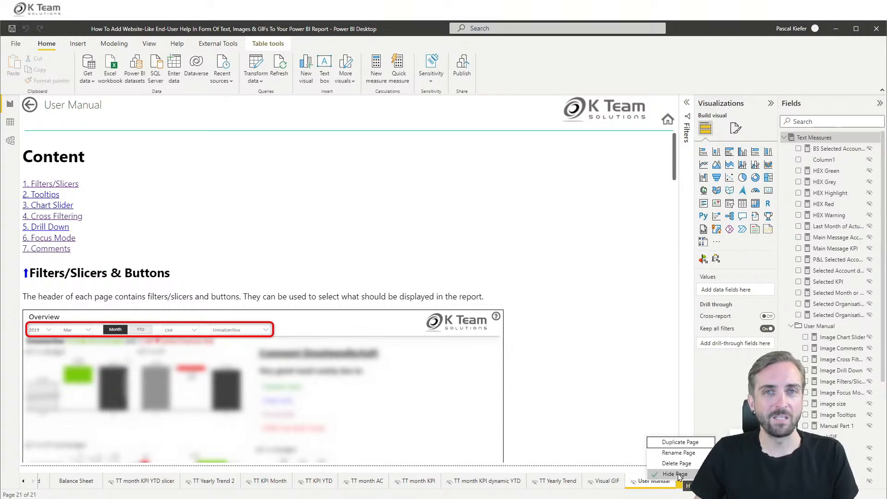
click(653, 473)
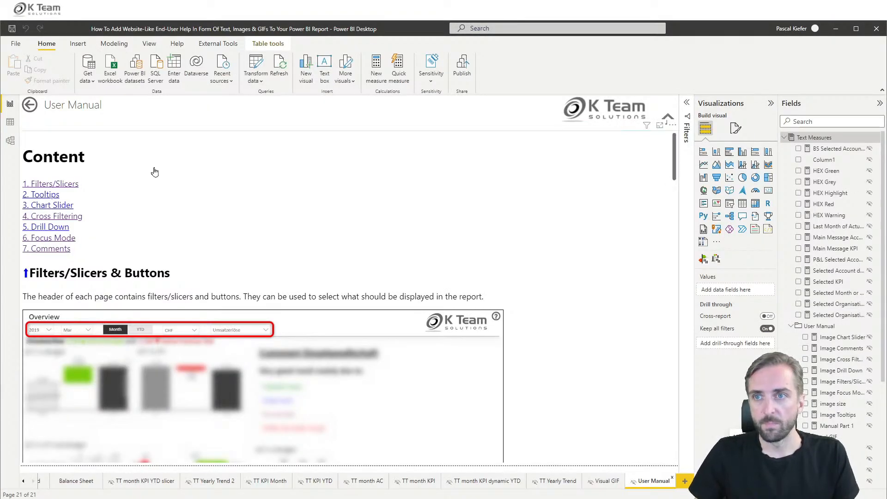
Step: Select the manual's HTML visual and open the formula of its Manual Part 1 measure at a larger text size
click(202, 177)
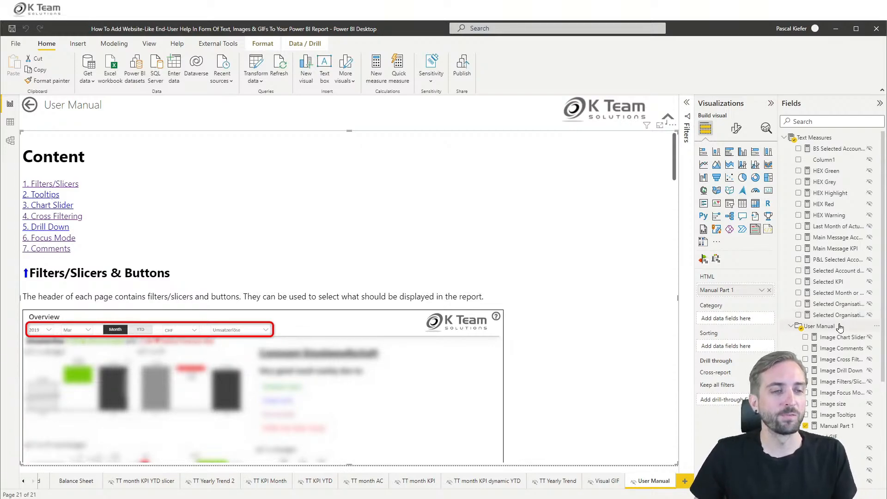
click(834, 426)
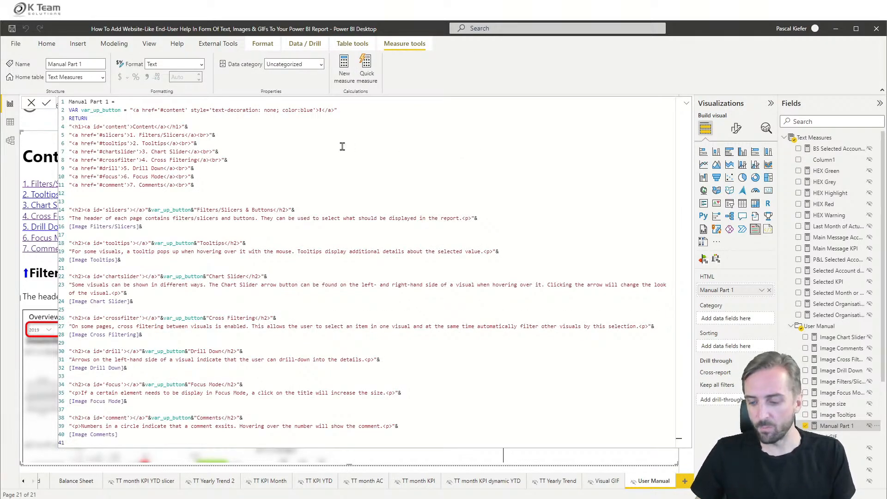
scroll(342, 147, up, 2)
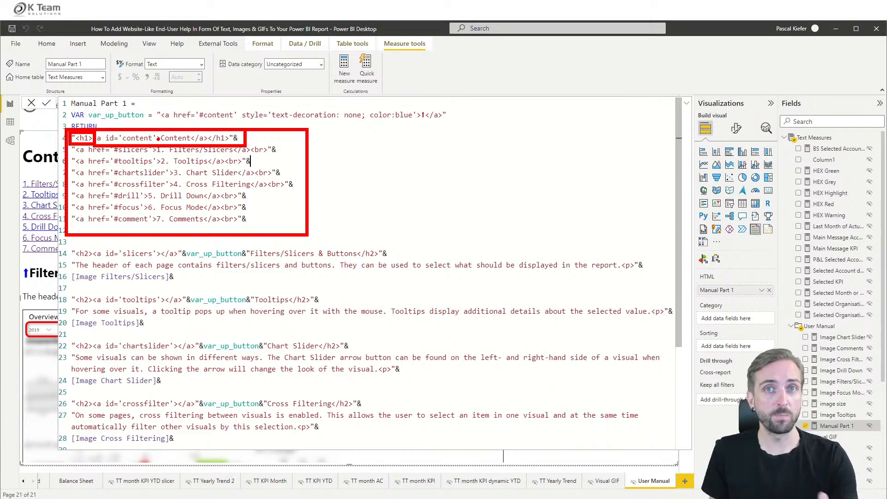
Step: Close the formula and follow the up arrow beside the Tooltips heading back to the manual's Content list
key(Escape)
click(41, 142)
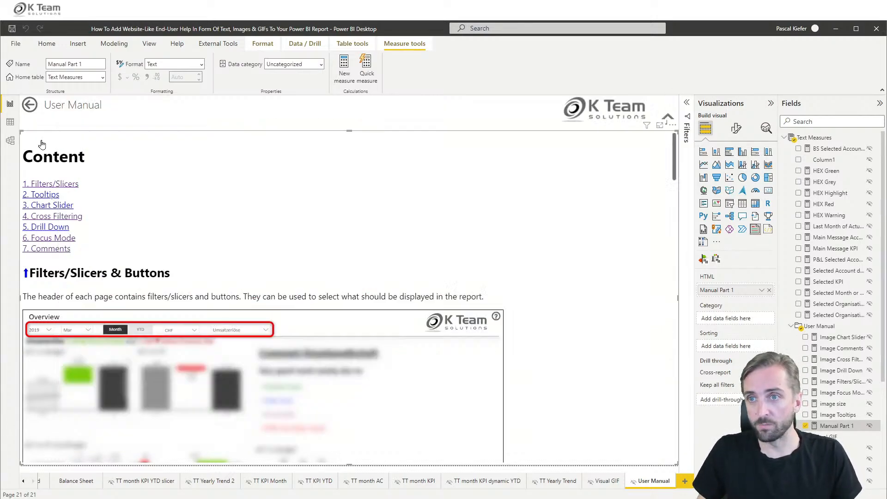
scroll(64, 199, down, 1)
scroll(64, 198, down, 7)
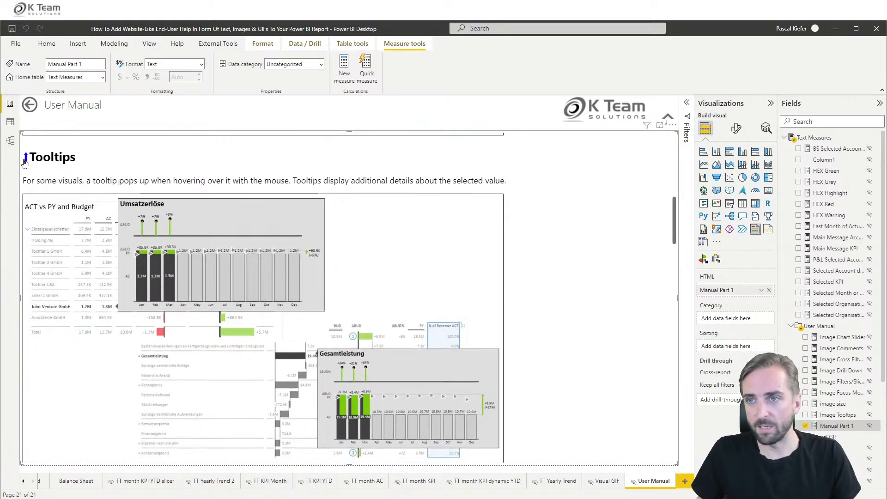
click(26, 159)
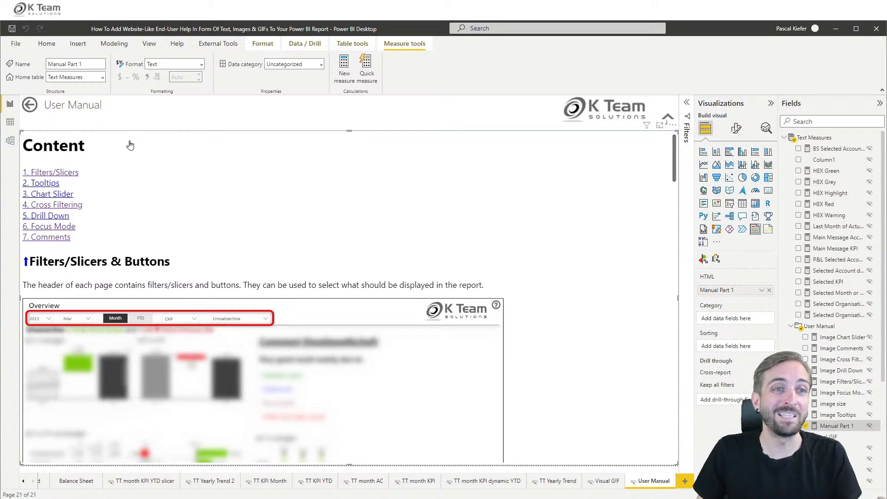
Step: Reopen the Manual Part 1 measure's formula and examine the <a id='content'> anchor in line 4
click(837, 415)
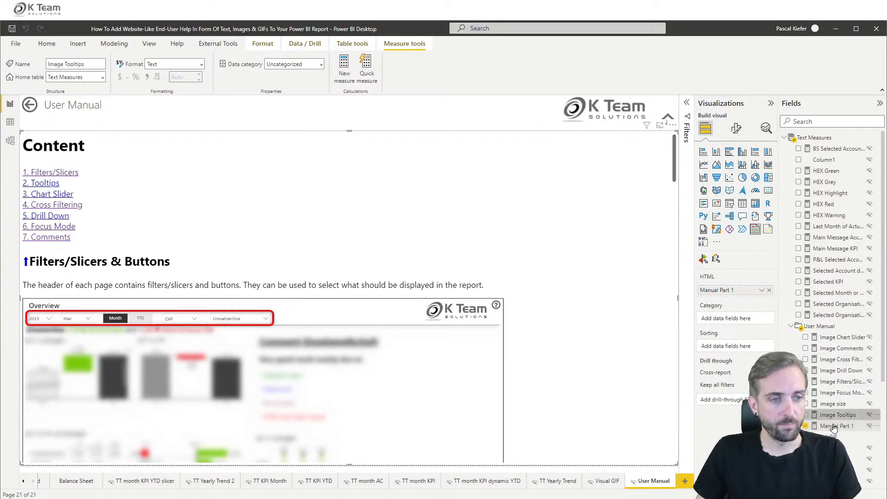
click(833, 426)
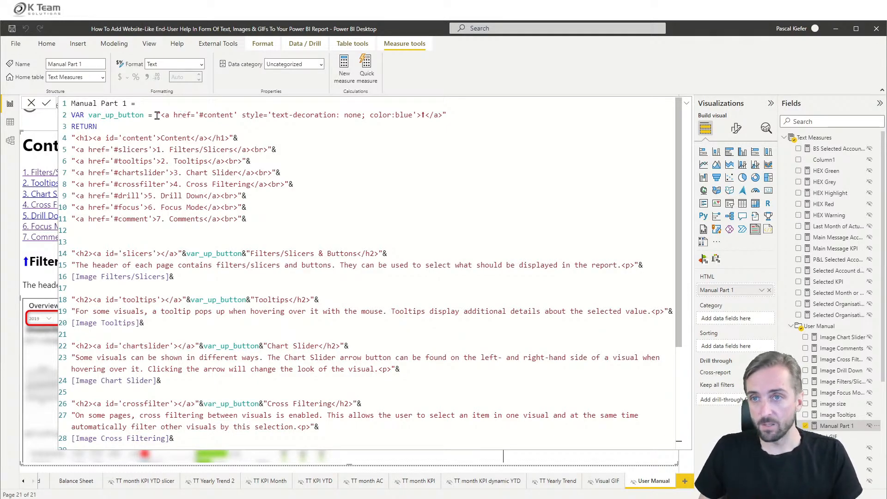
drag(93, 138, 160, 138)
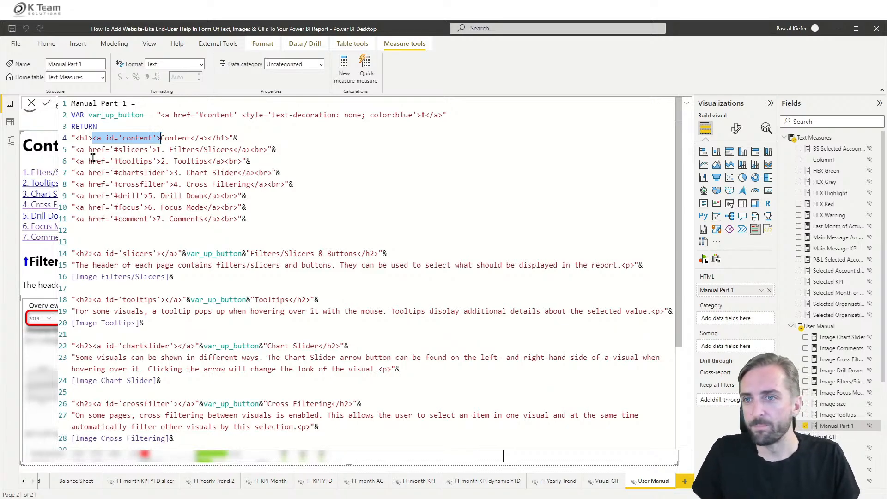
click(106, 138)
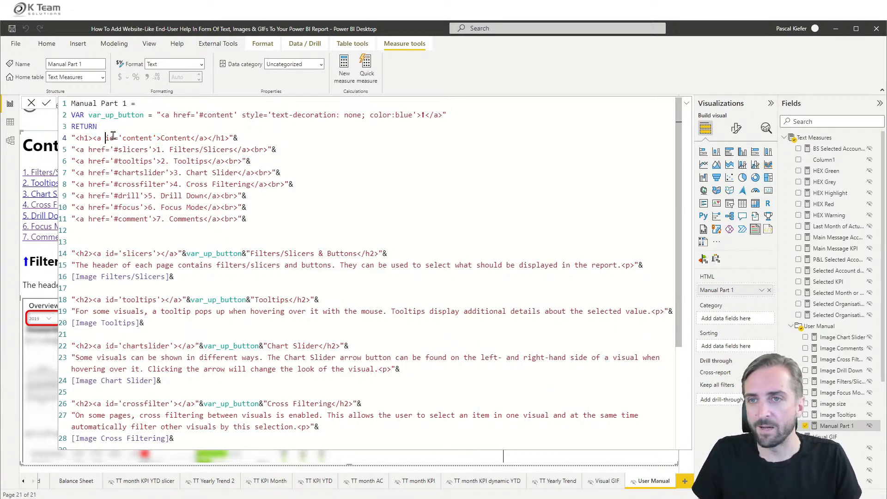
Step: Examine the '#slicers' link in line 5 together with the matching <a id='slicers'> anchor in line 14
drag(79, 149, 152, 149)
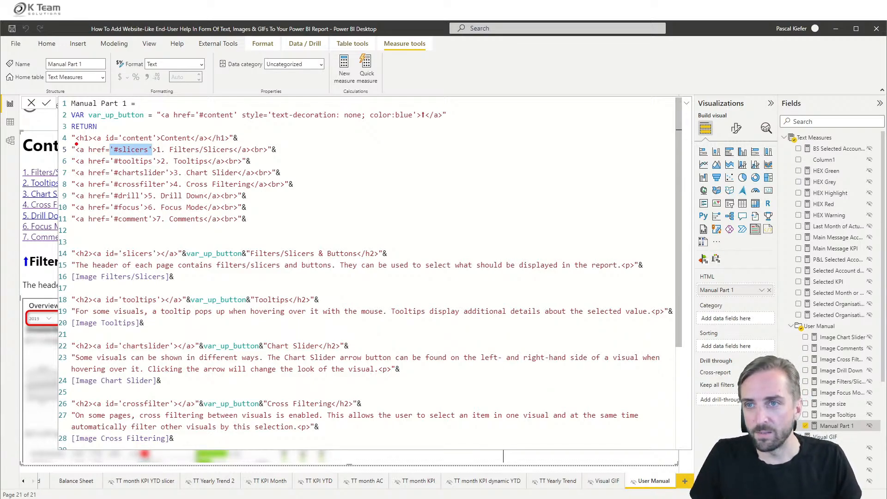
mouse_move(71, 144)
mouse_down()
mouse_move(99, 156)
mouse_move(286, 158)
mouse_up()
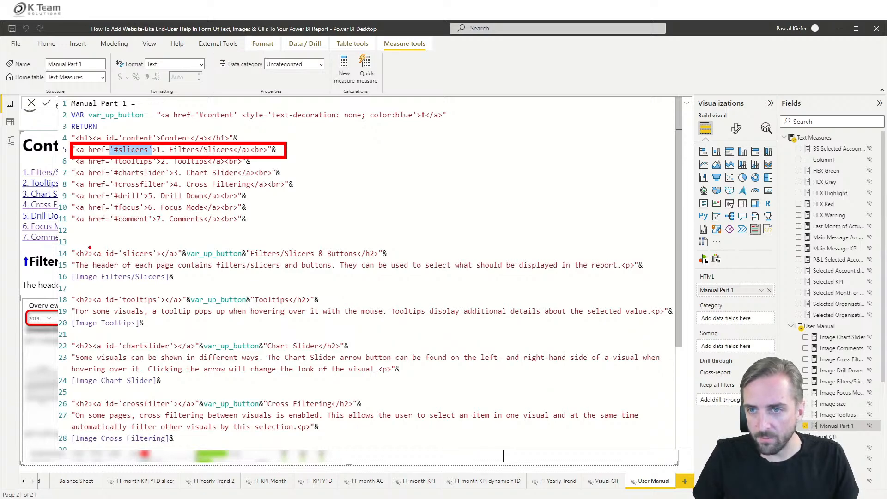
drag(90, 247, 164, 260)
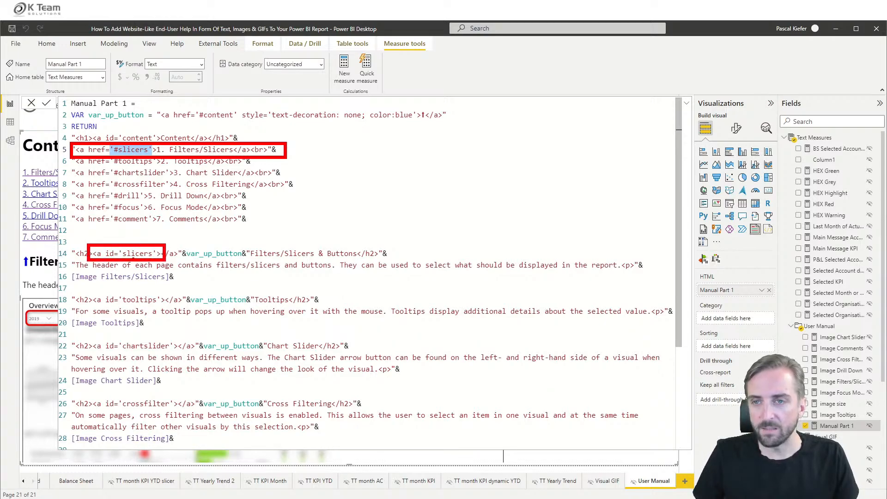
mouse_move(107, 142)
mouse_down()
mouse_move(153, 159)
mouse_move(131, 189)
mouse_move(135, 241)
mouse_up()
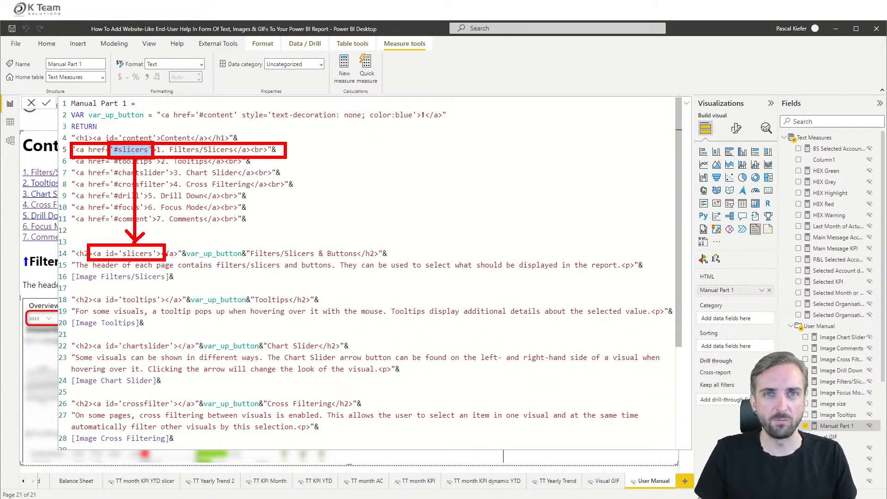
key(Escape)
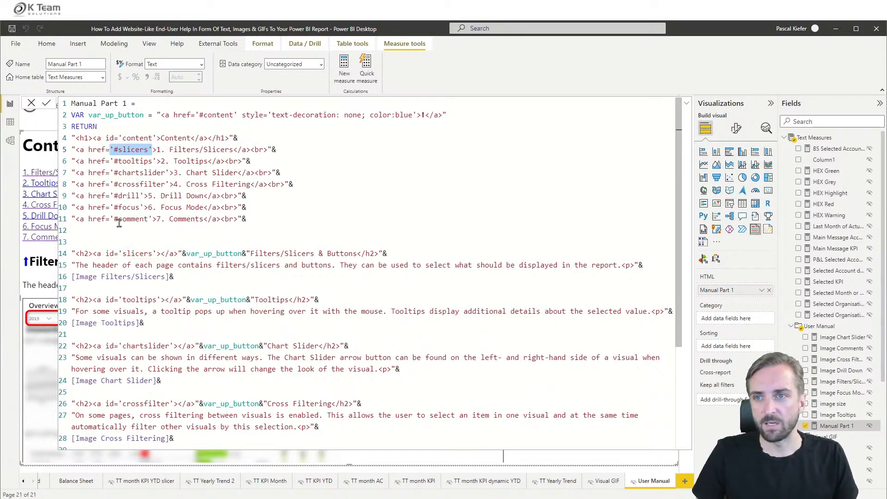
Step: Close the formula, follow the 1. Filters/Slicers link, and return to the Content list with the up arrow beside the heading
key(Escape)
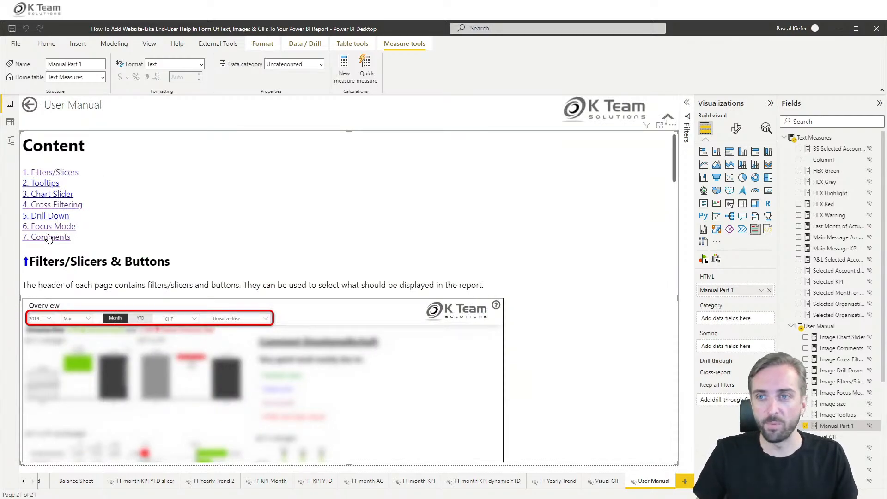
click(58, 174)
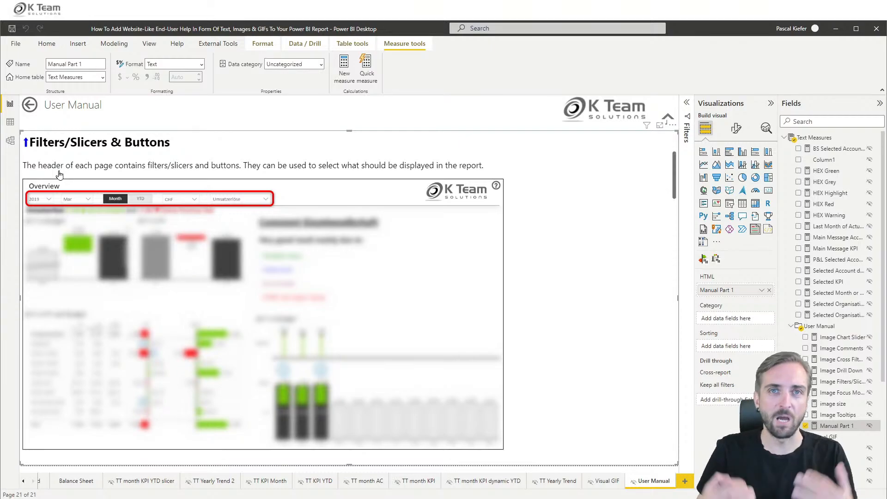
click(27, 143)
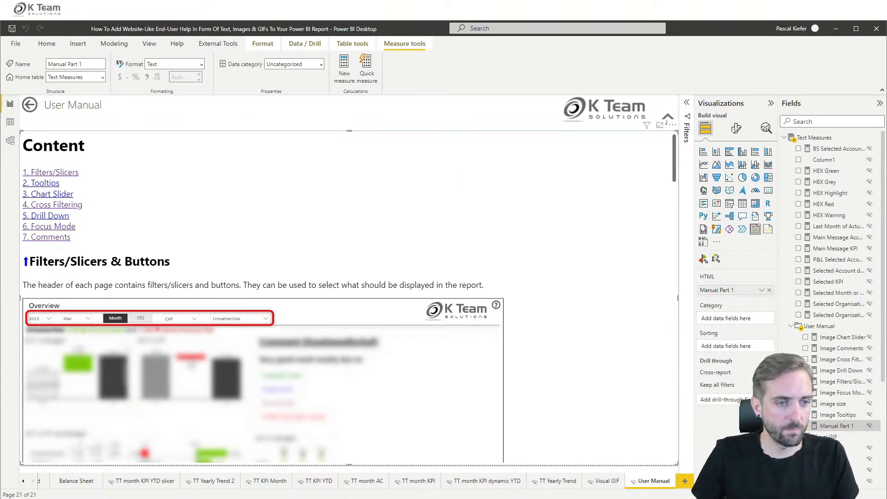
Step: Reopen the Manual Part 1 measure's formula and compare its <h1> and <h2> tags with the Content and Filters/Slicers headings on the page
click(820, 425)
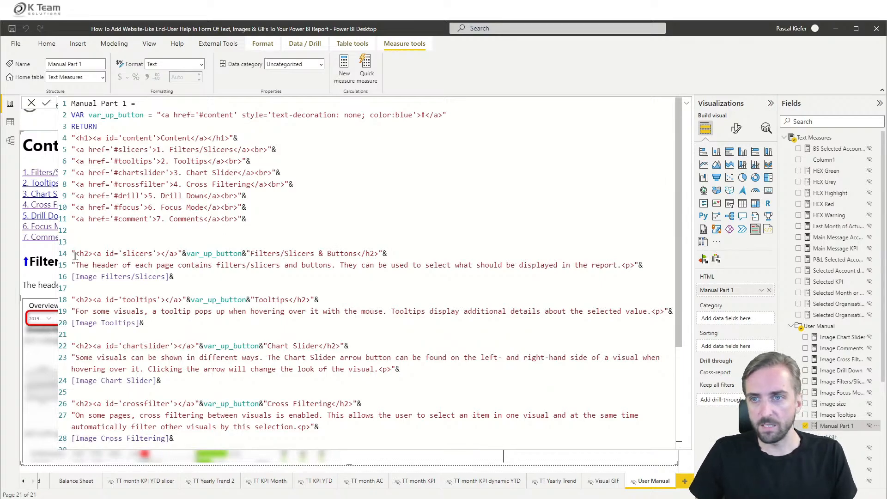
drag(75, 254, 93, 253)
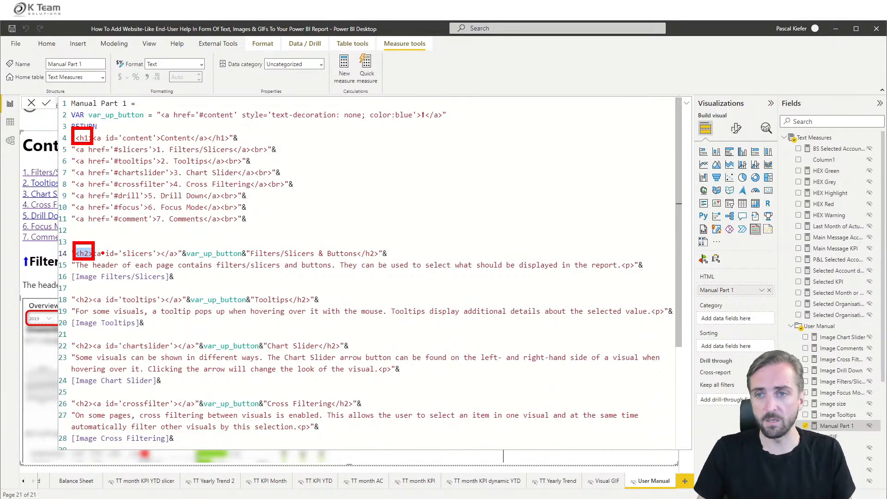
drag(22, 139, 53, 153)
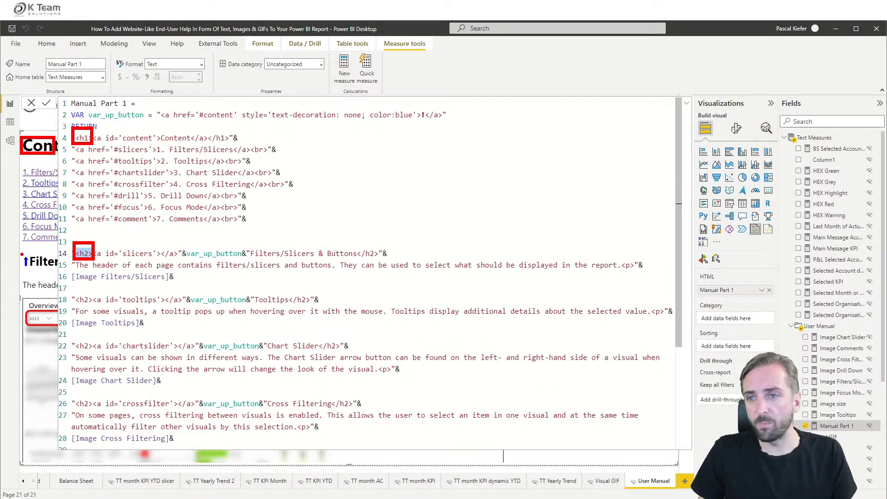
drag(21, 254, 56, 268)
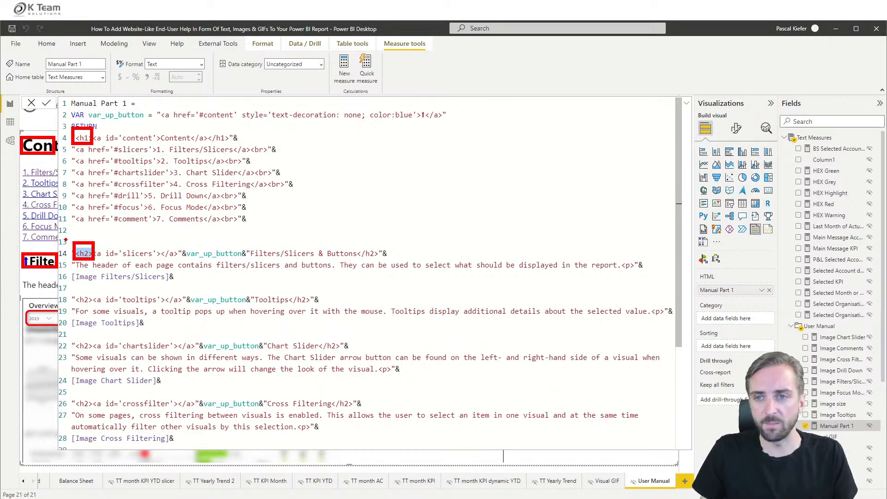
key(Escape)
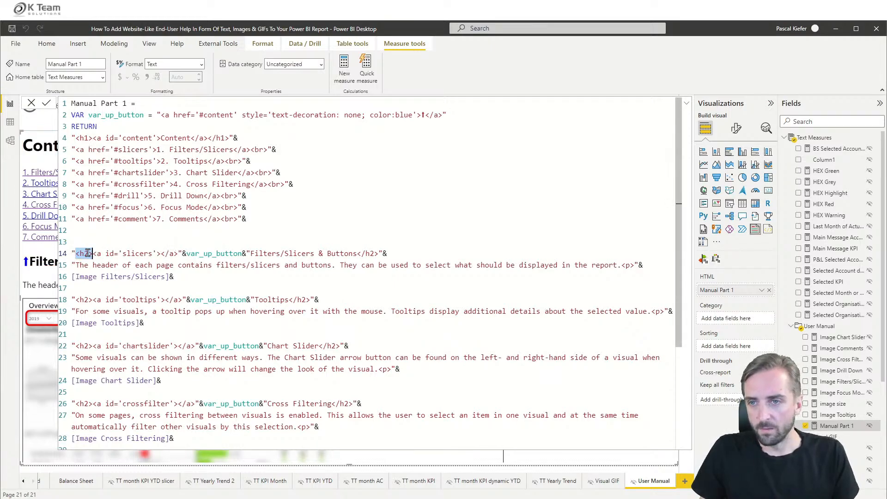
Step: Examine the closing </h2> tag in line 14 and the word Buttons in the heading text before it
click(119, 256)
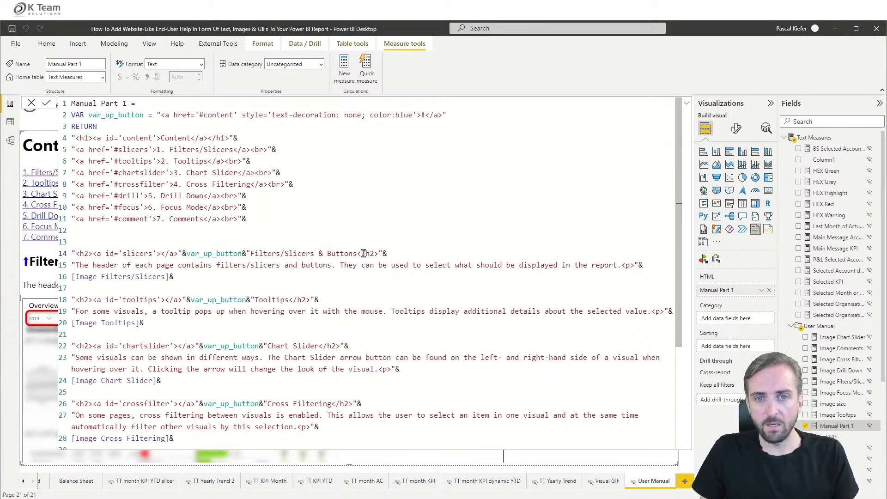
drag(357, 253, 378, 255)
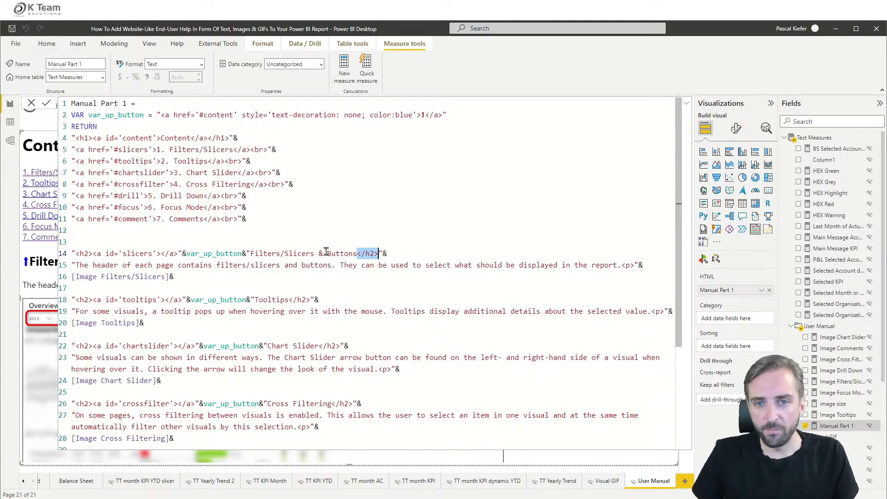
drag(327, 253, 361, 254)
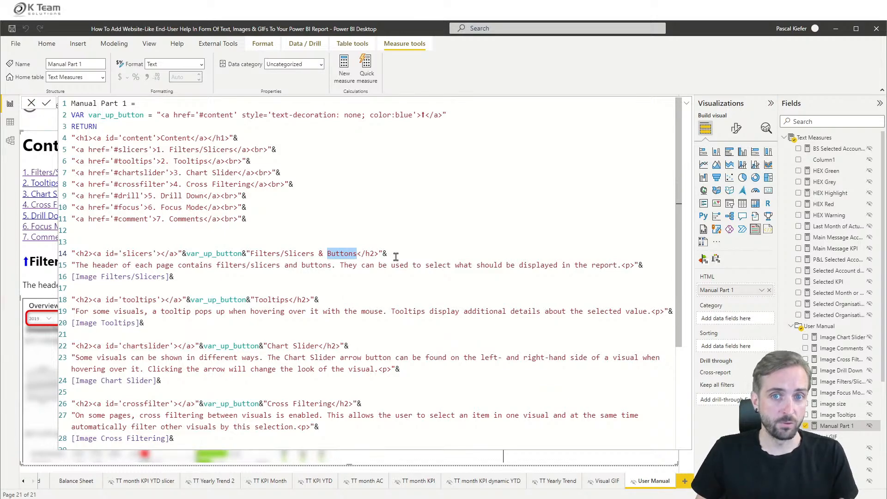
Step: Examine the Filters/Slicers description text in line 15 and the [Image Filters/Slicers] reference in line 16
drag(75, 265, 562, 267)
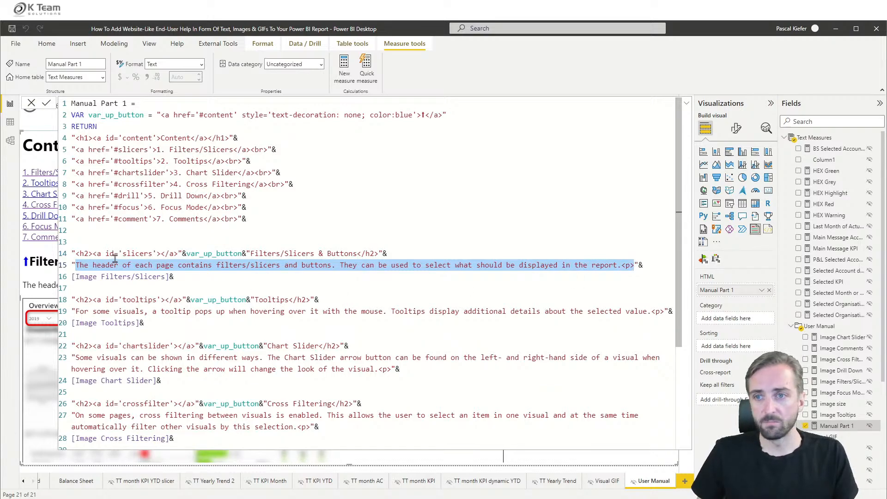
click(82, 264)
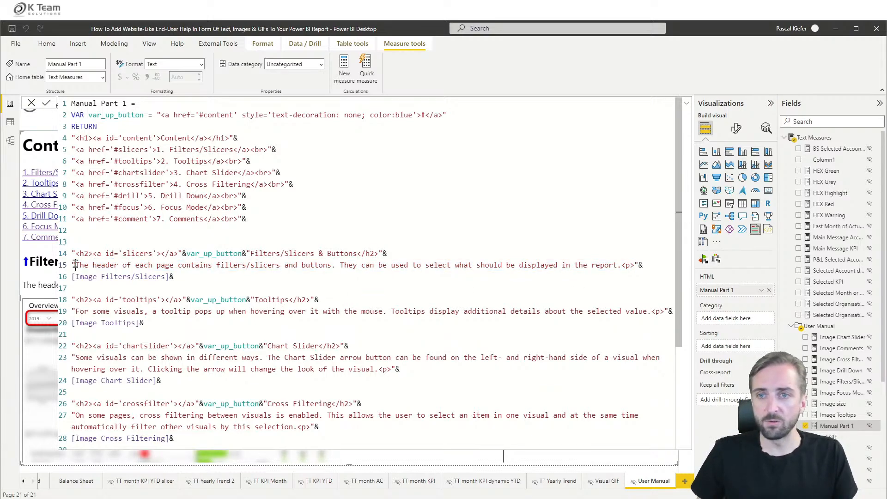
drag(75, 264, 415, 282)
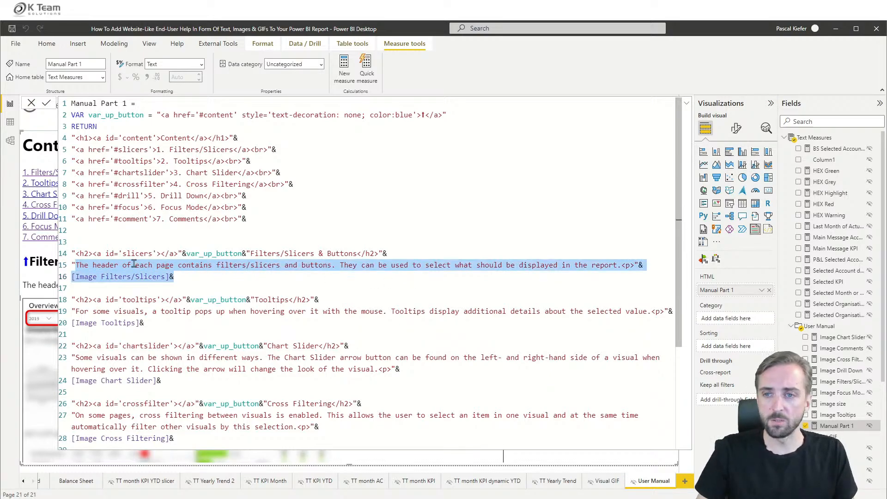
drag(185, 276, 72, 277)
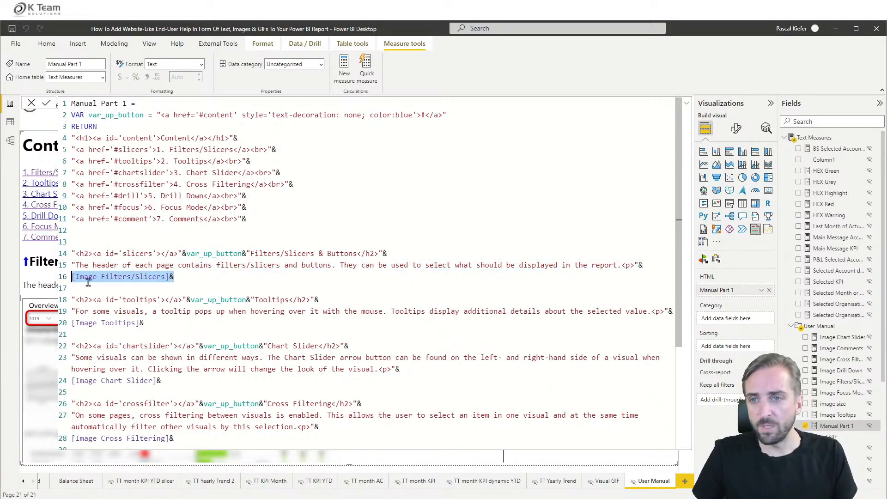
Step: Copy the measure name Image Filters/Slicers from line 16 of the formula
click(123, 286)
drag(75, 276, 165, 276)
key(ctrl+c)
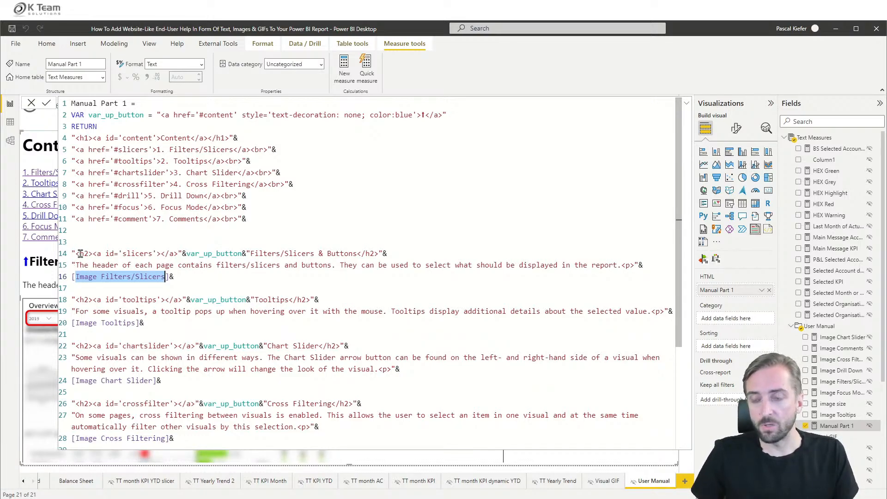
Step: Review the start of line 15, close the formula, and examine the heading, text and image of the manual's Filters/Slicers & Buttons section
drag(75, 265, 247, 266)
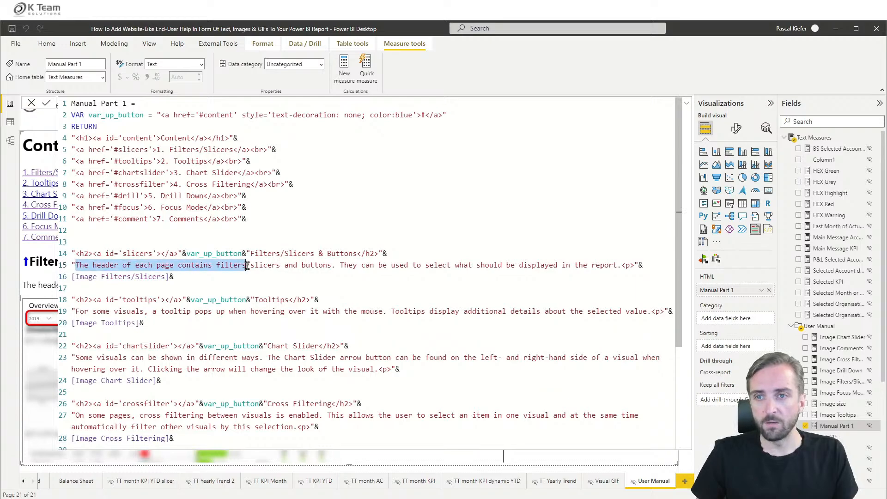
click(32, 103)
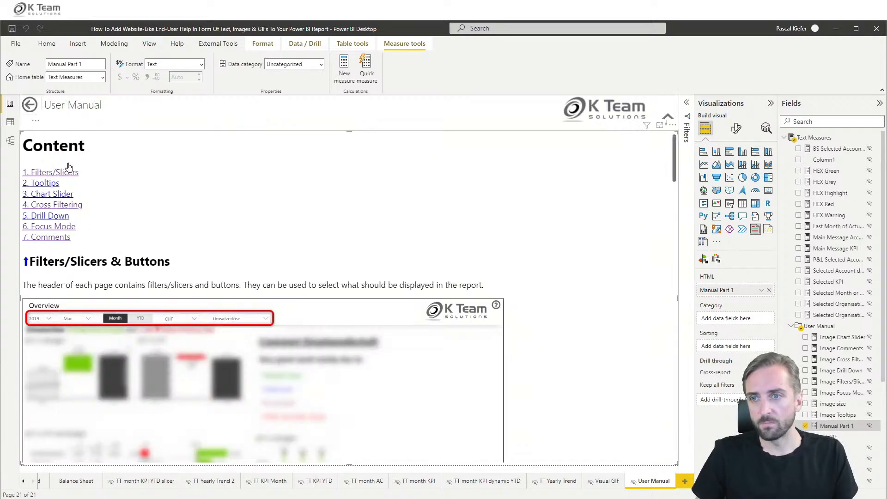
scroll(68, 166, down, 3)
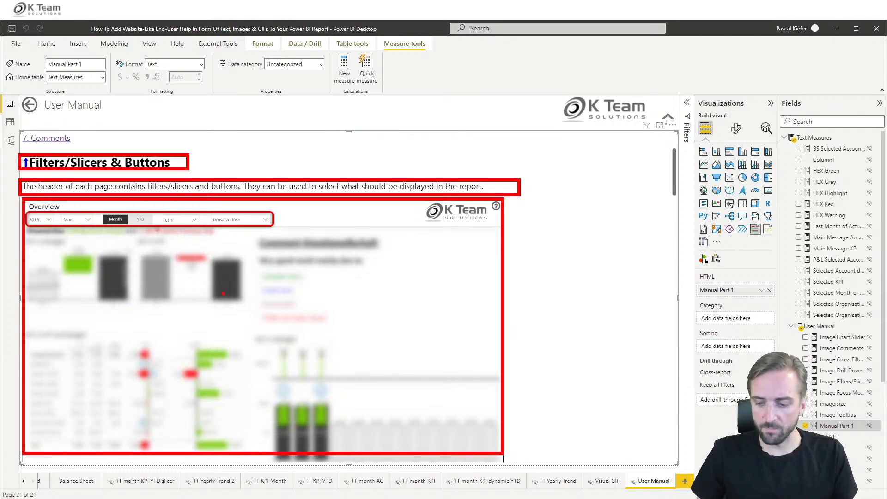
Step: Search the fields for the copied name Image Filters/Slicers and open that measure's formula
click(806, 121)
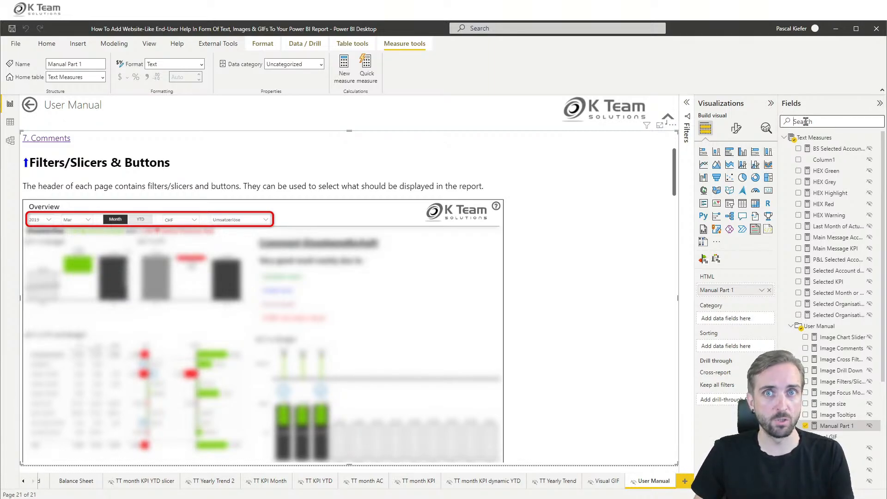
key(ctrl+v)
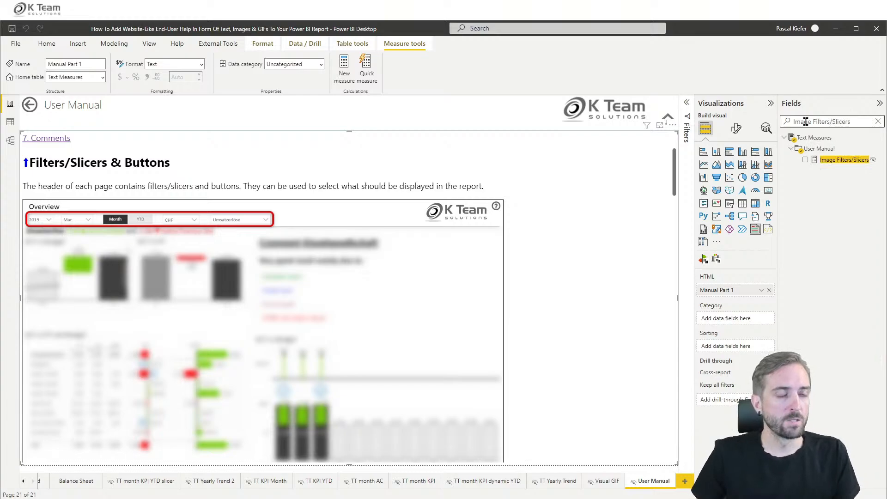
click(837, 162)
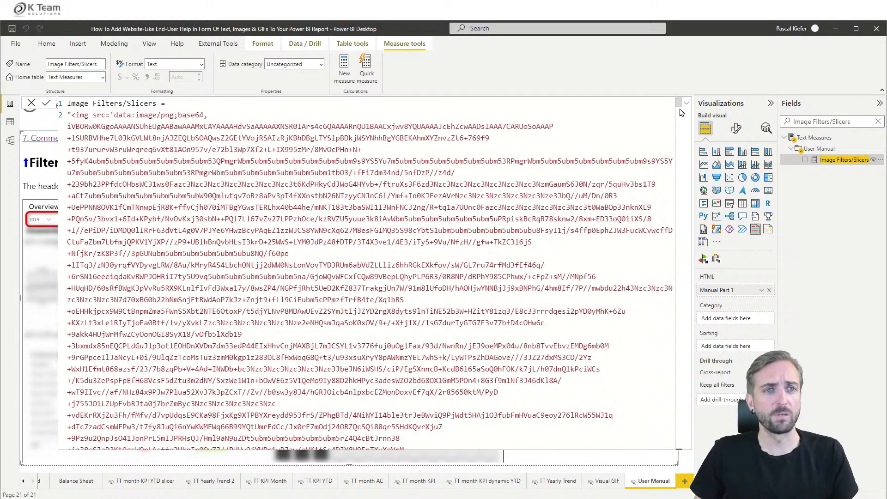
Step: Examine the base64 image code through to the [image size] reference in its closing width style, and close the formula
drag(679, 103, 655, 63)
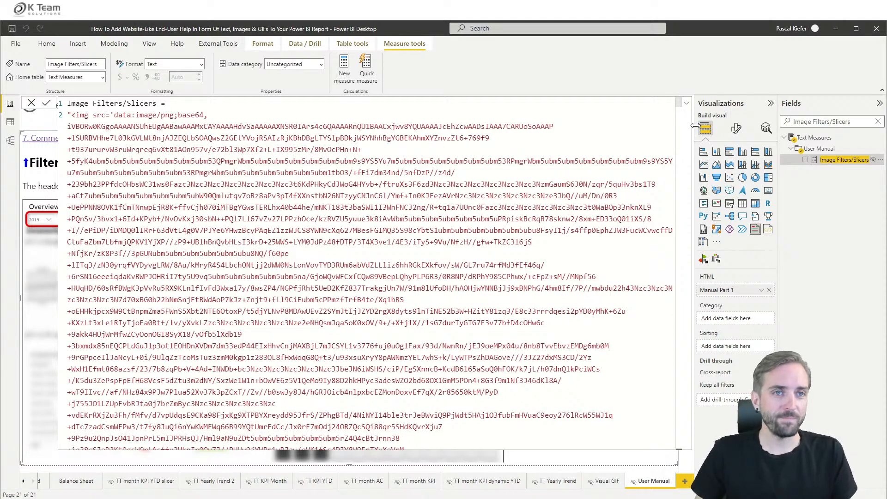
drag(680, 102, 679, 448)
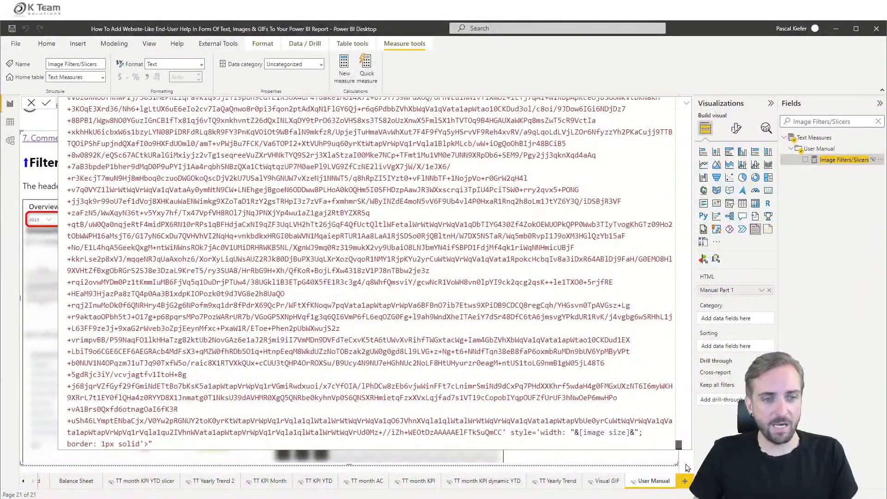
drag(583, 435, 626, 433)
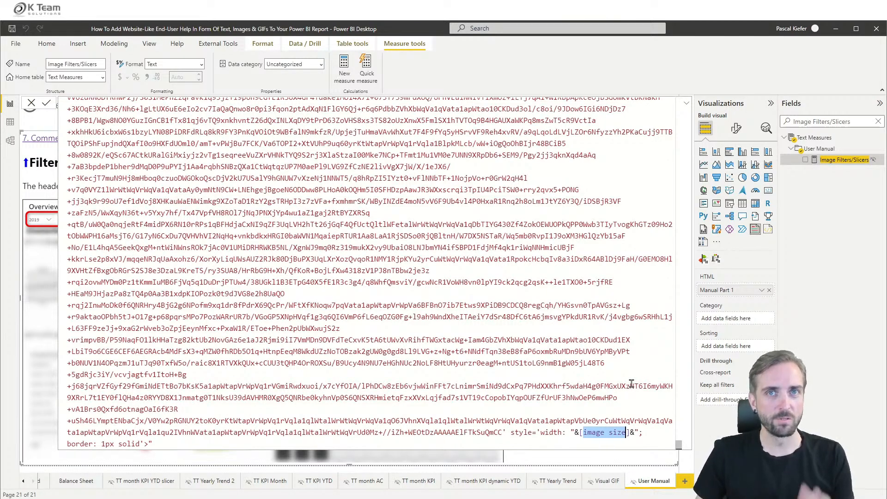
click(32, 102)
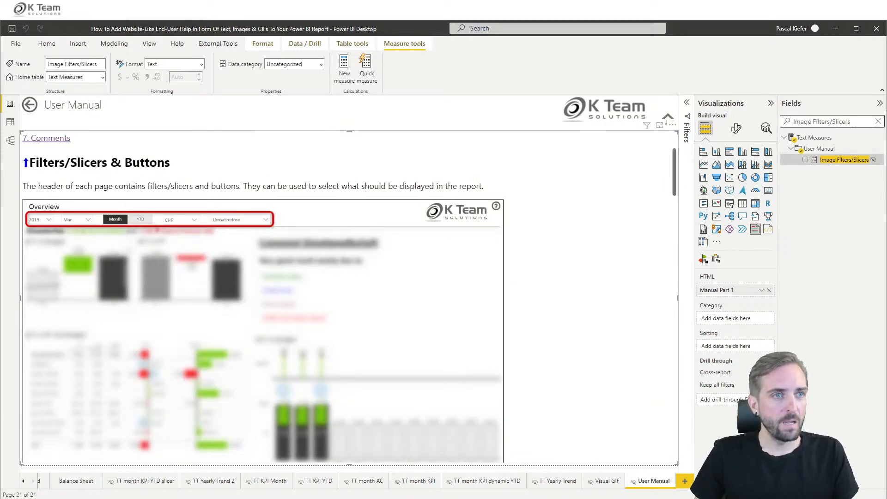
Step: Clear the field search and reopen the Manual Part 1 measure's formula
click(878, 122)
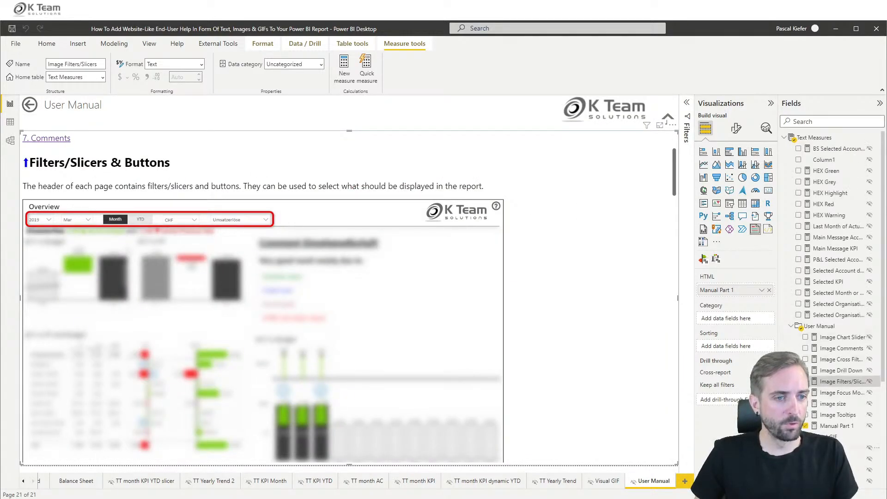
click(834, 426)
scroll(307, 233, down, 1)
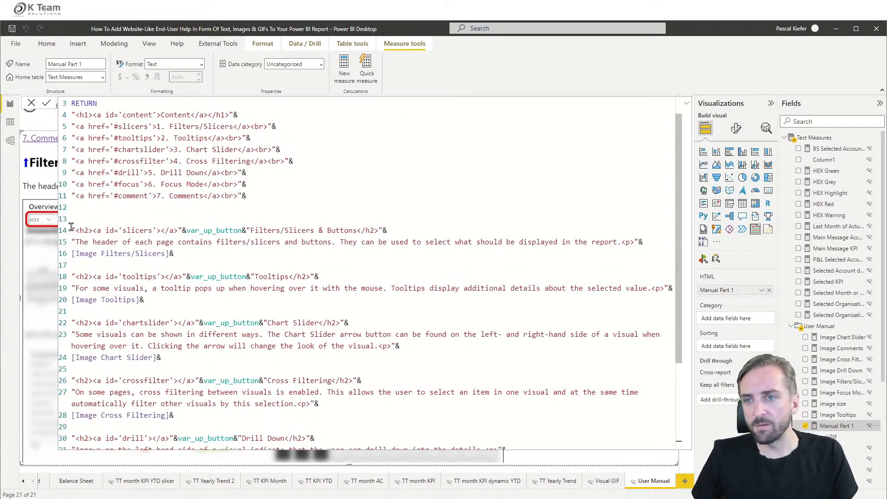
Step: Examine the repeated heading, text and image blocks from Filters/Slicers through Tooltips and Chart Slider to the Comments section
drag(70, 230, 211, 250)
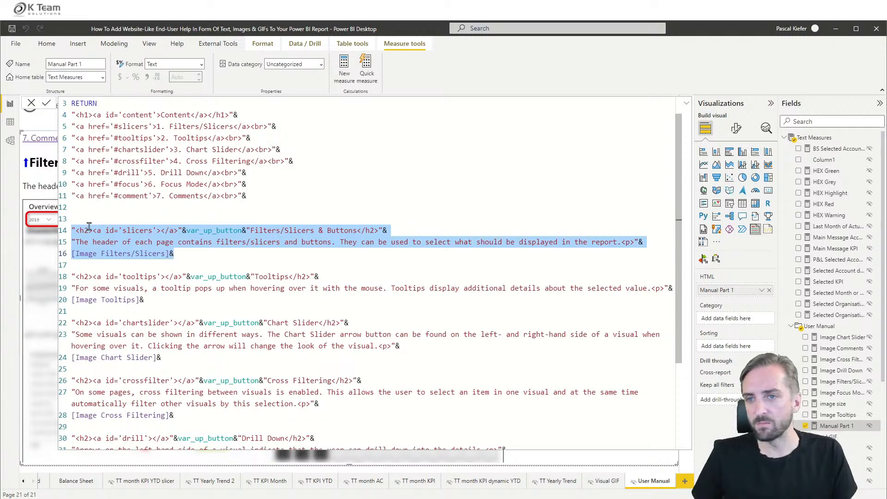
scroll(77, 233, down, 2)
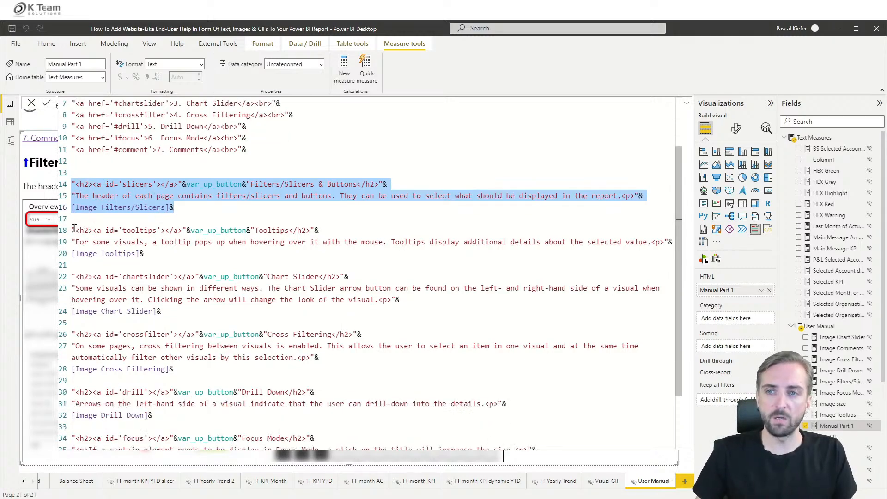
drag(74, 230, 147, 254)
drag(74, 276, 161, 311)
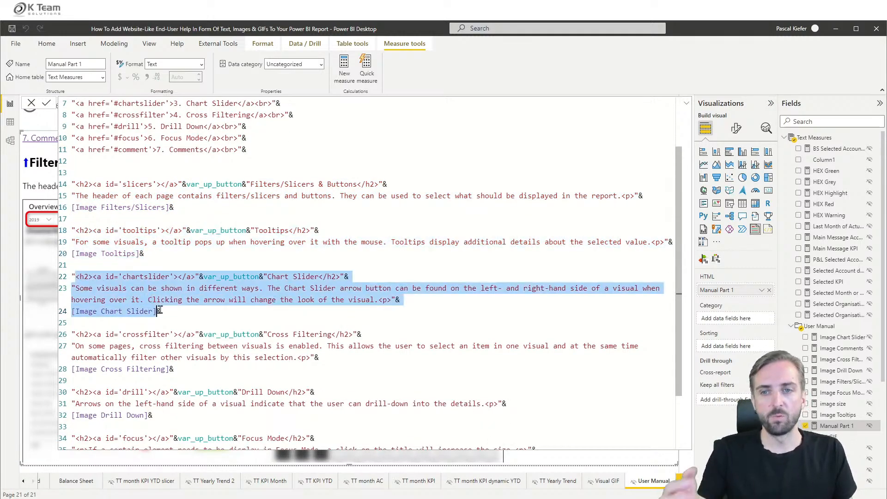
scroll(187, 299, down, 2)
scroll(329, 344, down, 1)
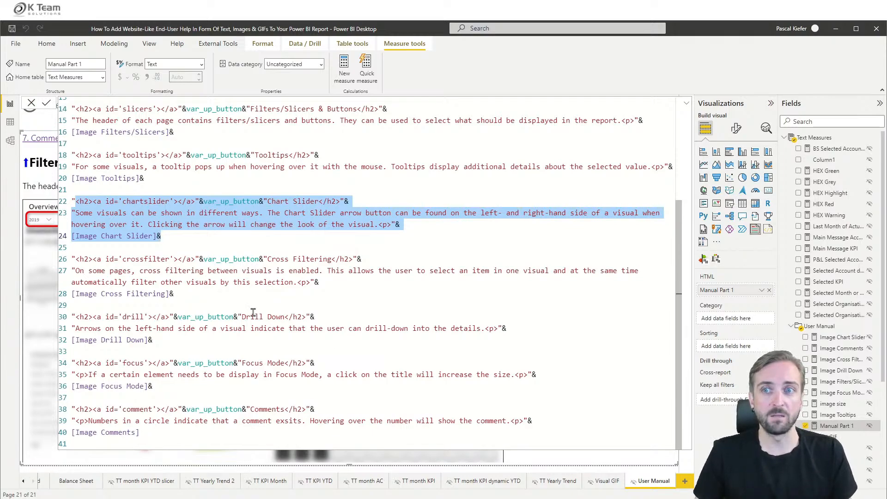
Step: Examine the Chart Slider description in line 23 and the Tooltips text and heading in lines 19 and 18
drag(76, 212, 373, 224)
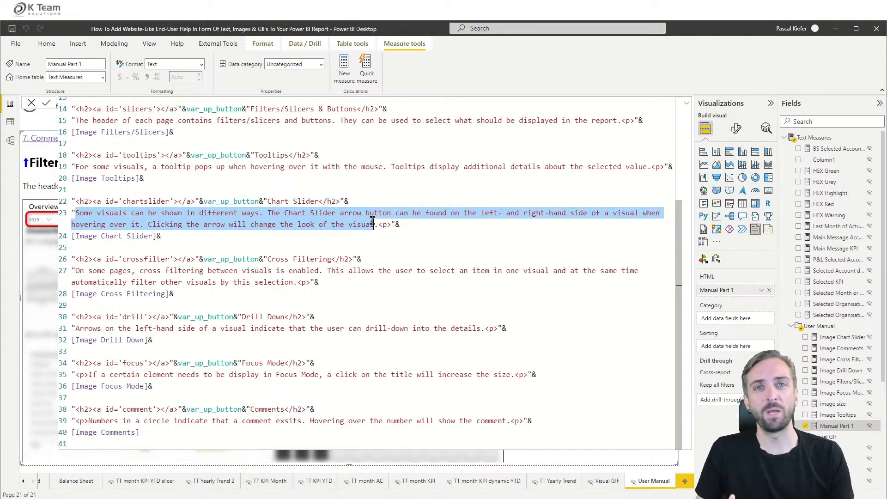
click(307, 163)
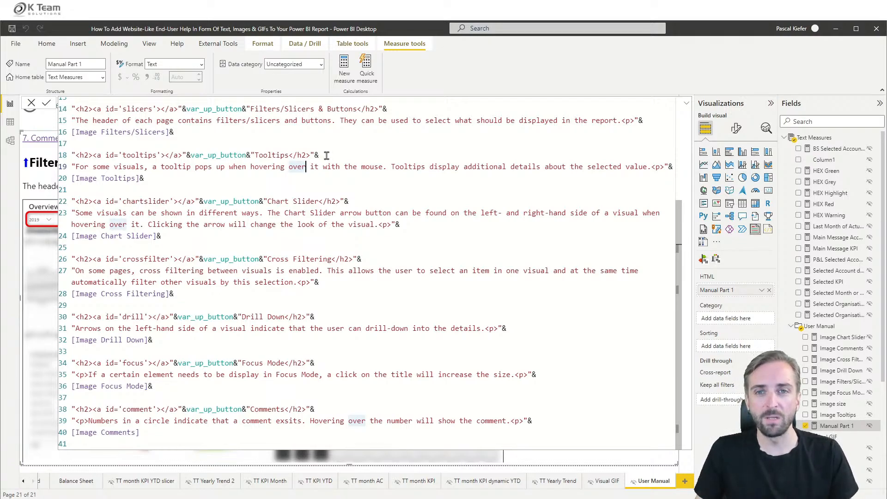
click(326, 156)
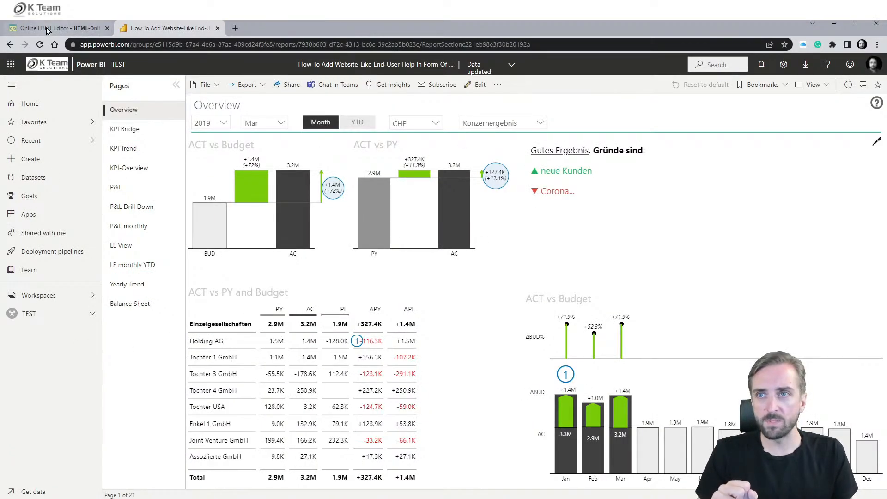
Step: Switch to the online HTML editor in the browser and enter the text "Content" in the visual editor
click(46, 30)
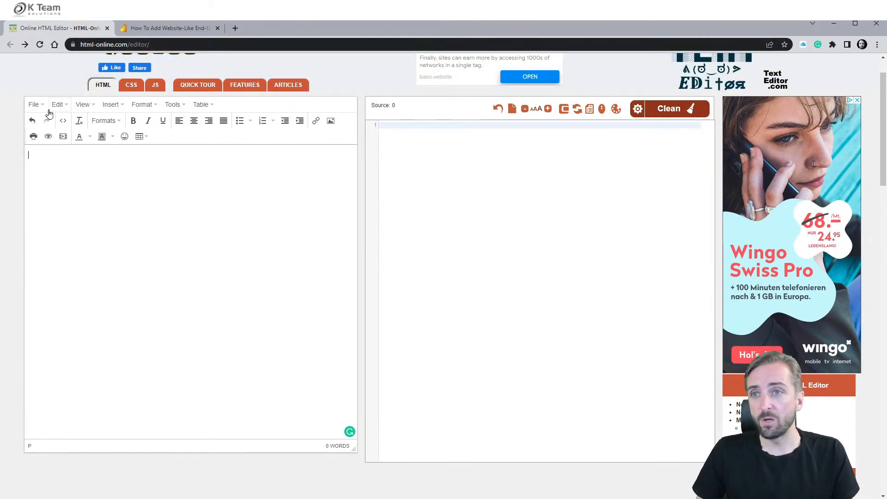
click(92, 106)
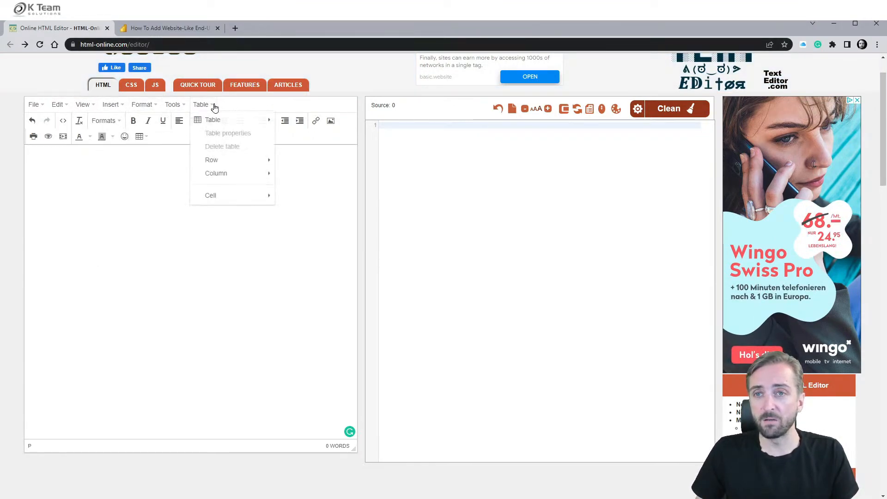
mouse_move(85, 115)
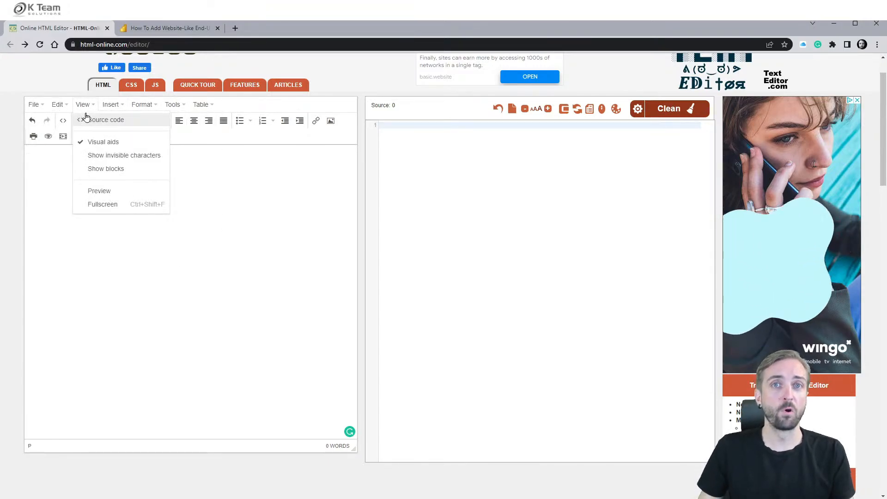
click(44, 156)
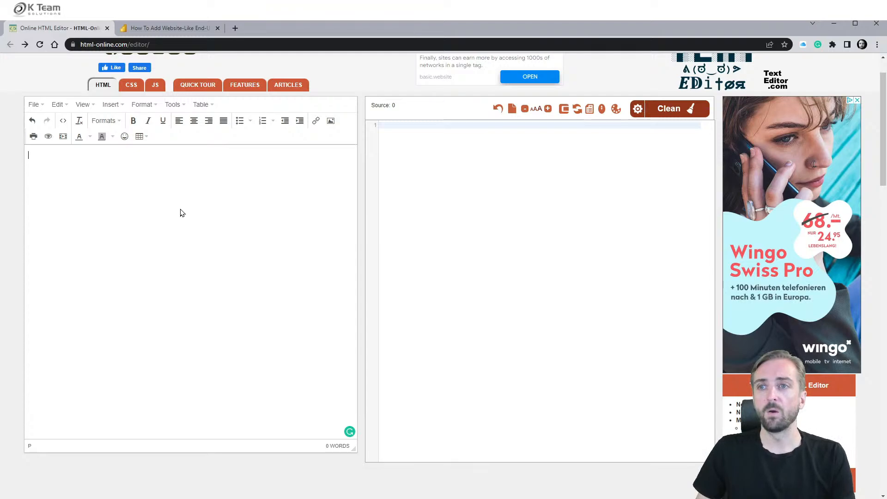
text(Content)
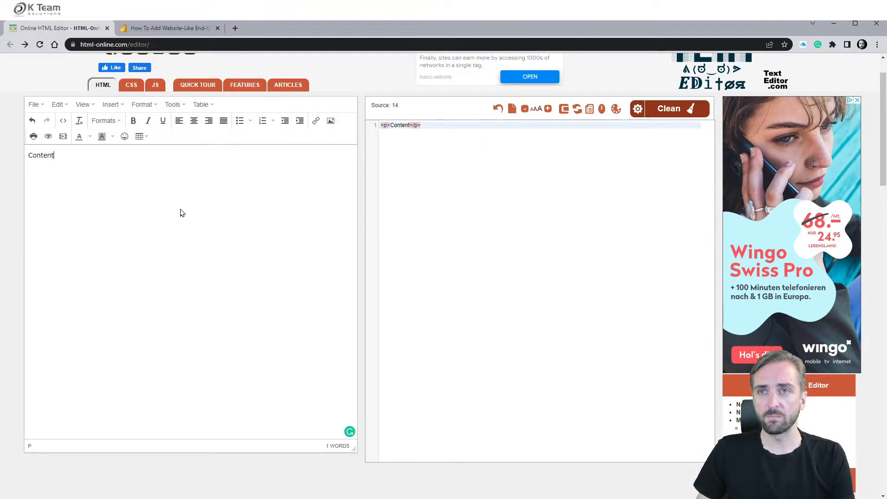
Step: Switch to Power BI Desktop, close the Manual Part 1 formula and examine the user manual's Content list
click(310, 498)
scroll(203, 230, up, 3)
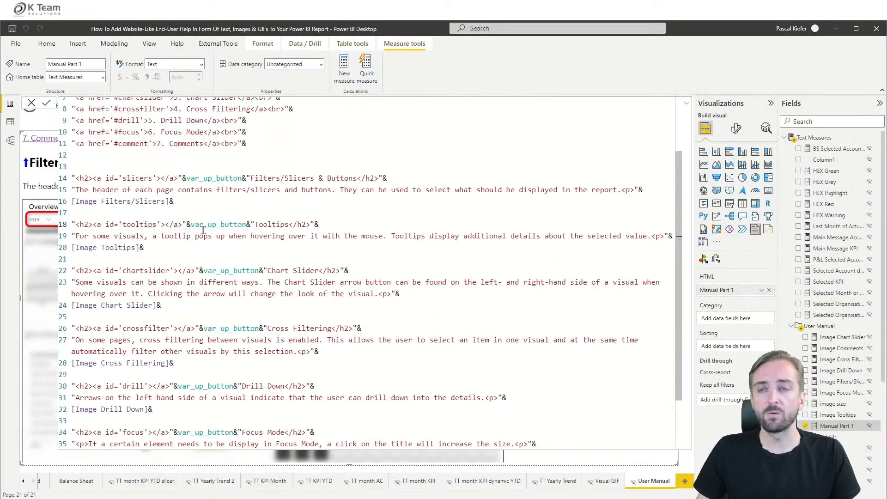
scroll(203, 230, up, 1)
click(30, 104)
scroll(97, 192, up, 3)
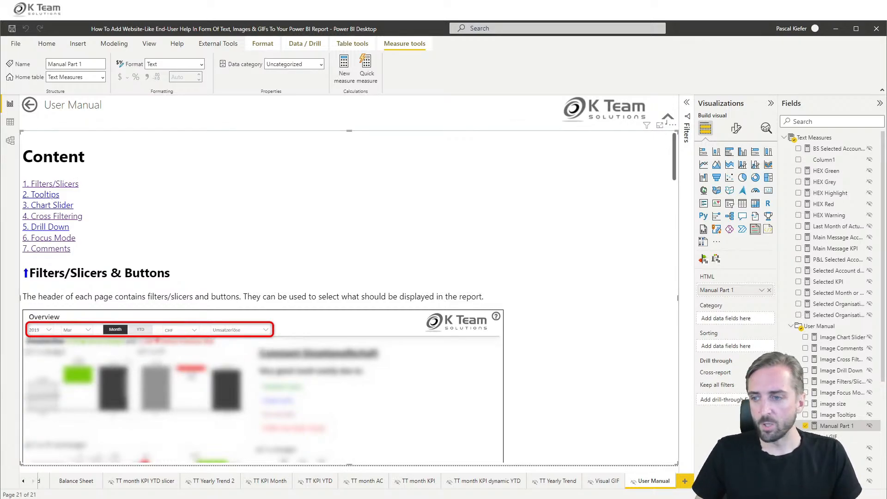
Step: Return to the online HTML editor and add the lines "Topic 1" and "Topic 2" below Content
click(28, 498)
key(Return)
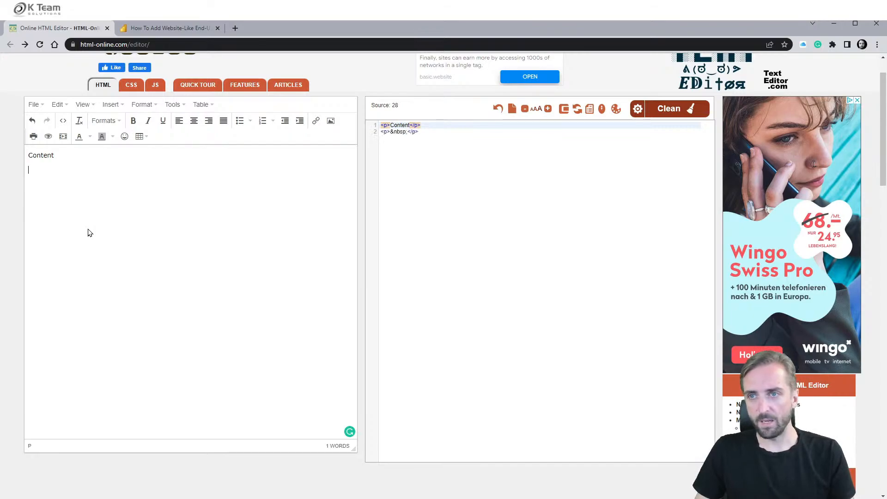
text(Topic 1)
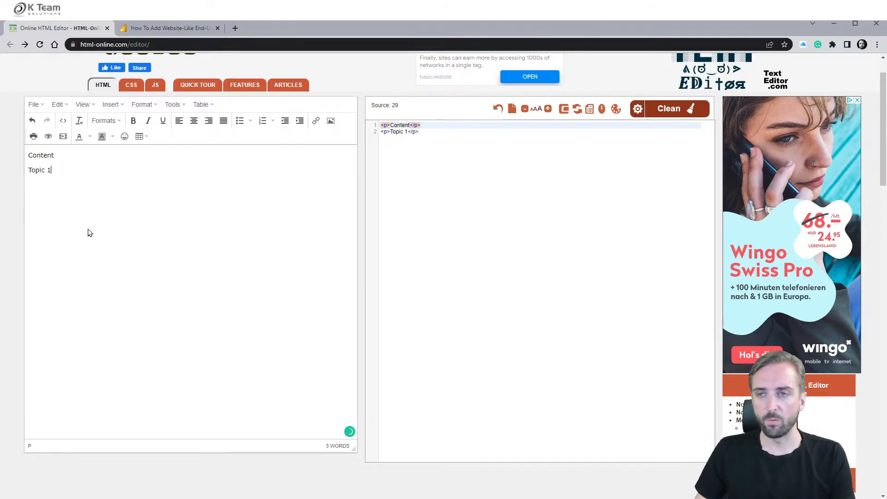
key(Return)
text(Topic 2)
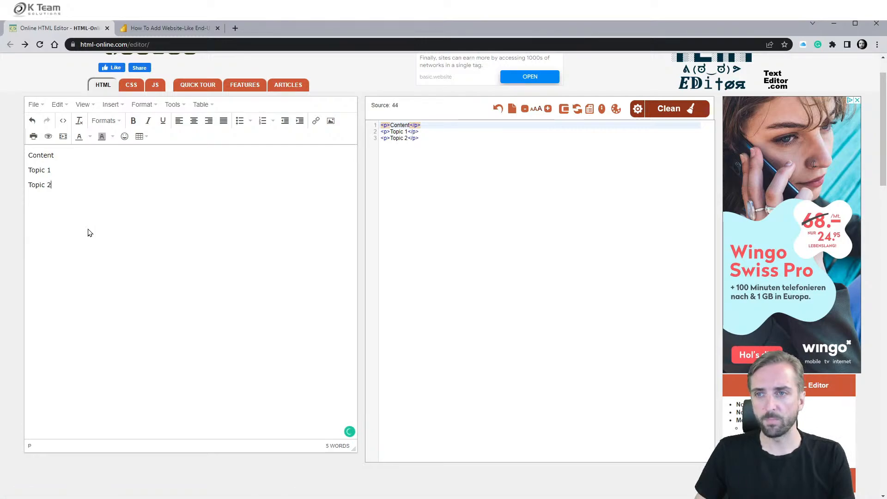
Step: After two blank lines, add a "Topic 1" section with the text "Here we explain topic 1"
key(Return)
key(Return)
key(Return)
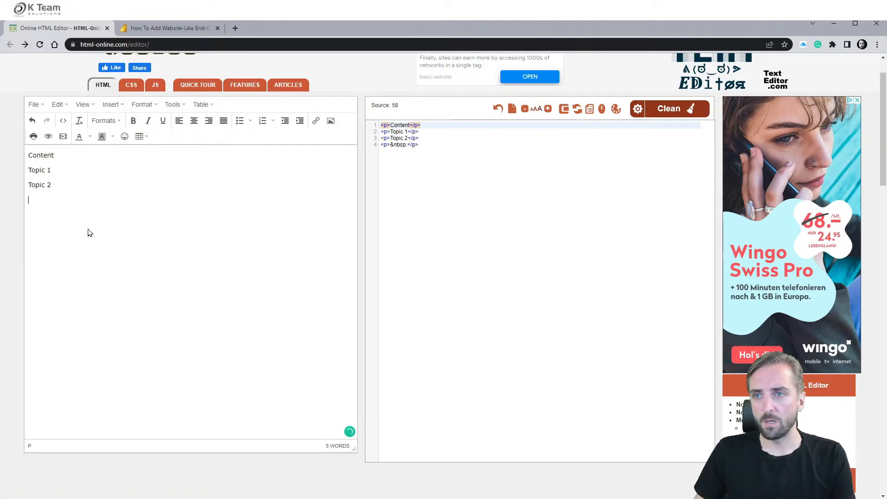
text(Topic 1)
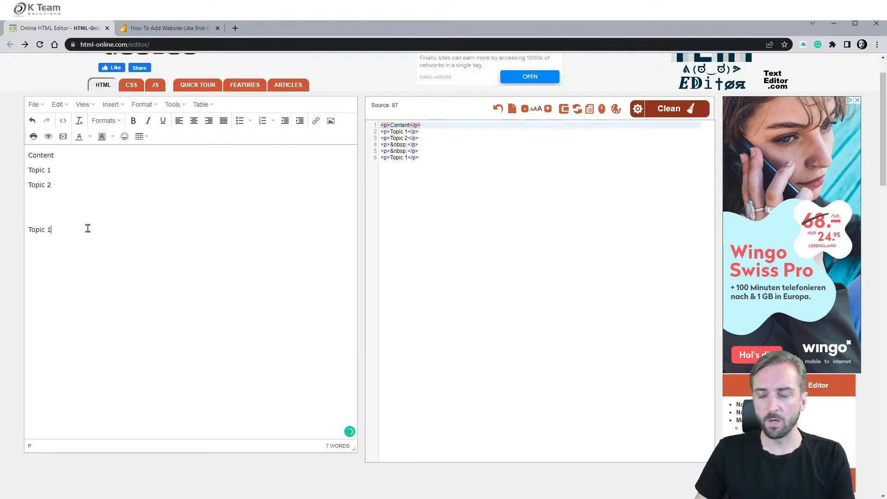
key(Return)
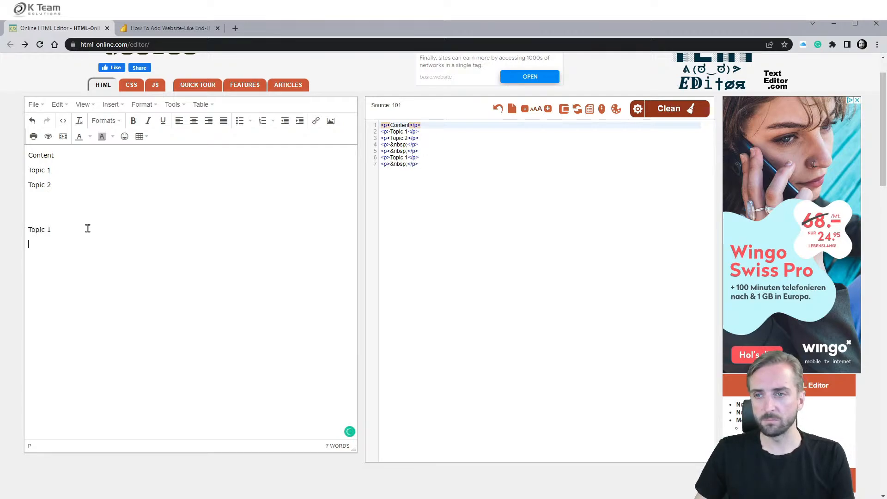
text(Here we)
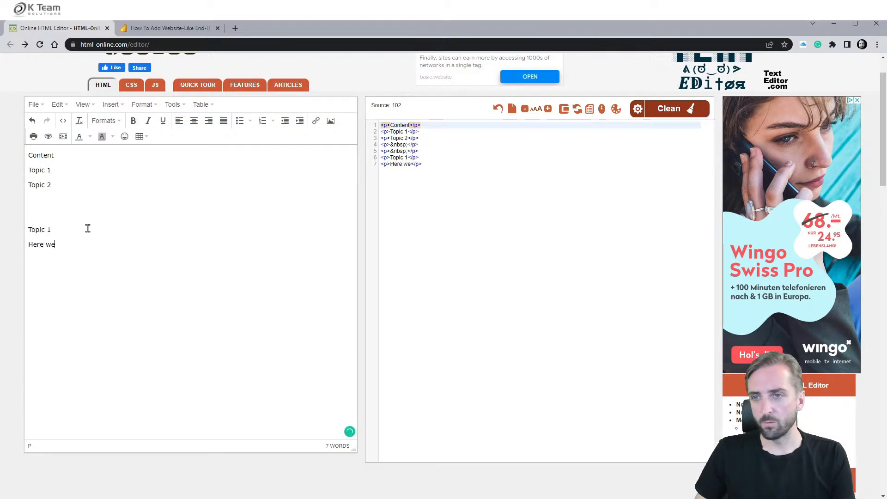
text( explain )
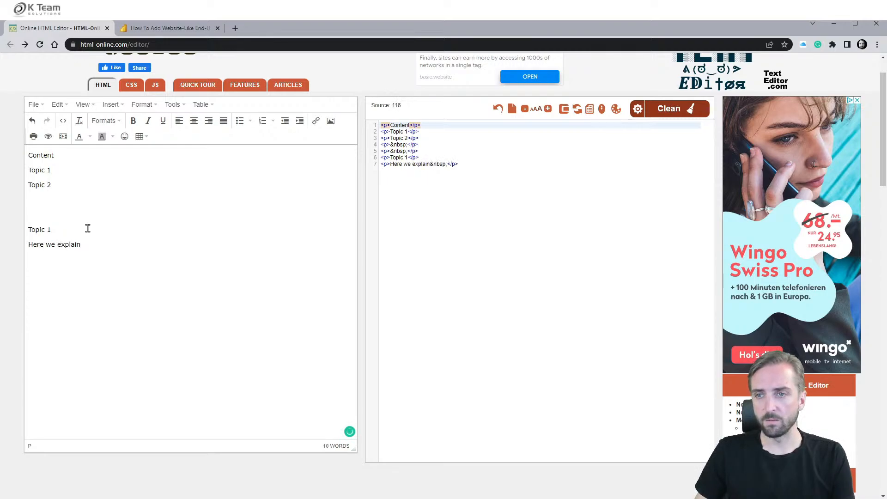
text(topic 1)
key(Return)
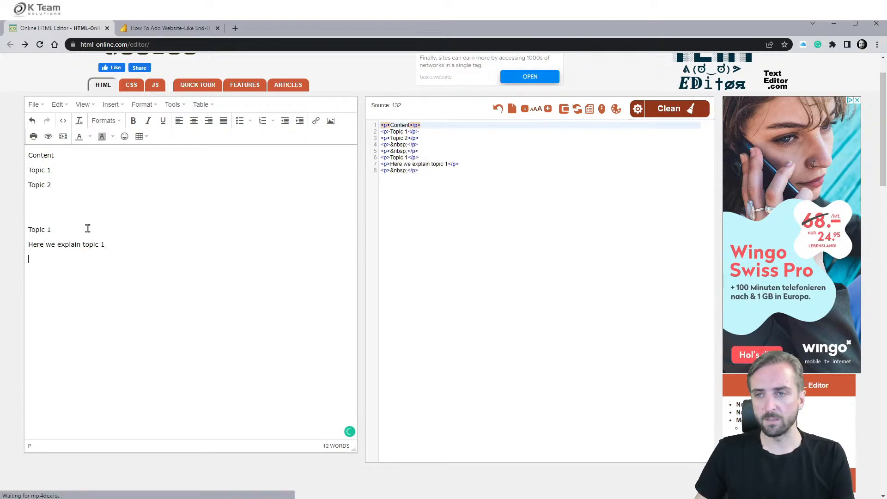
Step: Add a "Topic 2" section below it with the text "Here we talk about topic 2"
text(Topic )
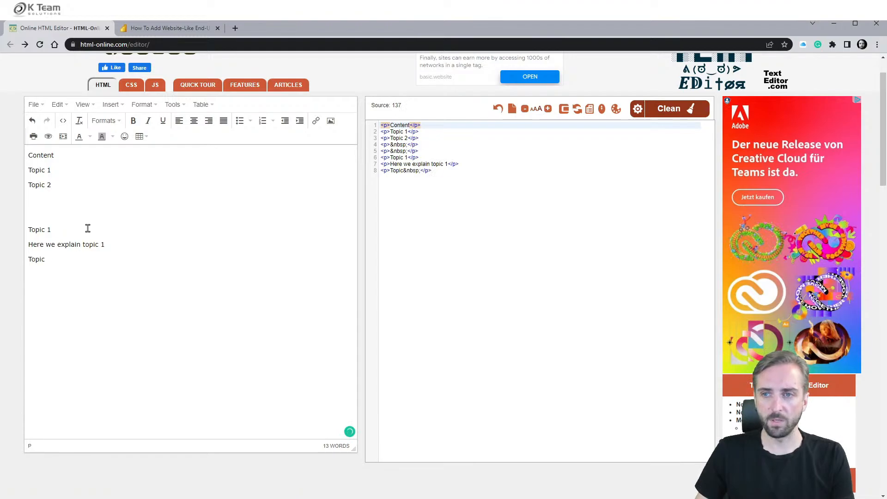
text(2)
key(Return)
text(Here )
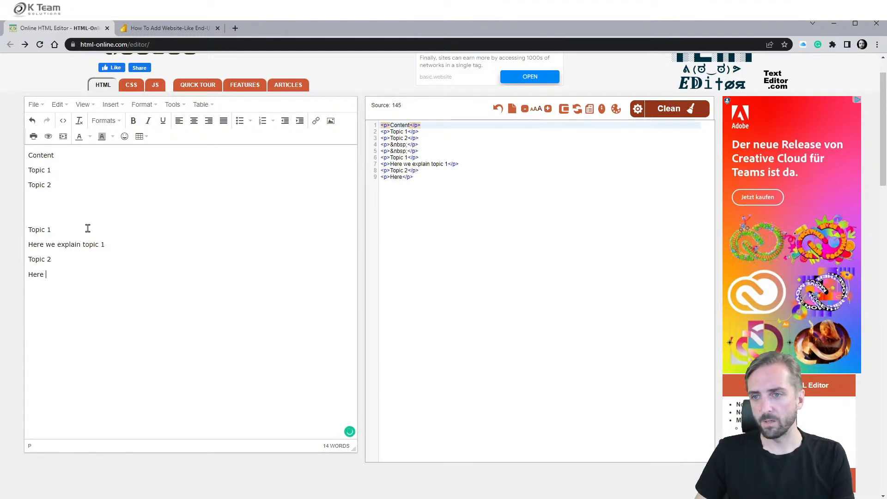
text(we talk about topic 2)
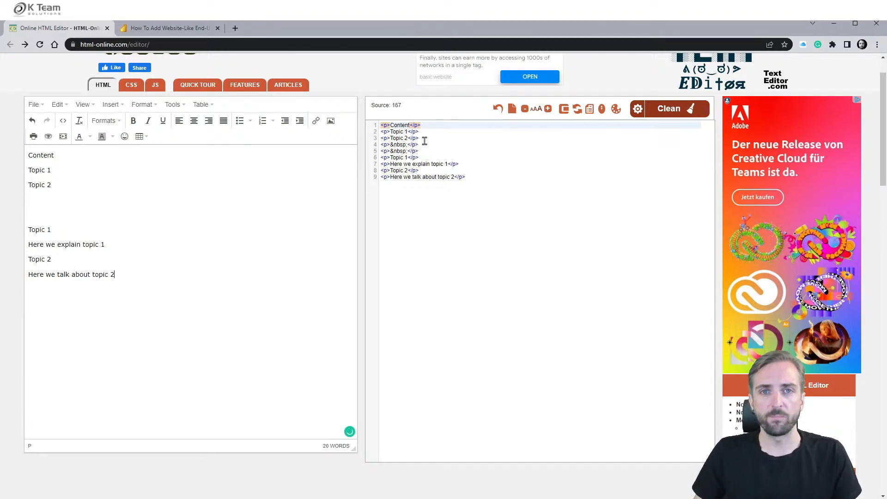
Step: Enlarge the font of the HTML source code and place the cursor in its first Topic 1 line
click(547, 109)
click(548, 109)
click(548, 109)
click(548, 110)
click(548, 110)
click(548, 110)
click(548, 110)
click(548, 109)
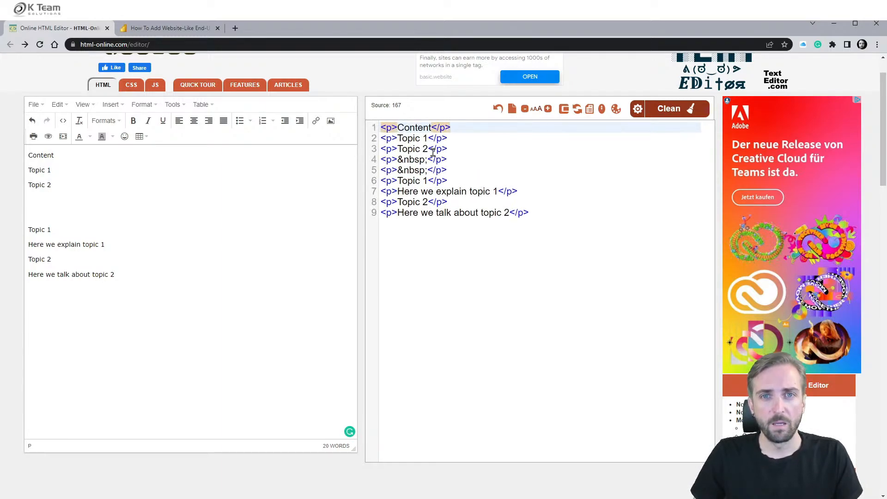
click(402, 138)
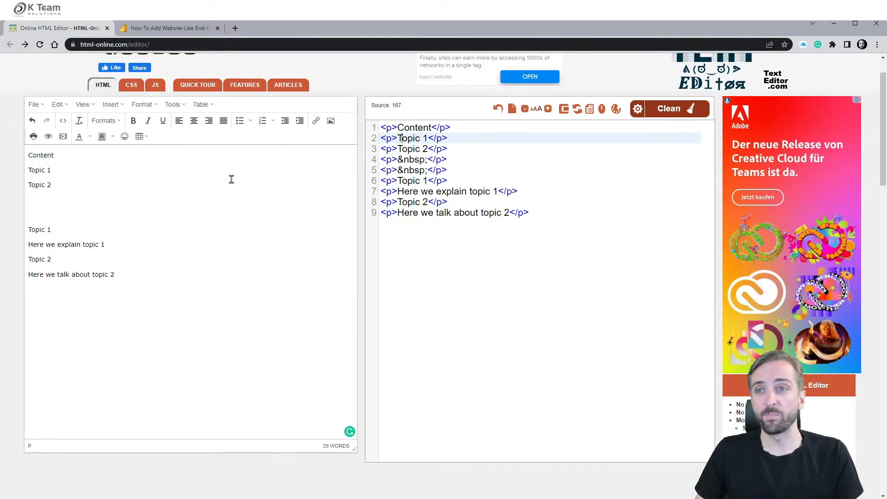
Step: Format the Content line in the visual editor as Heading 1
double_click(36, 156)
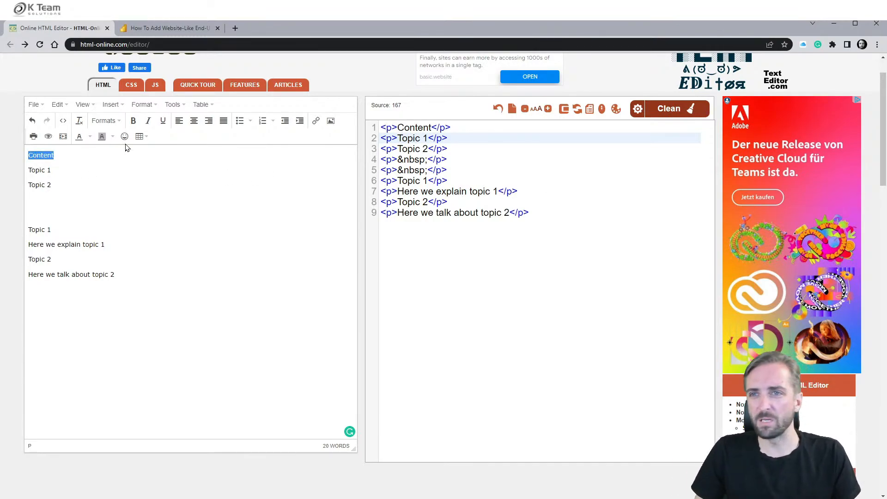
click(59, 106)
mouse_move(116, 105)
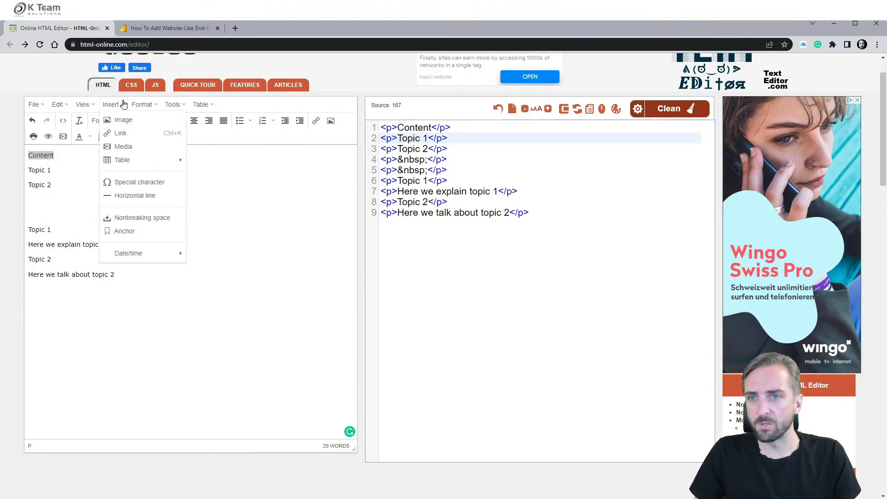
mouse_move(144, 110)
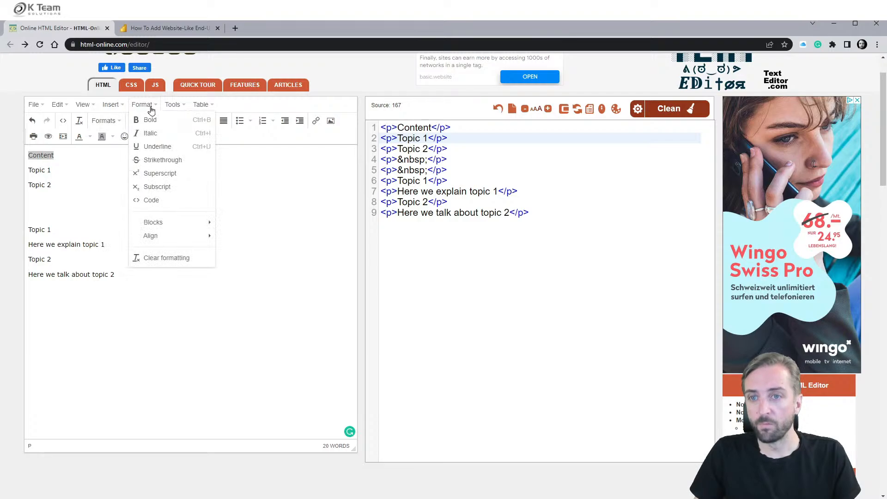
mouse_move(164, 224)
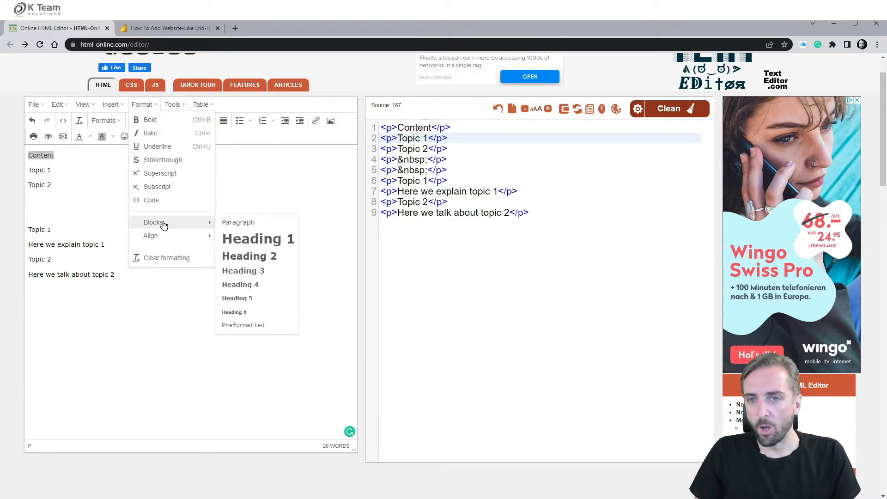
click(285, 244)
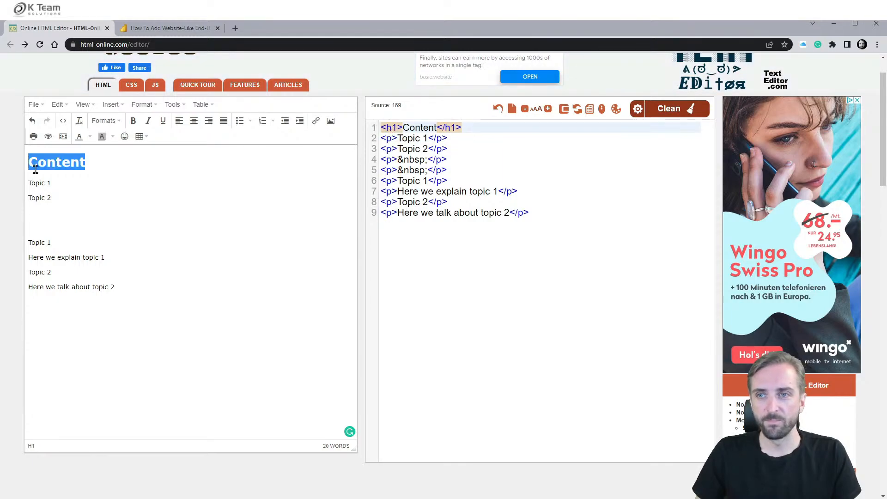
Step: Format the Topic 1 line directly below Content as Heading 2
click(54, 183)
shift+click(27, 188)
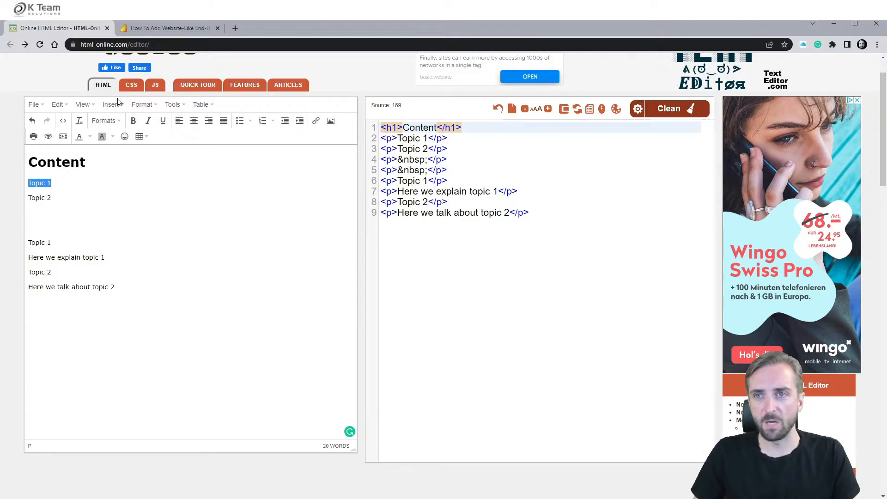
click(142, 104)
mouse_move(179, 225)
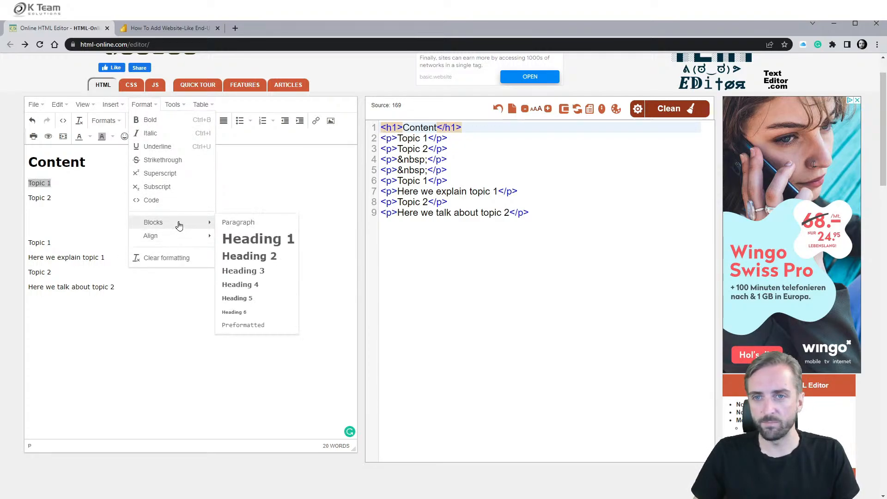
click(252, 256)
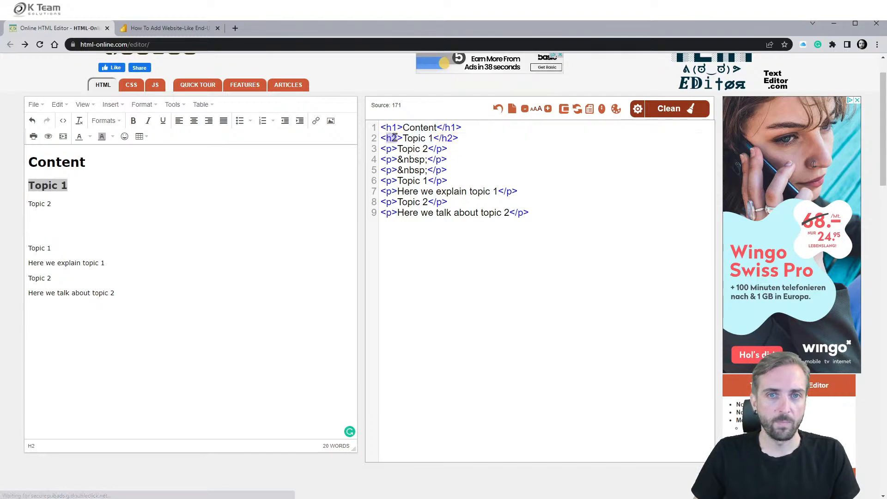
Step: Format the Topic 2 line in the list under Content as Heading 2
click(104, 187)
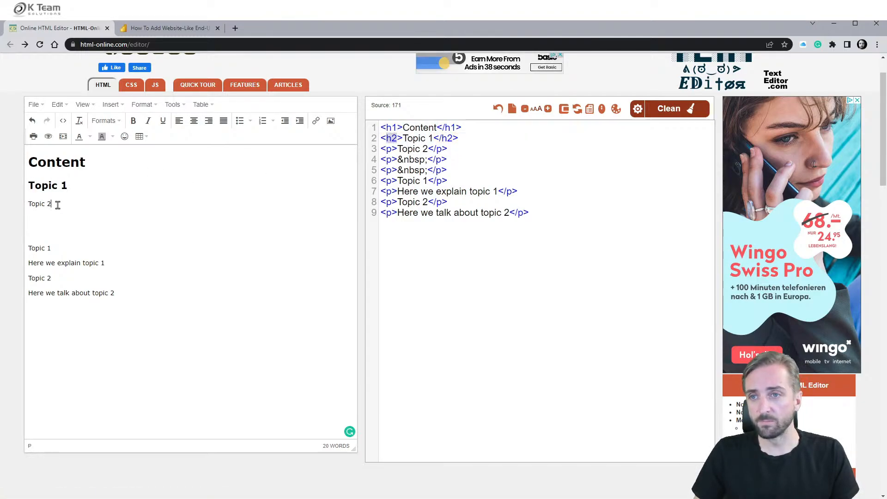
drag(58, 205, 25, 208)
click(155, 105)
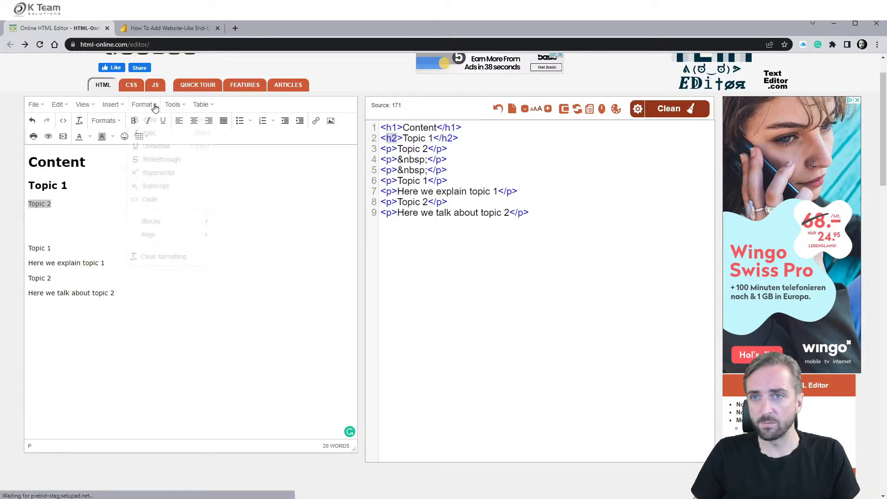
mouse_move(158, 222)
click(265, 254)
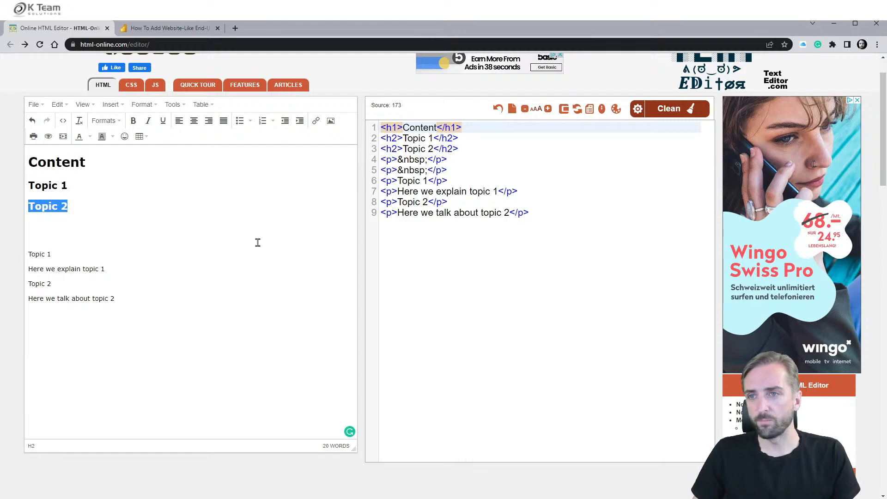
Step: Format the Topic 1 line above "Here we explain topic 1" as Heading 3
drag(63, 255, 26, 256)
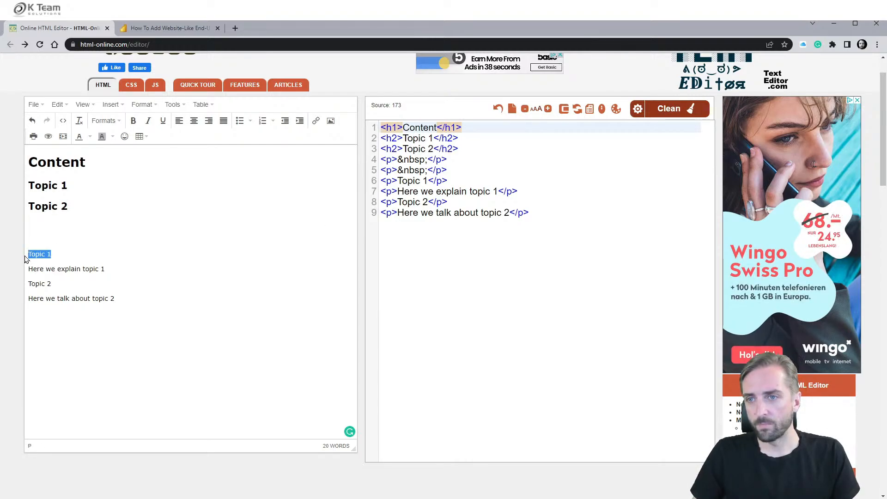
click(142, 104)
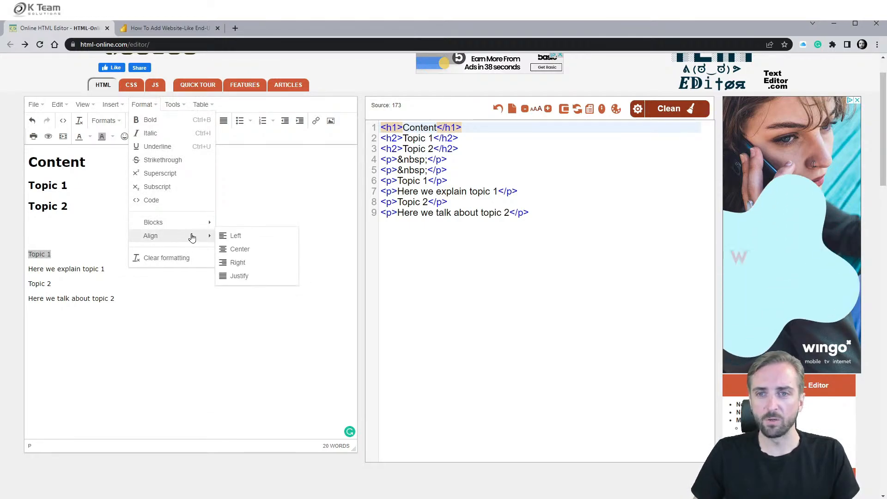
mouse_move(192, 221)
click(243, 270)
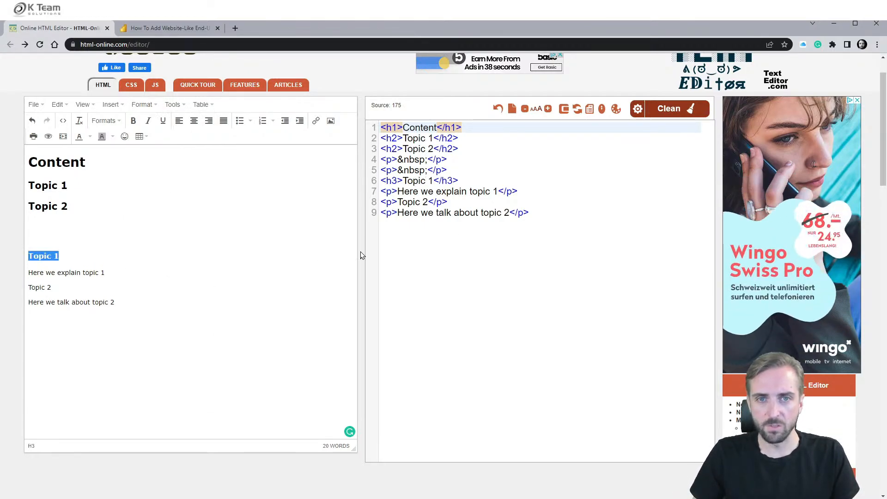
Step: Format the Topic 2 line above "Here we talk about topic 2" as Heading 3
drag(386, 180, 455, 180)
click(47, 290)
drag(60, 287, 28, 288)
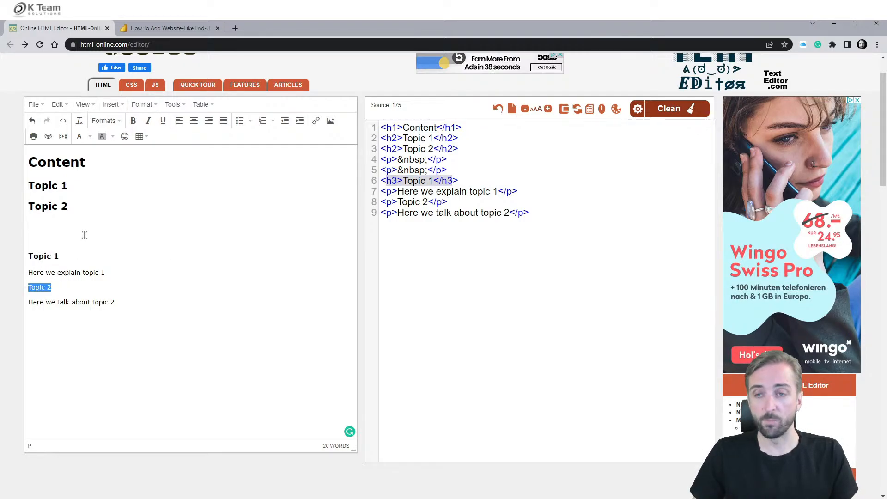
click(148, 106)
mouse_move(180, 238)
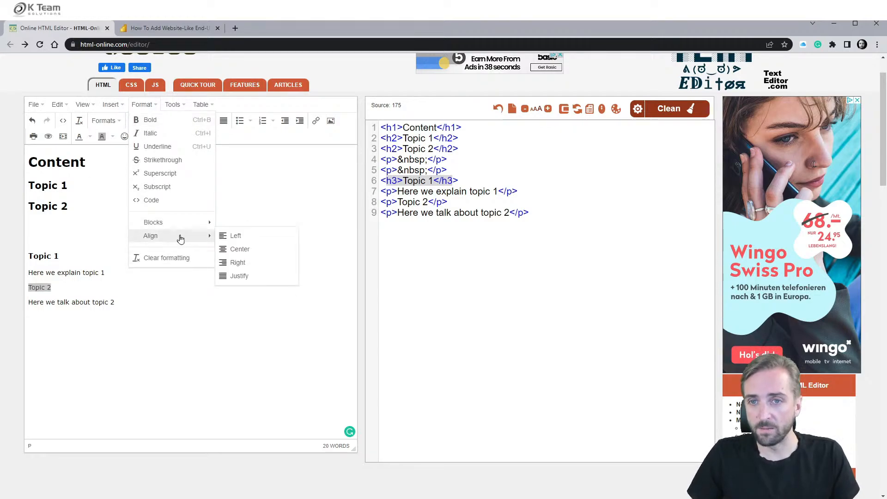
mouse_move(174, 224)
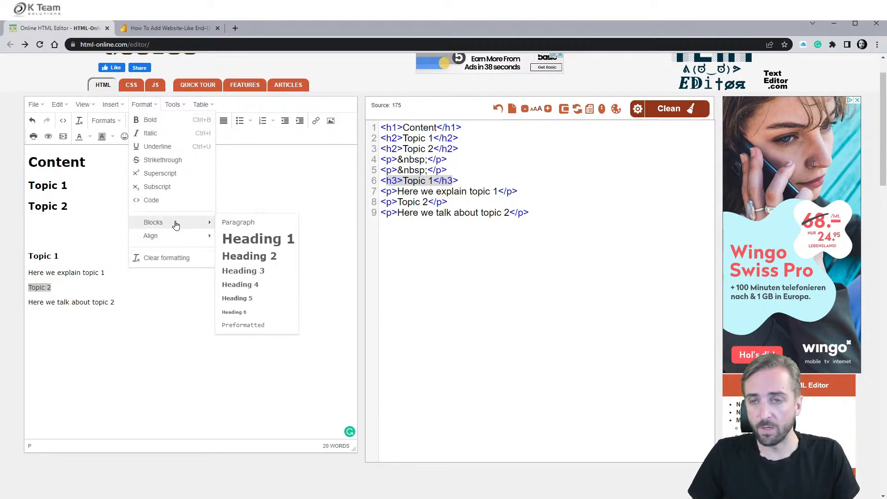
click(270, 277)
Step: Underline the Heading 3 lines Topic 1 and Topic 2 in the visual editor
drag(63, 257, 27, 257)
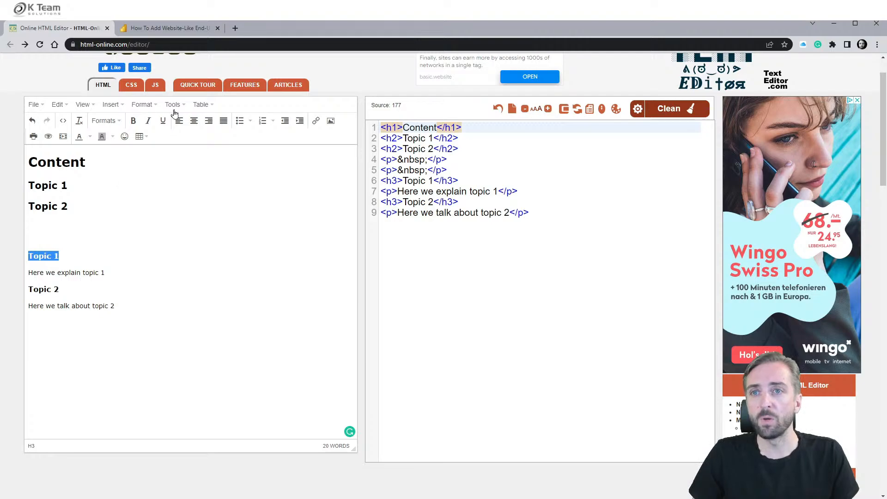
click(163, 121)
drag(68, 290, 28, 298)
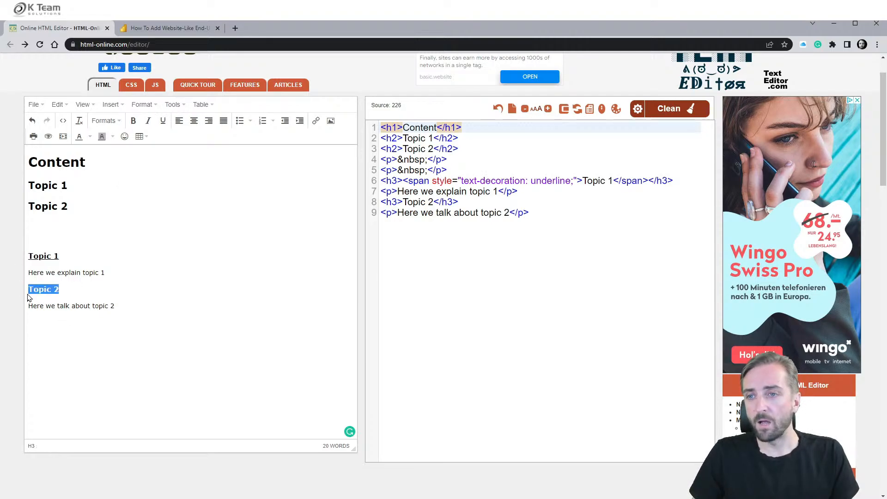
click(163, 120)
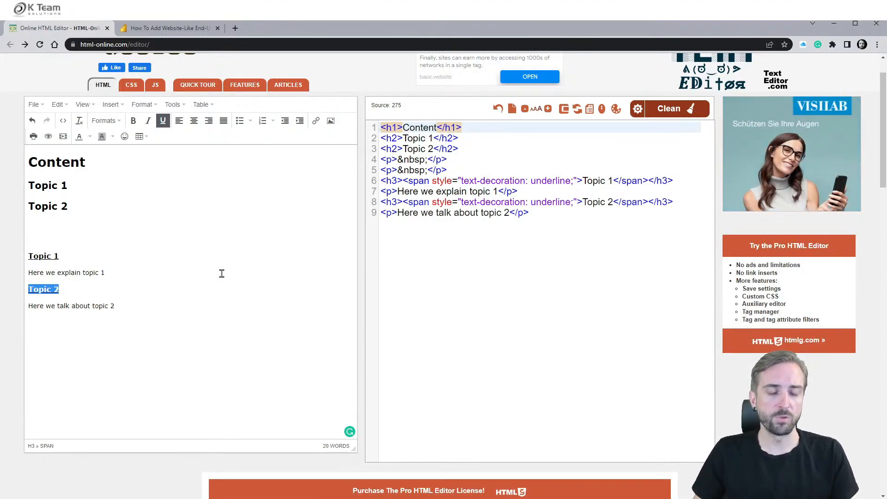
click(233, 303)
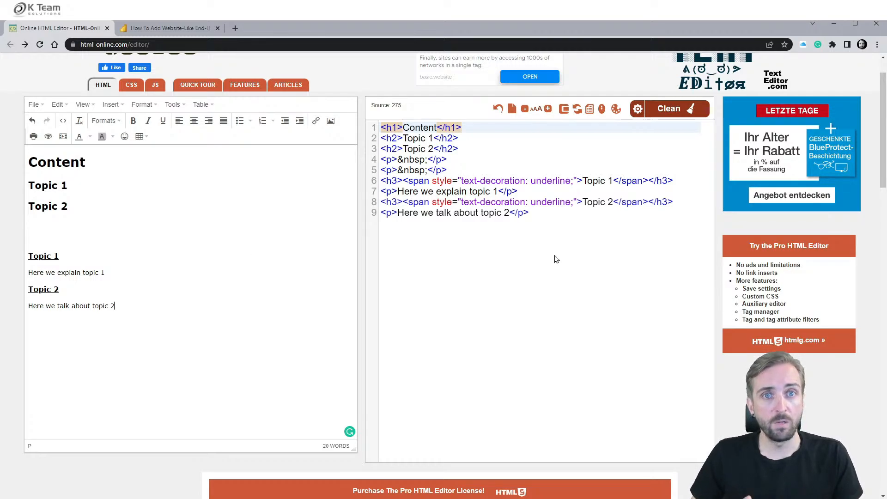
Step: Copy the complete generated HTML source code, from the Content heading to the final paragraph
click(576, 258)
drag(575, 257, 381, 124)
key(ctrl+c)
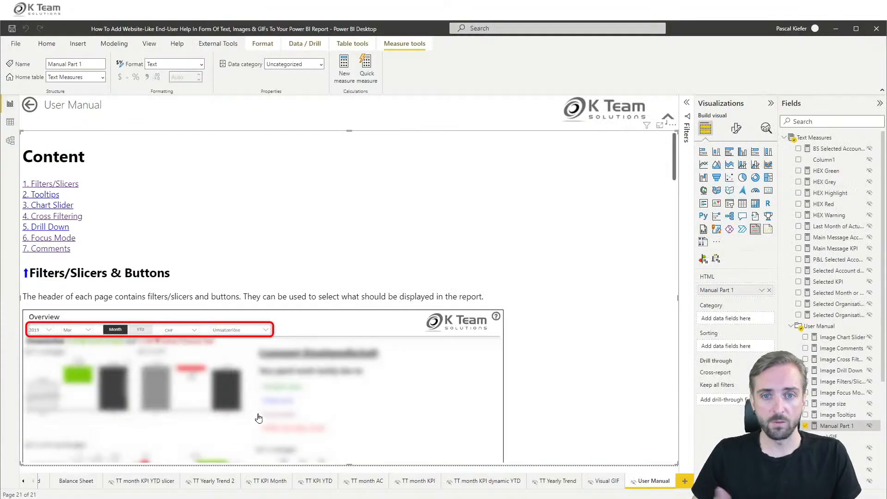
Step: In the Power BI report, add a new page and start a measure named New Manual in the Text Measures table
click(685, 481)
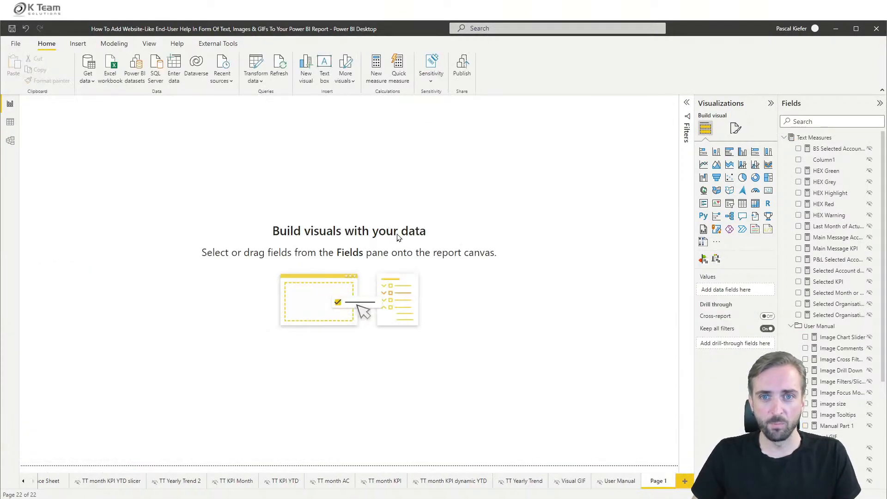
right_click(809, 139)
click(754, 145)
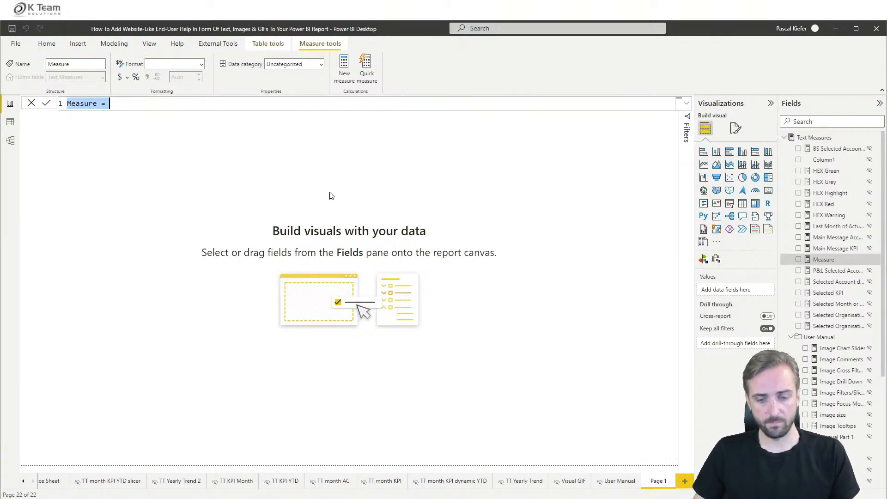
text(N)
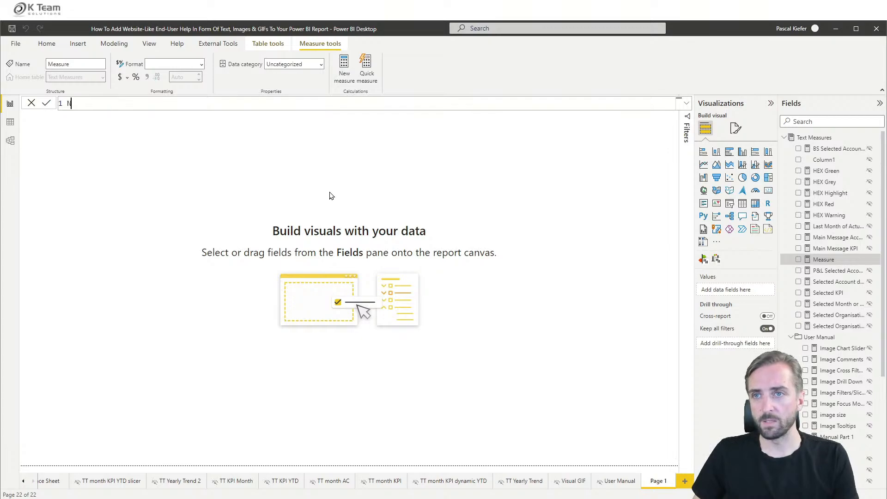
text(ew Manual =)
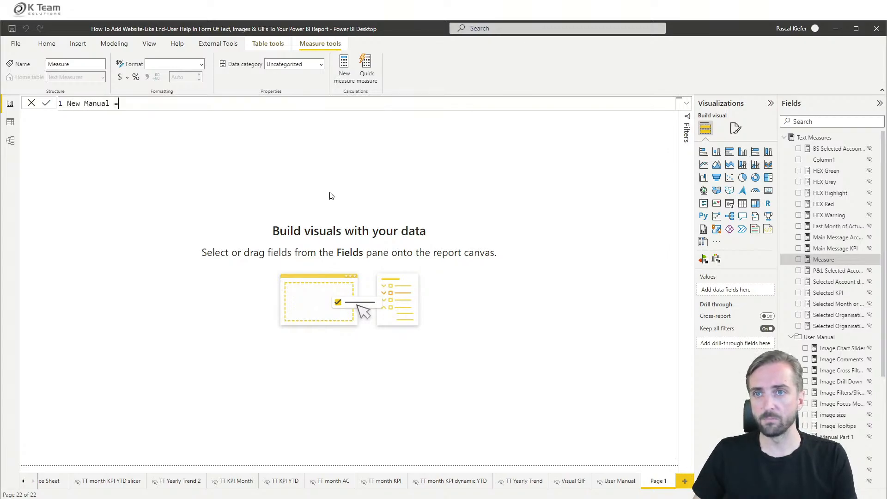
Step: Paste the copied HTML code into the New Manual formula, leaving an empty line below the measure name
key(Return)
key(Return)
key(ctrl+v)
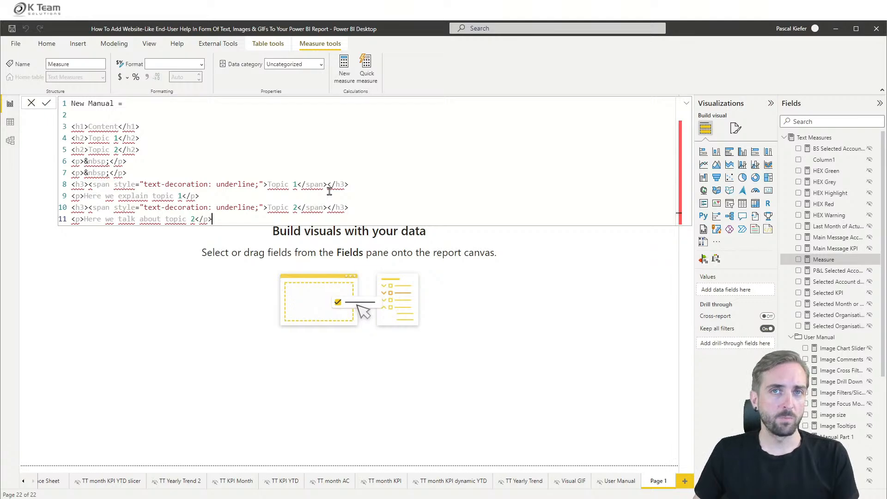
Step: Replace all double quotation marks around the style values in the pasted HTML with single quotation marks
click(141, 184)
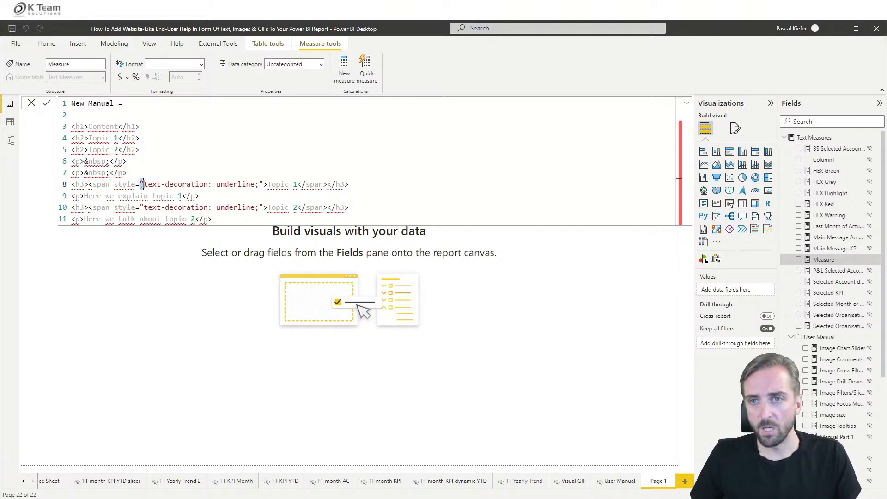
click(262, 184)
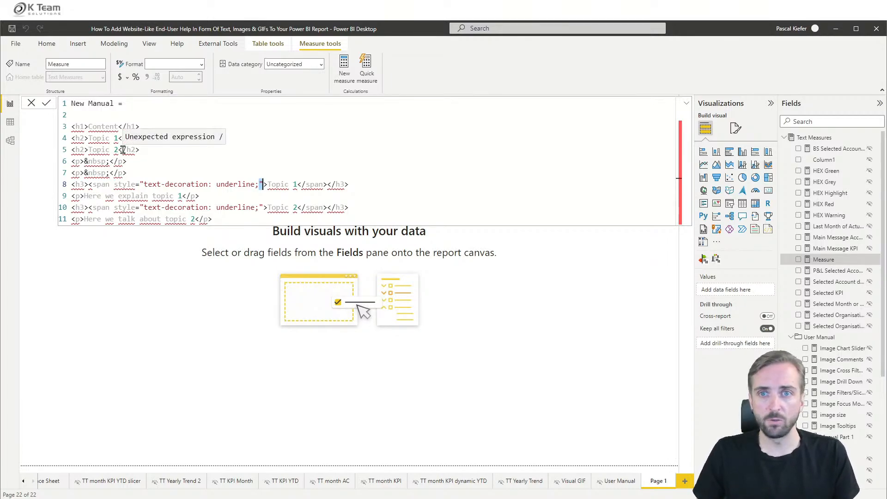
scroll(254, 168, up, 2)
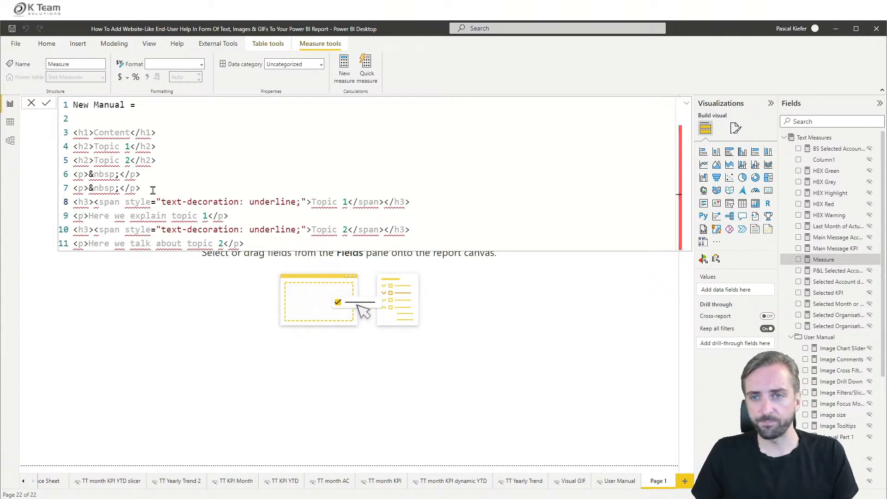
drag(156, 201, 161, 201)
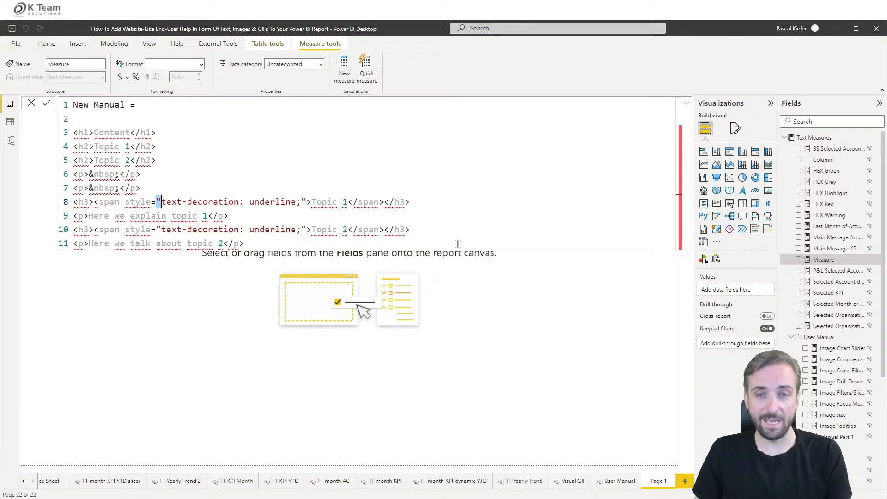
key(ctrl+f)
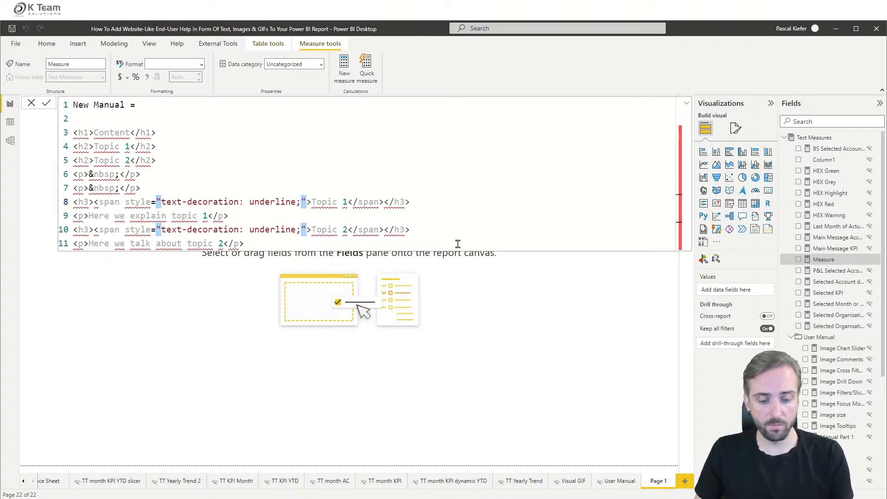
text(')
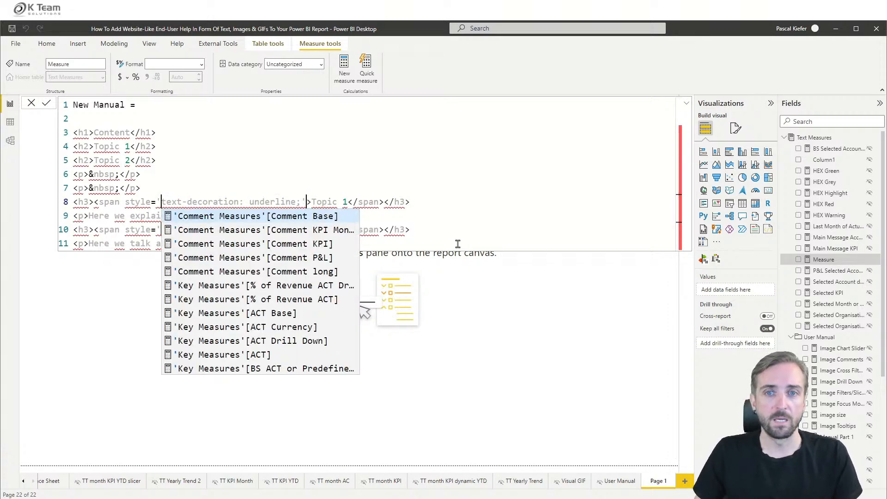
key(Escape)
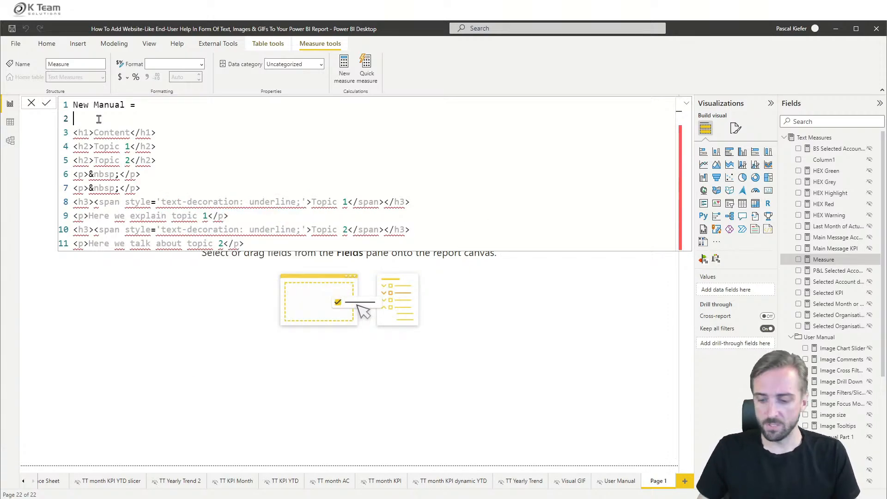
Step: Enclose the whole HTML code in double quotation marks and commit the New Manual measure
click(98, 119)
text(")
key(ctrl+End)
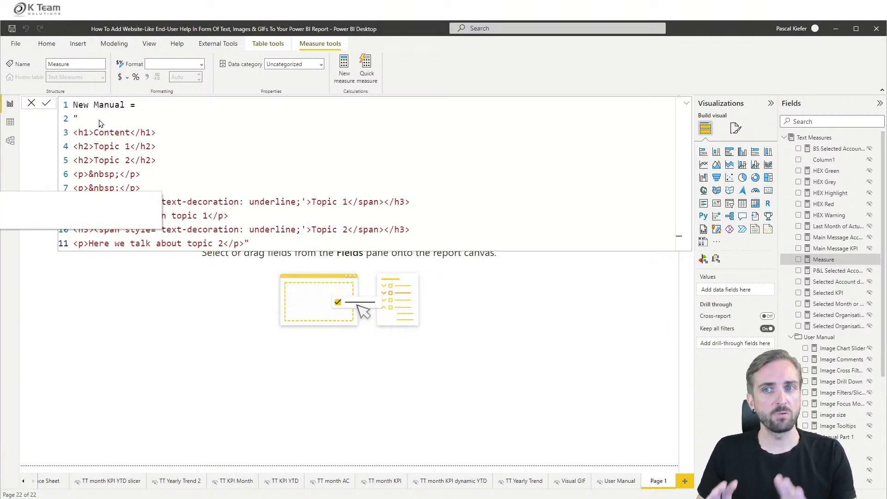
key(Return)
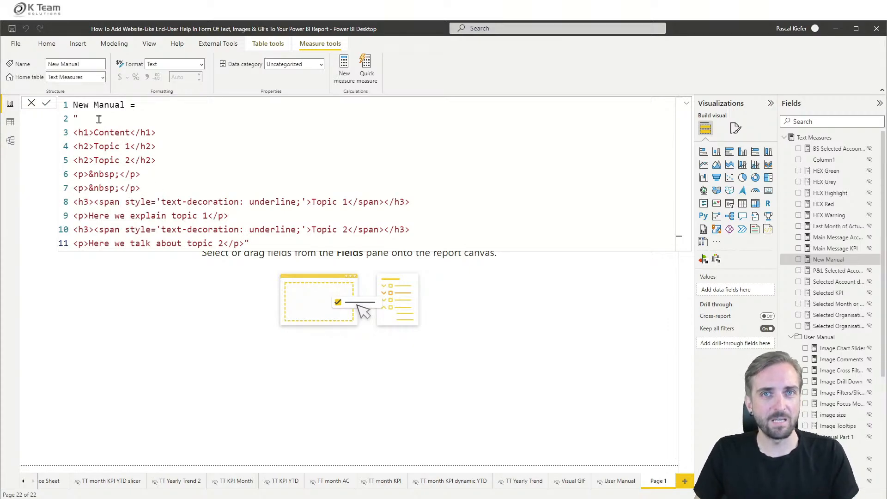
click(30, 106)
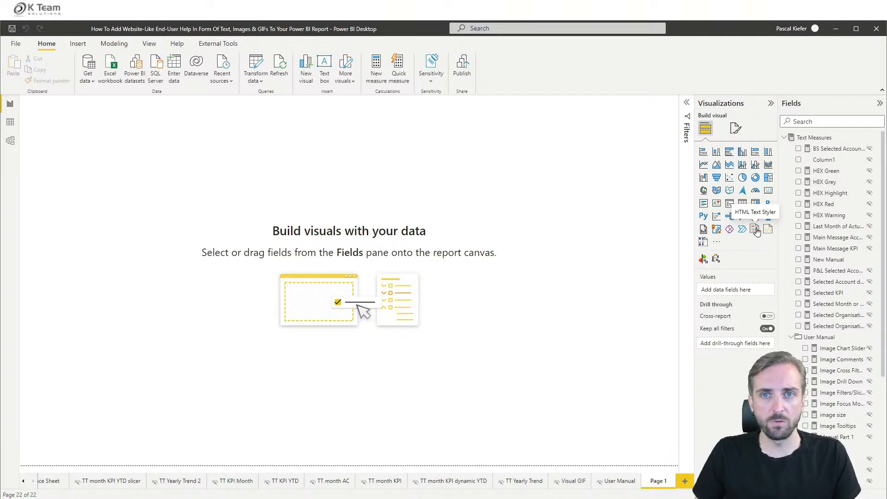
Step: Add an HTML Text Styler visual to the empty report page
click(756, 231)
drag(168, 186, 190, 224)
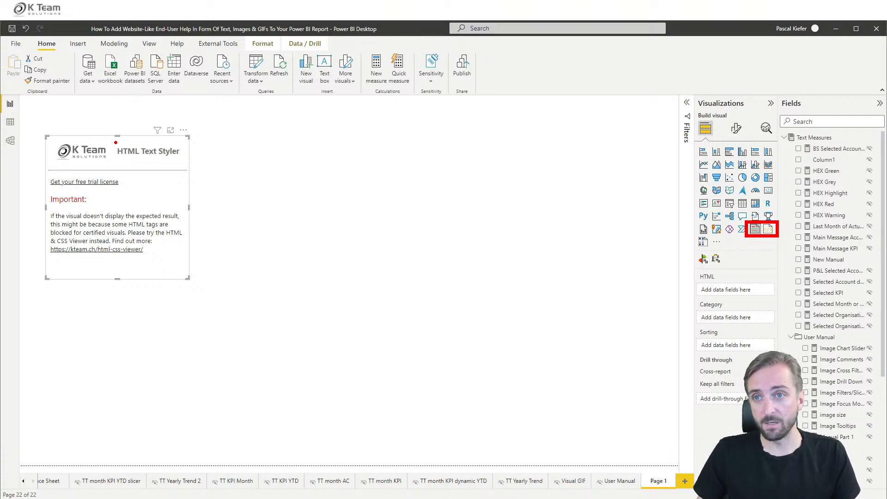
drag(115, 142, 184, 161)
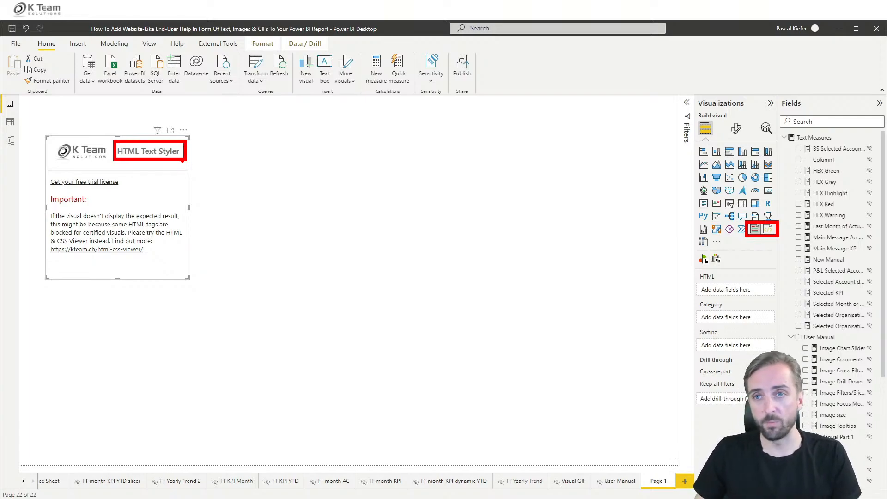
key(Escape)
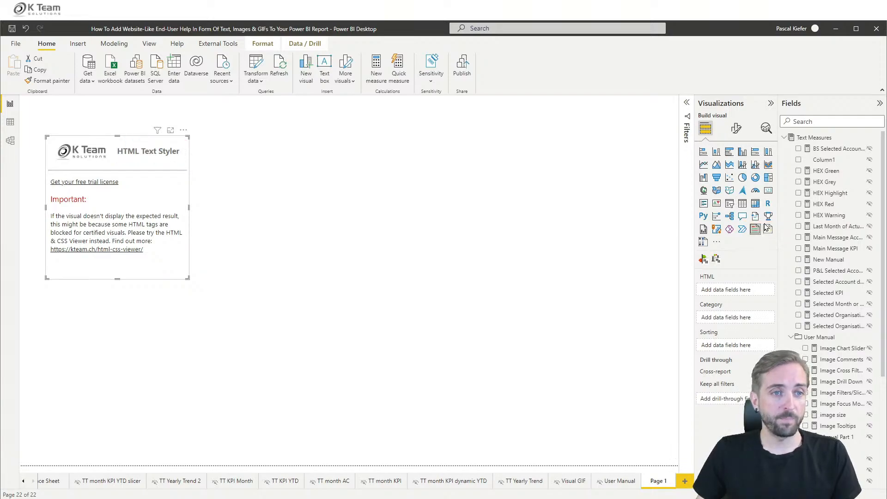
drag(758, 218, 779, 237)
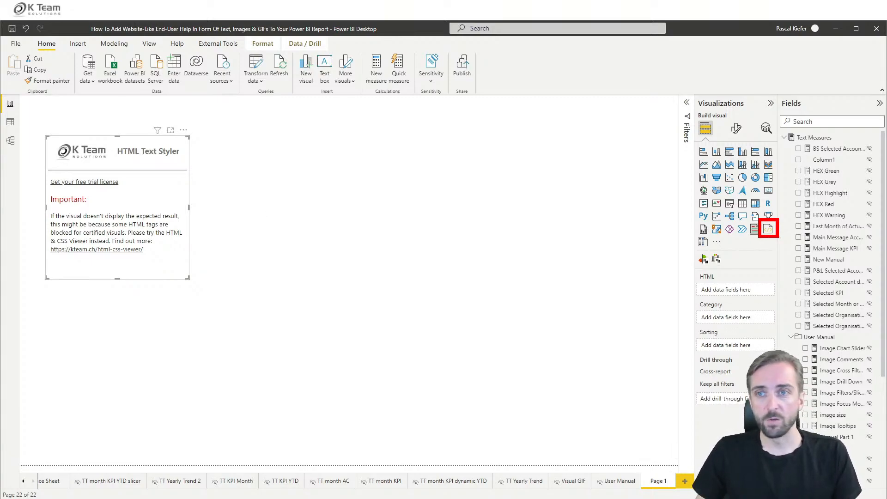
key(Escape)
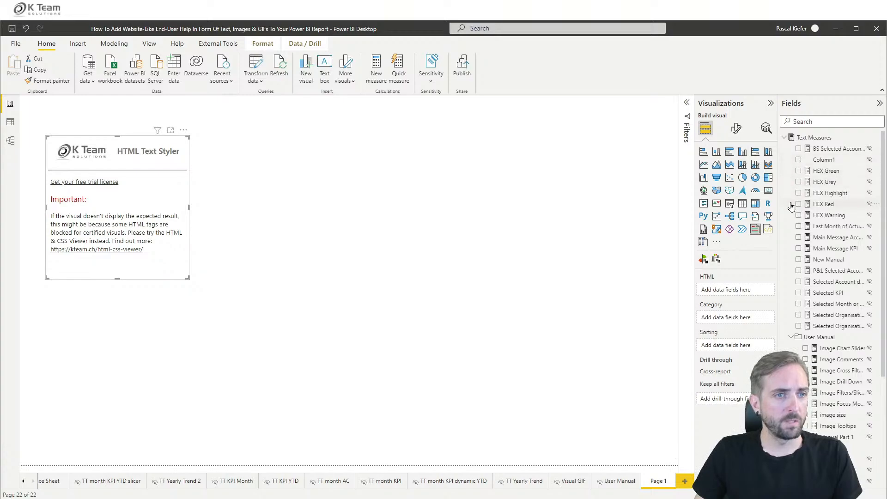
Step: Assign the New Manual measure to the visual's HTML field and enlarge the visual so all the text fits
click(798, 259)
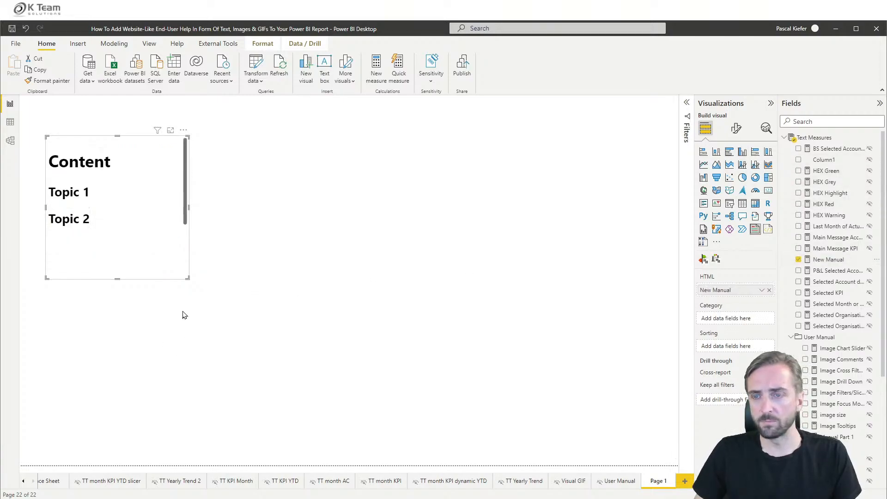
drag(188, 277, 360, 410)
Step: Turn off tooltips in the general format settings of the HTML Text Styler visual
mouse_move(342, 249)
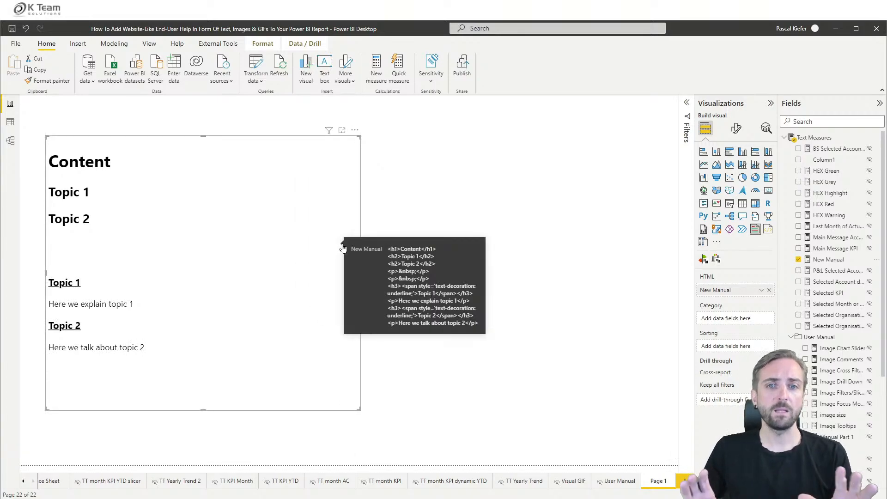
click(736, 128)
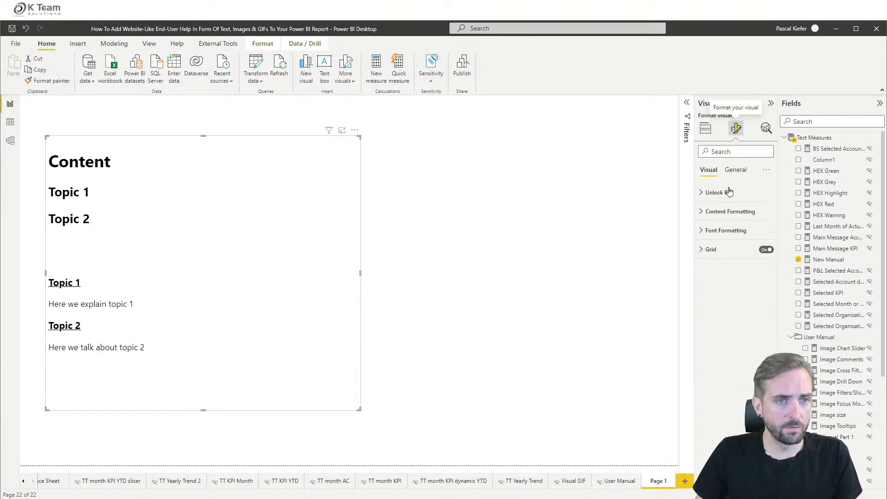
click(735, 170)
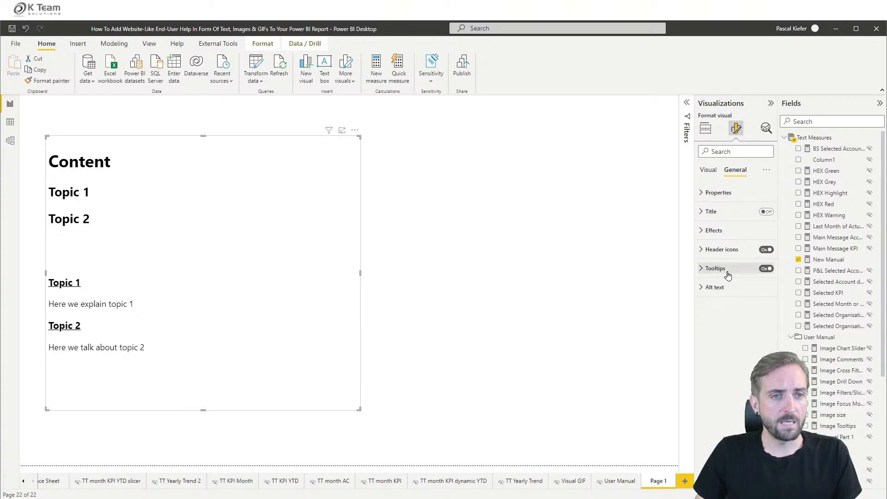
click(766, 268)
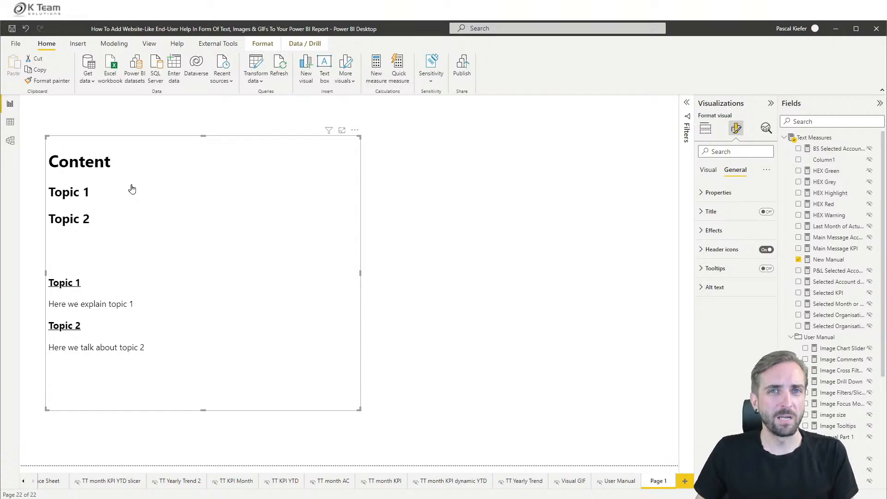
Step: Go to the User Manual page and follow the Drill Down link in its table of contents
click(617, 481)
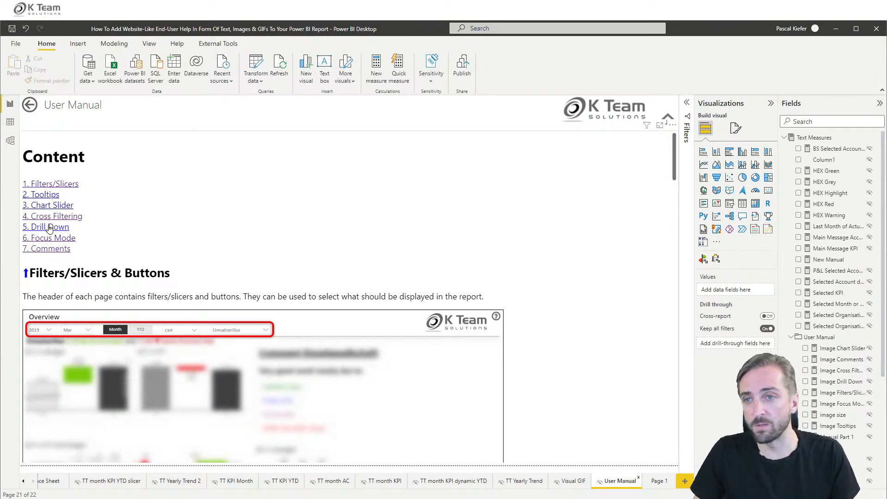
click(49, 227)
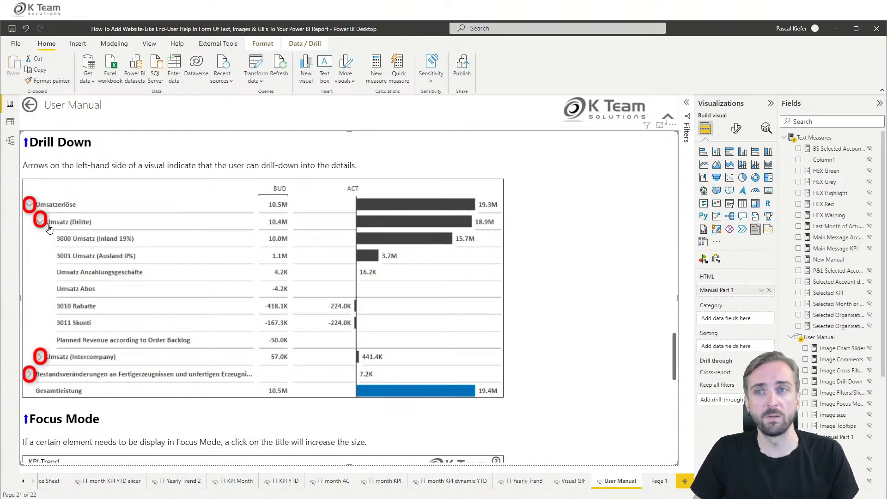
Step: Jump back from the Drill Down section to the manual's table of contents, and go to report Page 1
click(26, 144)
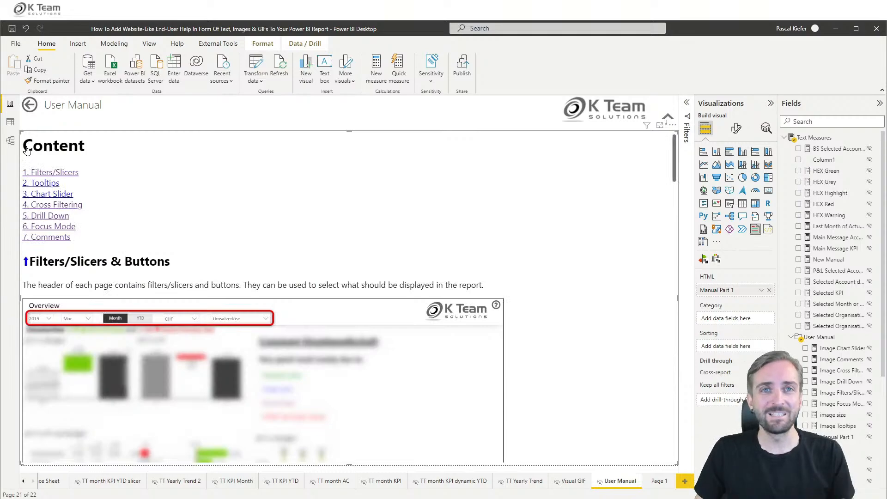
click(657, 481)
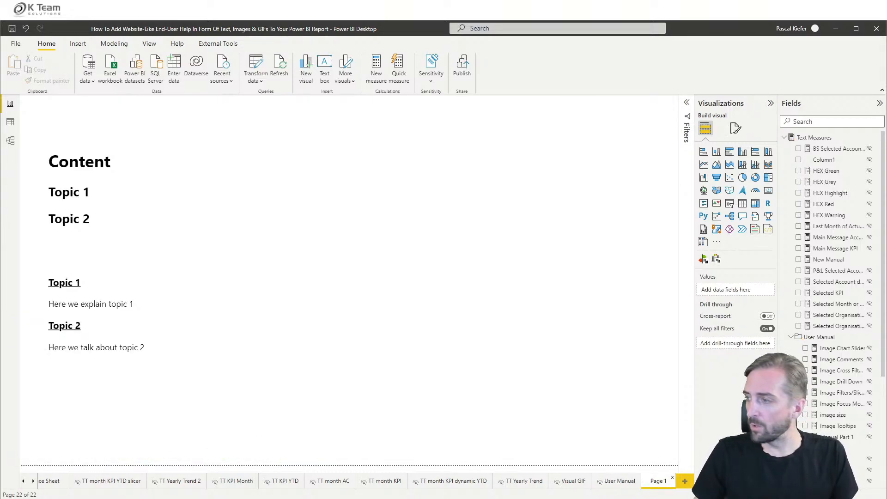
Step: Switch to the online HTML editor in the browser and insert an anchor with the id topic1 at the lower, underlined Topic 1 heading
key(alt+Tab)
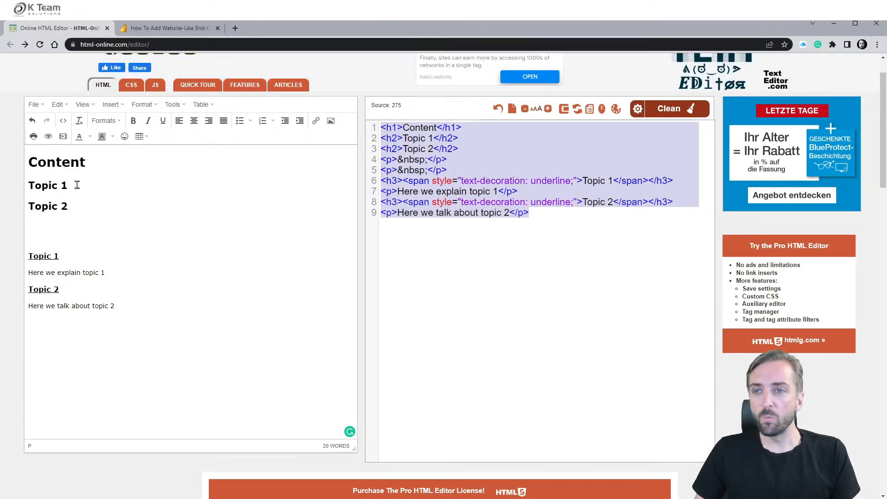
drag(68, 256, 26, 257)
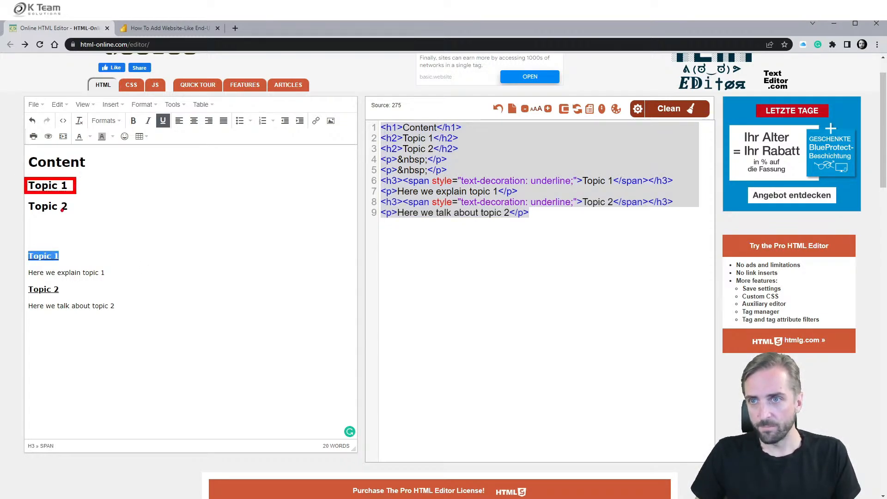
mouse_move(77, 190)
mouse_down()
mouse_move(83, 249)
mouse_move(68, 249)
mouse_move(81, 264)
mouse_move(31, 258)
mouse_move(68, 254)
mouse_move(29, 256)
mouse_up()
key(Escape)
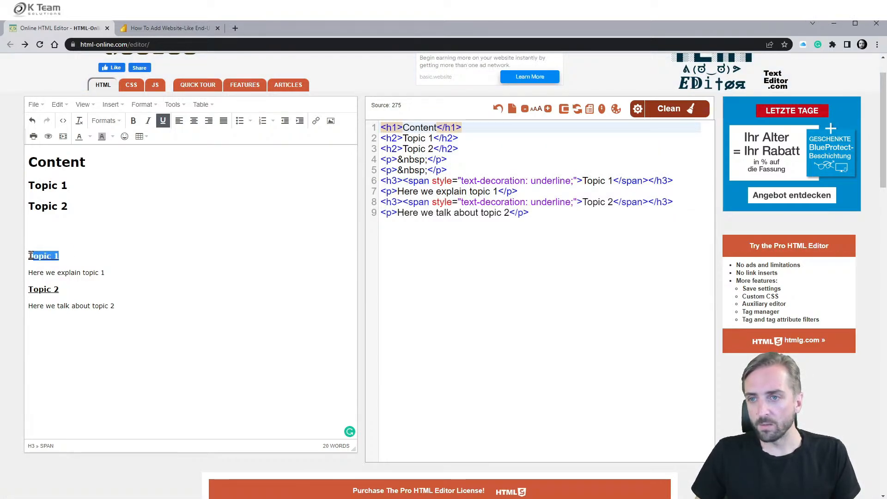
click(112, 105)
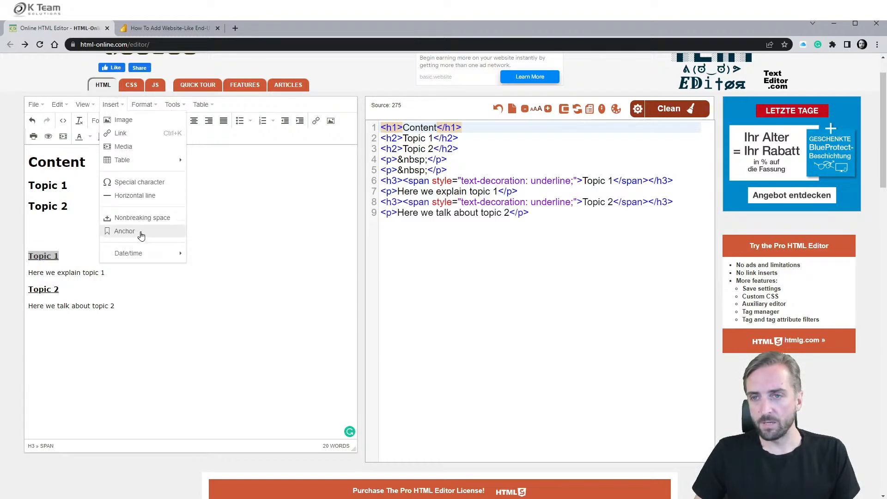
click(139, 233)
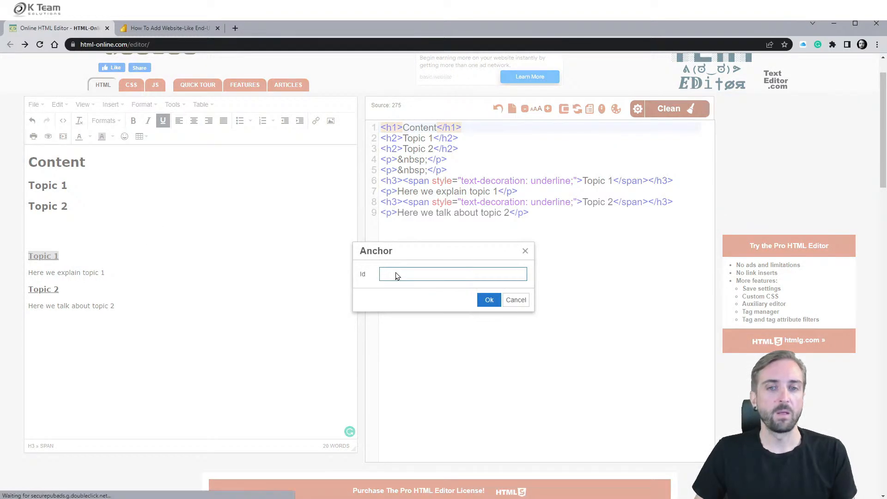
text(t)
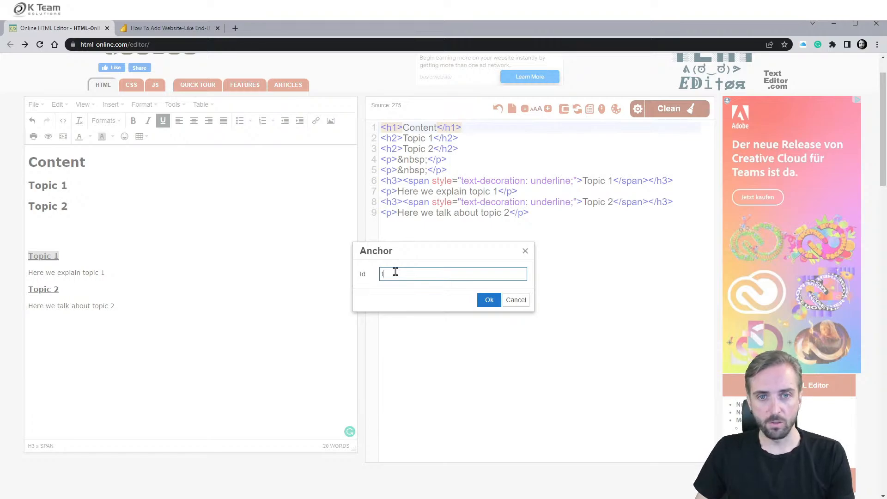
text(opic)
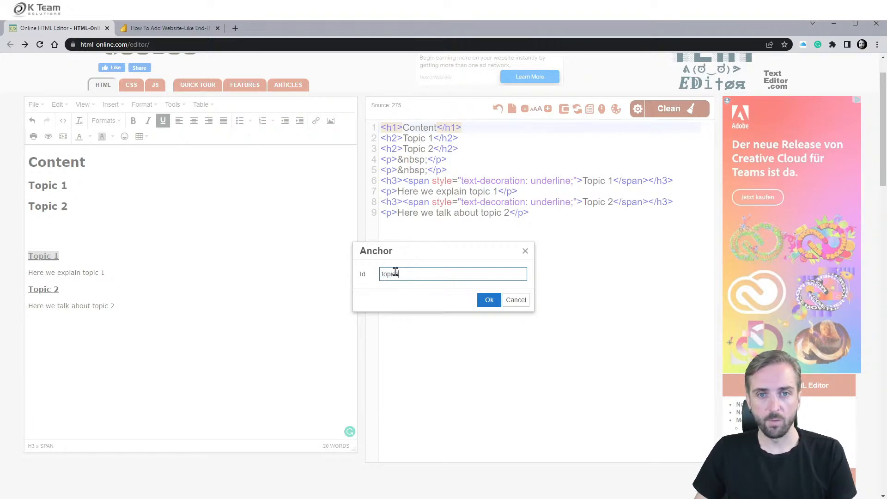
text(s)
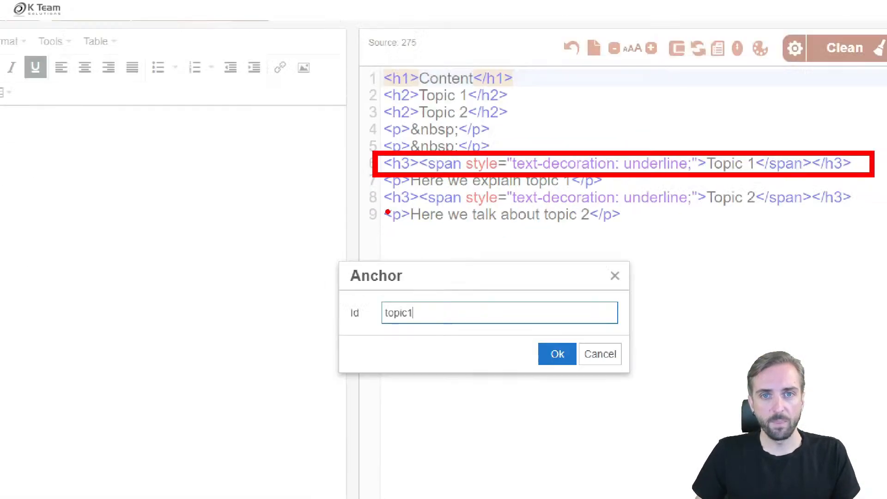
click(488, 299)
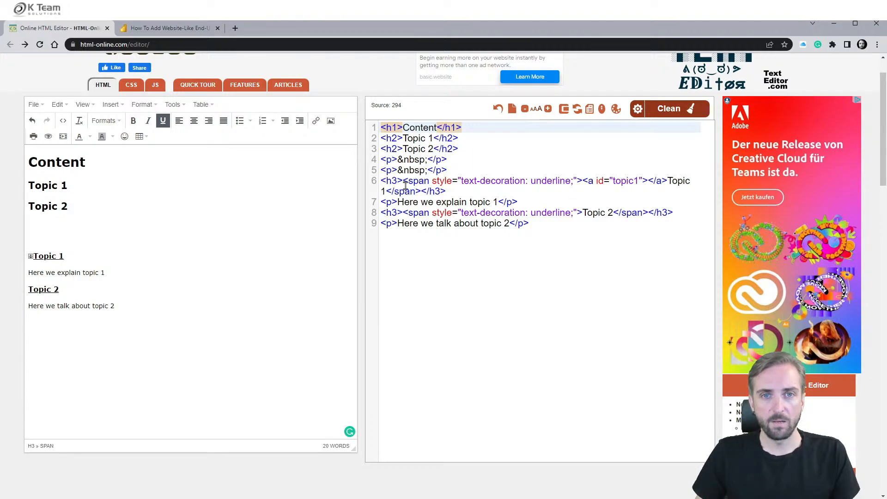
drag(583, 179, 666, 178)
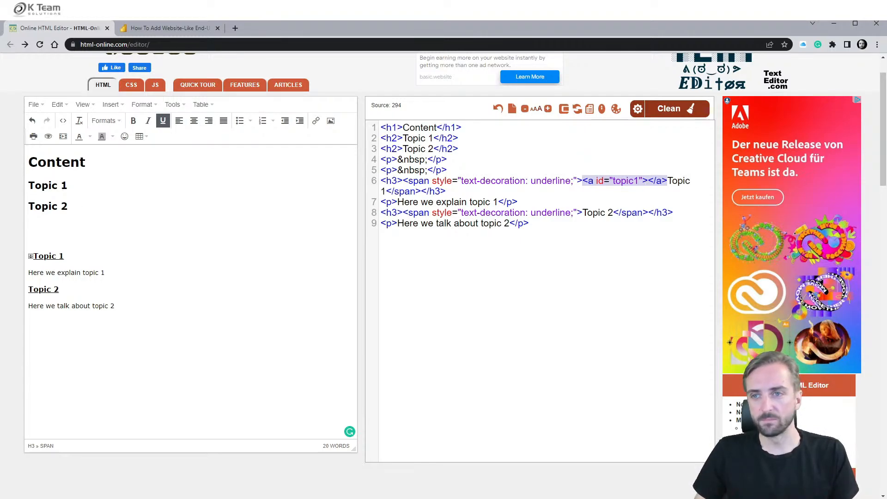
Step: Link the Topic 1 entry under Content to the topic1 anchor and inspect its link tag in the HTML source
click(153, 239)
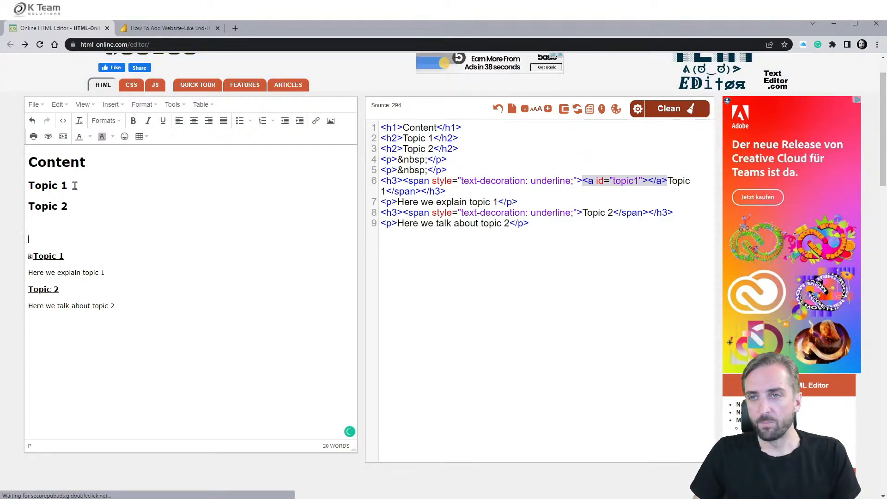
drag(68, 186, 30, 187)
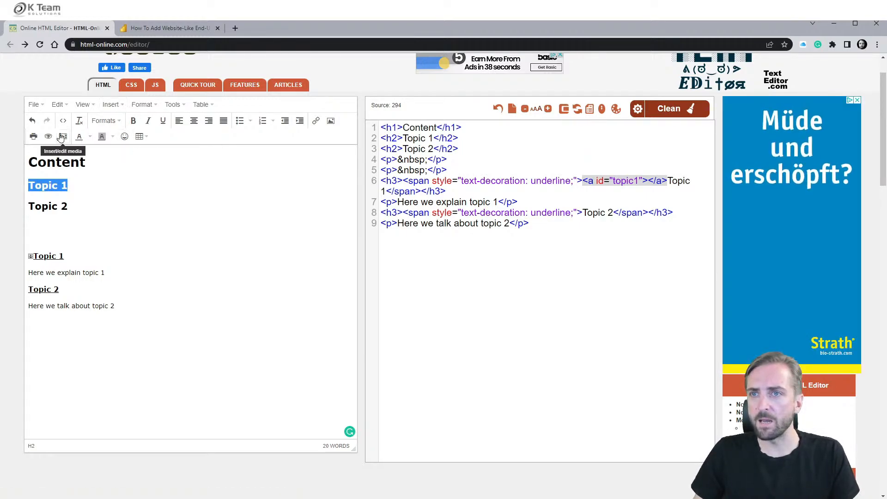
click(314, 124)
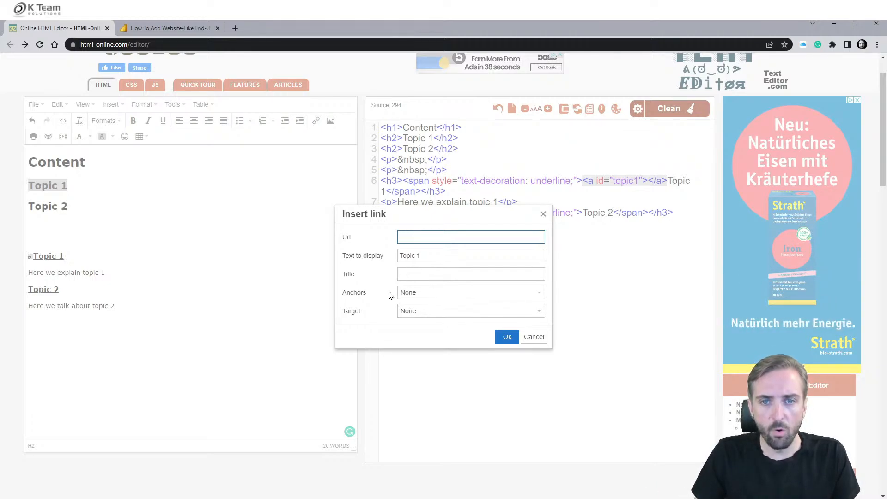
click(426, 294)
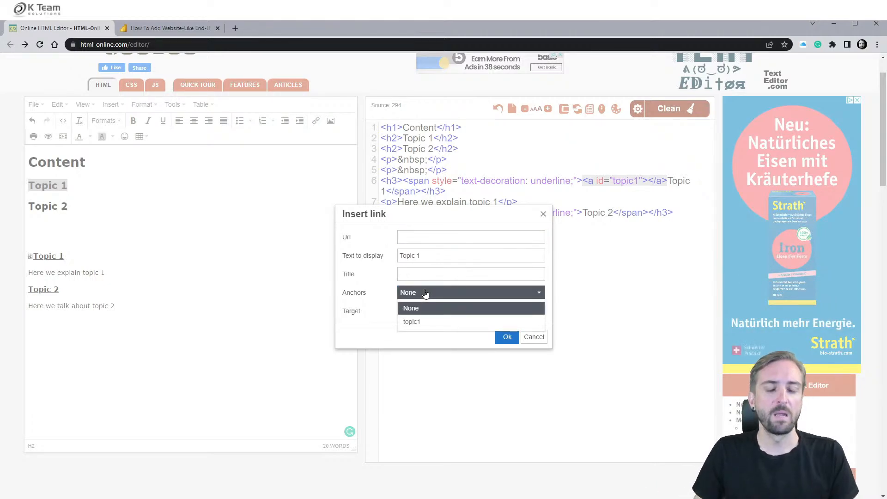
click(421, 323)
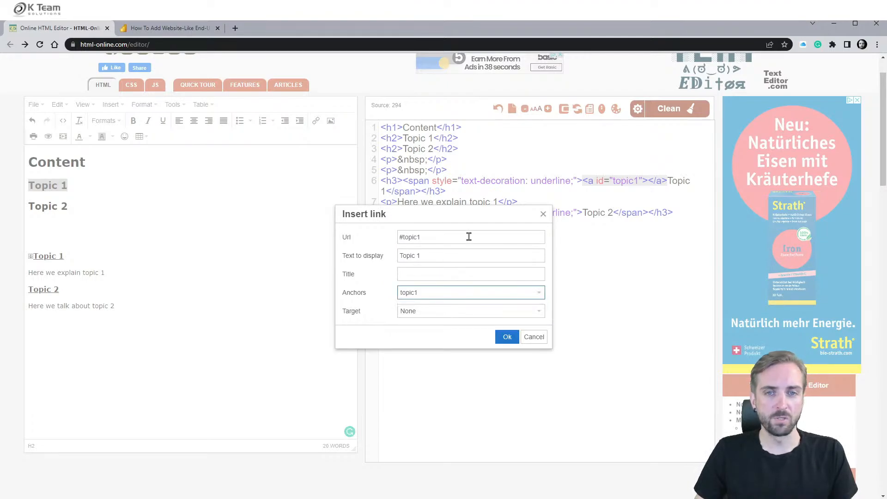
click(507, 337)
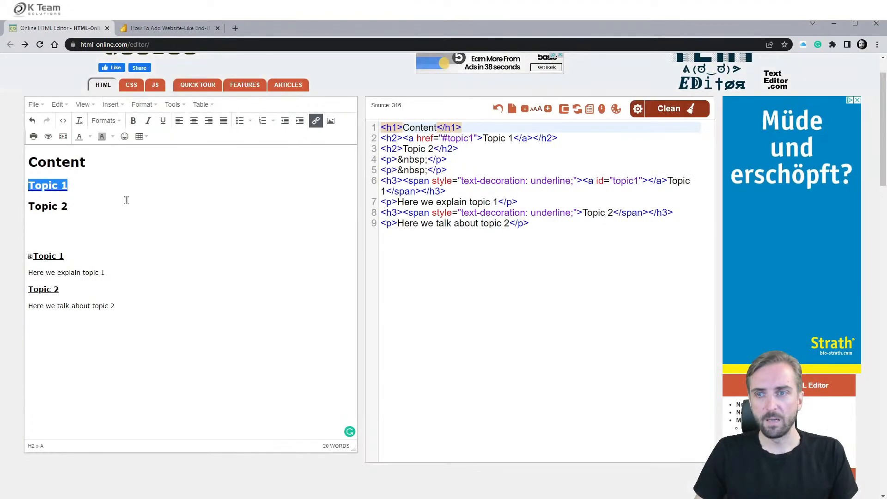
click(65, 203)
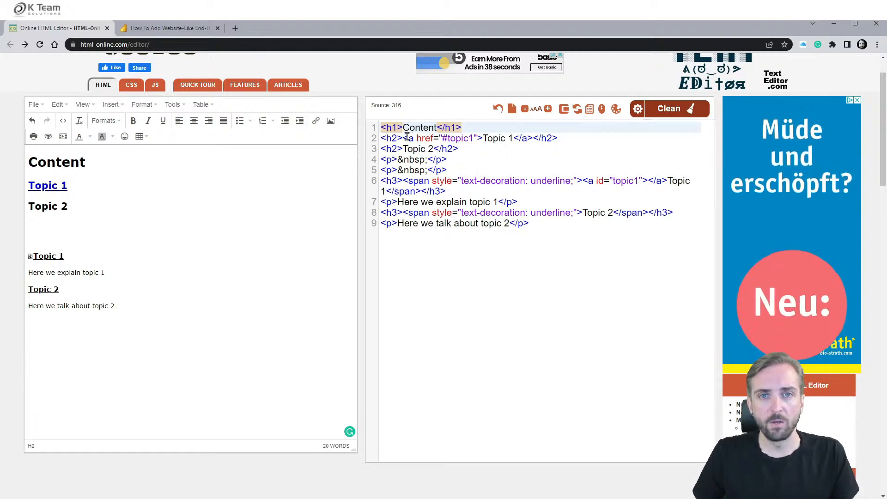
click(382, 138)
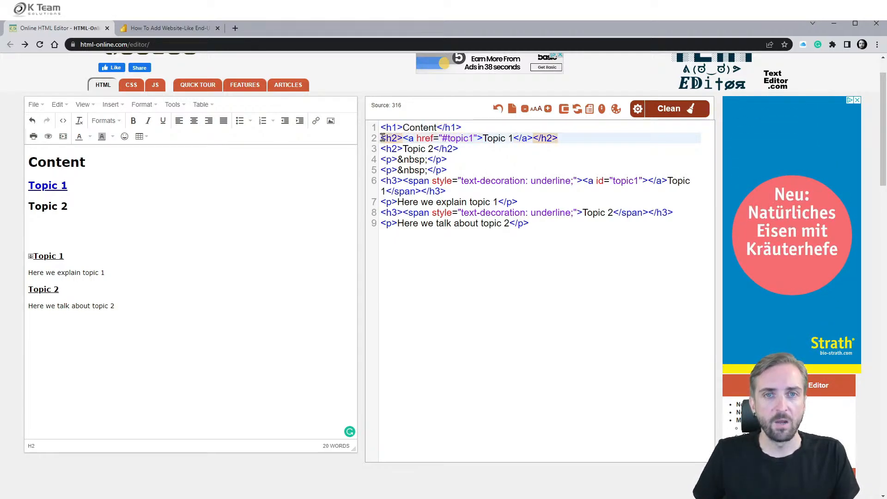
drag(382, 138, 563, 138)
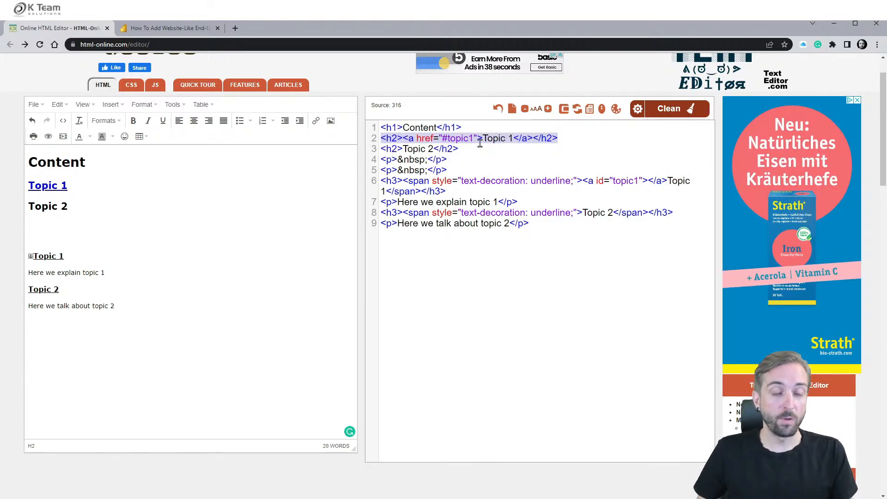
click(415, 137)
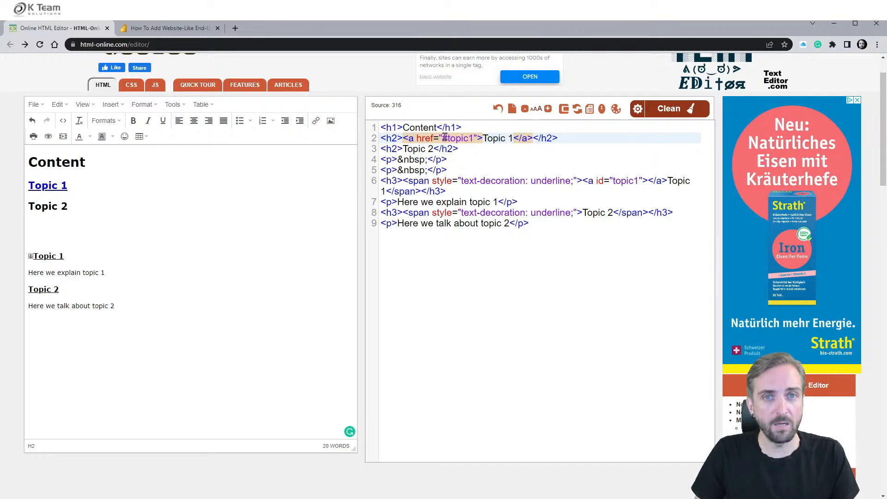
click(442, 137)
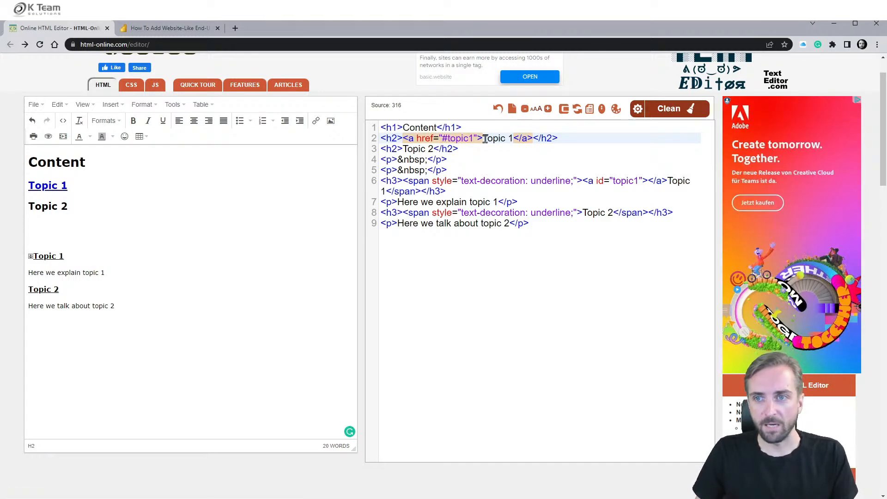
Step: Insert an anchor with the id topic2 at the lower, underlined Topic 2 heading
drag(61, 290, 27, 291)
click(112, 105)
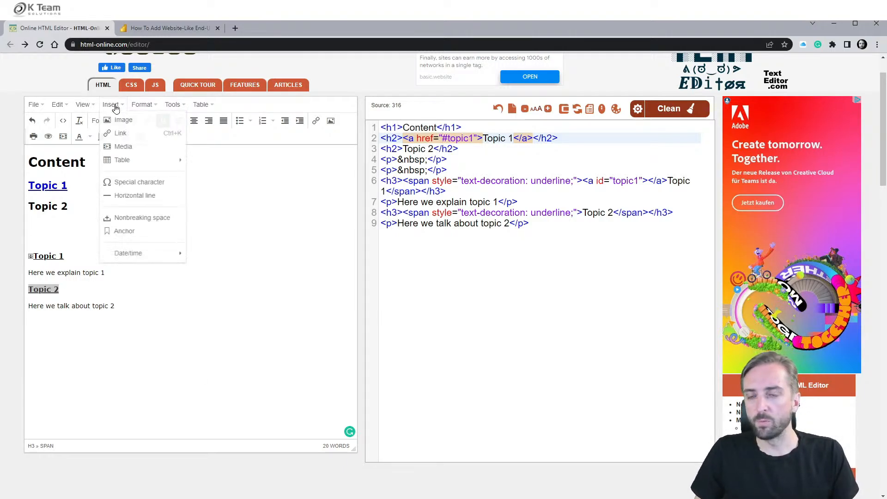
click(125, 231)
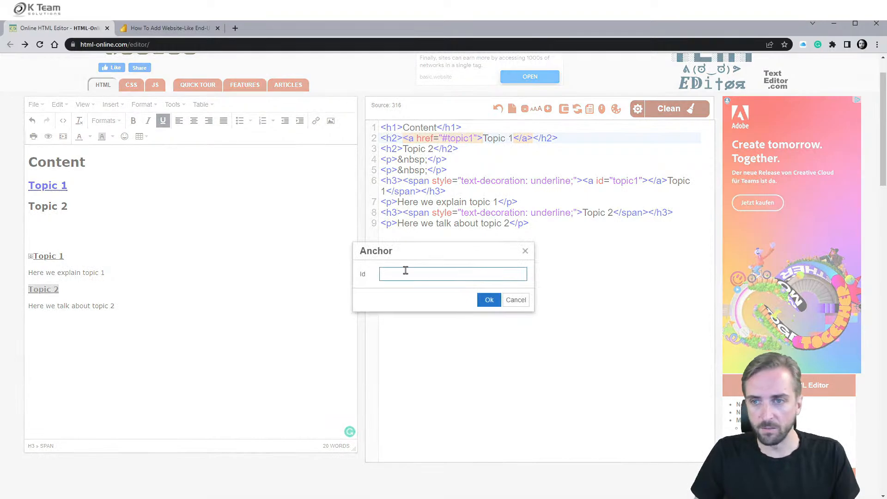
text(topic)
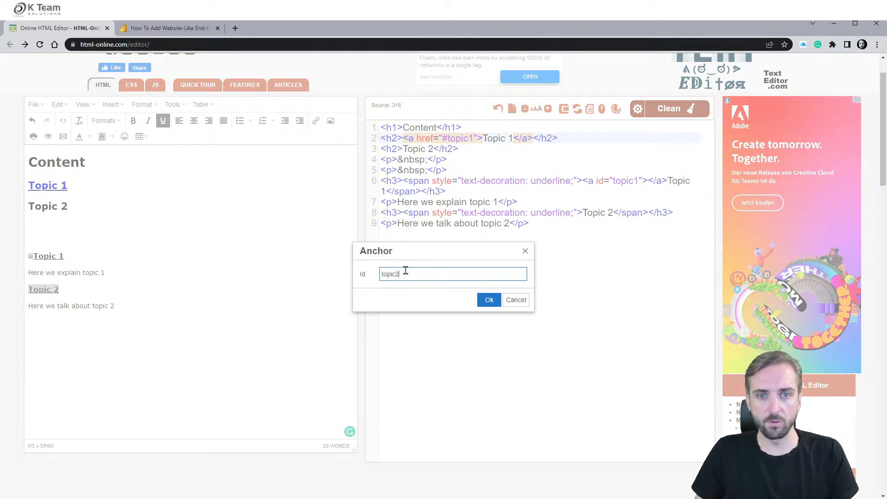
text(2)
click(490, 301)
Step: Link the Topic 2 entry under Content to the topic2 anchor
click(63, 207)
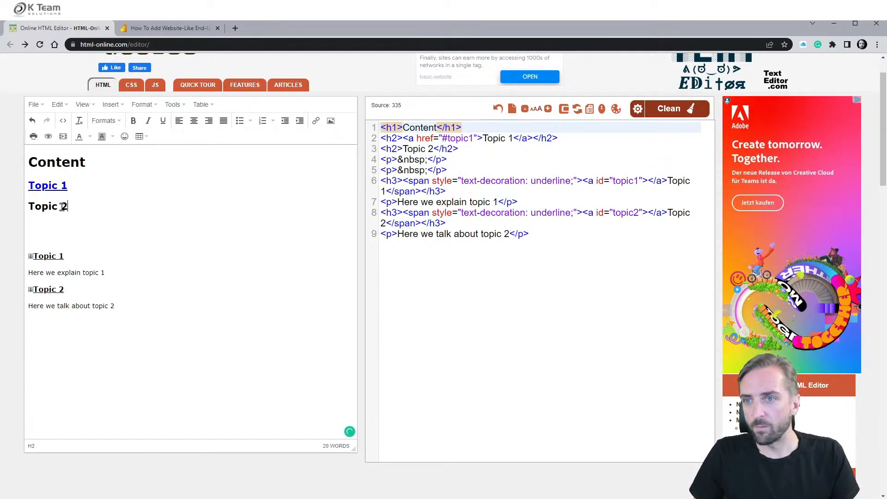
drag(63, 207, 29, 208)
click(315, 121)
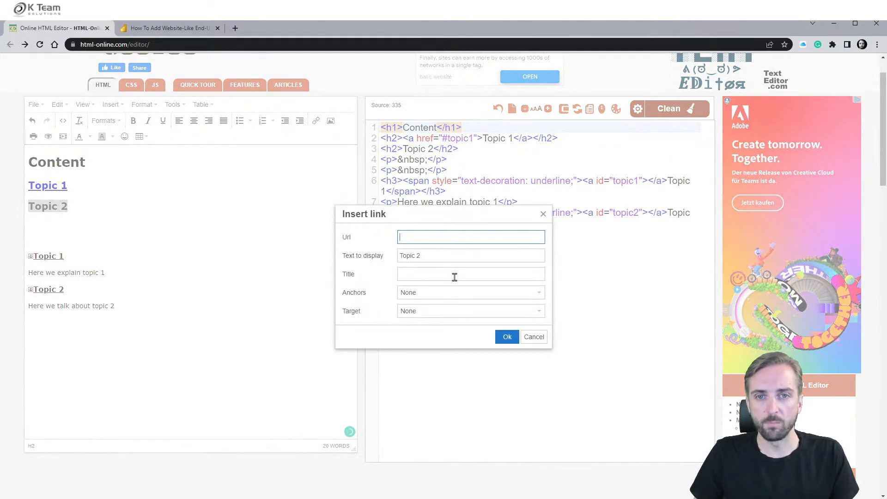
click(419, 298)
click(434, 333)
click(506, 336)
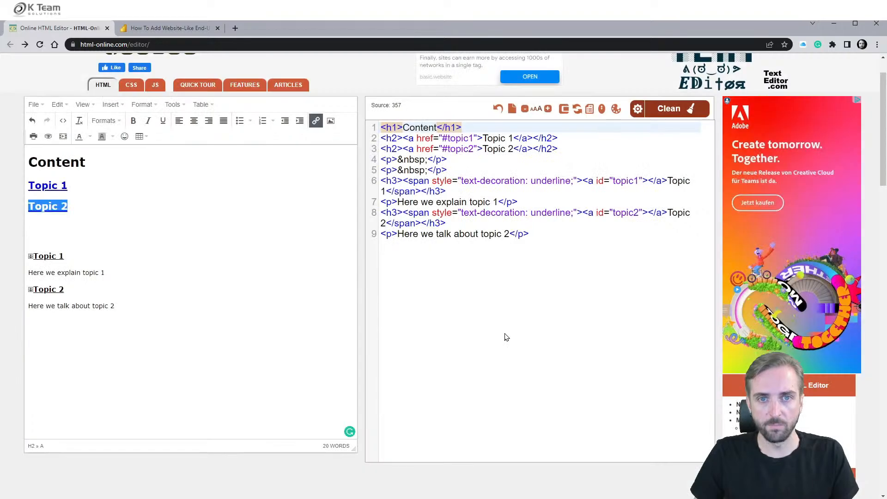
Step: Copy the complete HTML source code from the online editor
click(566, 313)
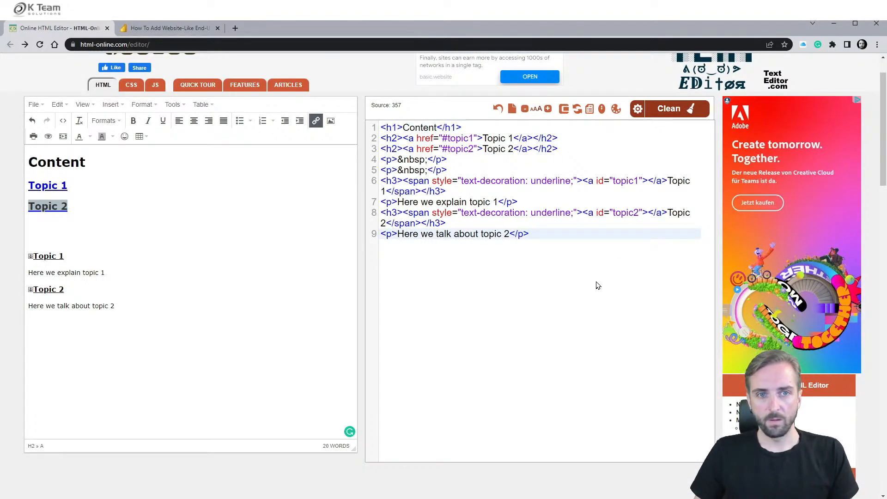
key(ctrl+a)
key(ctrl+c)
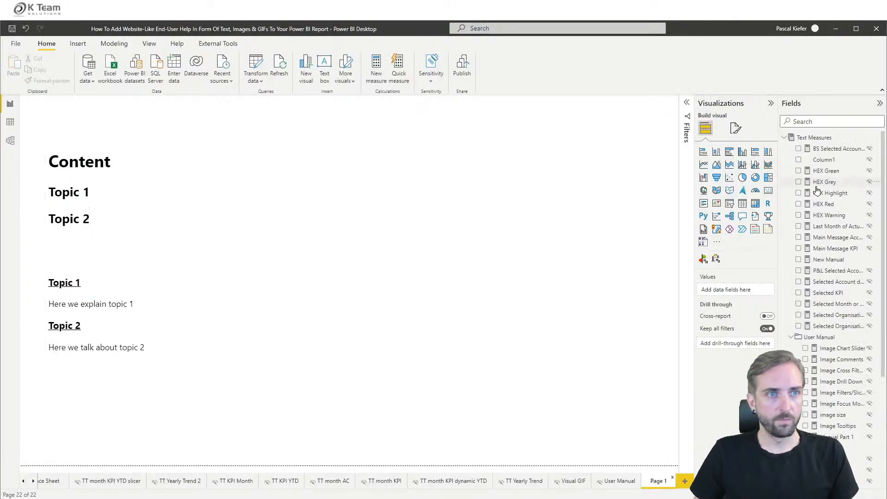
Step: Open the New Manual measure of the manual visual and replace its whole HTML text with the copied source code
click(236, 256)
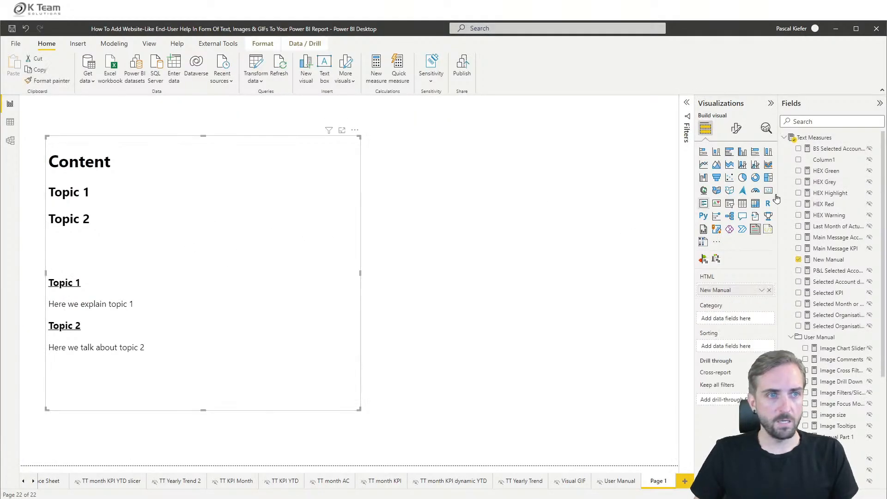
click(831, 262)
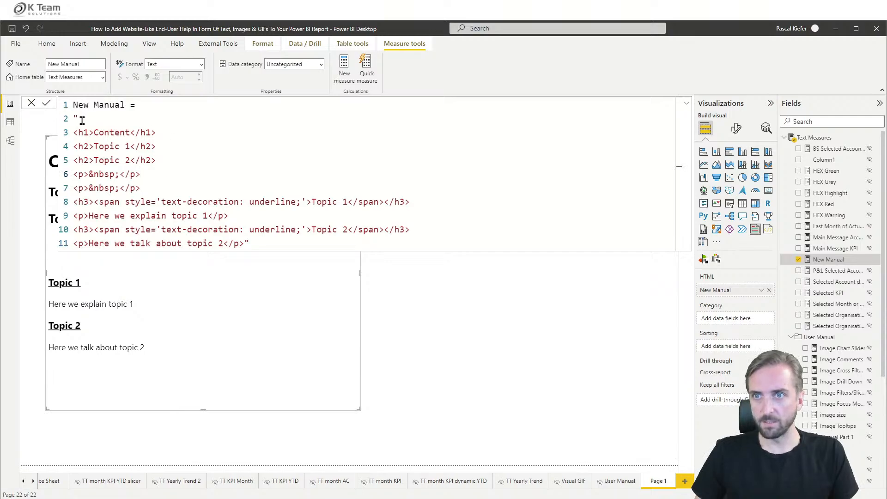
drag(75, 117, 248, 239)
key(ctrl+v)
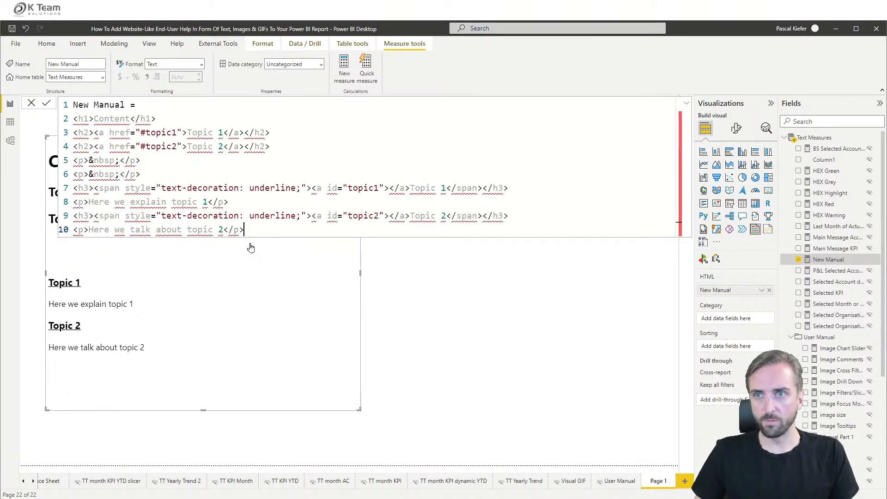
Step: Replace every double quotation mark in the pasted HTML code with a single quotation mark
click(137, 132)
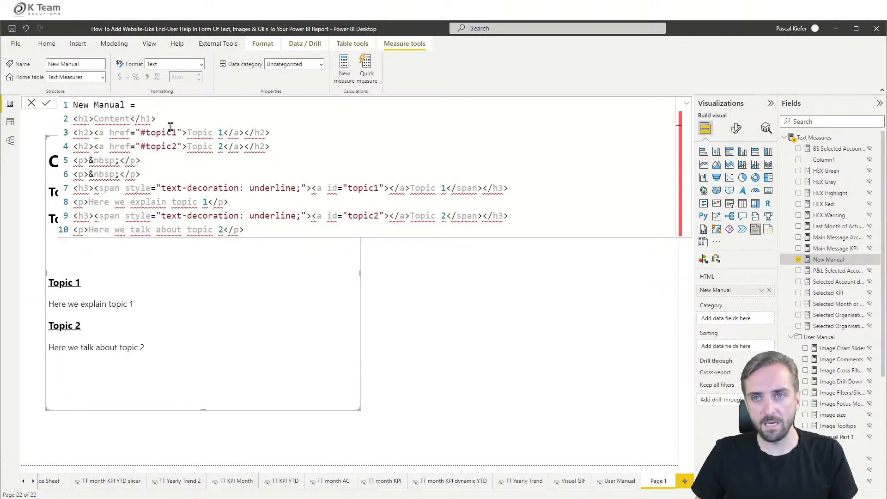
key(shift+Right)
key(shift+Right)
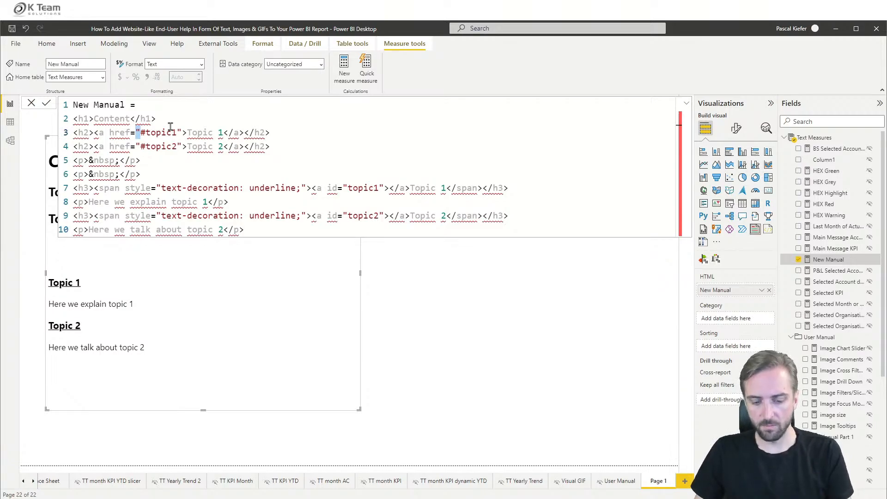
key(ctrl+shift+l)
text(')
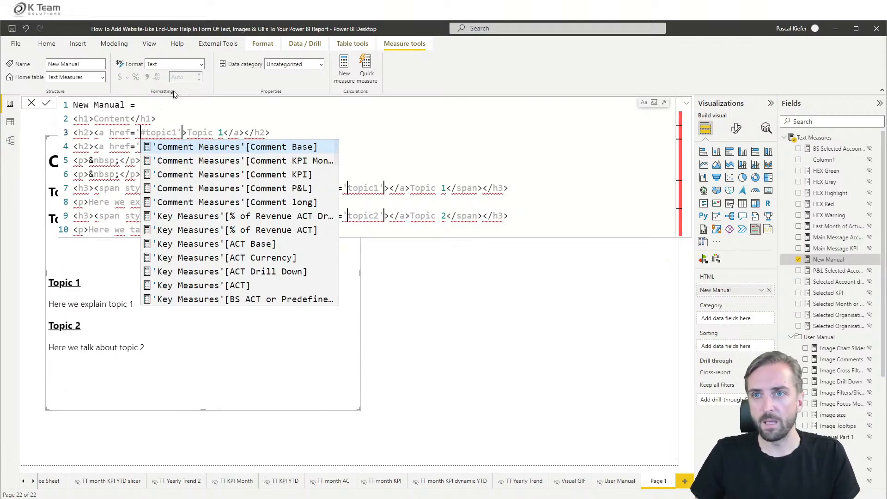
Step: Enclose the complete HTML code in double quotation marks, with the opening one on its own line, and commit the measure
click(75, 119)
key(Return)
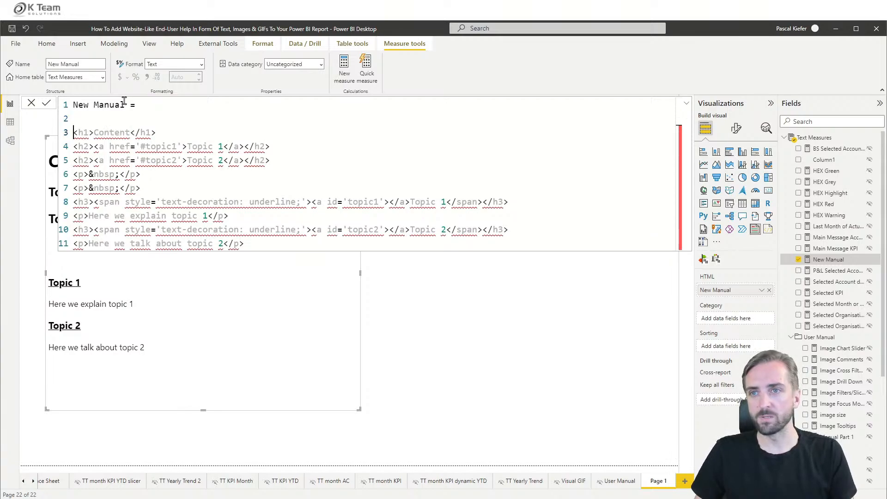
key(Up)
text(")
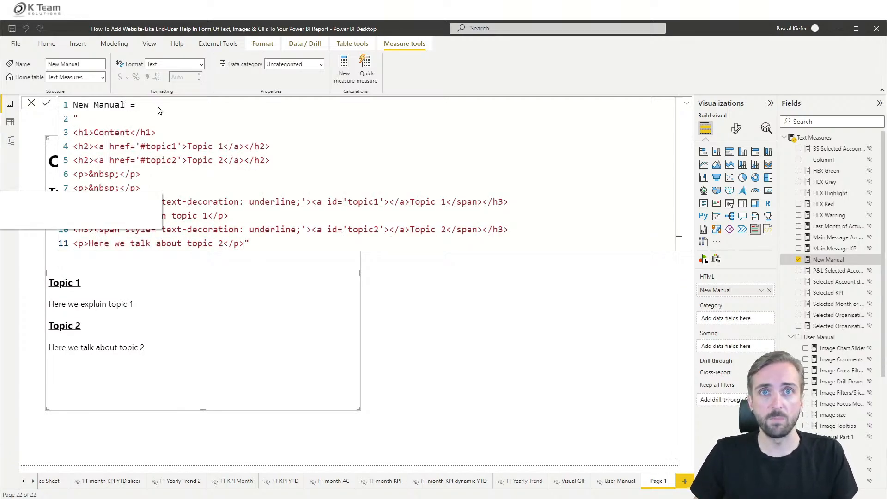
click(32, 103)
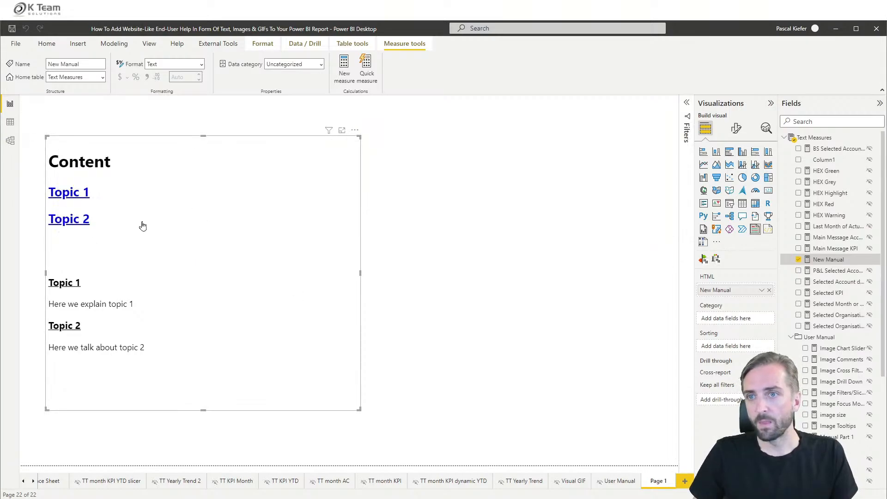
Step: Test the Topic 1 and Topic 2 links under Content, first at full height and again with the visual shortened so it scrolls
click(79, 223)
click(77, 196)
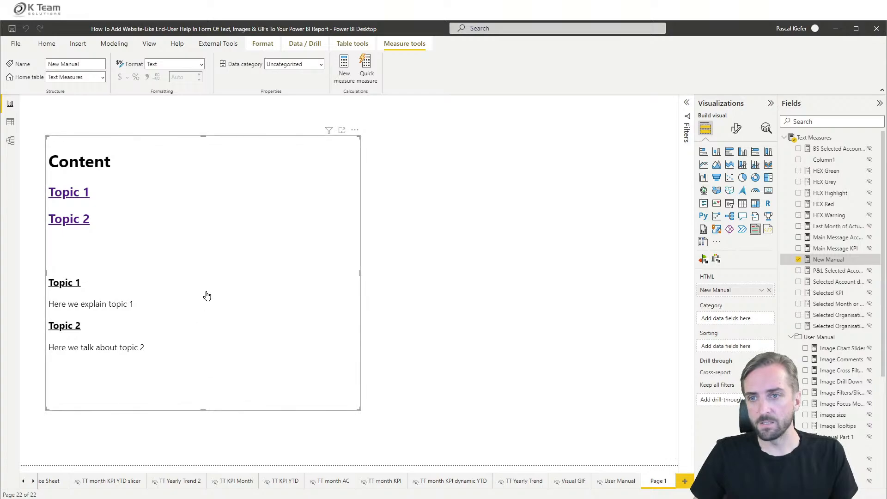
drag(201, 410, 176, 278)
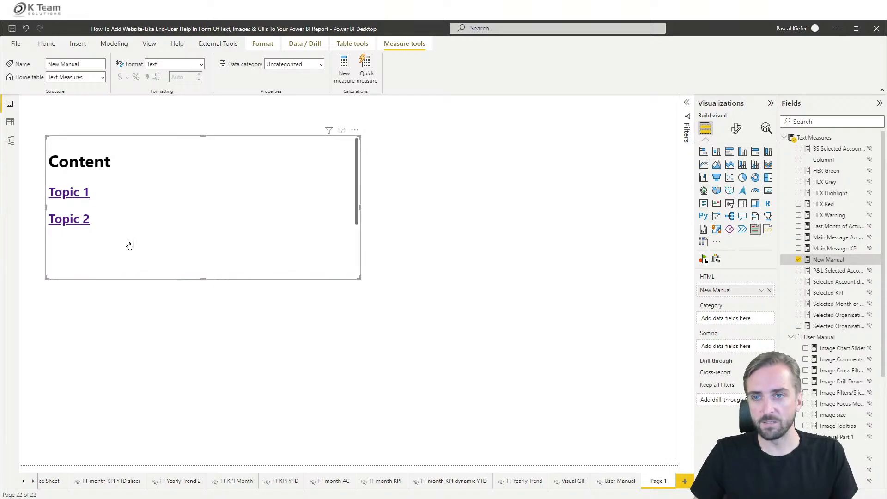
click(76, 218)
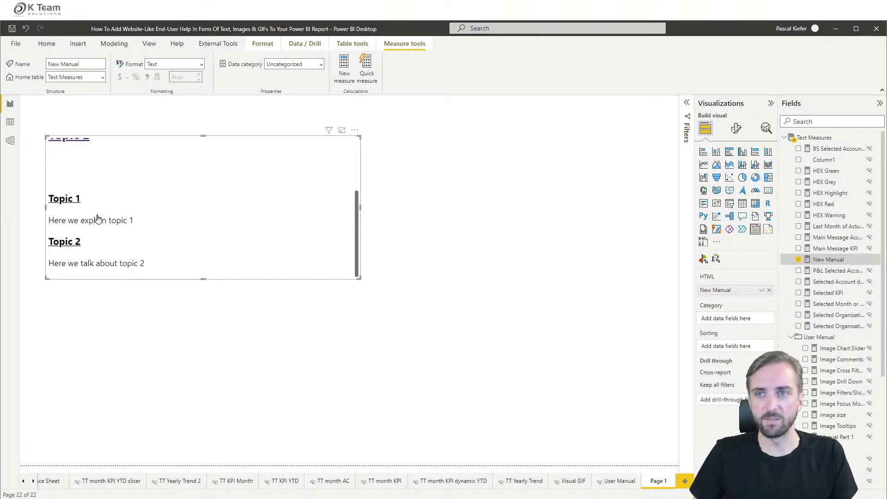
scroll(75, 218, up, 3)
click(81, 195)
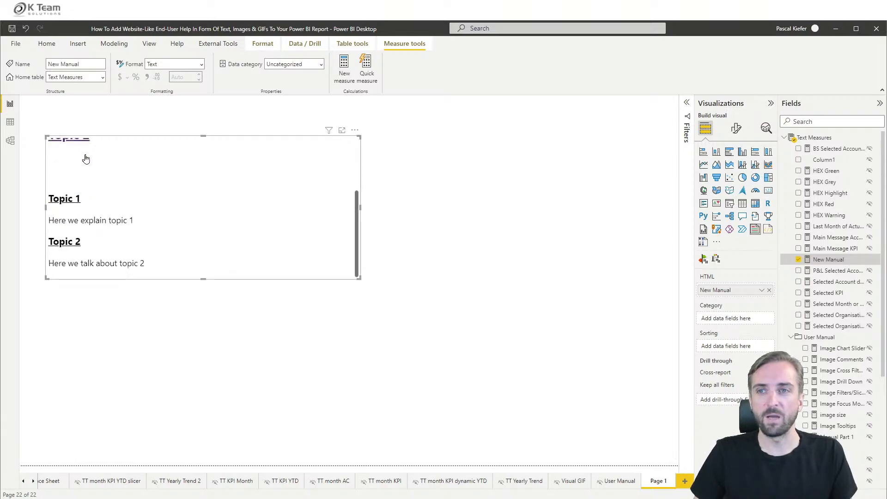
scroll(85, 156, up, 3)
click(77, 200)
scroll(77, 201, up, 3)
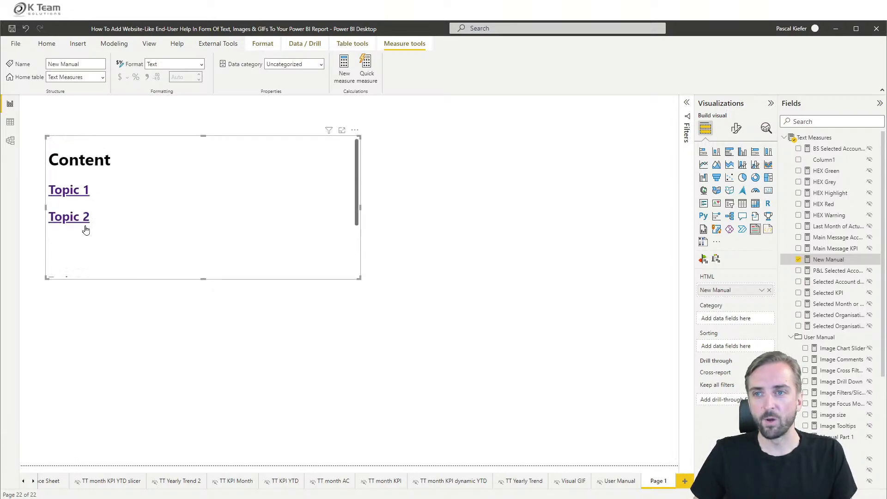
click(76, 199)
Step: Test the Topic 2 link once more at reduced height, and stretch the manual visual down until both topics fit
drag(203, 279, 179, 429)
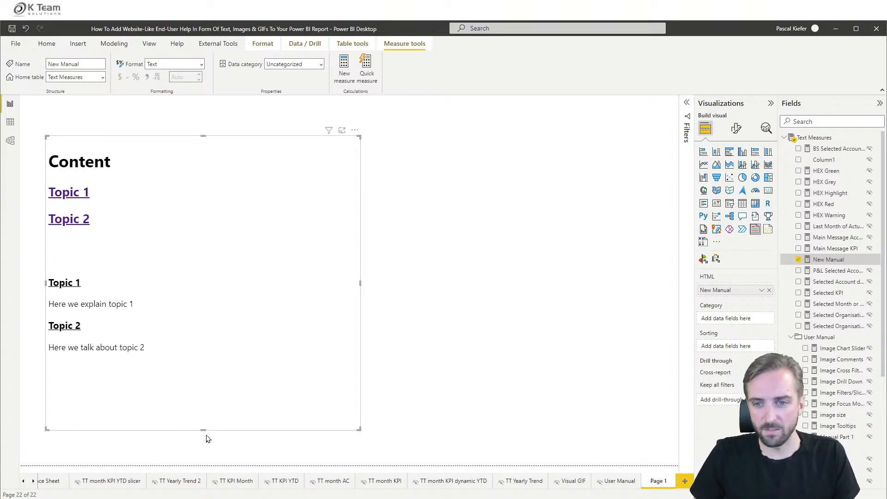
key(ctrl+z)
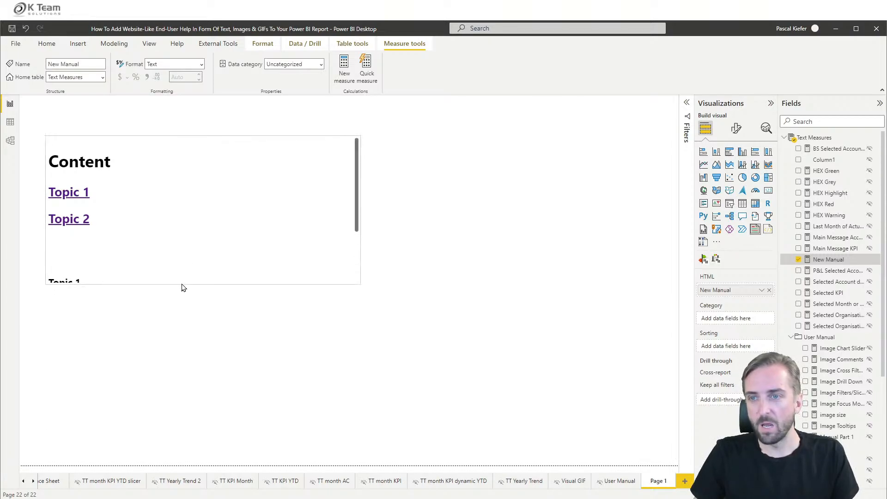
click(78, 223)
drag(200, 283, 206, 416)
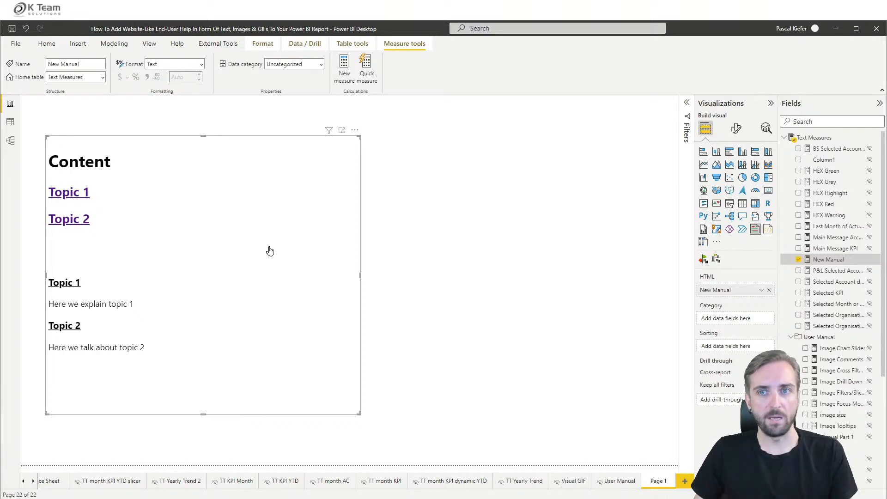
click(390, 246)
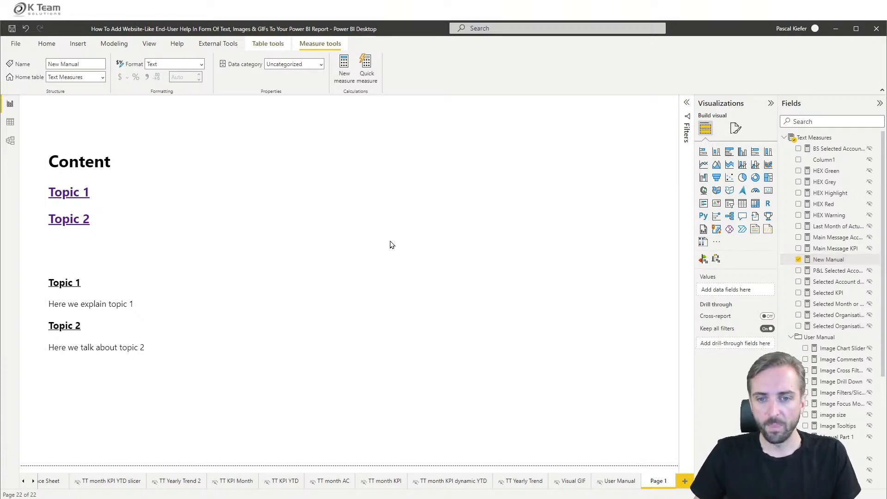
Step: Go to the Overview report page and take a screenshot of the whole report canvas with Screenpresso
click(24, 482)
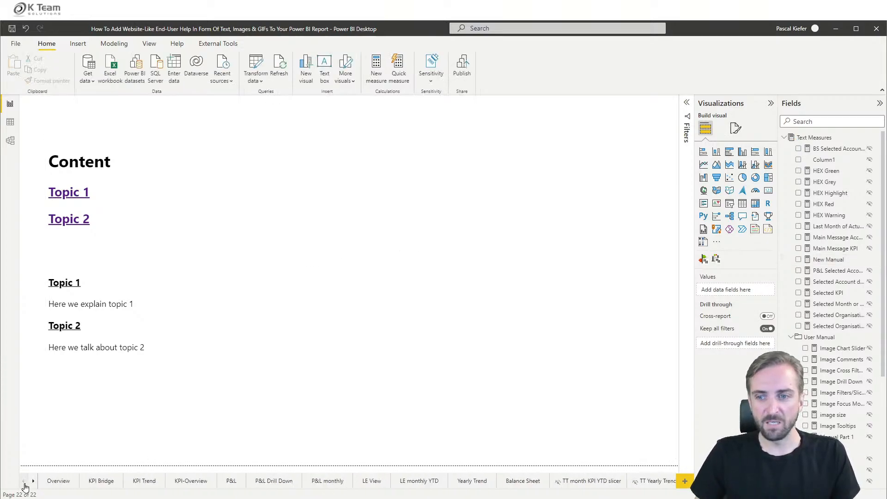
click(59, 481)
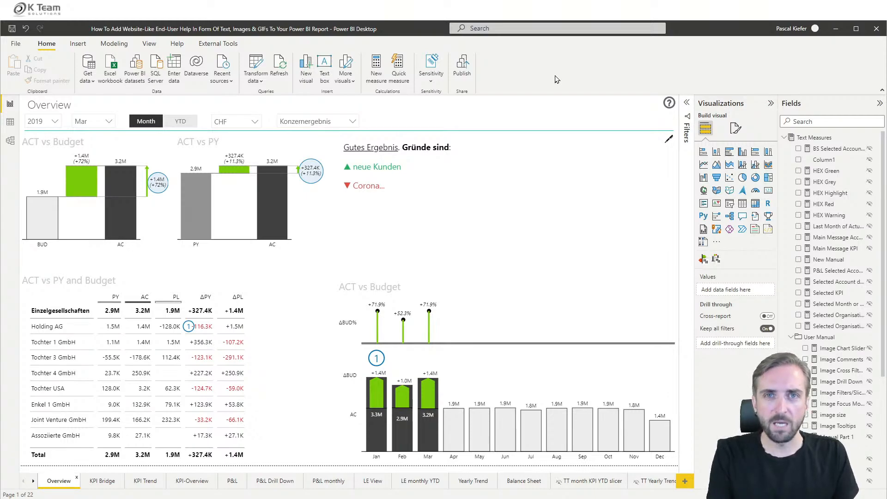
key(Print)
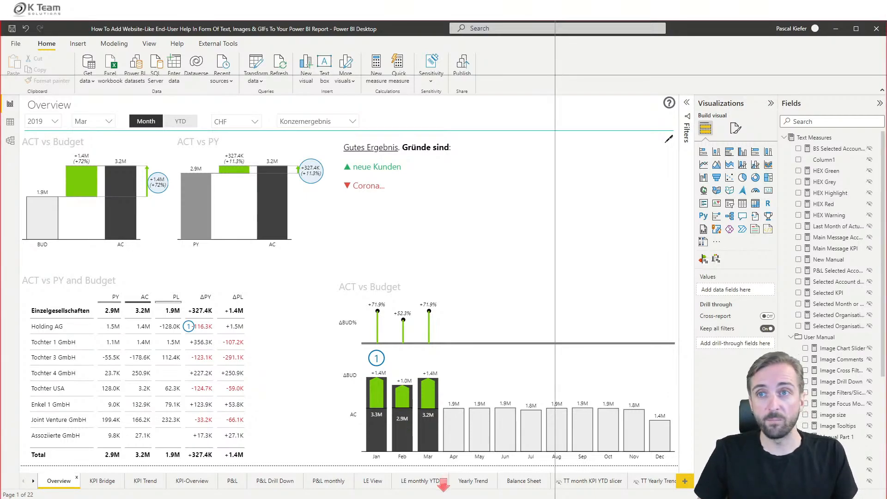
click(554, 343)
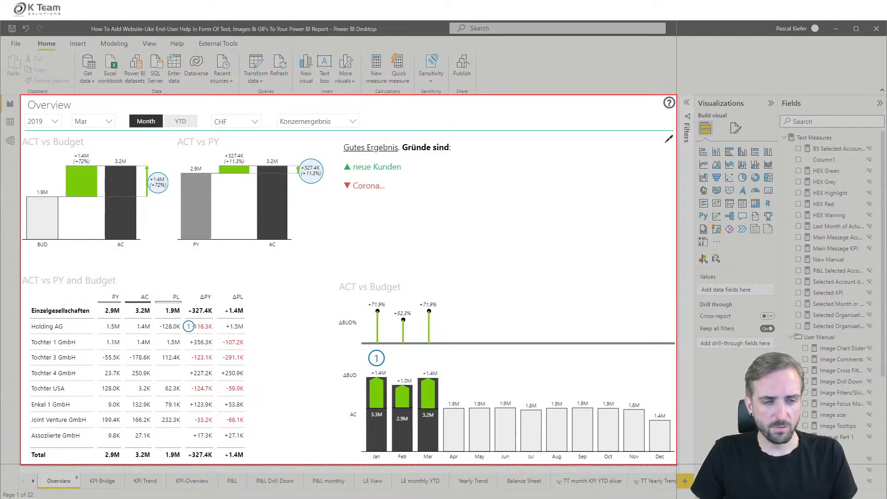
drag(21, 95, 679, 463)
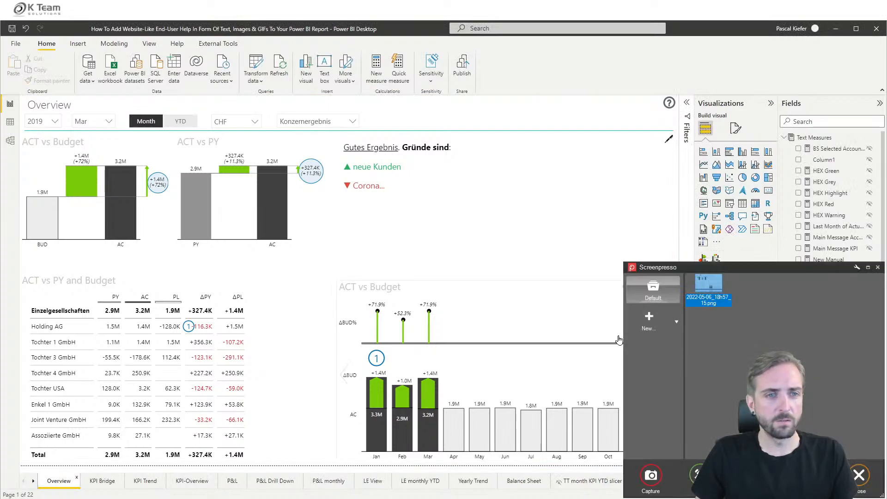
Step: Open the screenshot in the Screenpresso image editor and blur the whole area below the slicer row
click(698, 476)
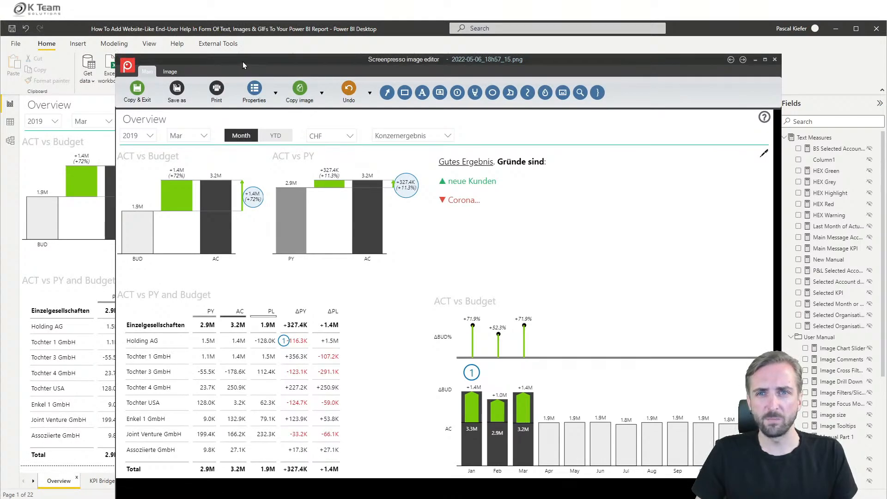
drag(244, 65, 229, 48)
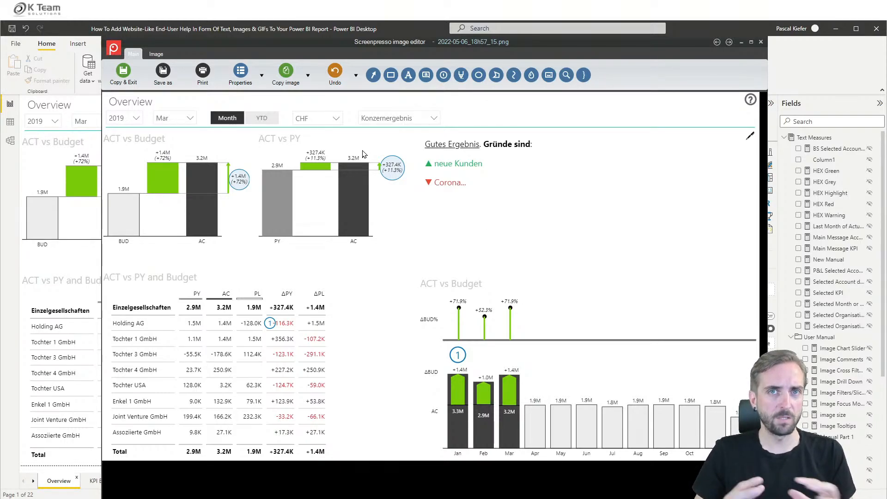
click(531, 76)
mouse_move(105, 129)
mouse_down()
mouse_move(739, 436)
mouse_move(756, 460)
mouse_up()
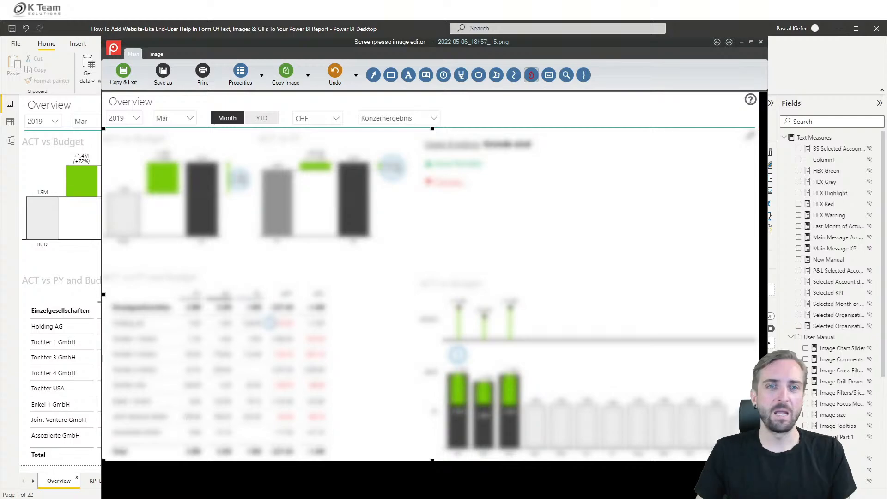
Step: Draw a red rectangle around the slicer row, from the year slicer to the Konzernergebnis slicer
click(392, 75)
click(348, 102)
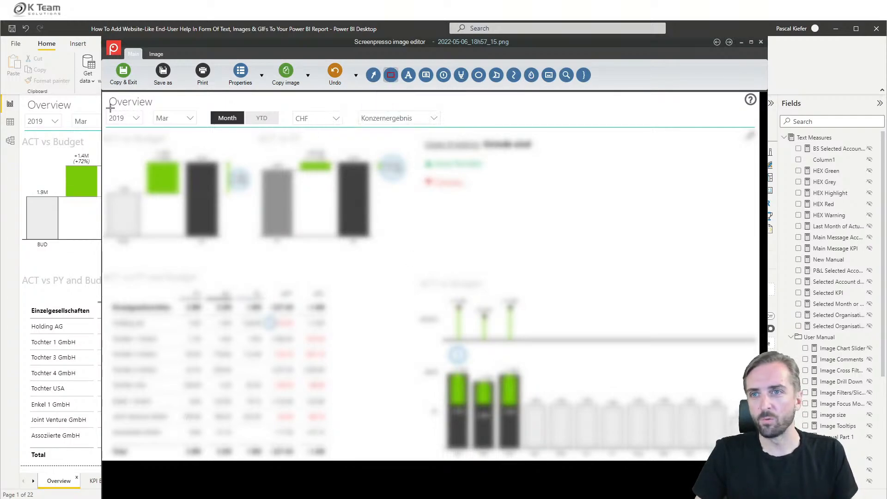
mouse_move(104, 108)
mouse_down()
mouse_move(445, 131)
mouse_move(436, 123)
mouse_move(446, 133)
mouse_move(437, 125)
mouse_move(452, 121)
mouse_move(443, 126)
mouse_up()
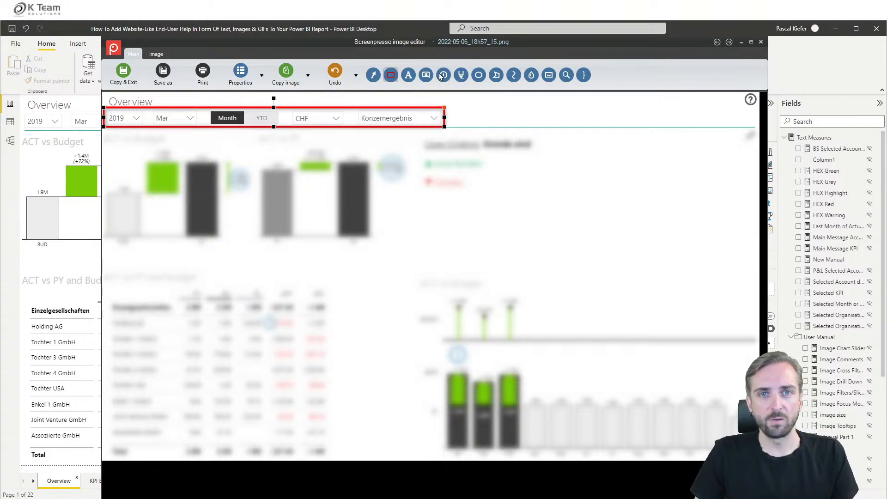
click(391, 75)
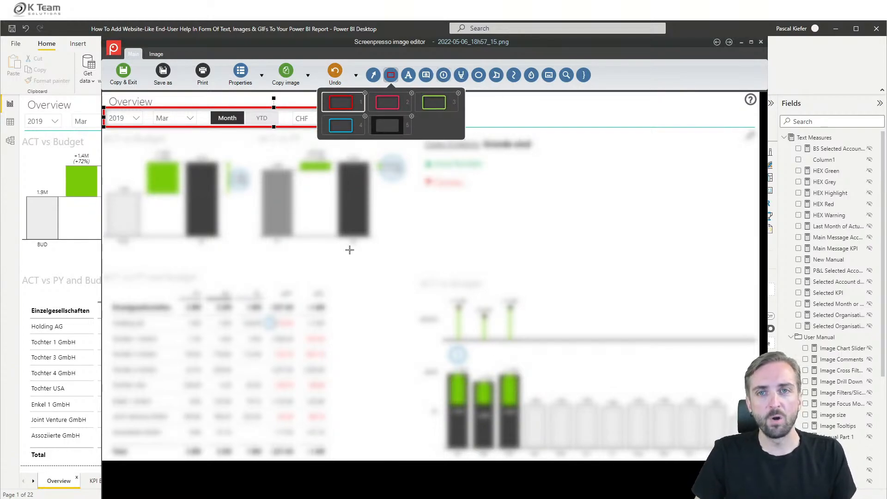
Step: Try out red numbered markers 1 and 2 on the blurred chart and table, and delete both
click(443, 75)
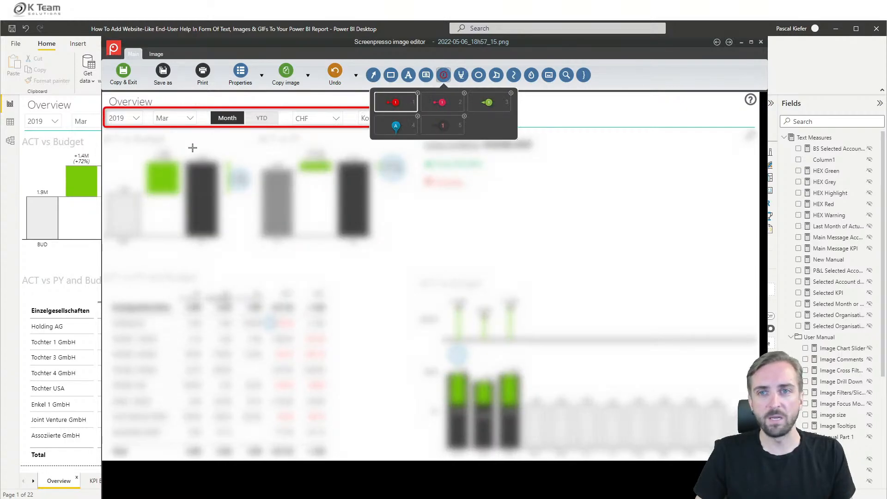
click(178, 152)
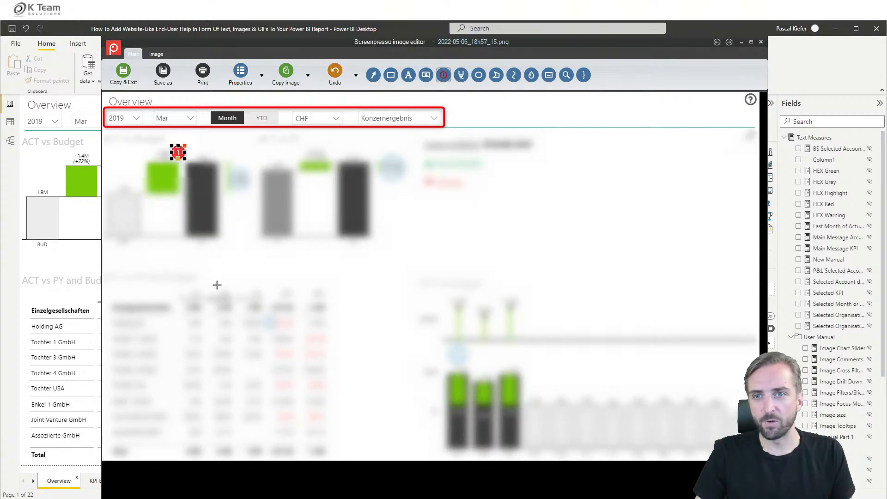
click(217, 285)
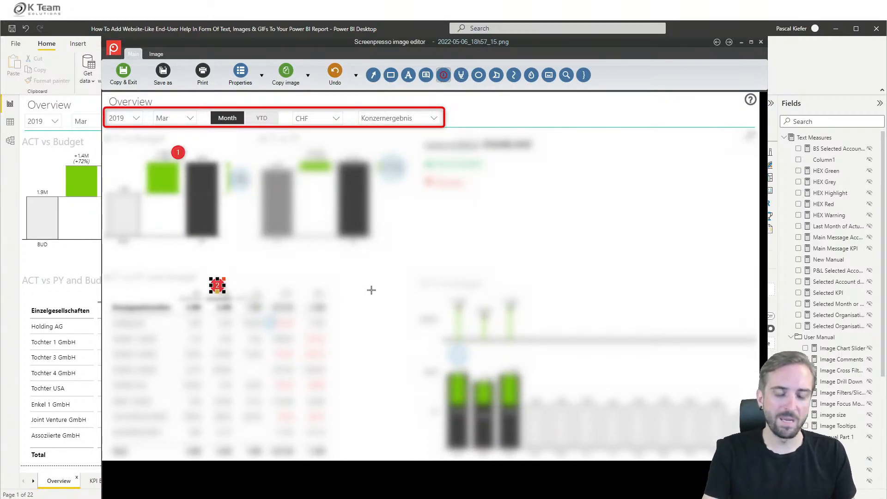
key(Delete)
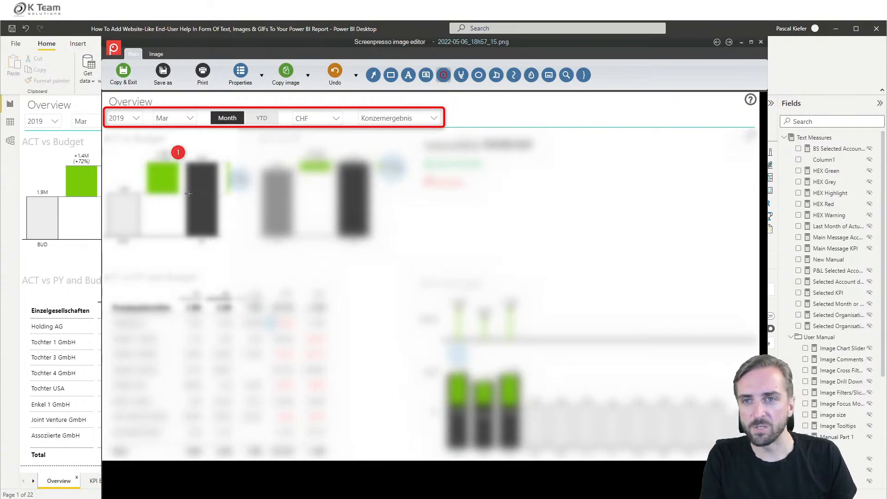
click(178, 153)
key(Delete)
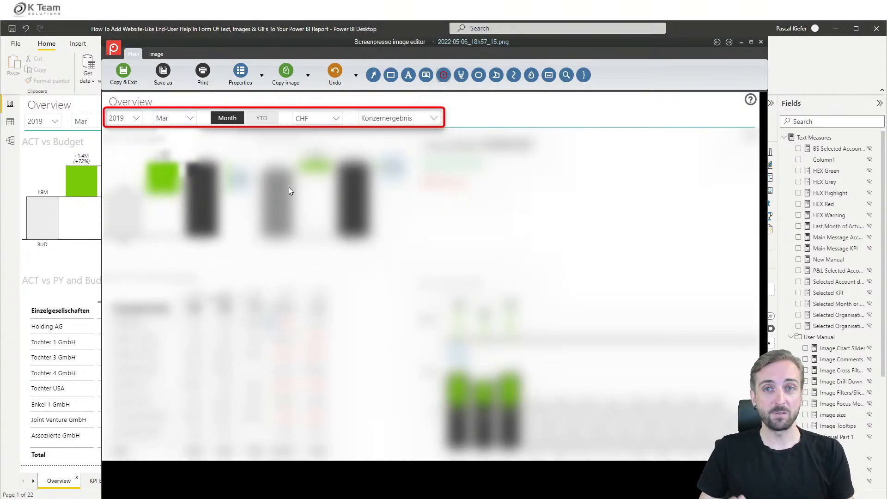
Step: Copy the annotated screenshot and exit the image editor
click(126, 74)
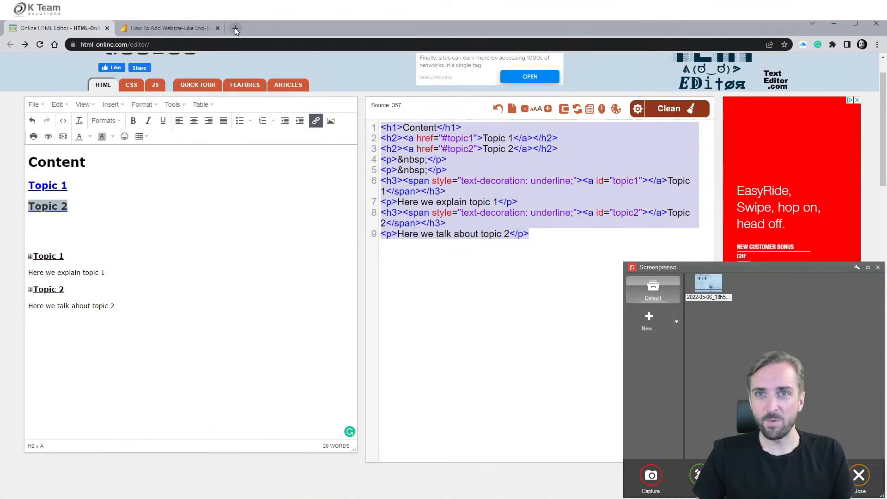
Step: Open the Base64 converter page kteam.ch/converter in a new browser tab
click(236, 29)
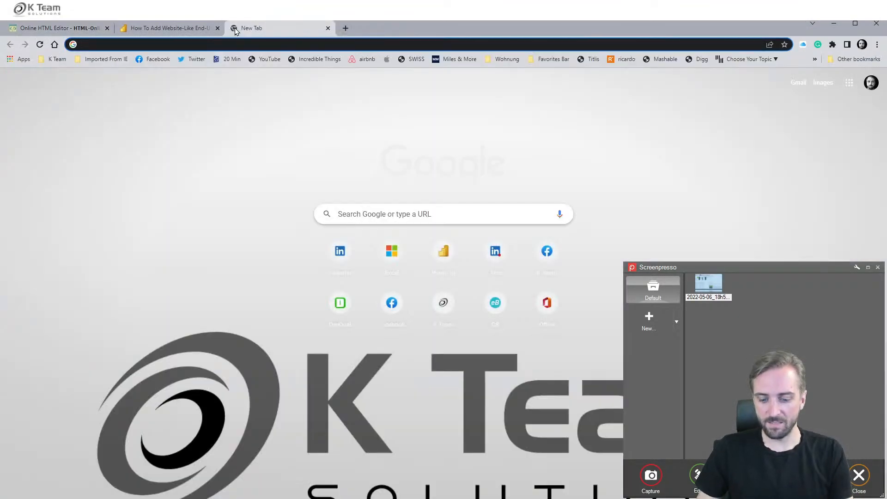
text(kteam.c)
text(h/)
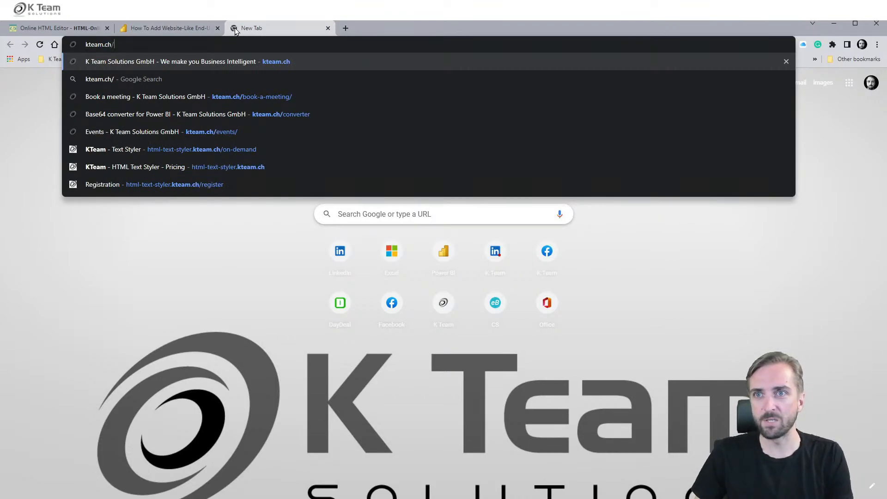
text(co)
key(Return)
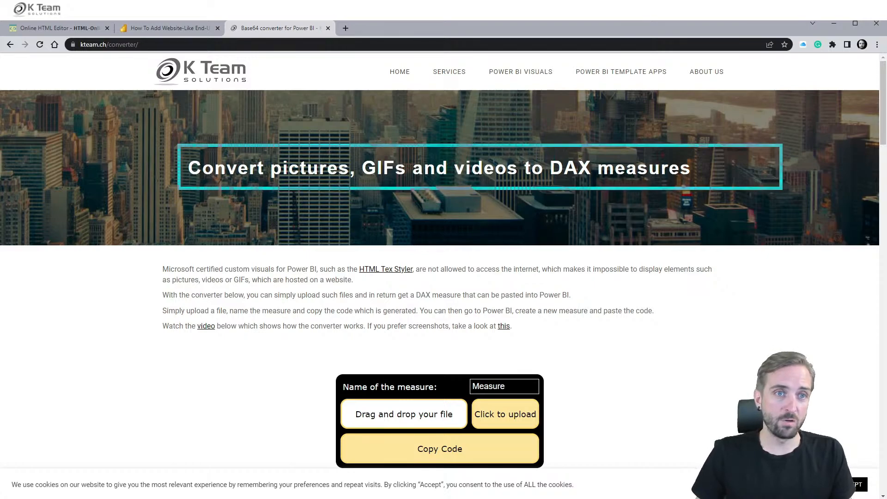
Step: Upload the screenshot 2022-05-06_18h57_15.png from the Screenpresso folder to the converter
scroll(578, 365, down, 3)
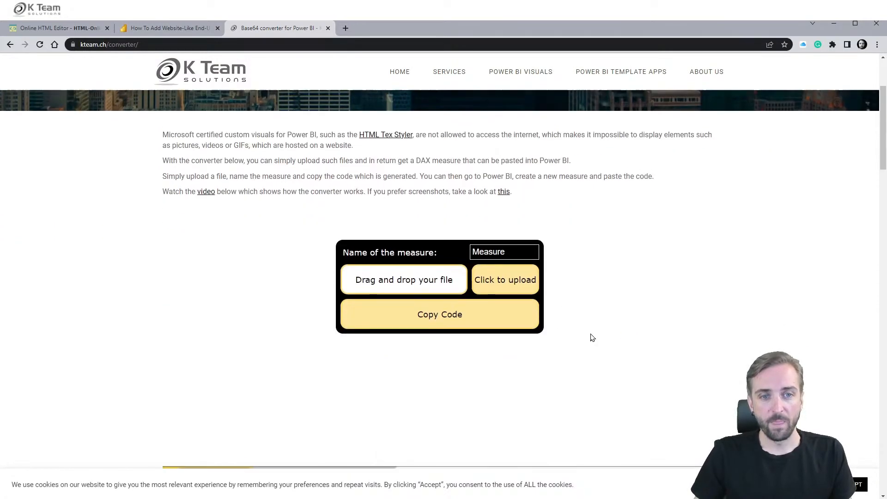
click(527, 287)
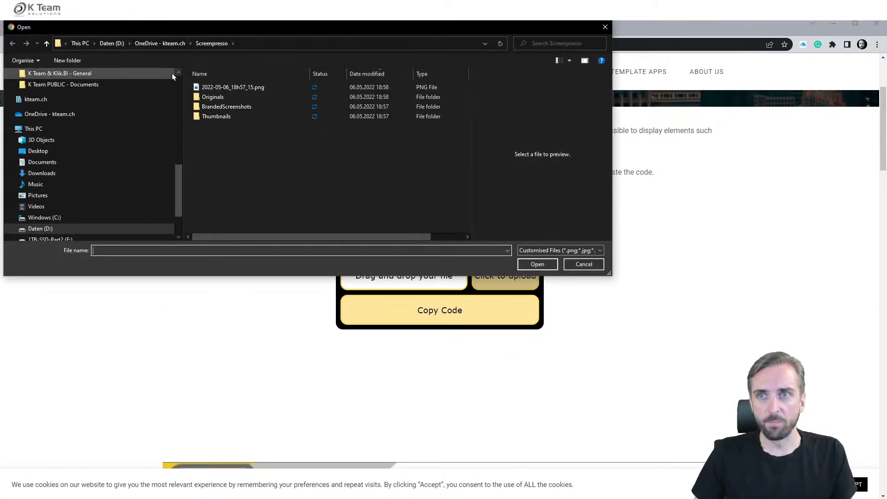
click(179, 81)
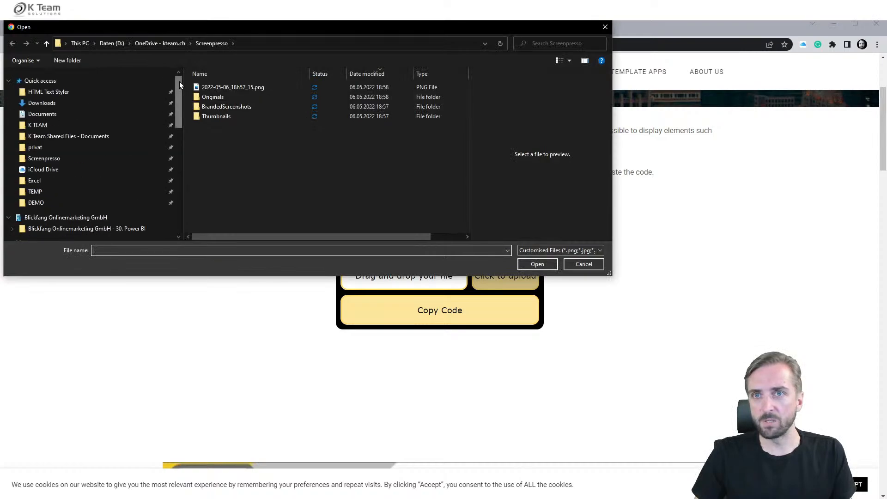
double_click(245, 88)
Step: Name the measure "IMAGE Filter" in the converter and copy the generated code
click(499, 249)
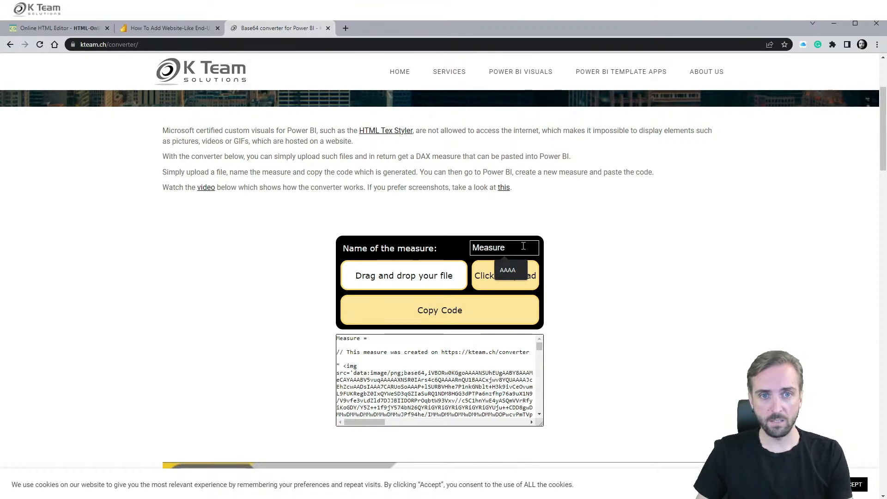
text(IMAGE Filter)
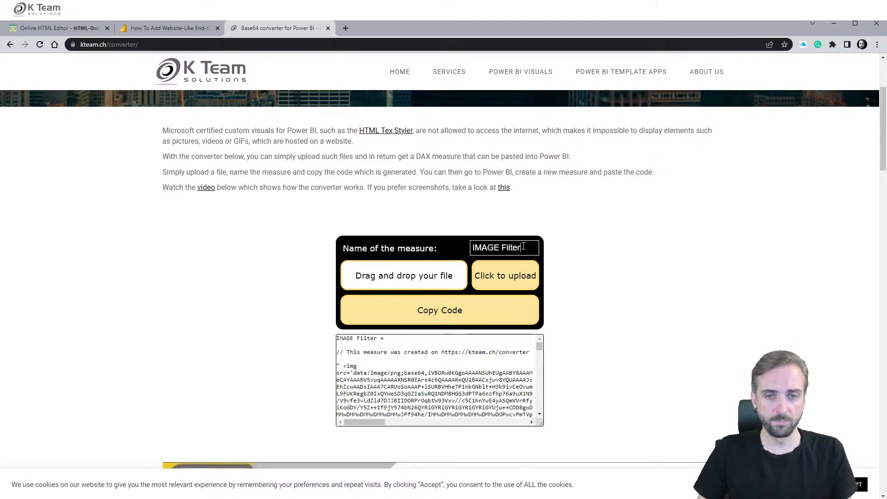
scroll(390, 357, down, 5)
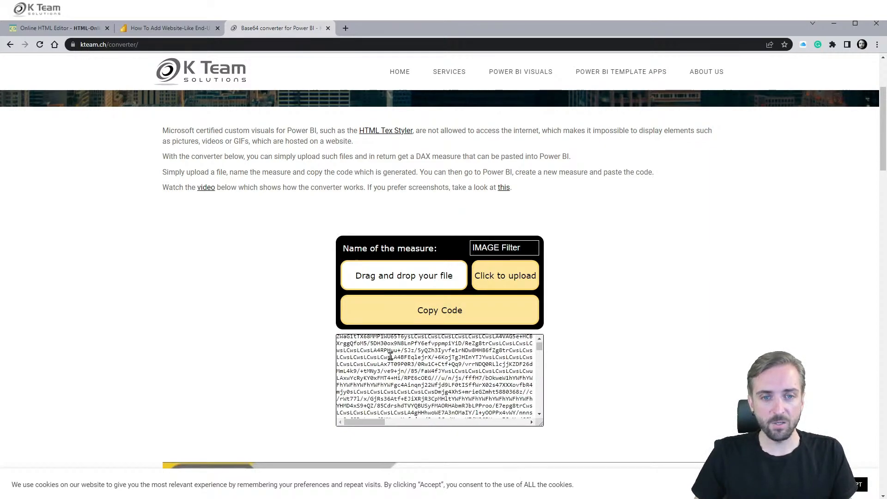
scroll(391, 356, down, 5)
click(440, 315)
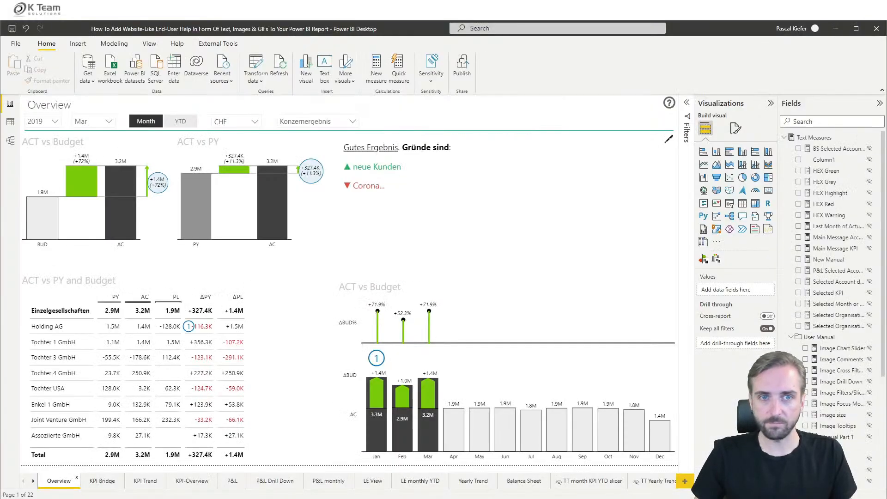
Step: Switch to Power BI Desktop and create a measure in the Text Measures table from the copied IMAGE Filter code
right_click(814, 152)
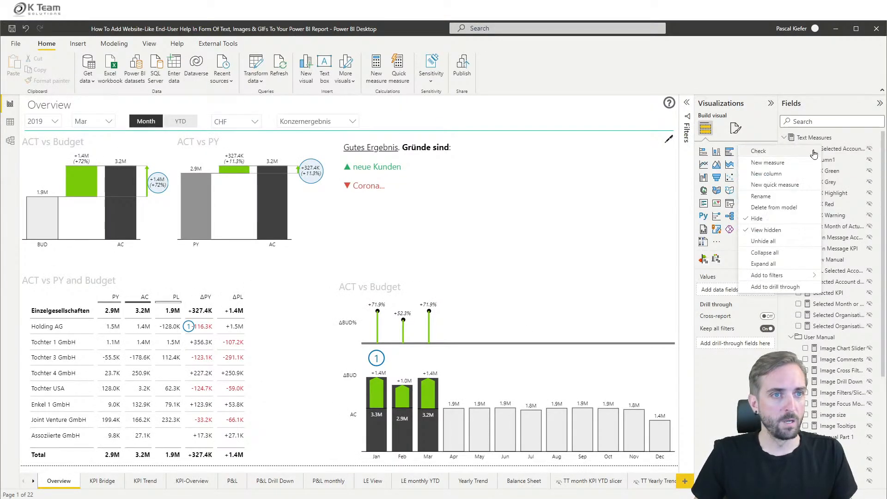
click(765, 165)
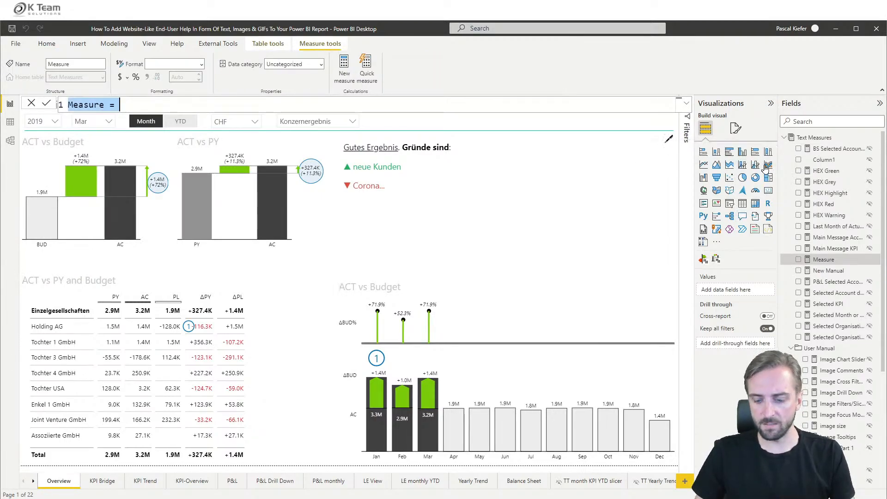
key(ctrl+v)
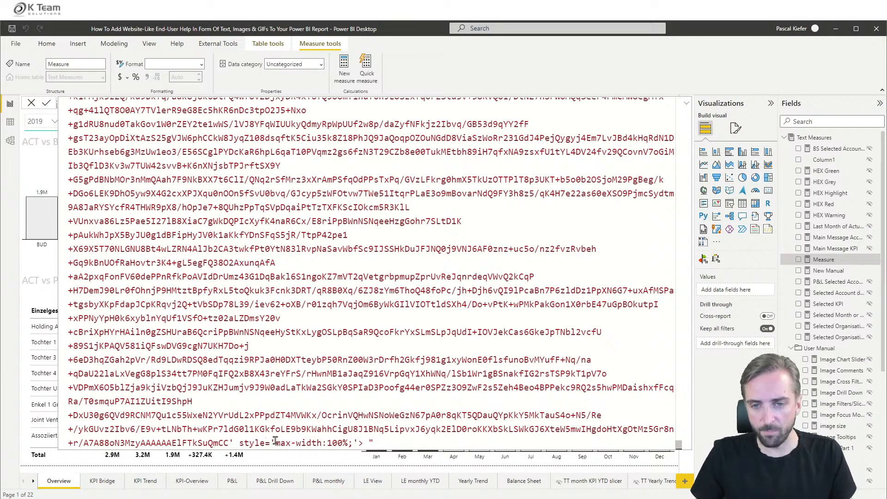
click(357, 442)
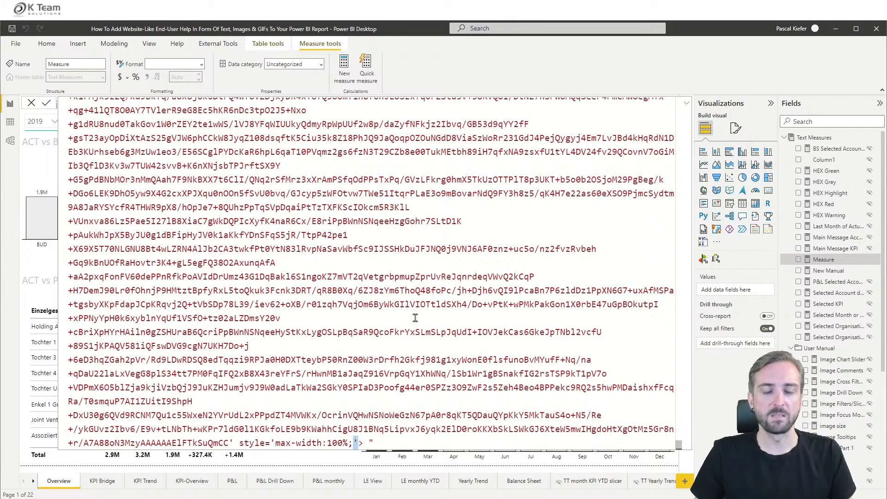
click(481, 332)
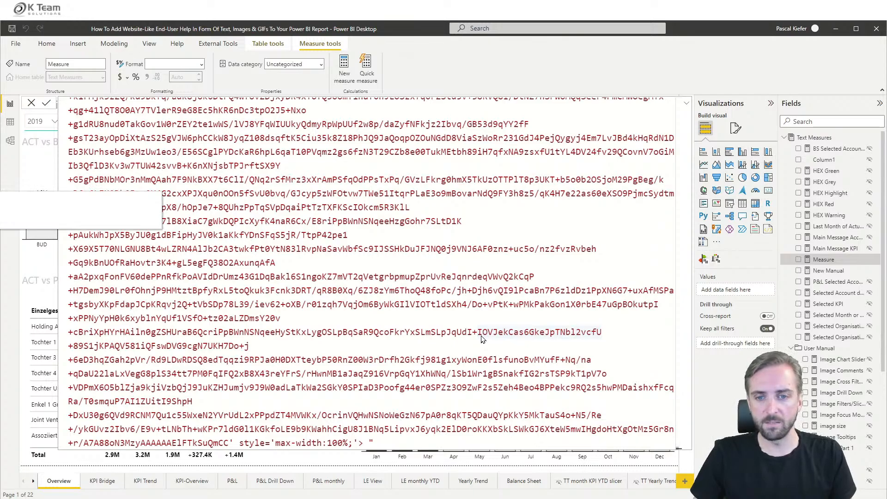
click(46, 102)
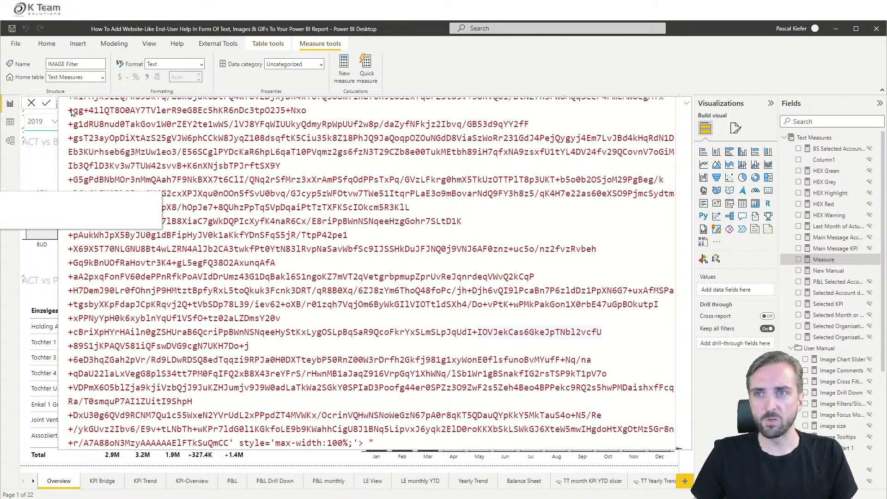
click(31, 104)
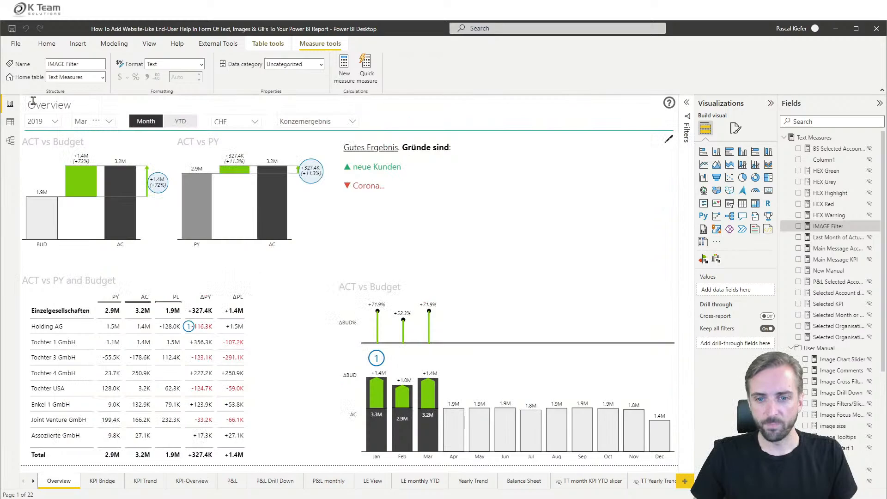
Step: On Page 1, add an HTML visual beside the manual, fill it with the IMAGE Filter measure and make it slightly smaller
click(33, 482)
click(658, 481)
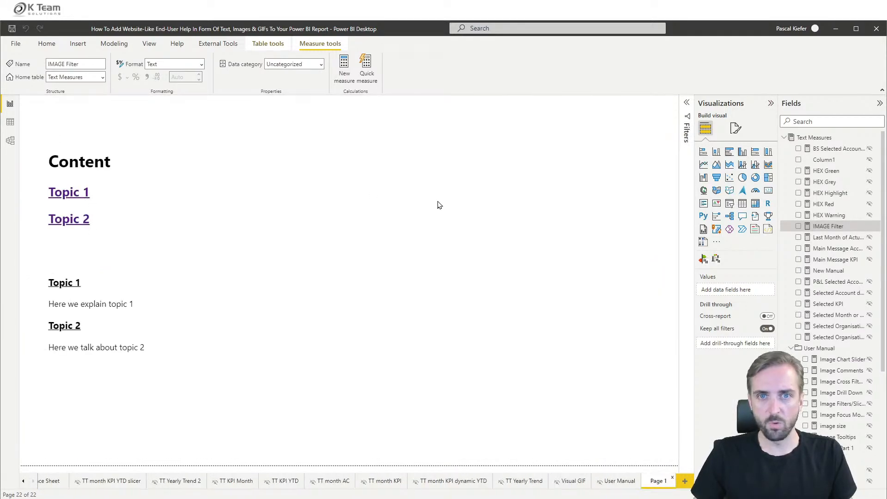
click(467, 192)
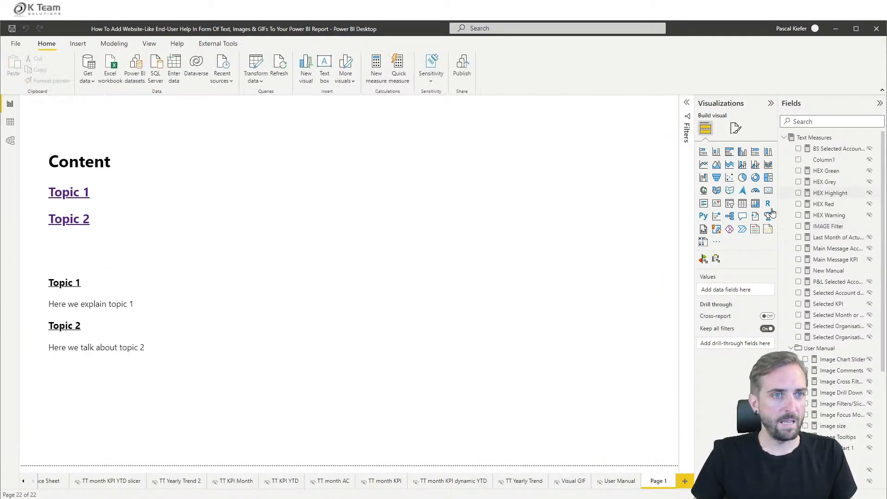
click(755, 233)
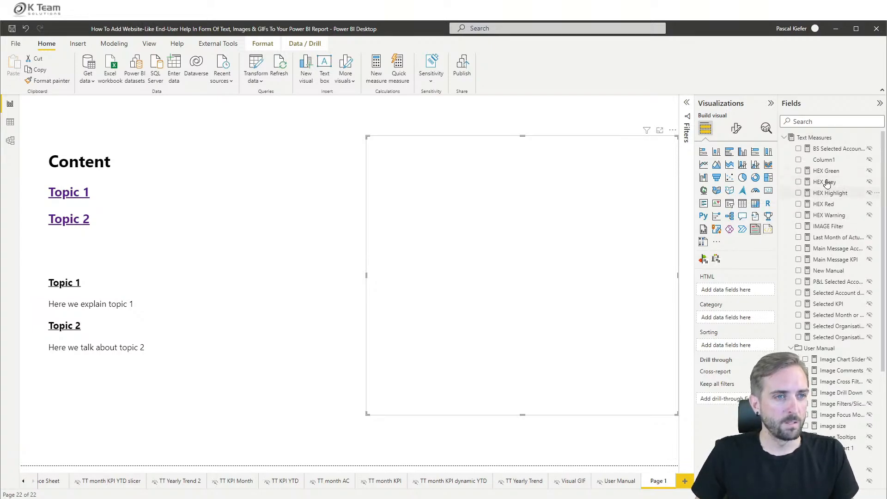
click(820, 123)
text(ima)
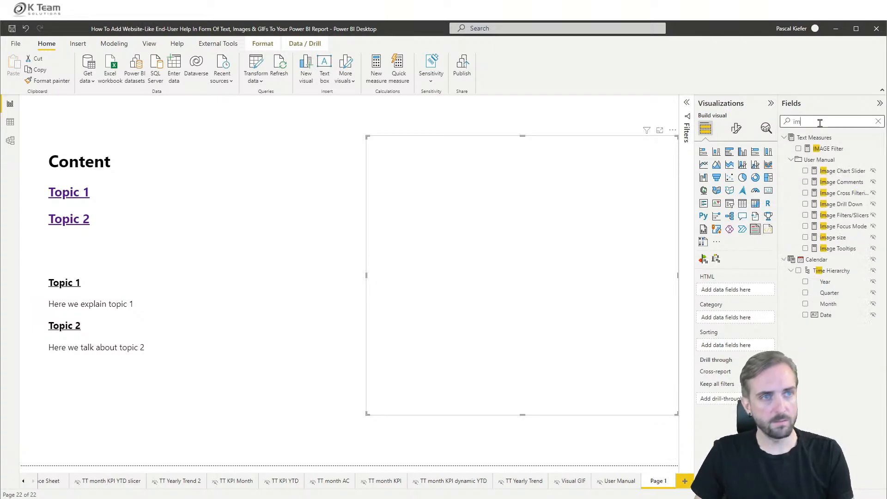
click(799, 149)
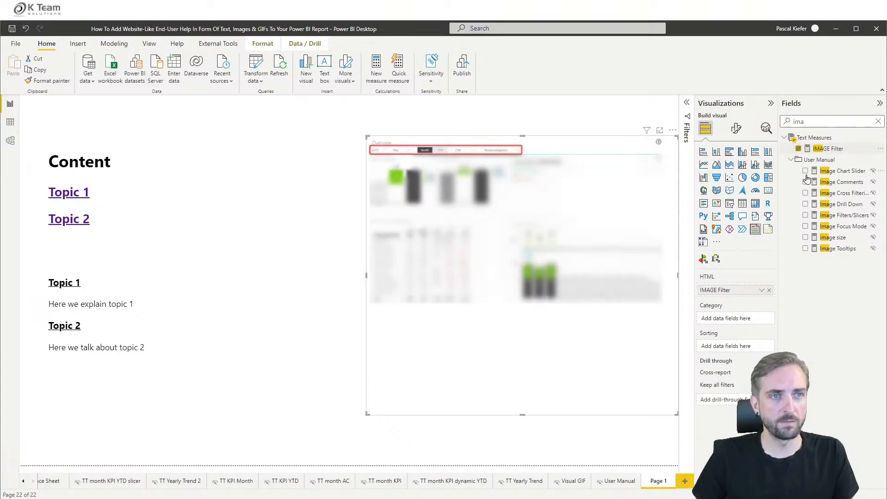
drag(367, 136, 374, 157)
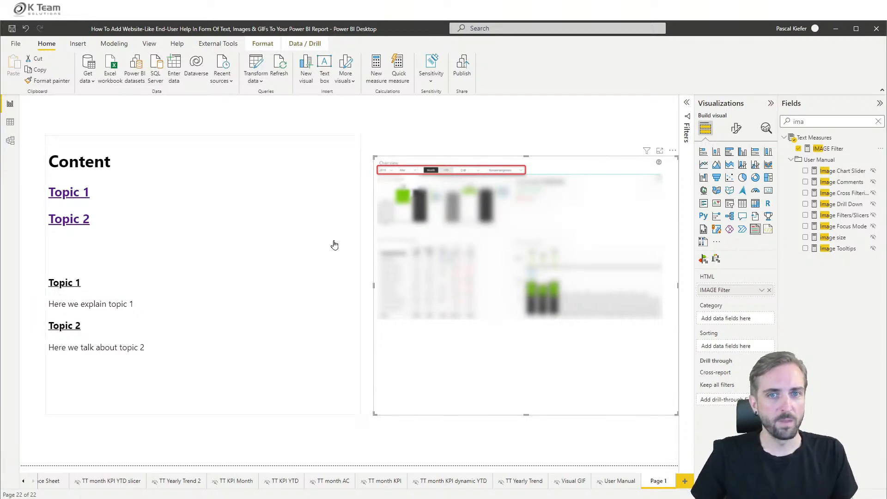
Step: Open the New Manual measure's formula and delete the two <p>&nbsp;</p> lines below the Topic 2 contents link
click(216, 218)
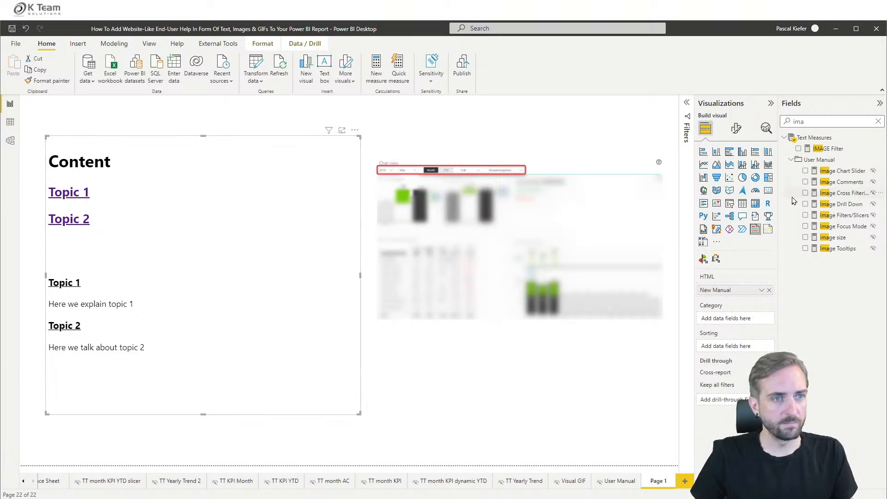
click(878, 121)
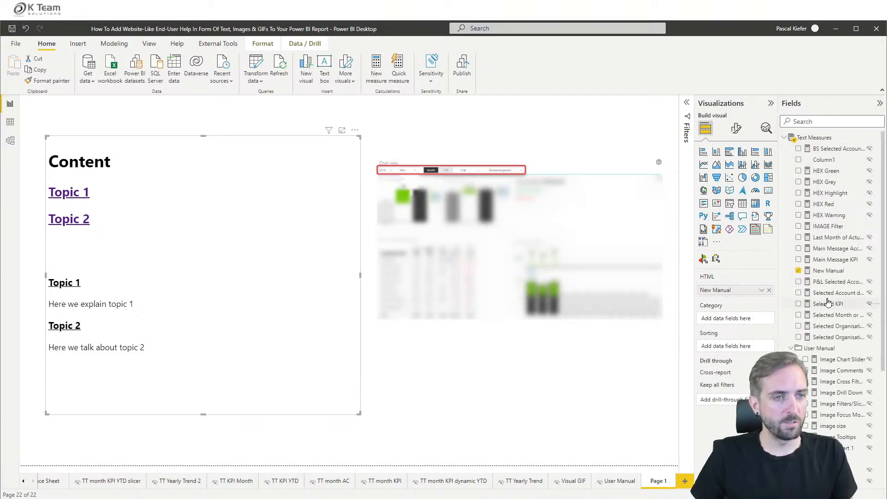
click(828, 271)
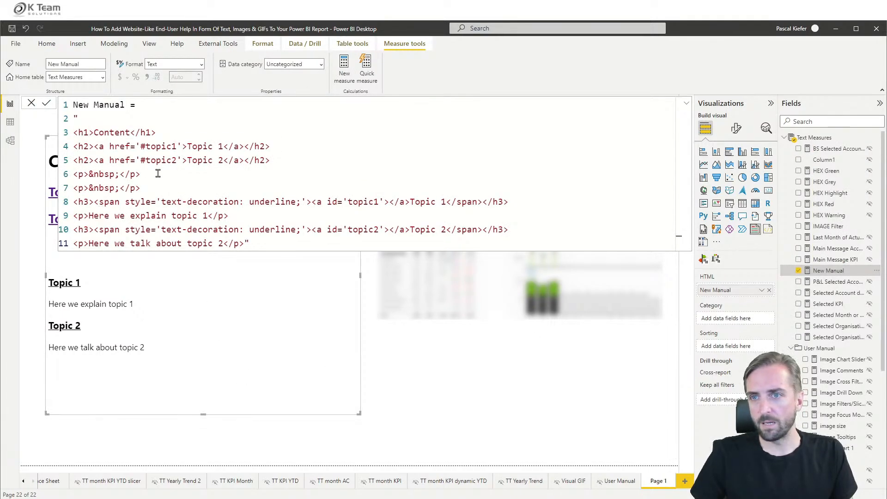
drag(157, 187, 24, 178)
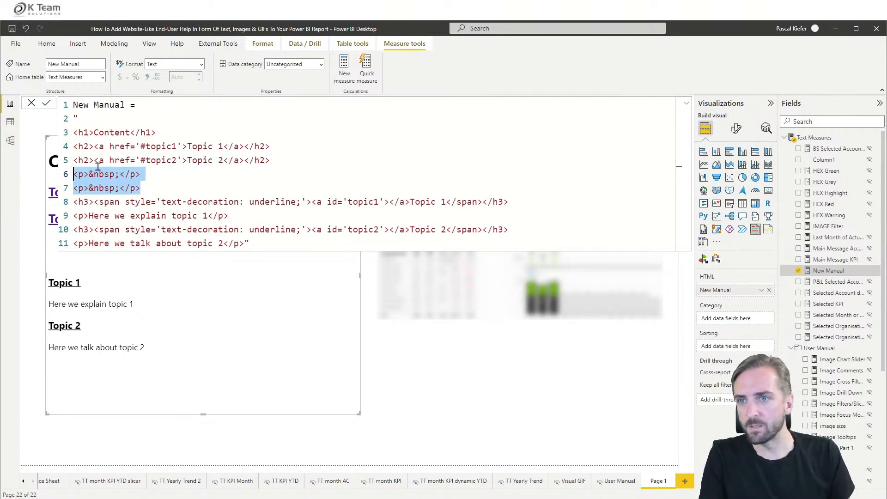
key(BackSpace)
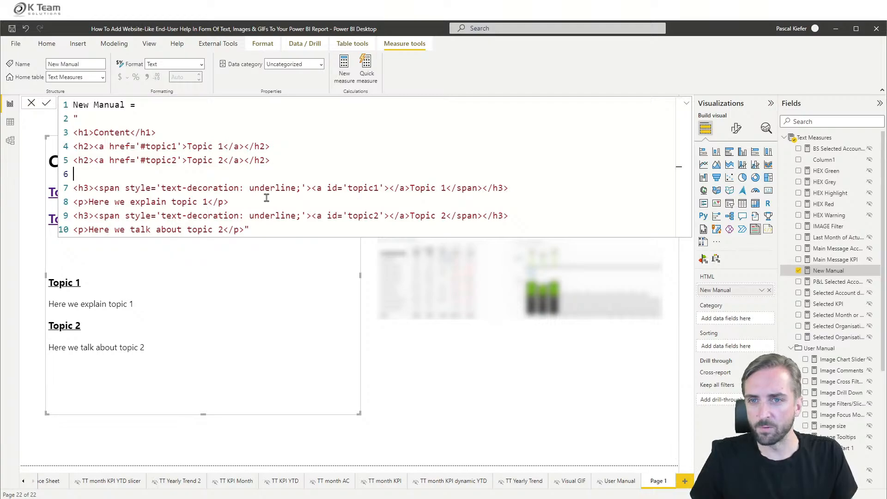
Step: Insert a line "&[IMAGE Filter]&" plus a blank line below the topic 1 paragraph in the New Manual measure and commit the formula
click(242, 200)
key(Return)
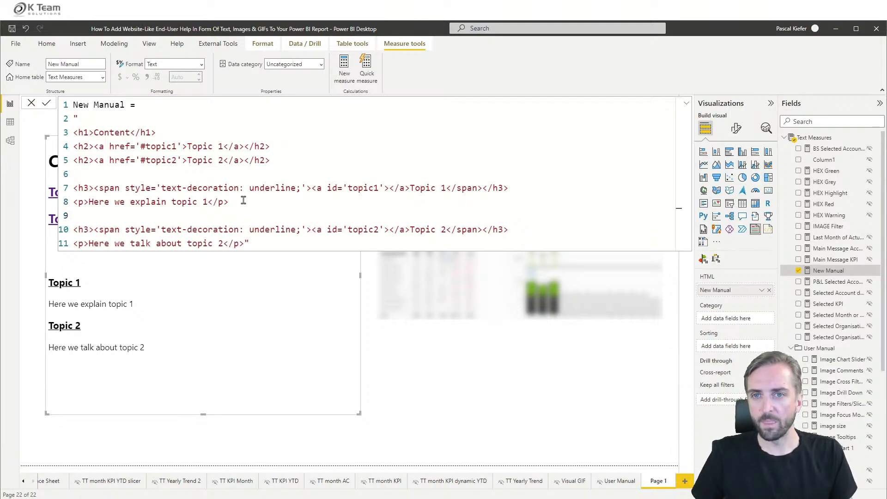
key(shift+Return)
key(Up)
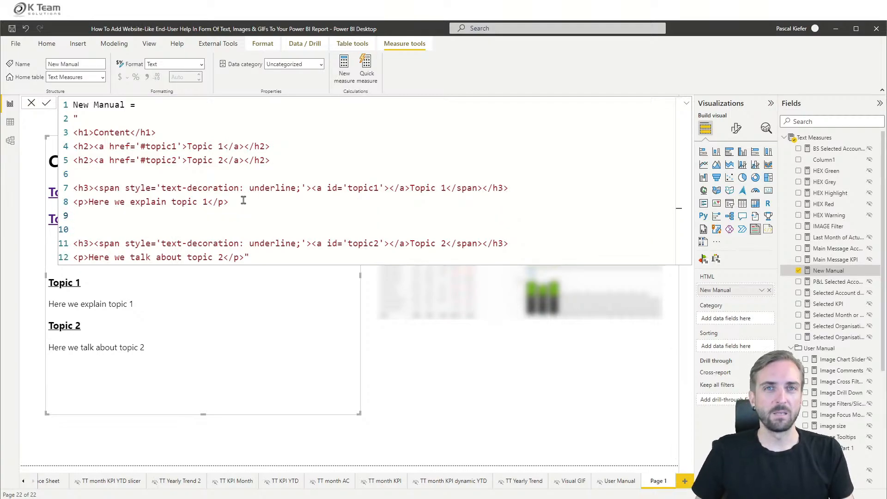
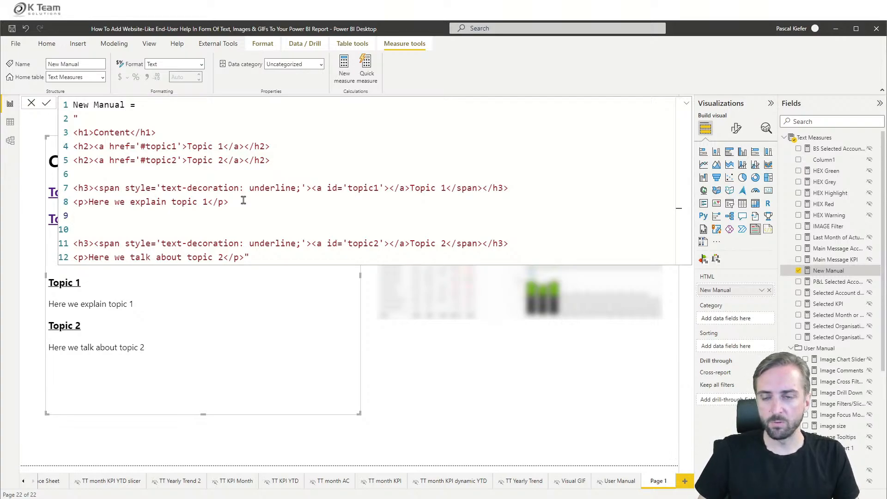
text("")
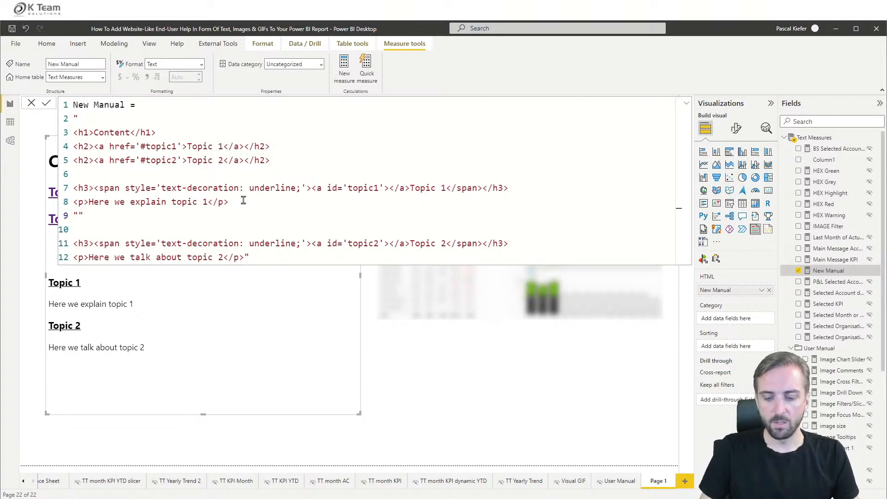
text(&&)
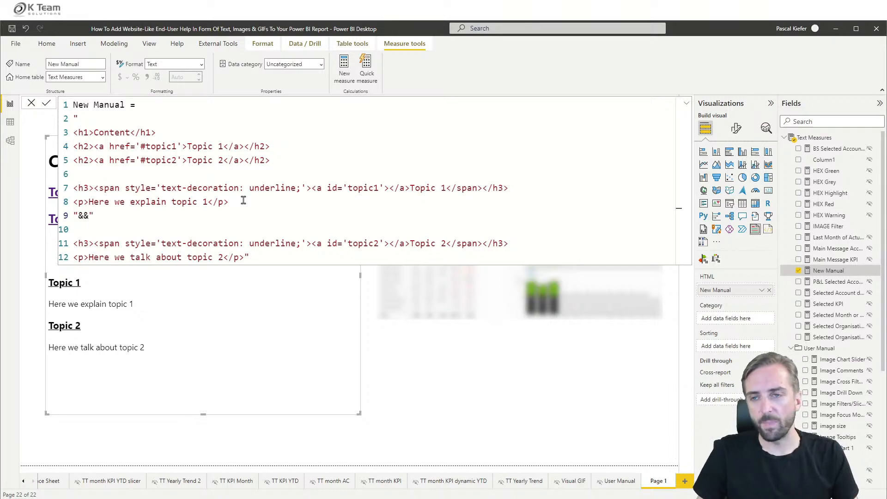
key(Left)
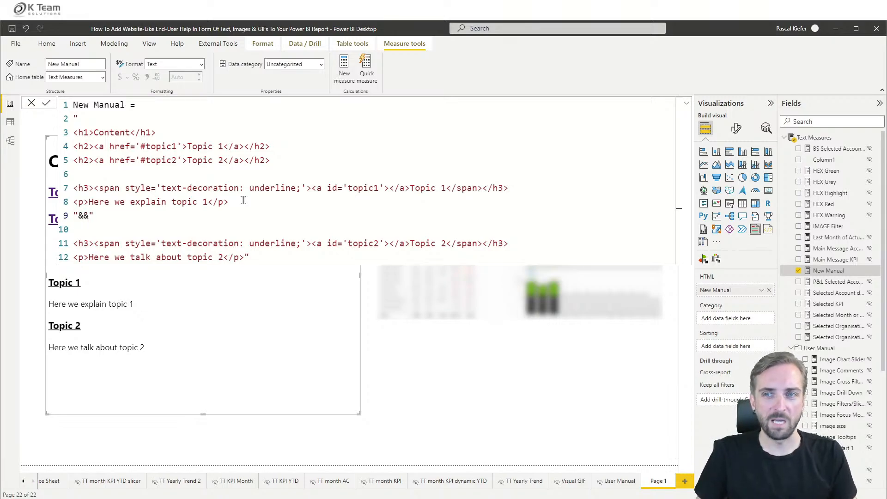
text([ima)
key(Tab)
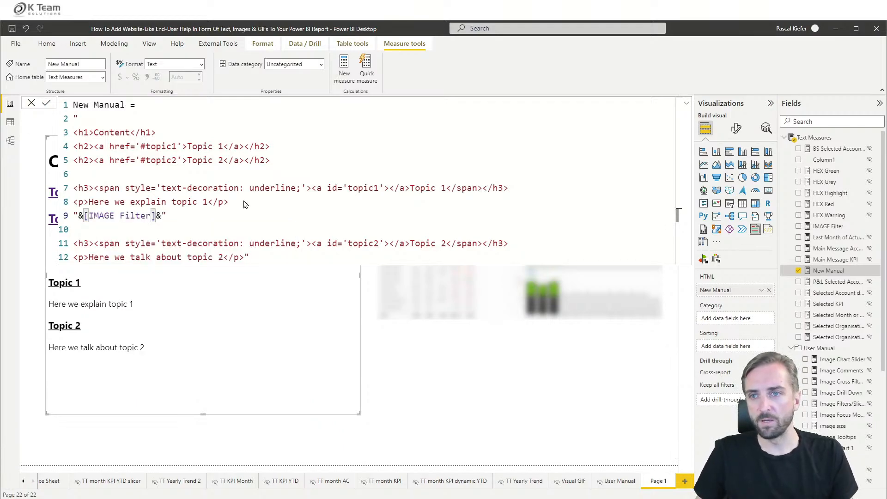
click(47, 103)
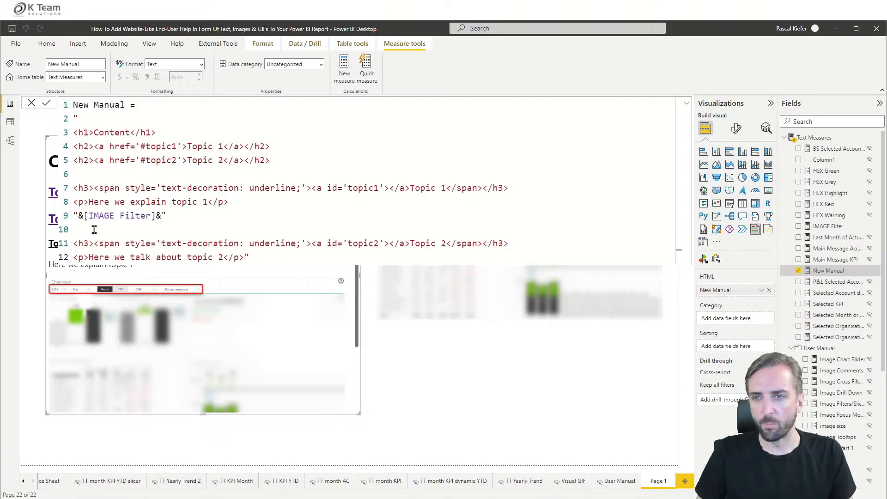
click(31, 102)
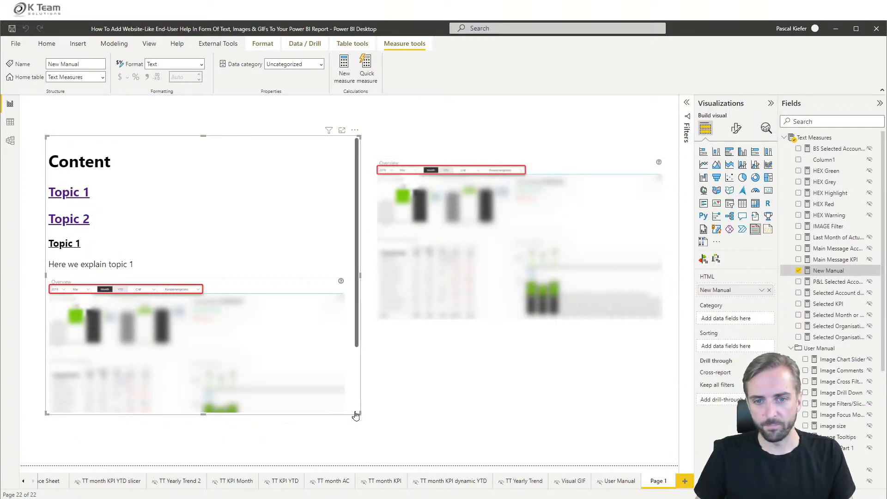
Step: Enlarge the manual's HTML visual to the page's upper-left corner and down to the page's lower edge
drag(359, 414, 365, 460)
drag(47, 138, 21, 97)
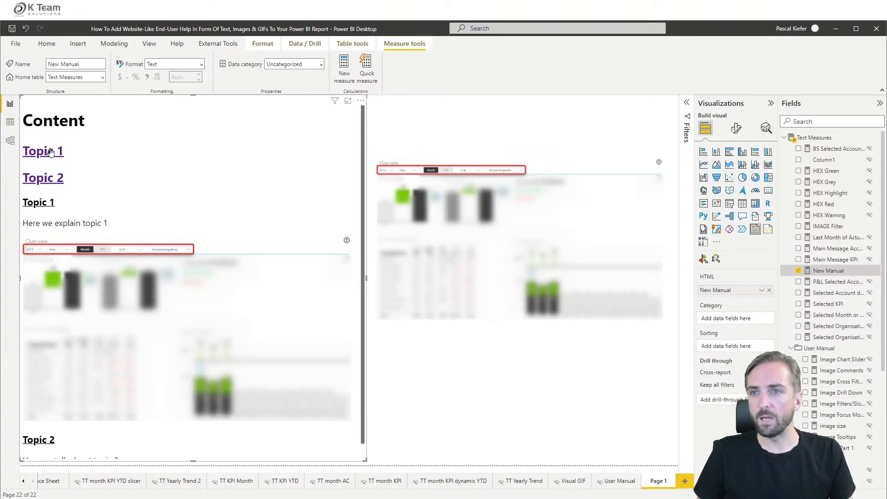
scroll(51, 153, down, 1)
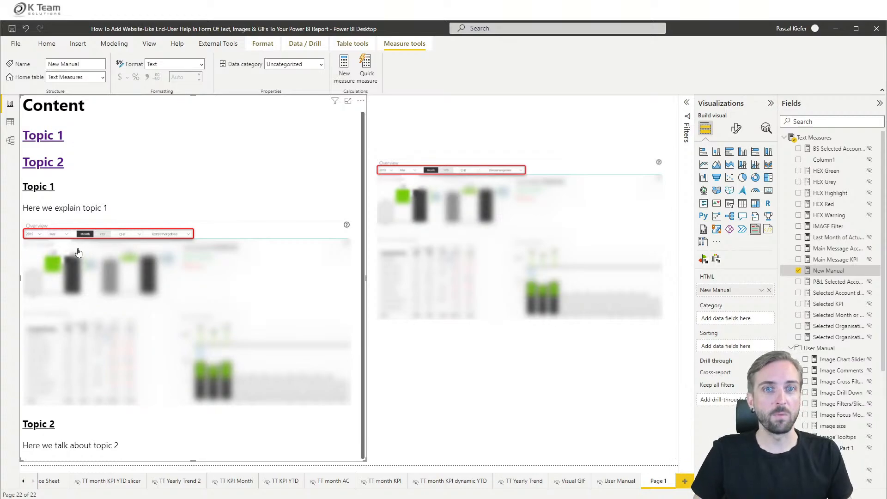
Step: Delete the separate IMAGE Filter visual and widen the manual's HTML visual to the full page width
click(527, 158)
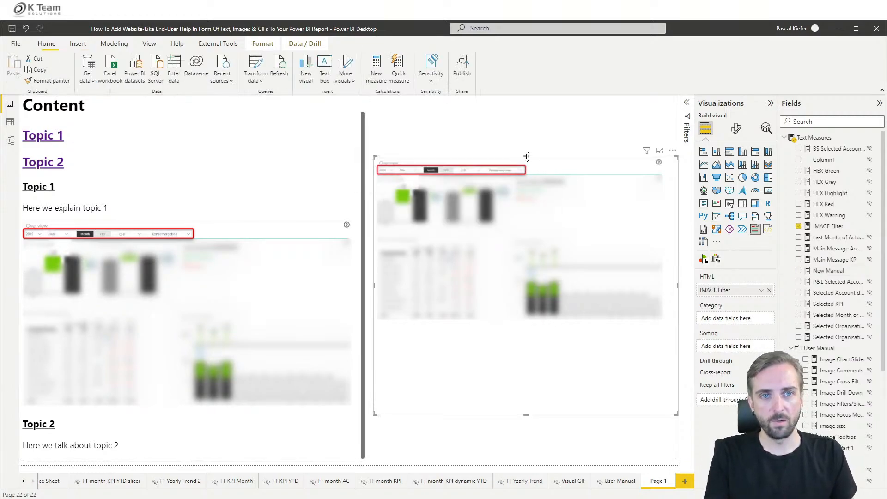
key(Delete)
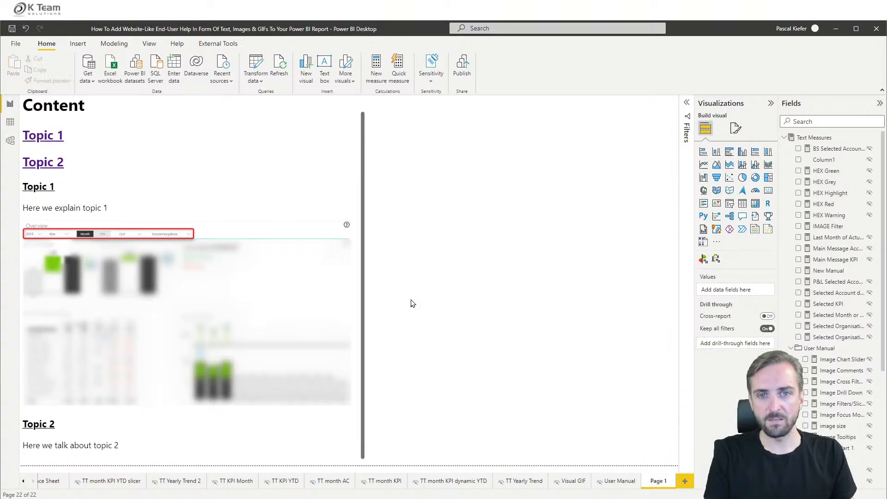
click(368, 301)
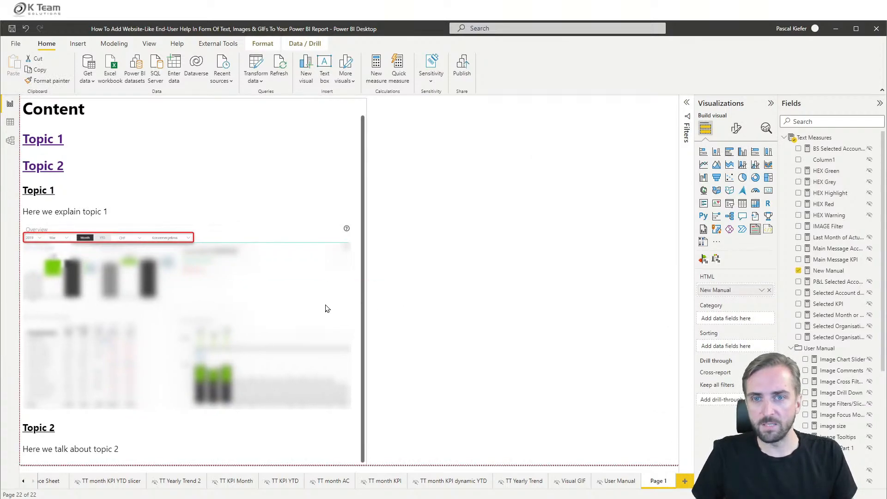
drag(368, 294, 679, 279)
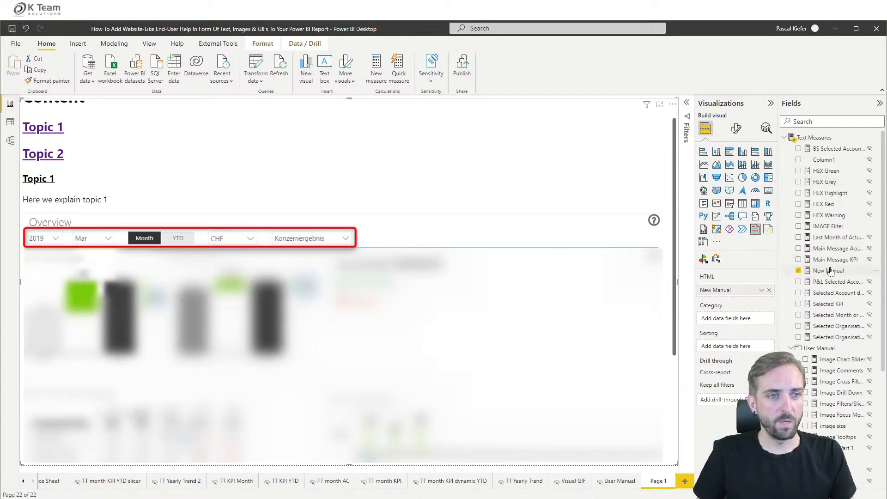
Step: Set the max-width at the end of the IMAGE Filter measure to 50% and commit the formula
click(829, 271)
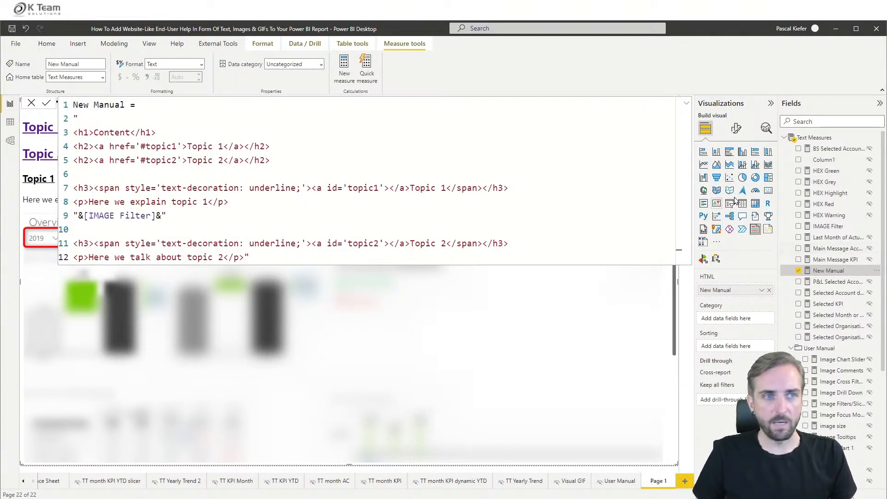
click(820, 227)
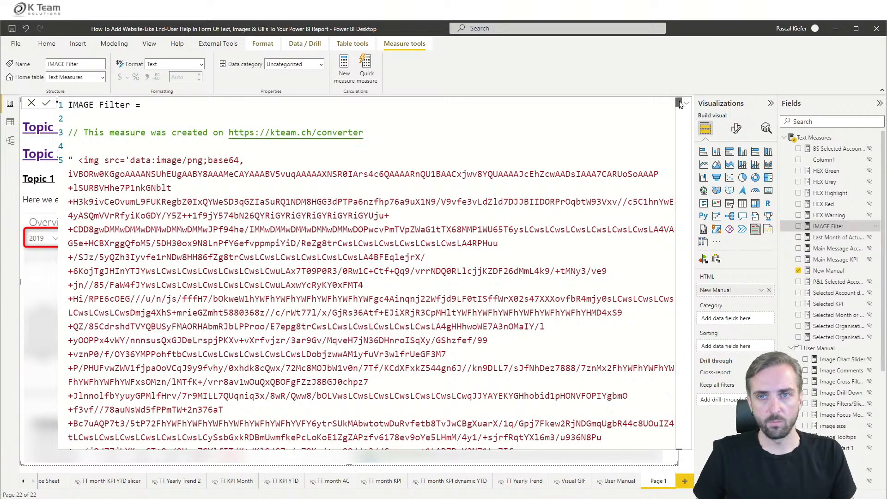
scroll(676, 145, down, 5)
drag(677, 144, 682, 449)
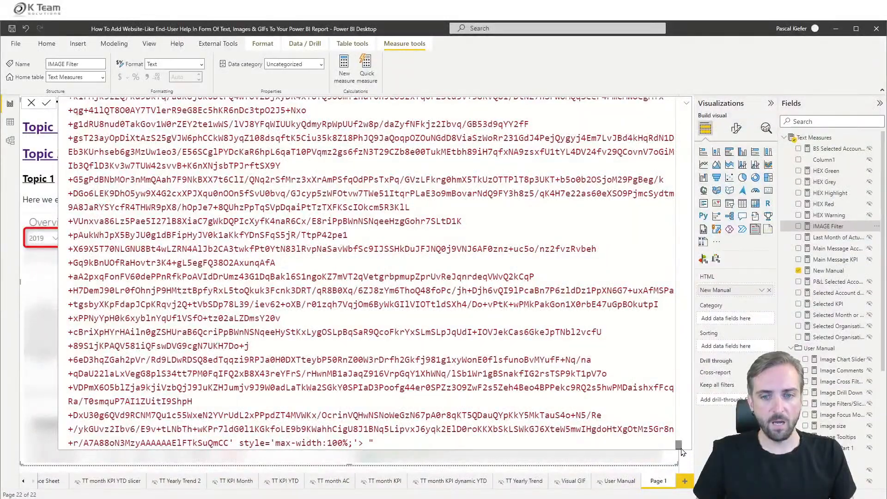
drag(327, 442, 343, 441)
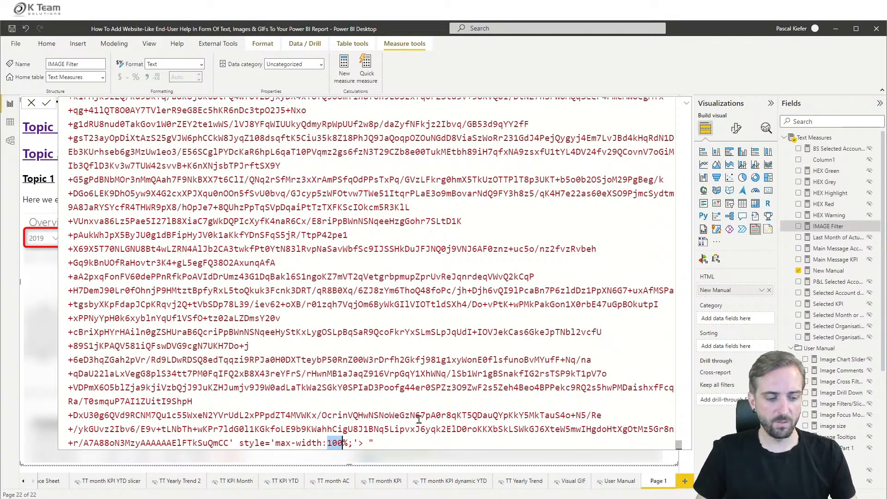
text(50)
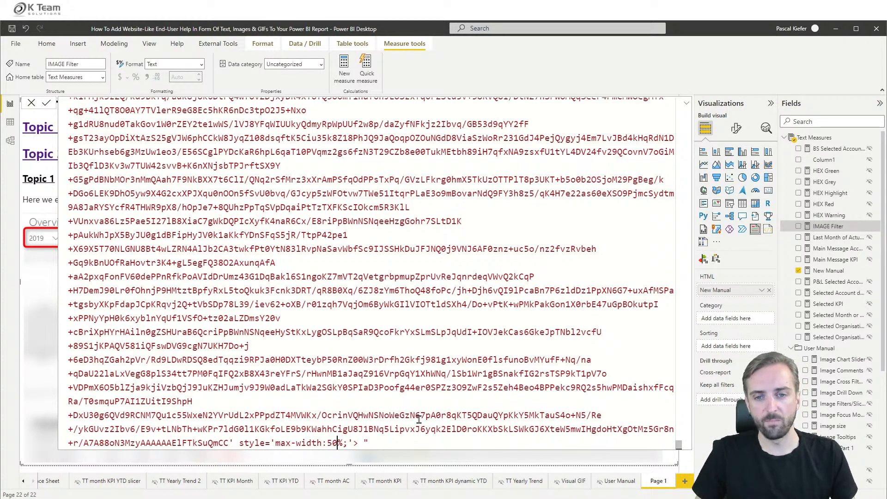
click(31, 109)
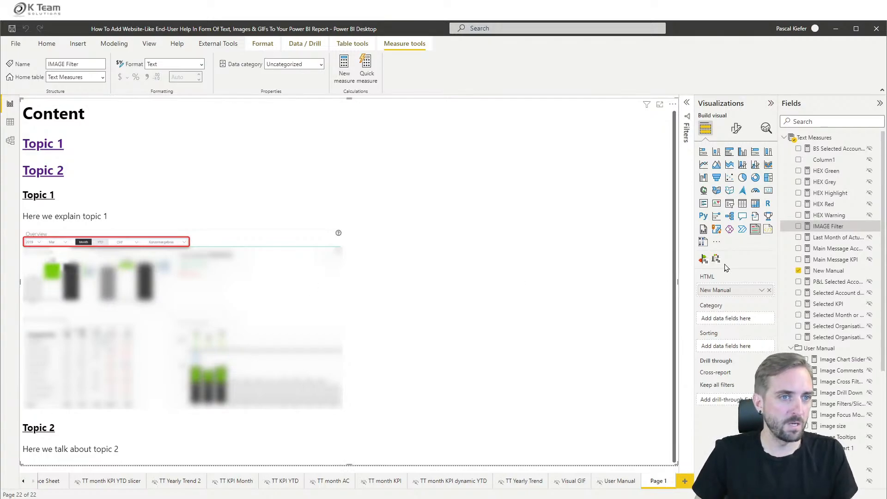
Step: Try to create a measure in the Text Measures table with the formula IMAGE SIZE = 50
right_click(815, 227)
click(780, 249)
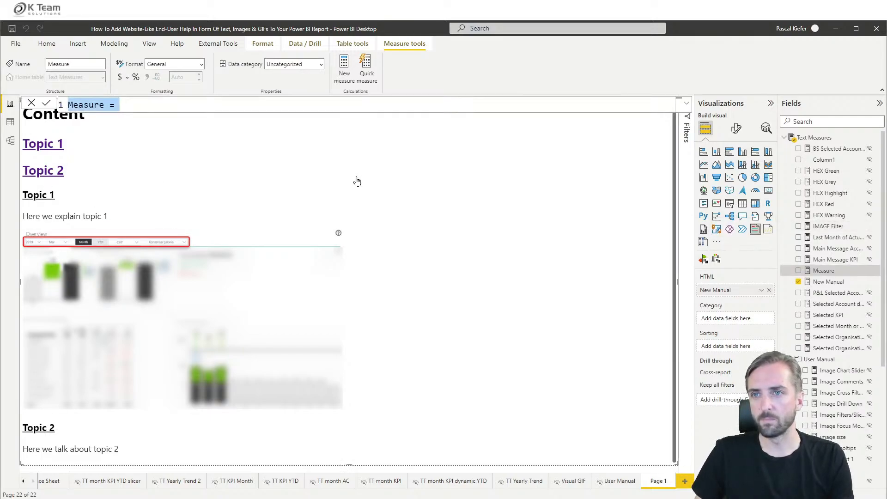
text(IMAGE SIZE =)
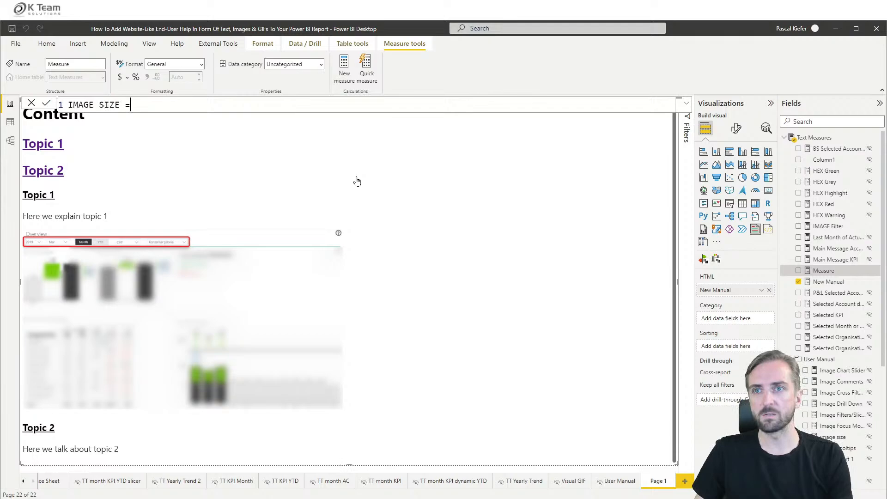
key(shift+Return)
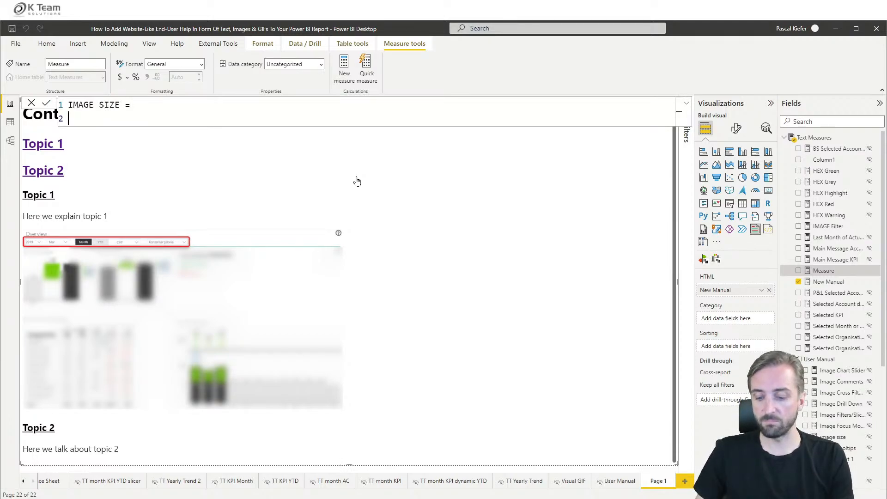
text(50)
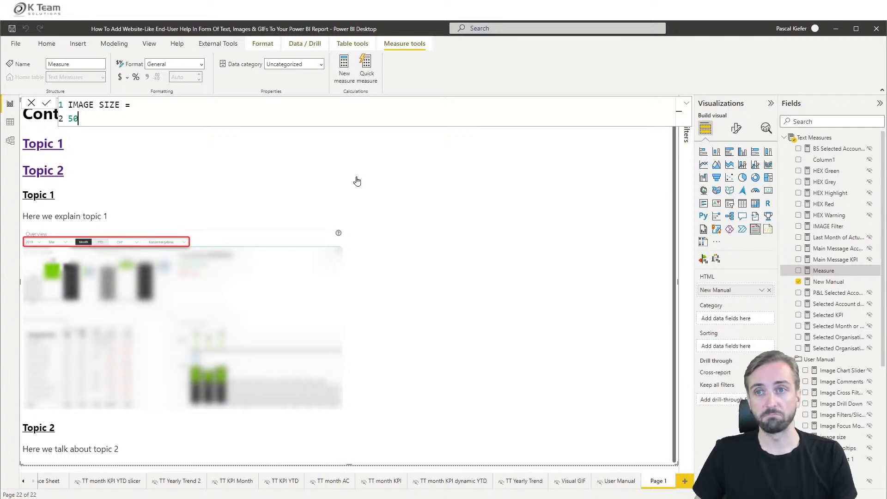
key(Return)
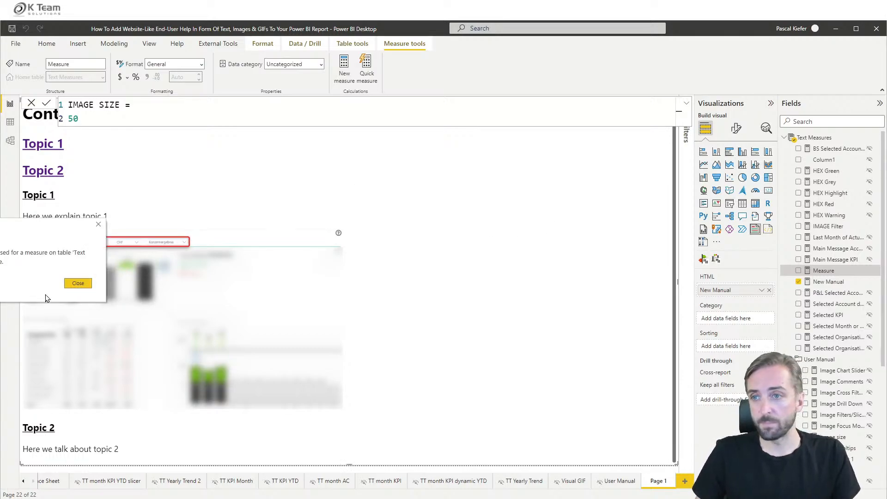
click(77, 285)
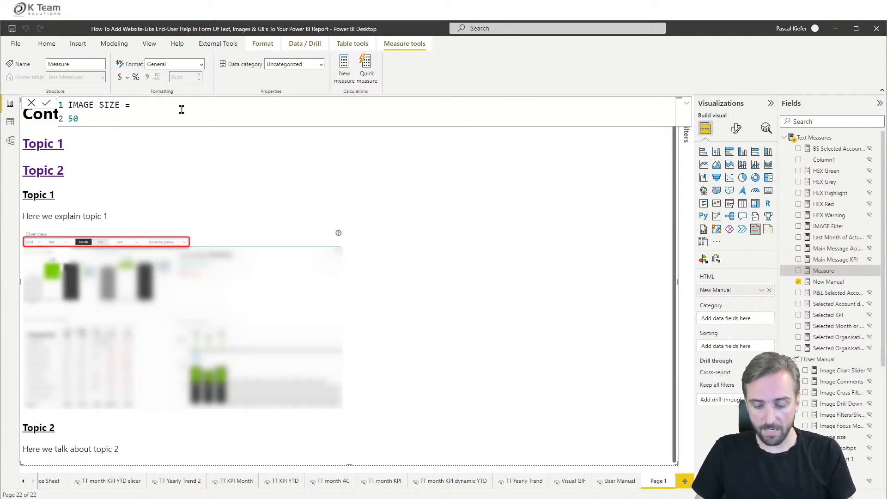
Step: Change the new measure's name in the formula to IMAGE SIZE NEW and commit it
key(Left)
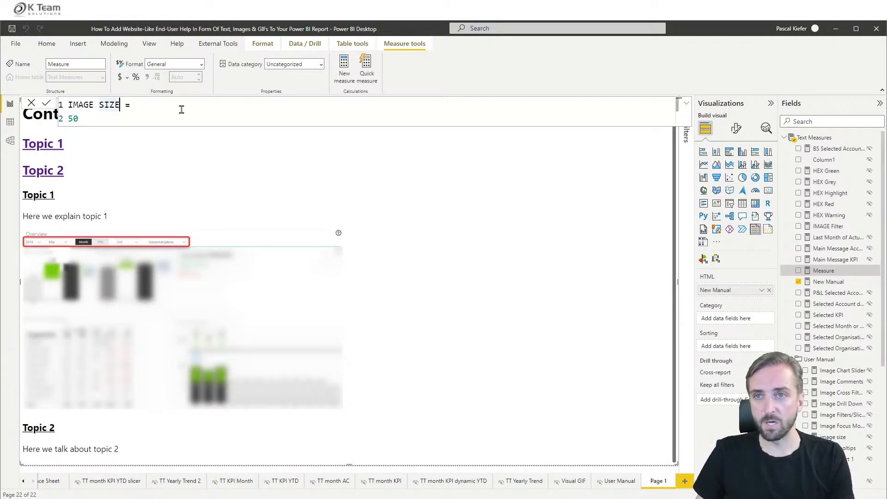
text(NEW)
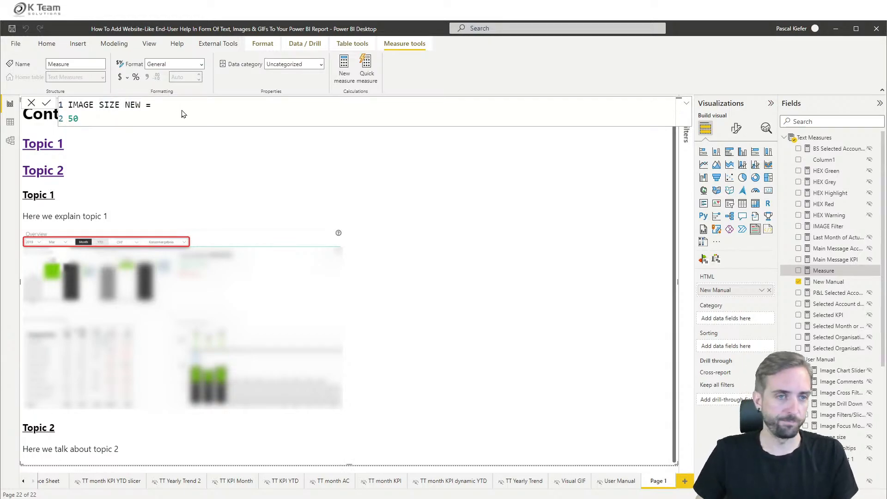
key(Return)
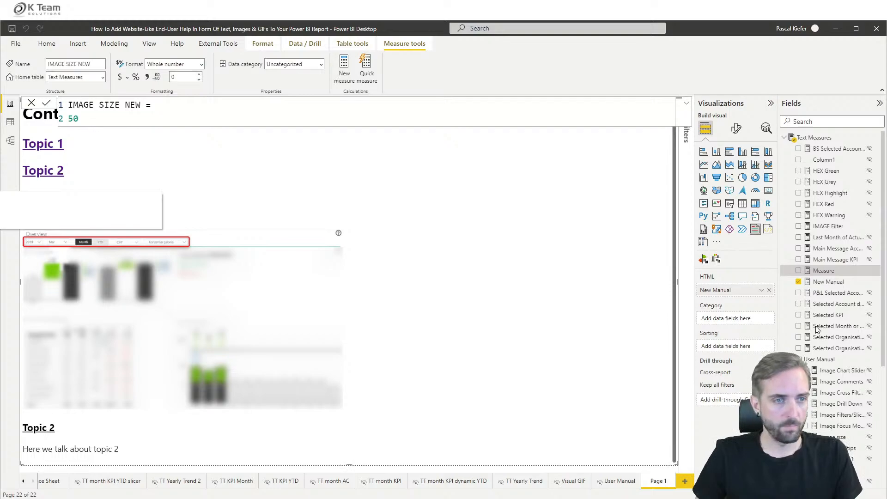
Step: Replace the fixed 50 in the IMAGE Filter measure's max-width with "&[IMAGE SIZE NEW]&" and close the formula
click(828, 282)
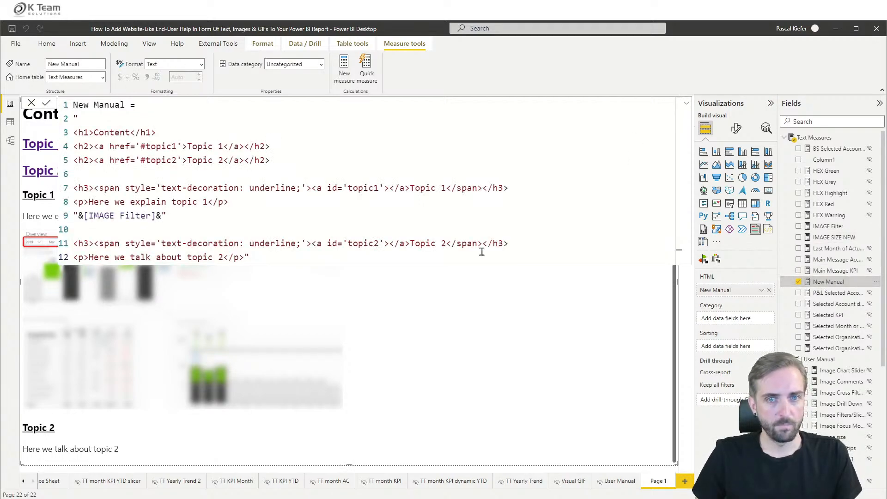
click(828, 225)
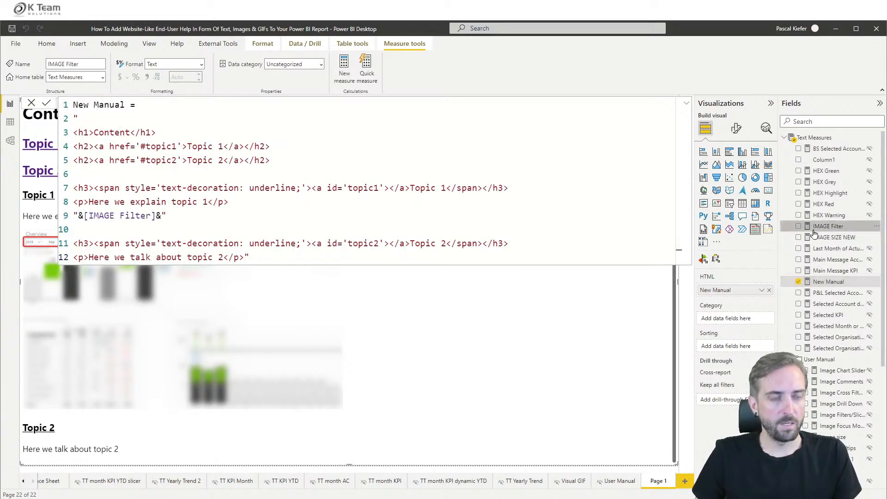
drag(679, 100, 677, 462)
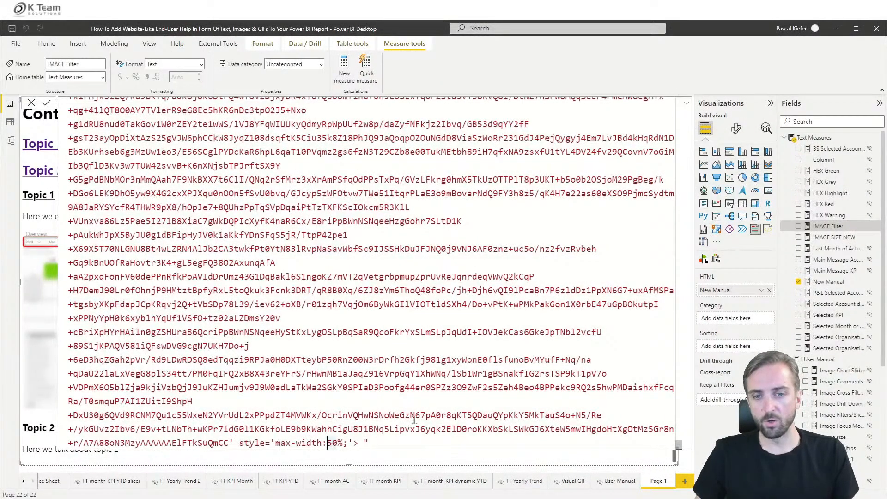
double_click(332, 442)
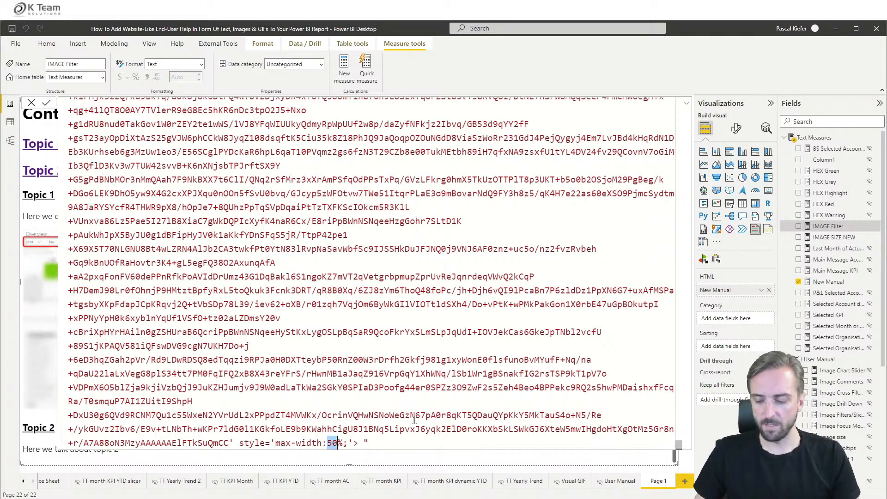
text("")
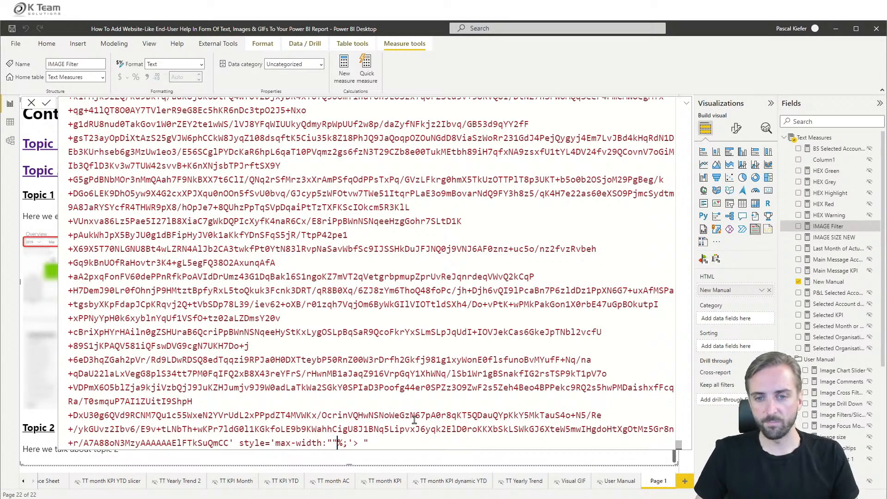
text(&&)
key(Left)
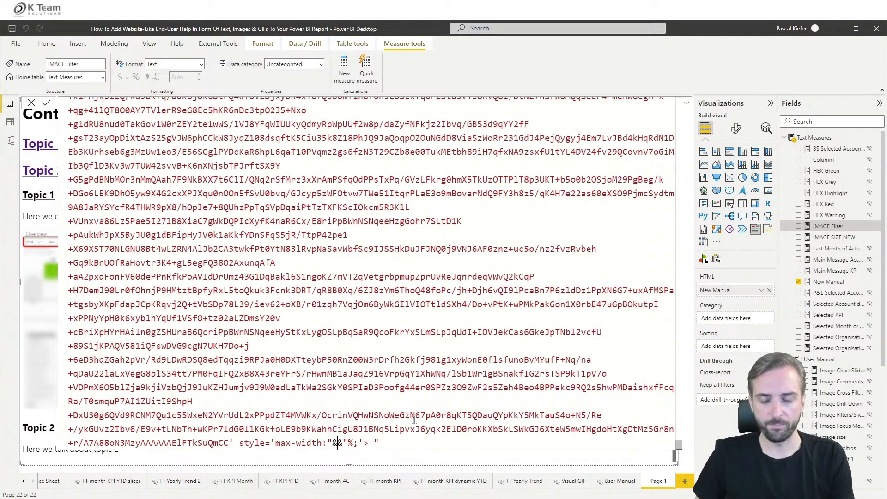
text(image si)
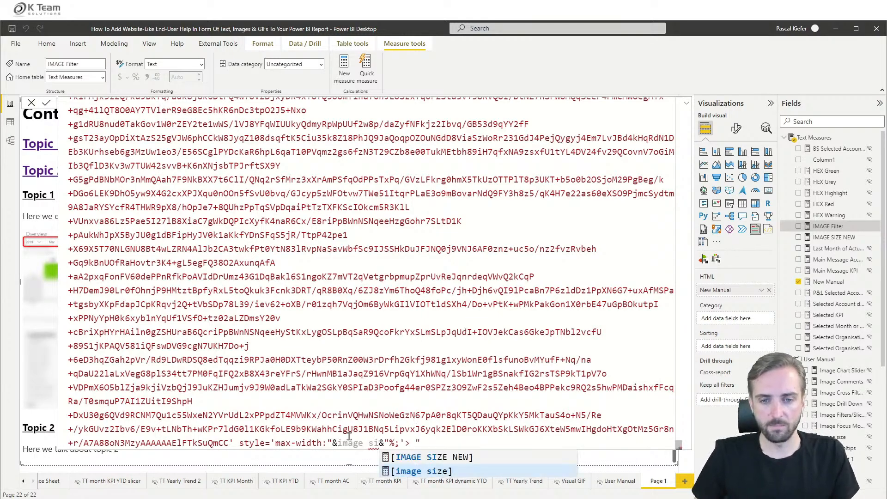
click(460, 457)
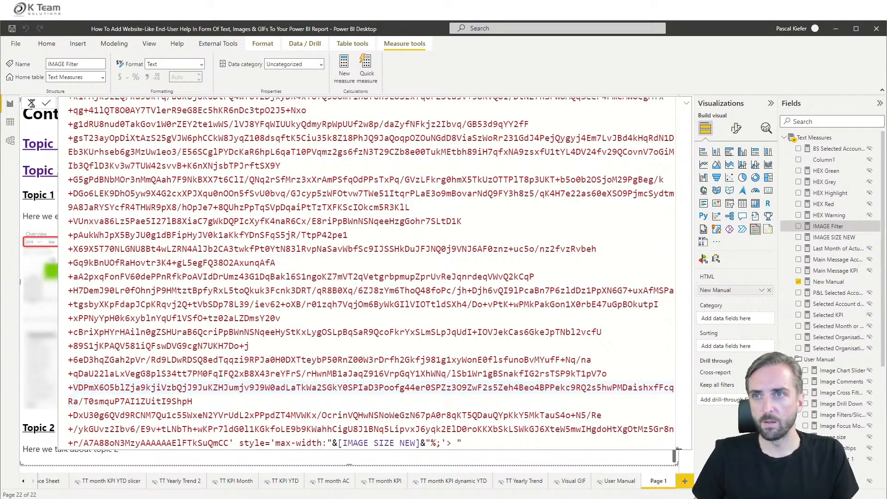
click(31, 102)
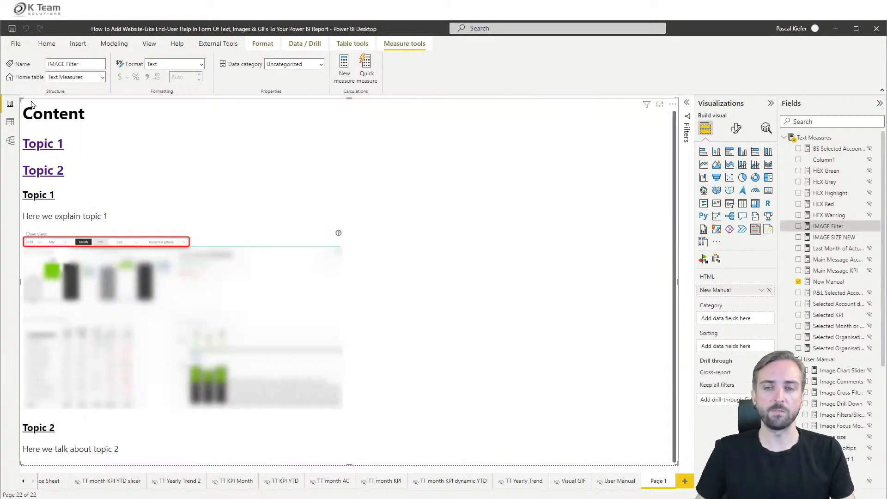
Step: Set the IMAGE SIZE NEW measure to 75 and commit the formula
click(834, 238)
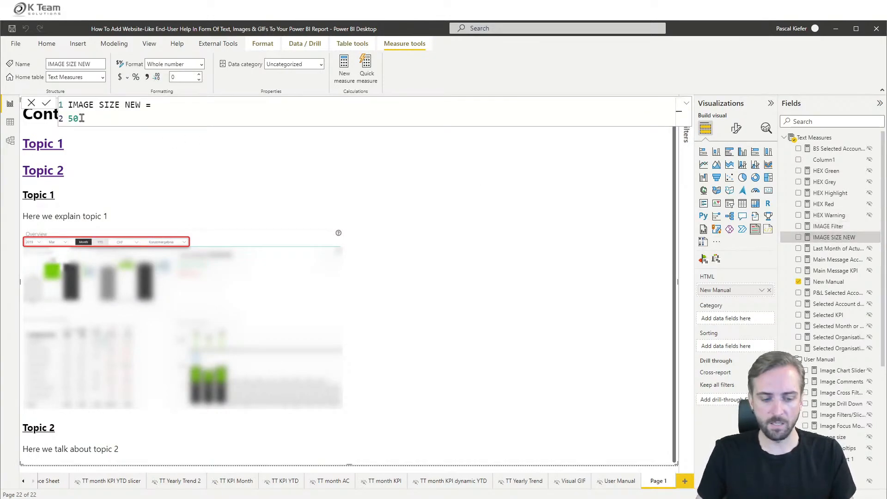
double_click(81, 118)
text(75)
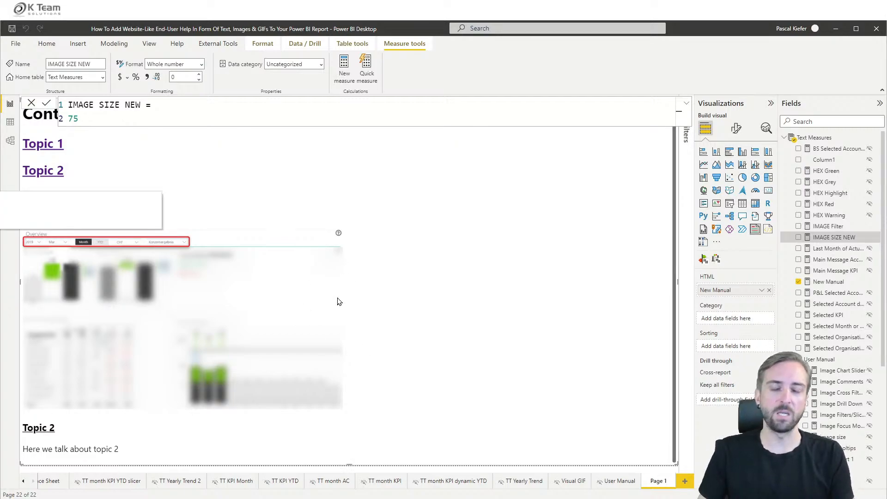
key(Return)
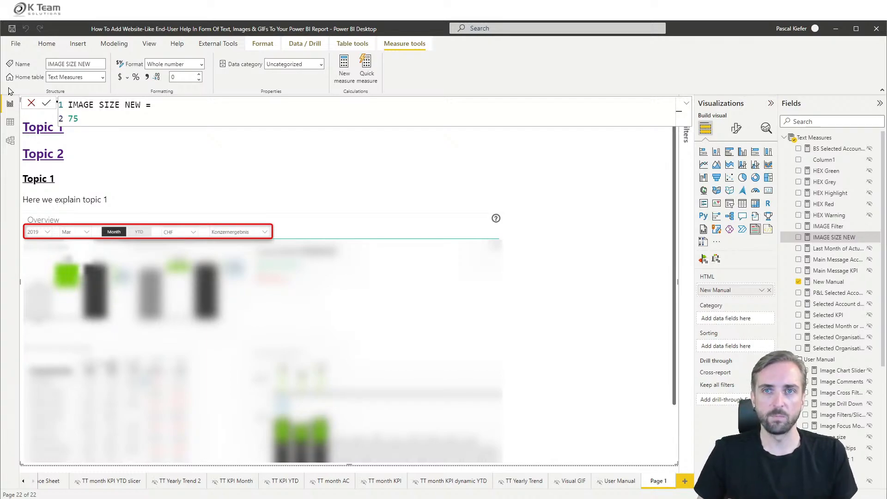
Step: Open the page's mobile layout and place the HTML Text Styler visual so that it fills the phone canvas
click(149, 43)
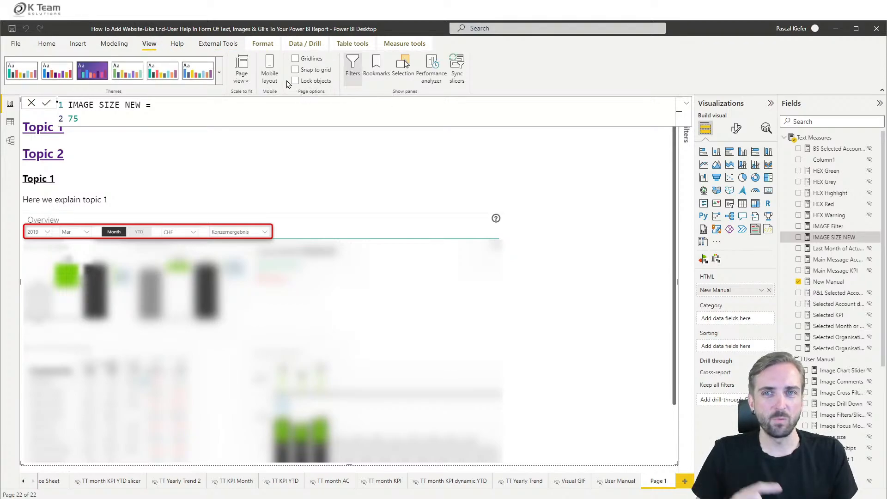
click(270, 71)
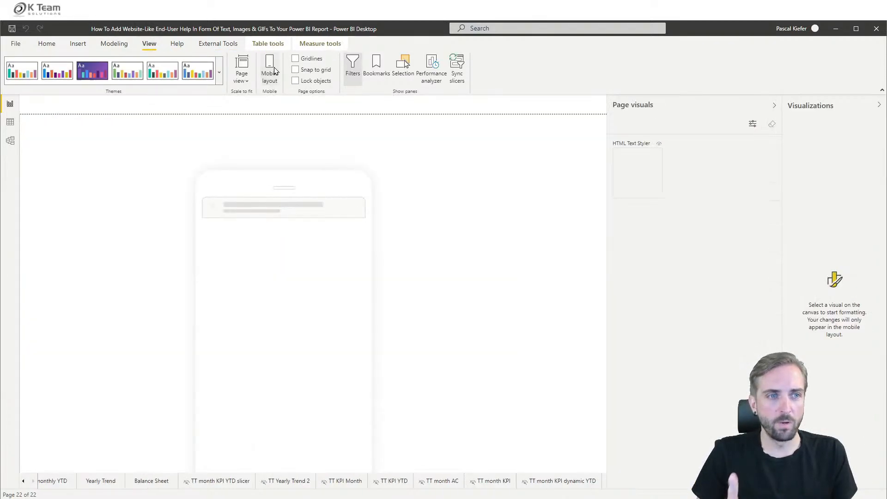
drag(648, 190, 426, 450)
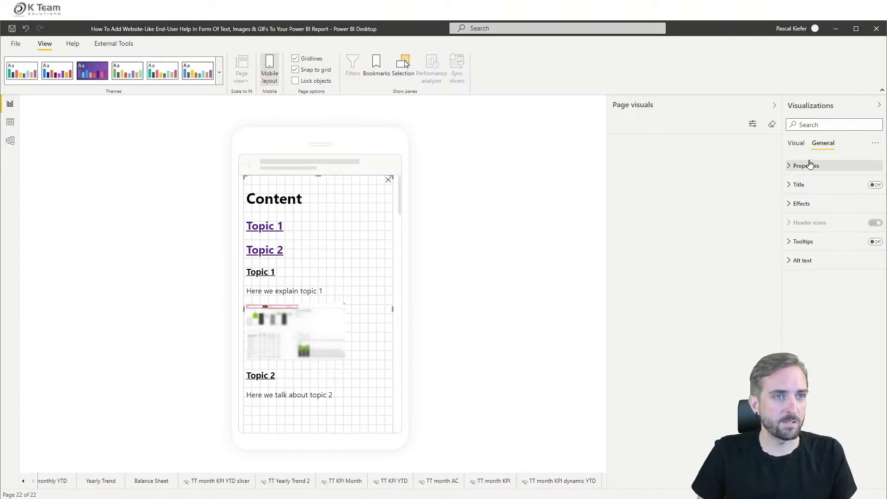
Step: Try 120 as the visual's mobile scaling percentage, set it to 50 and return to the desktop layout
click(794, 144)
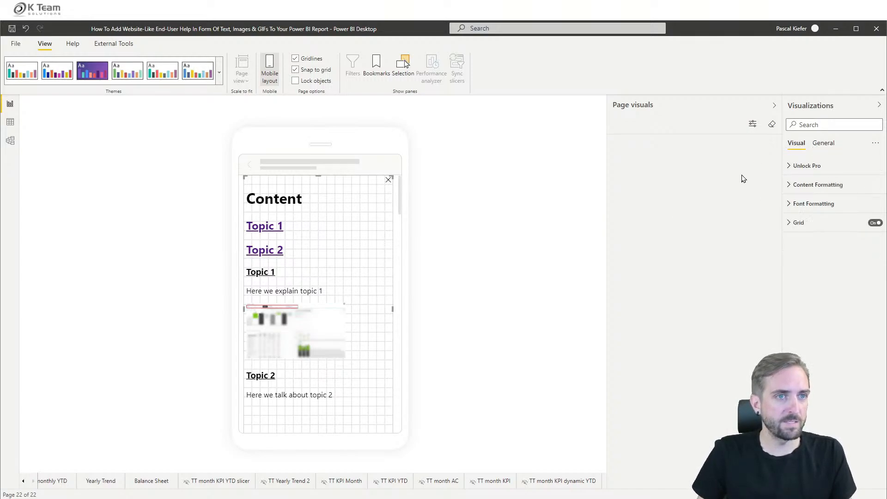
click(813, 185)
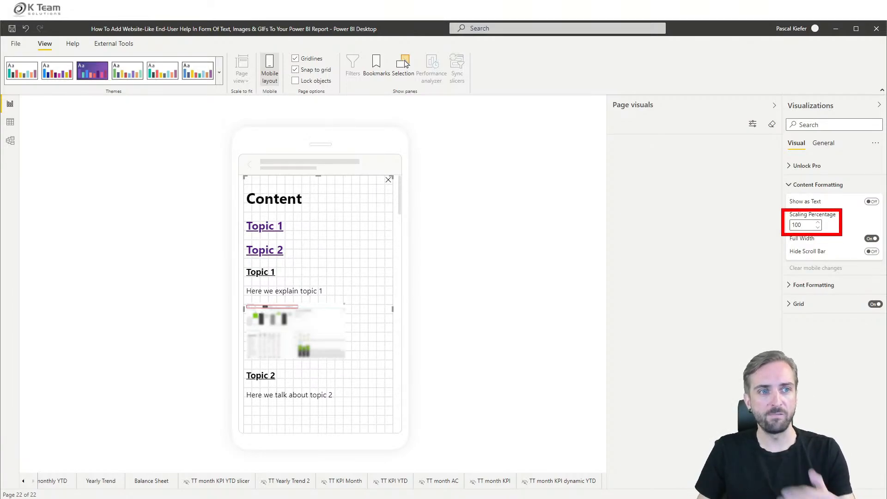
double_click(803, 225)
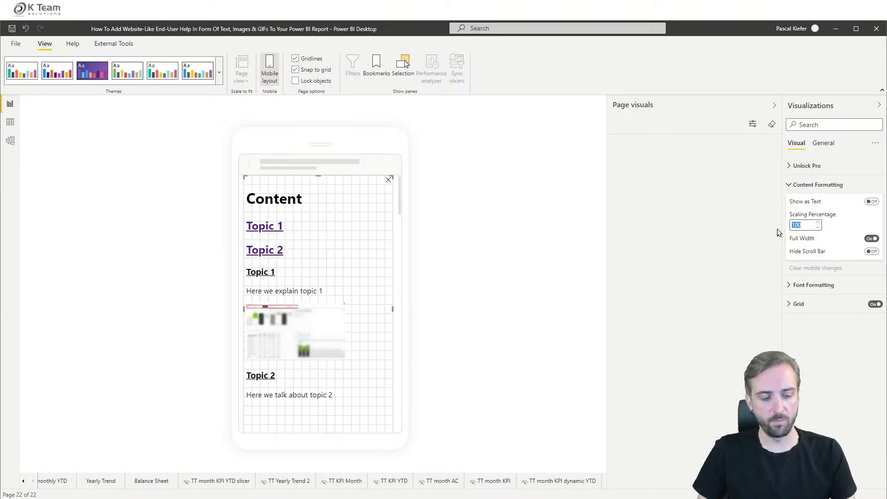
text(120)
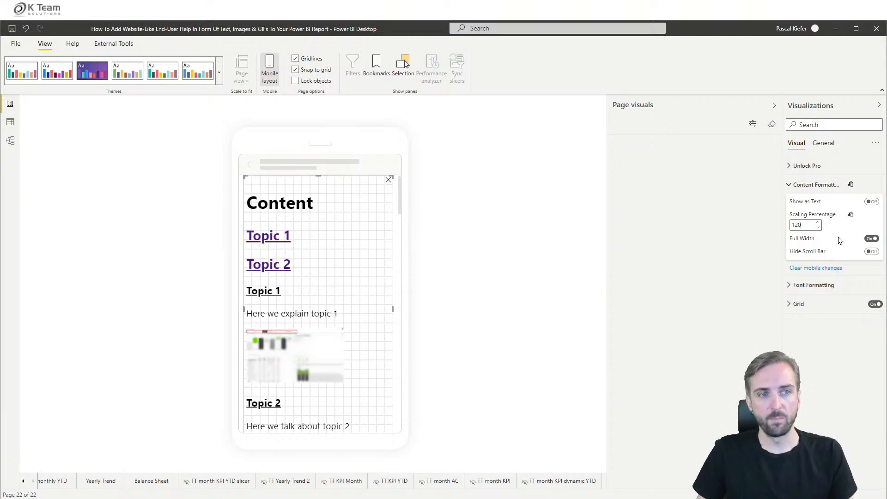
double_click(804, 225)
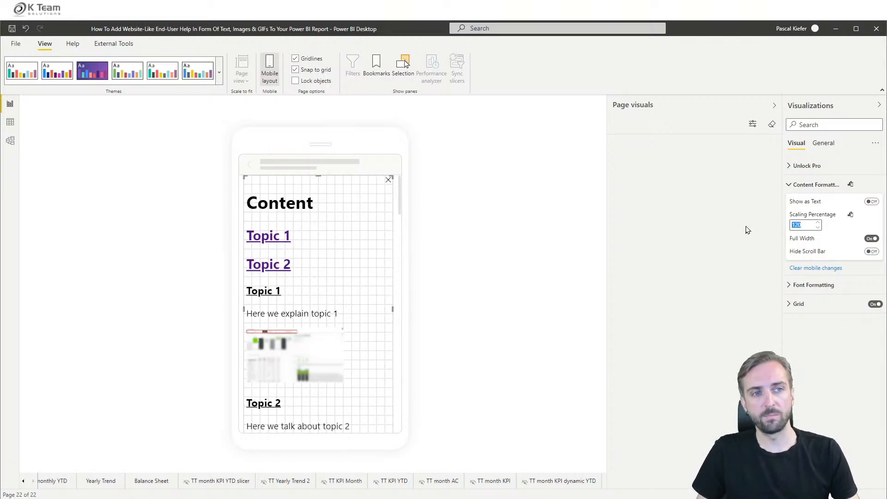
text(50)
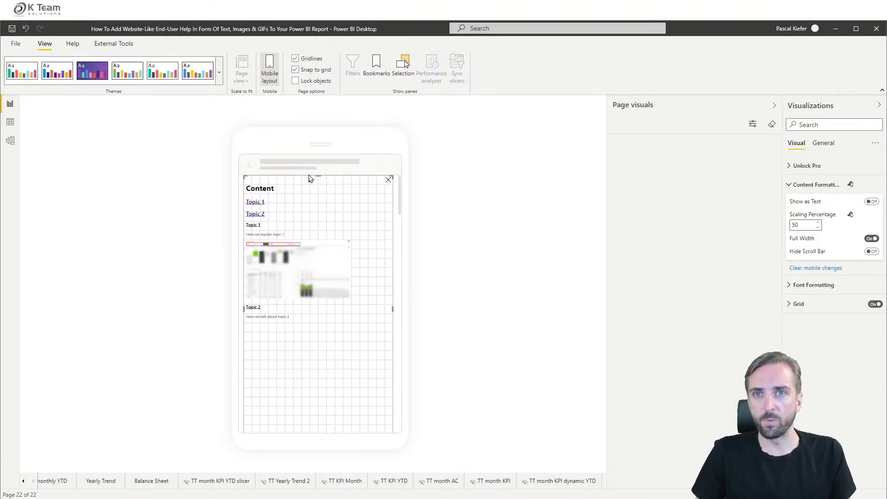
click(270, 74)
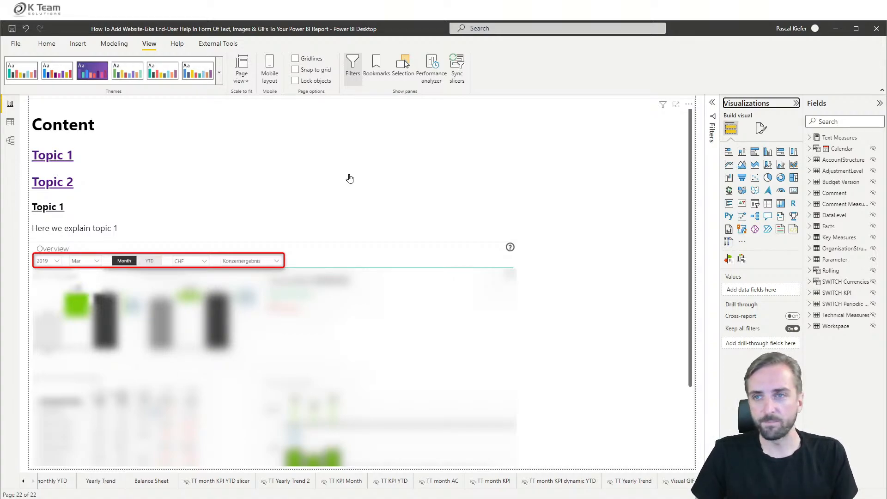
Step: Go to the Balance Sheet page and move the Rolling Months slicer to 8, 12 and 9 months
click(151, 481)
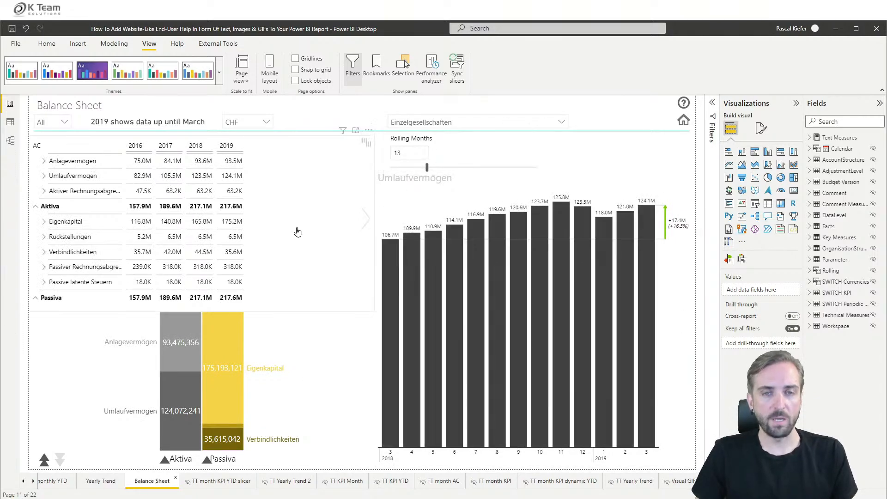
mouse_move(426, 167)
mouse_down()
mouse_move(448, 168)
mouse_move(413, 168)
mouse_up()
click(448, 169)
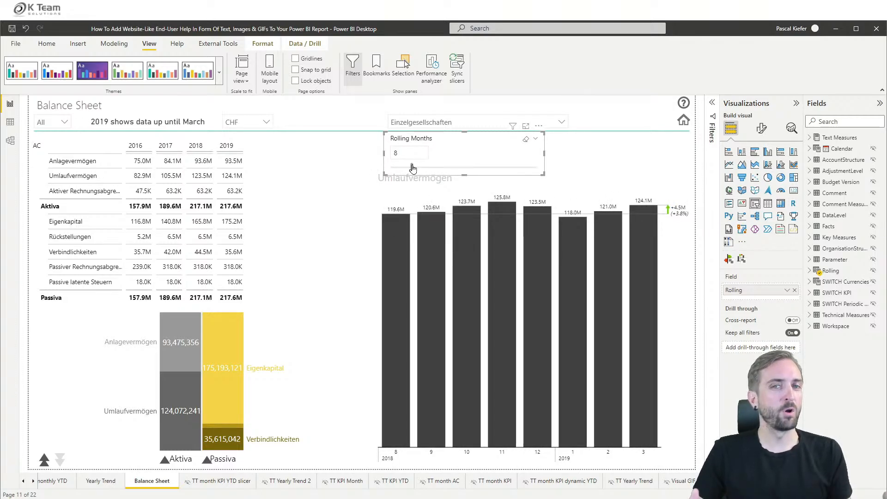
drag(413, 168, 425, 170)
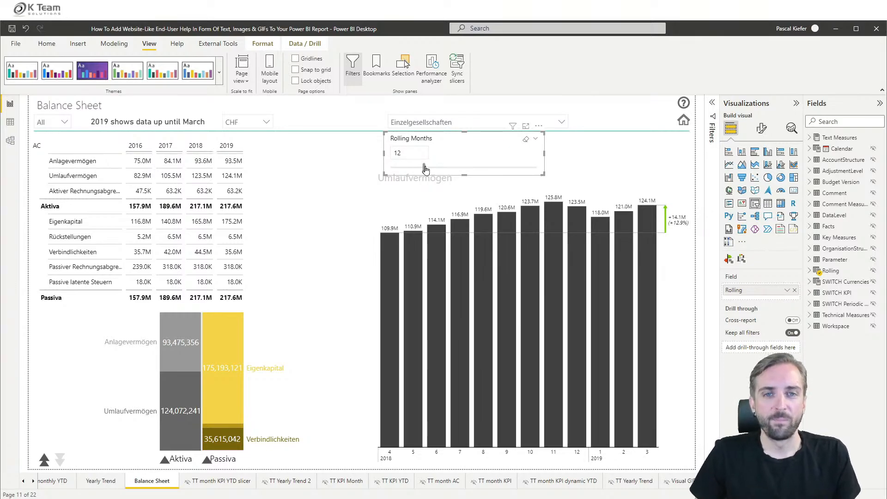
drag(425, 169, 418, 170)
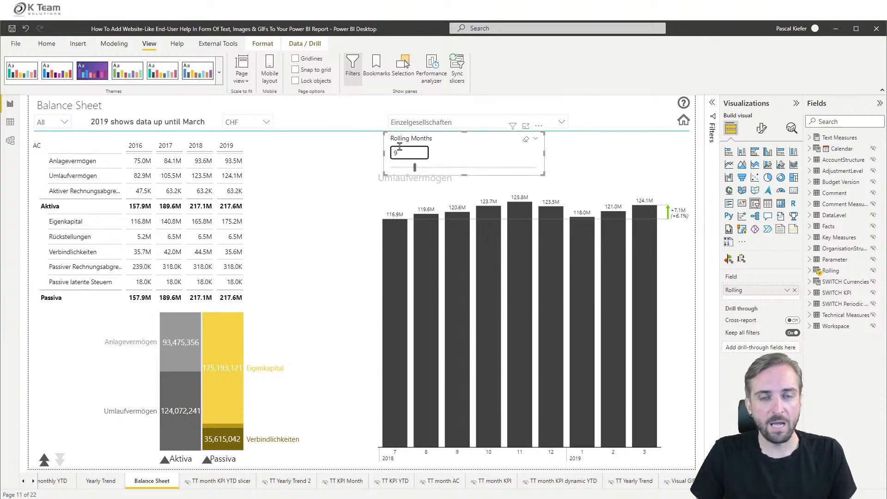
drag(472, 174, 558, 179)
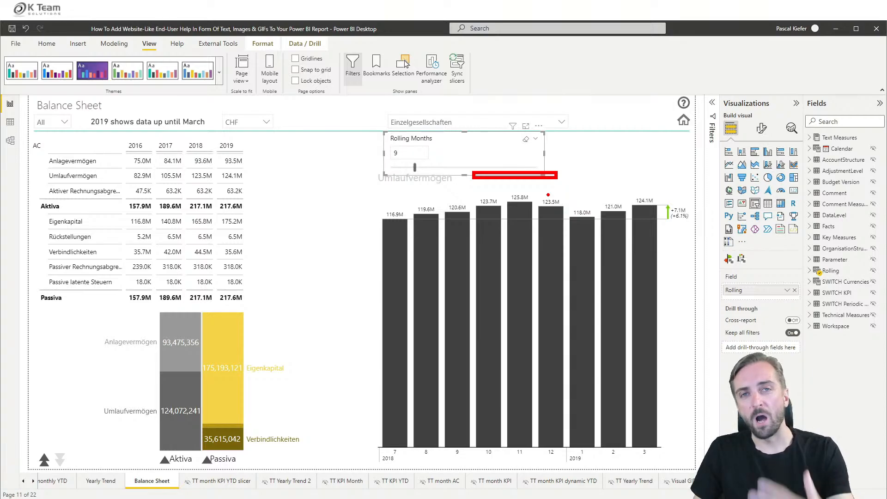
key(Escape)
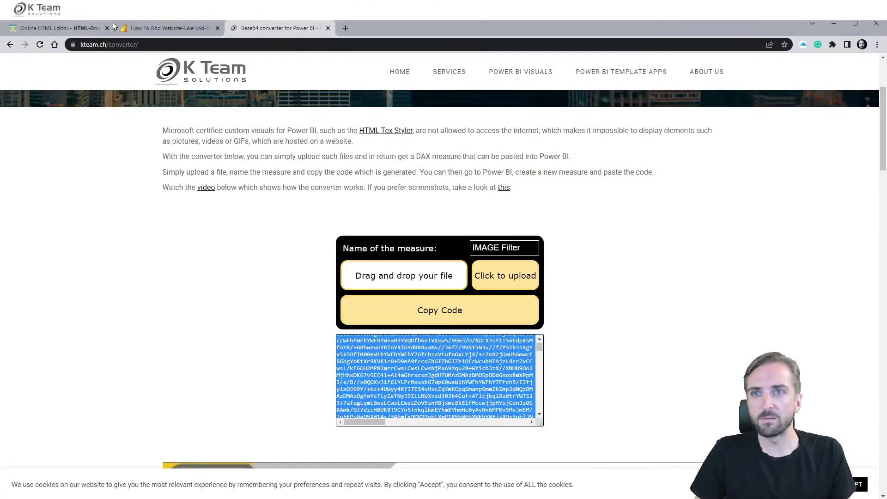
Step: Switch to the published report in the browser, open Balance Sheet and fit the screen recorder's capture area around the Rolling Months slicer and column chart
click(139, 28)
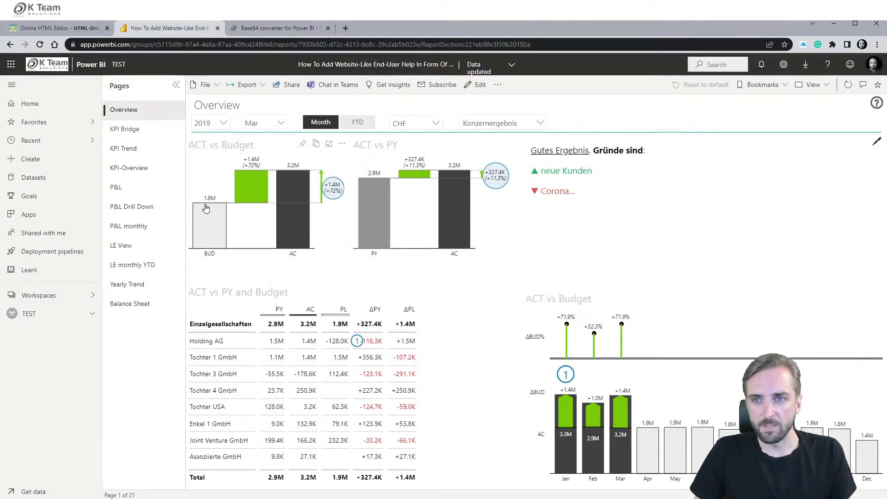
click(131, 304)
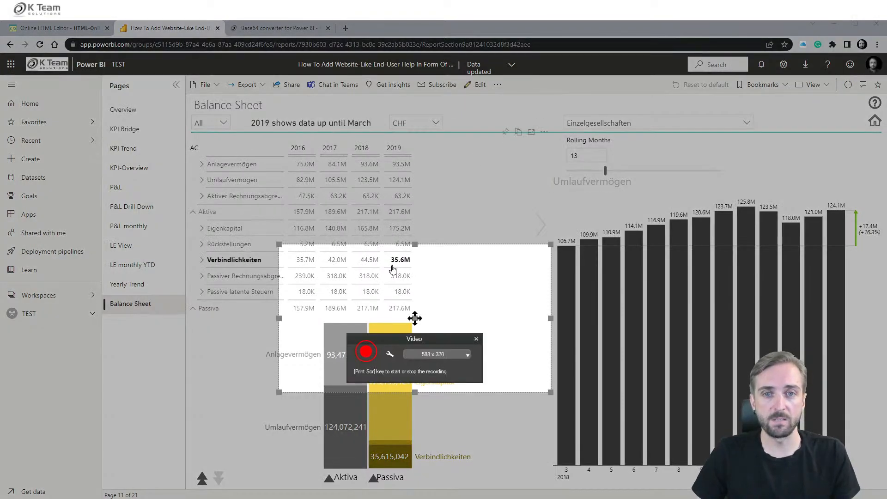
drag(414, 318, 686, 207)
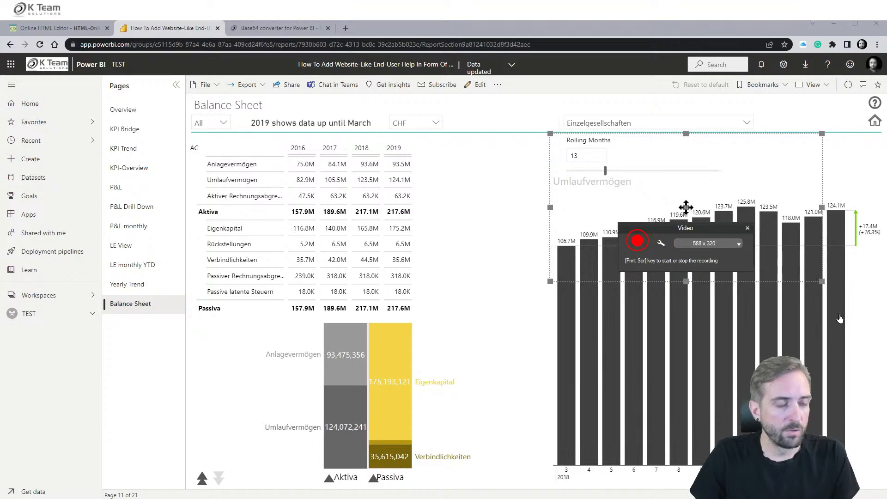
drag(822, 282, 883, 483)
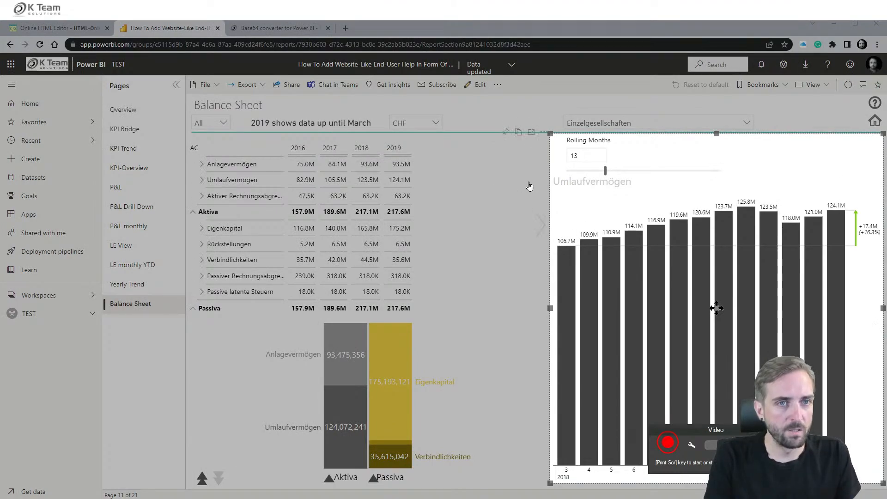
Step: Start recording the capture area and demonstrate the Rolling Months slicer by setting it to 31 and 8
key(Print)
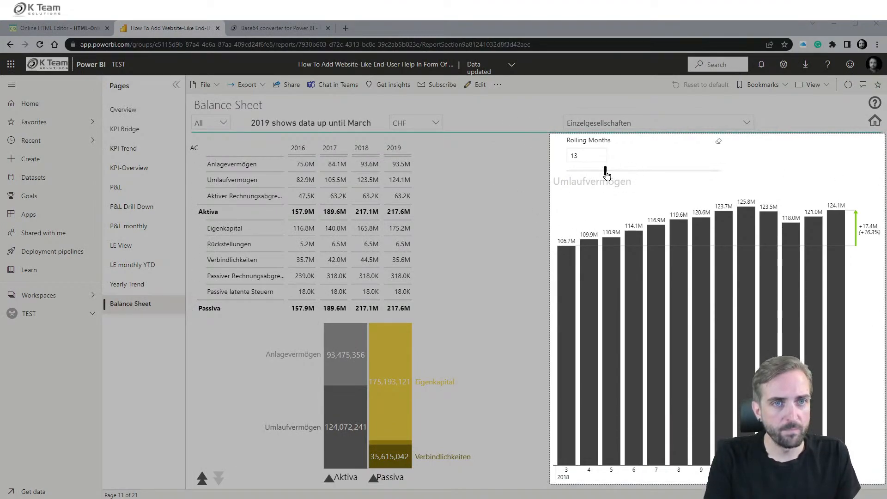
drag(605, 171, 665, 169)
click(601, 156)
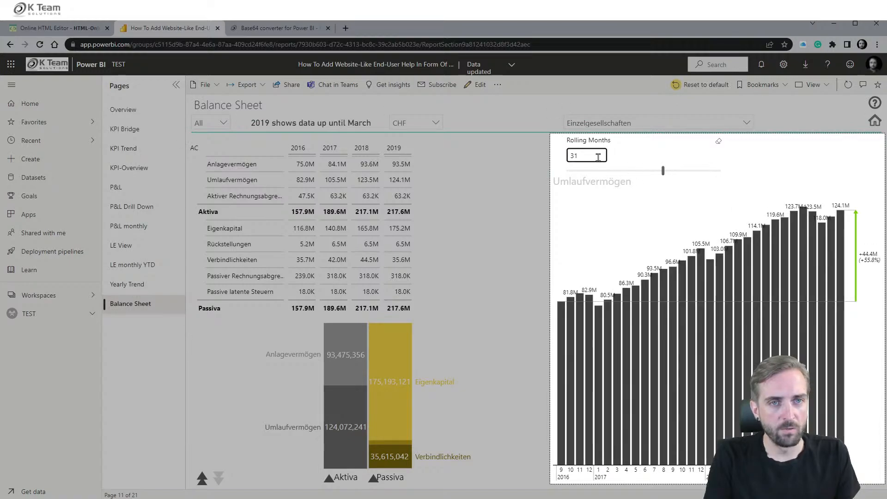
text(8)
key(Return)
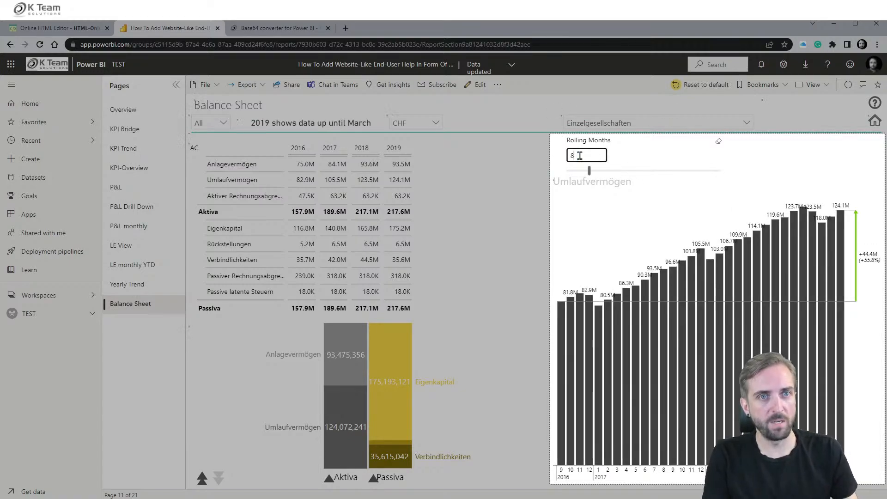
Step: Stop the screen recording of the Rolling Months slicer and save it as a GIF
key(Print)
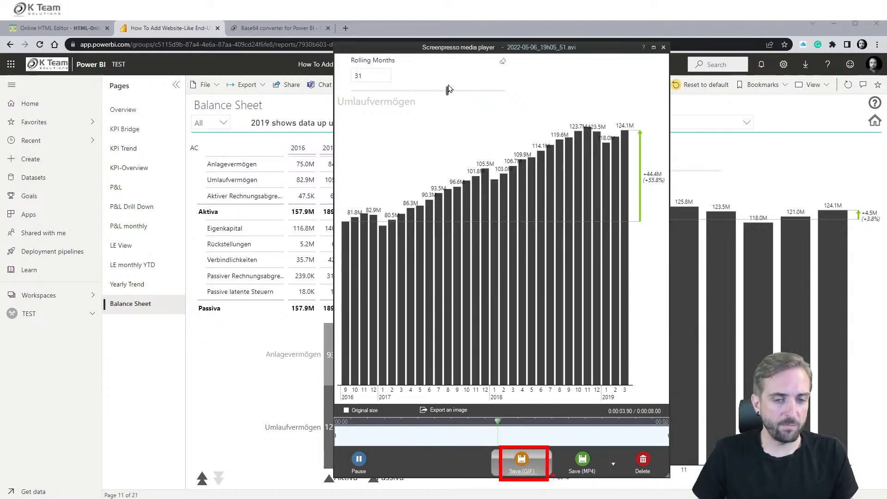
click(522, 460)
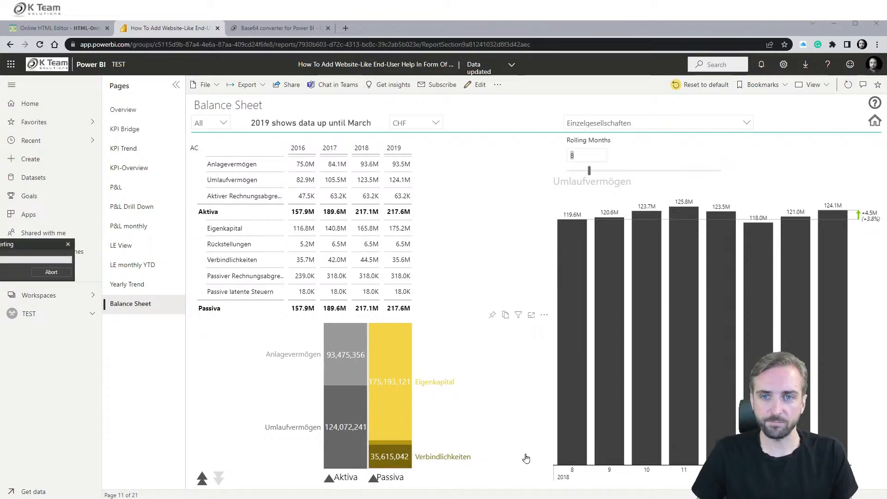
Step: Open kteam.ch/converter in a new browser tab and upload the recorded GIF to the converter
click(346, 29)
text(kteam.ch)
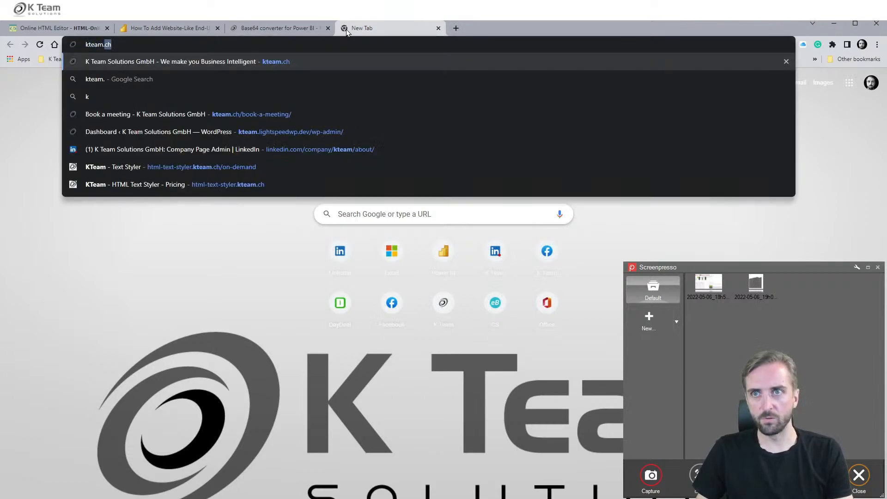
text(/converter)
key(Return)
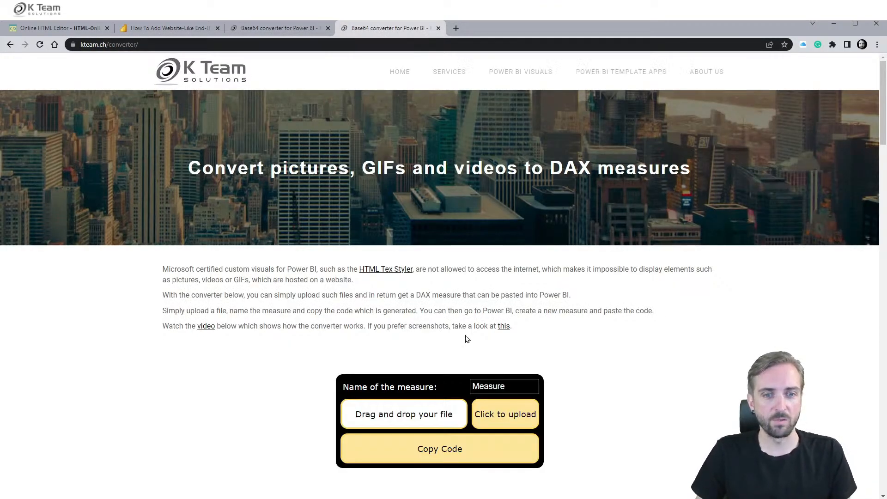
click(499, 418)
double_click(214, 91)
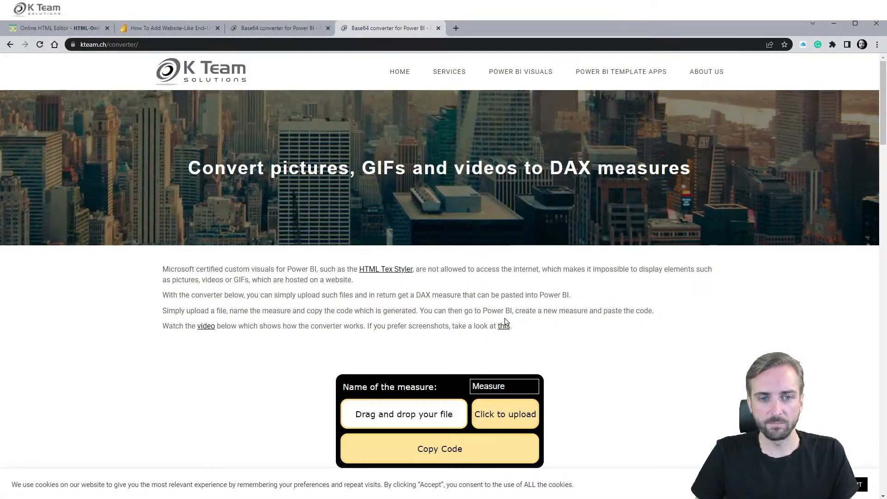
Step: Name the converter's measure "GIF rolling month" and copy the generated DAX code
click(500, 387)
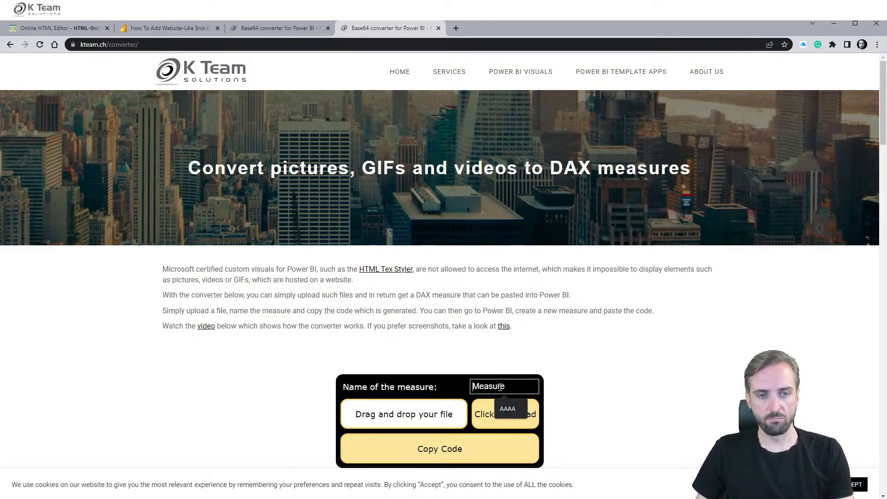
scroll(530, 282, down, 3)
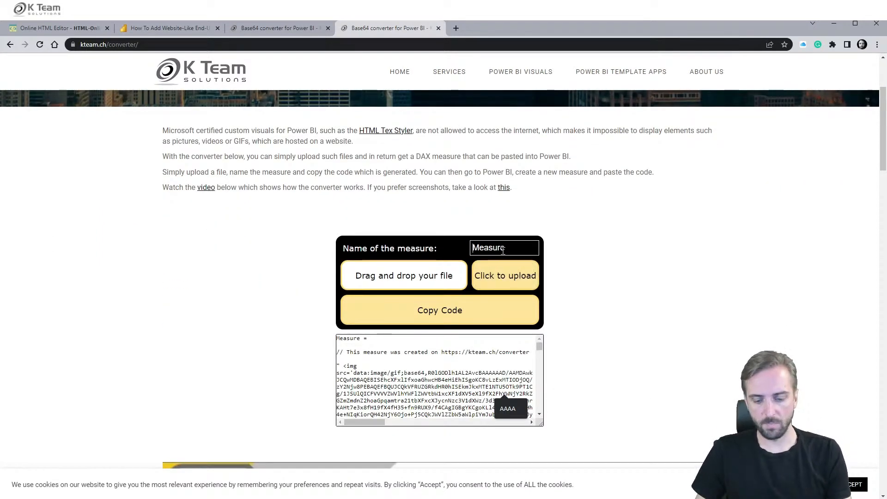
text(GIF )
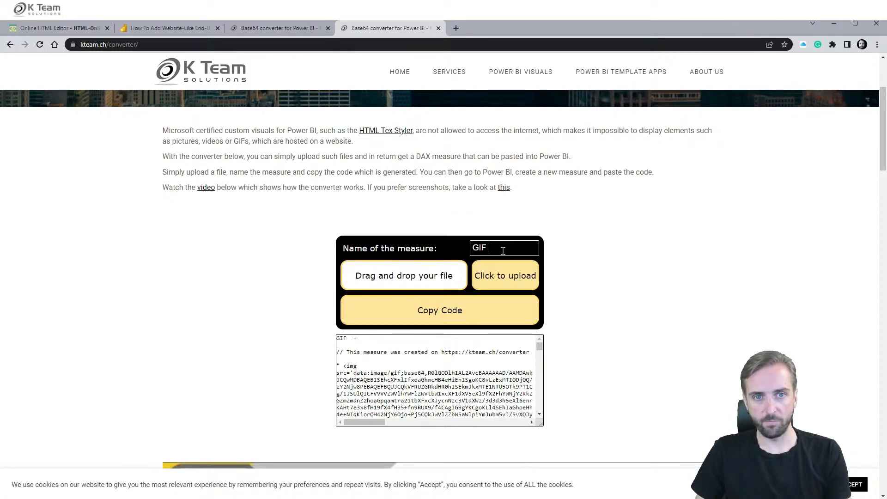
text(rolling month)
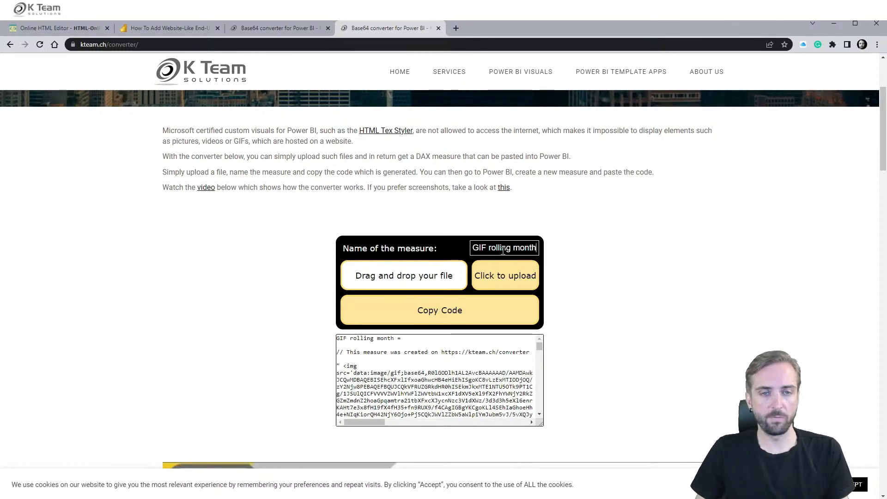
click(439, 311)
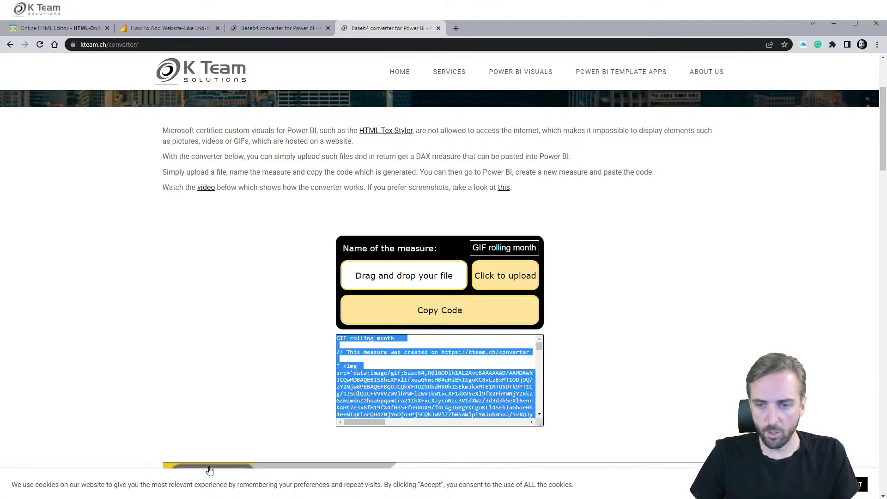
Step: Switch to Power BI Desktop, create a new measure in the Text Measures table and paste the copied GIF code into it
click(63, 498)
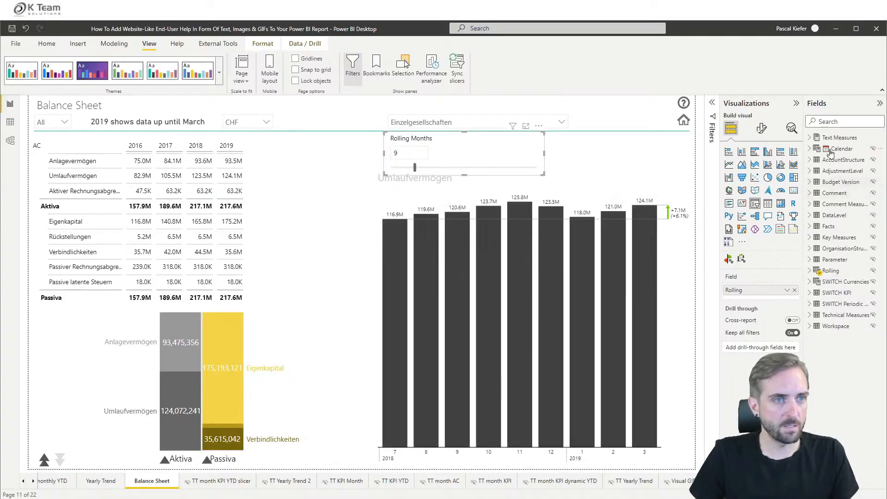
right_click(830, 140)
click(779, 147)
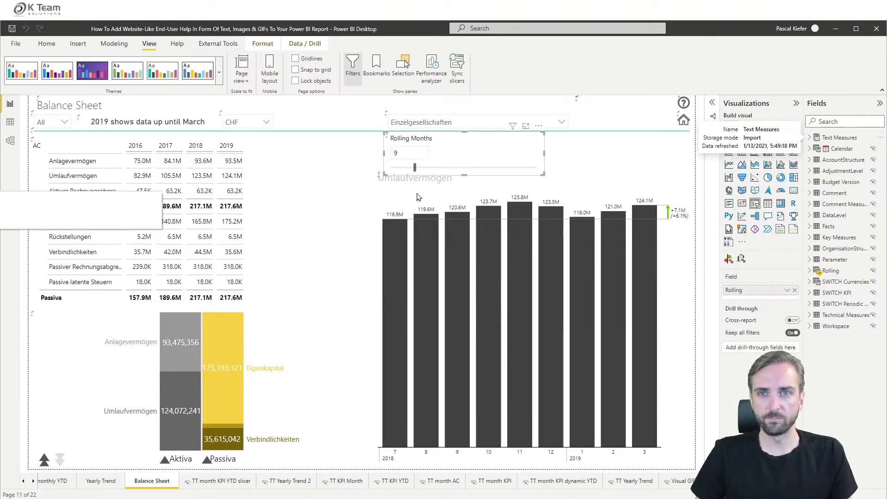
key(ctrl+v)
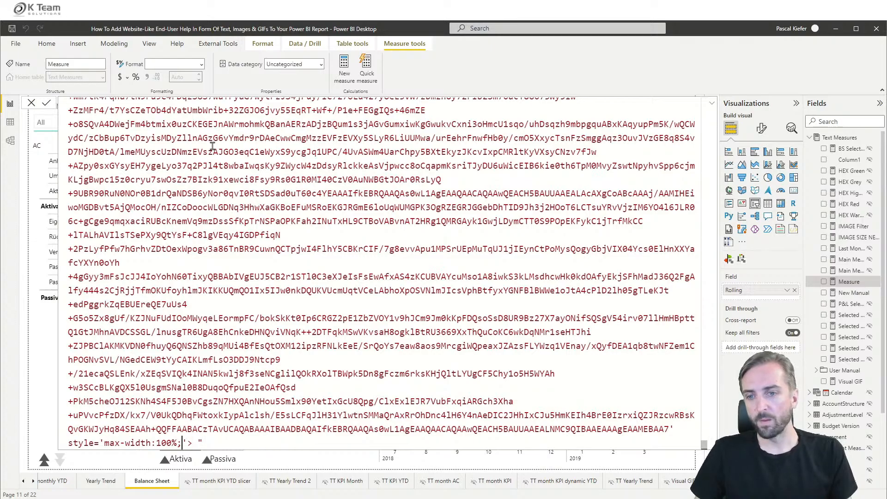
Step: Replace the 100 in the GIF measure's max-width style with "&[IMAGE SIZE NEW]&", commit the measure and close the formula editor
key(shift+Left)
key(shift+Left)
key(shift+Left)
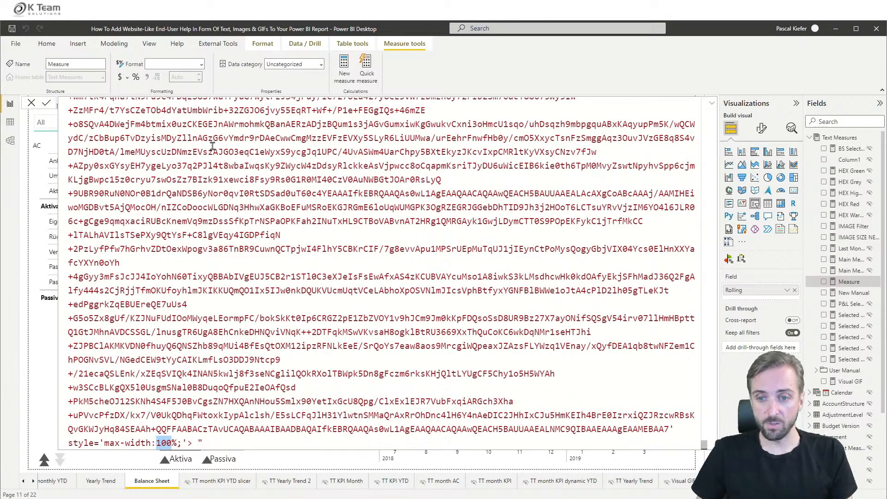
text("")
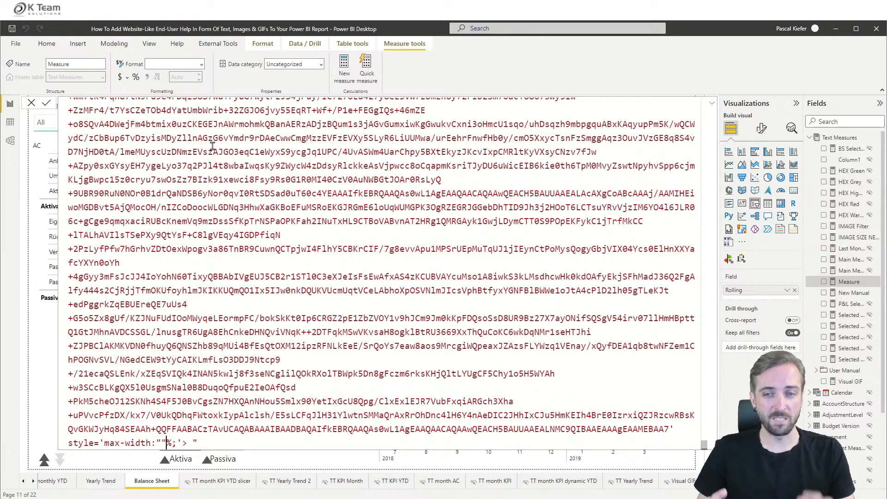
key(Left)
text(&&)
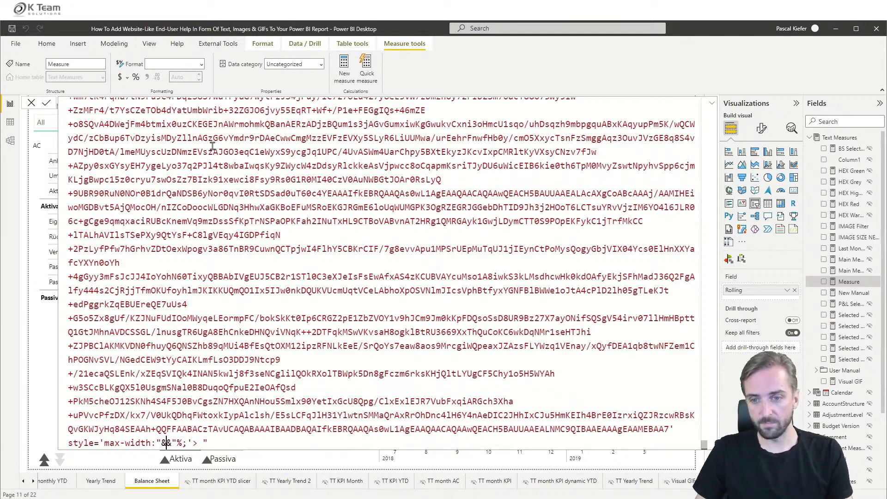
text(imag)
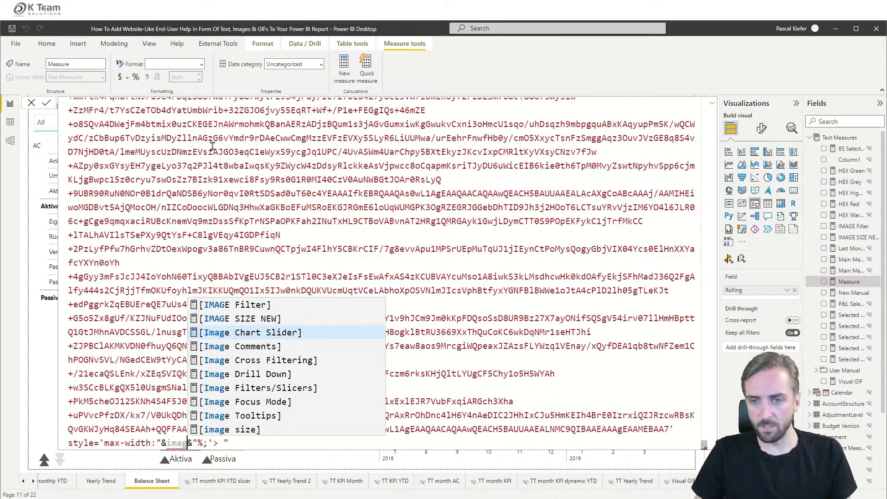
key(Up)
key(Tab)
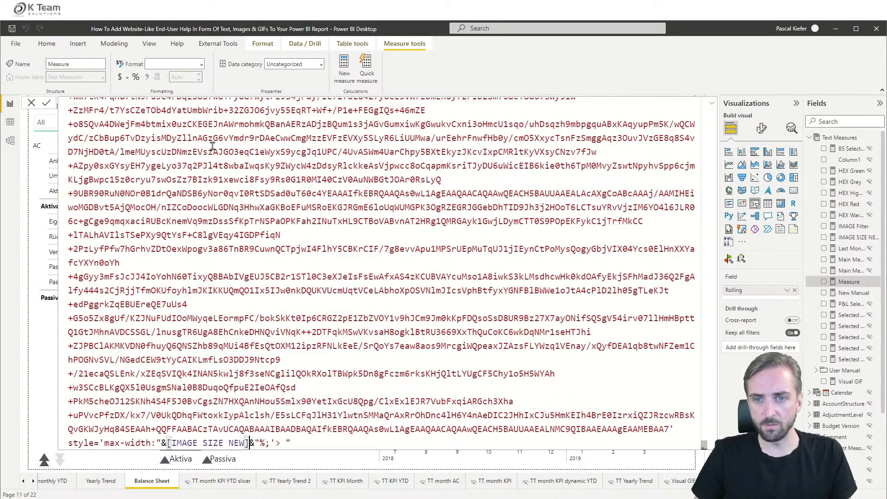
click(344, 216)
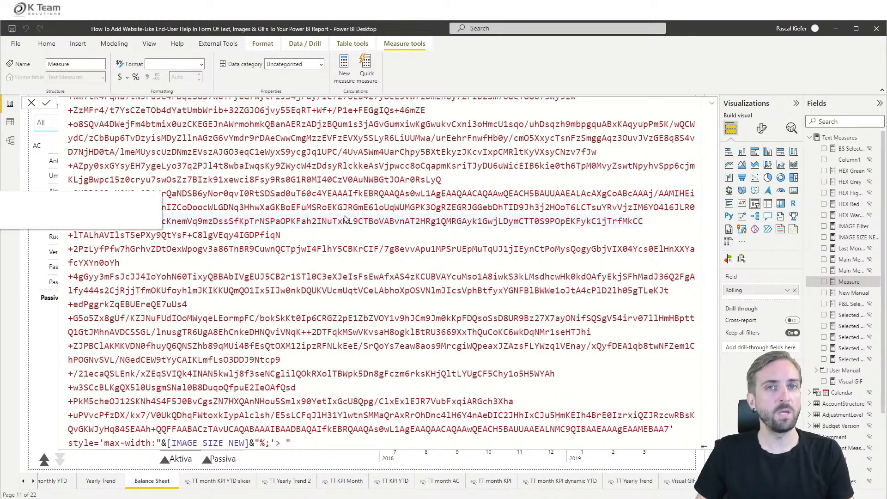
key(Return)
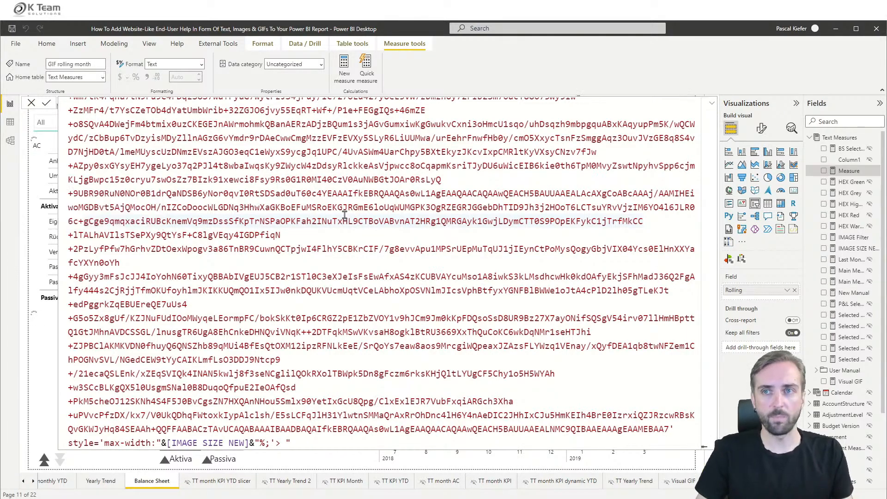
click(31, 105)
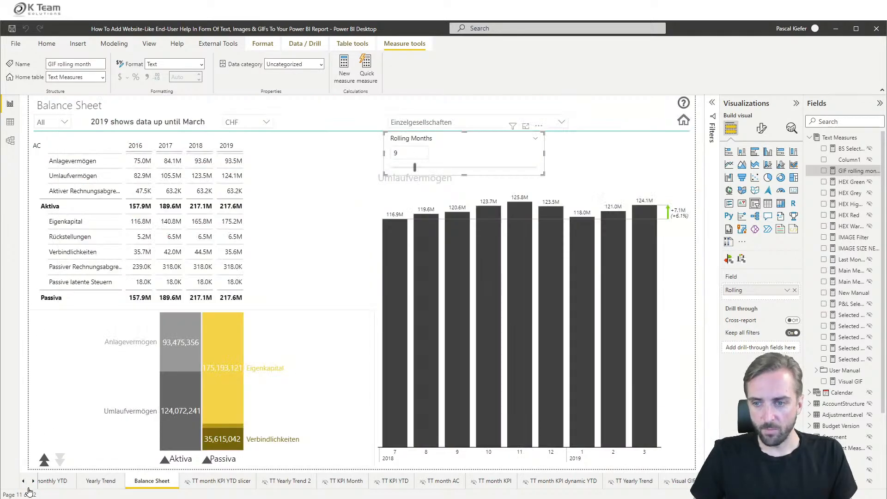
Step: Go to Page 1 and select the HTML visual that shows the manual
click(688, 482)
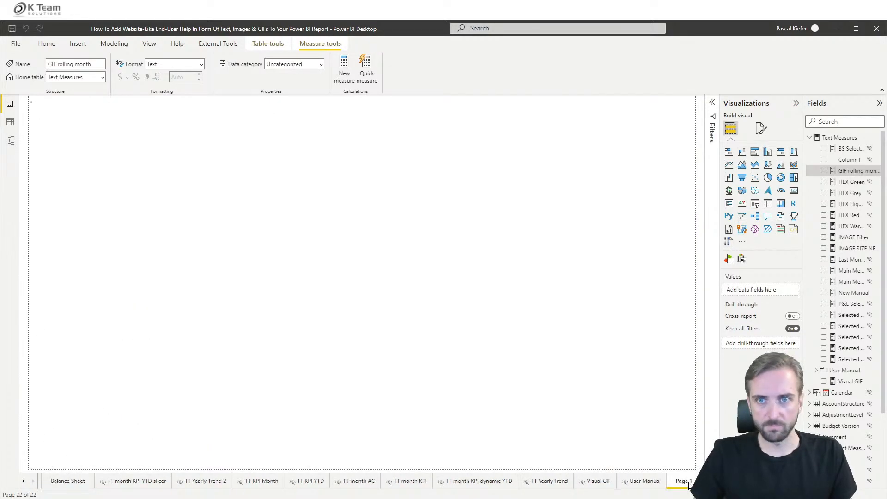
scroll(283, 270, down, 3)
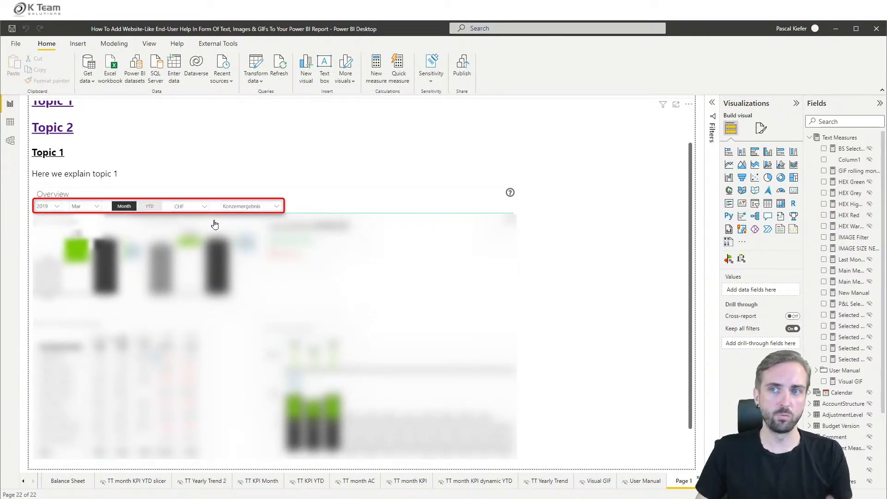
scroll(152, 198, down, 3)
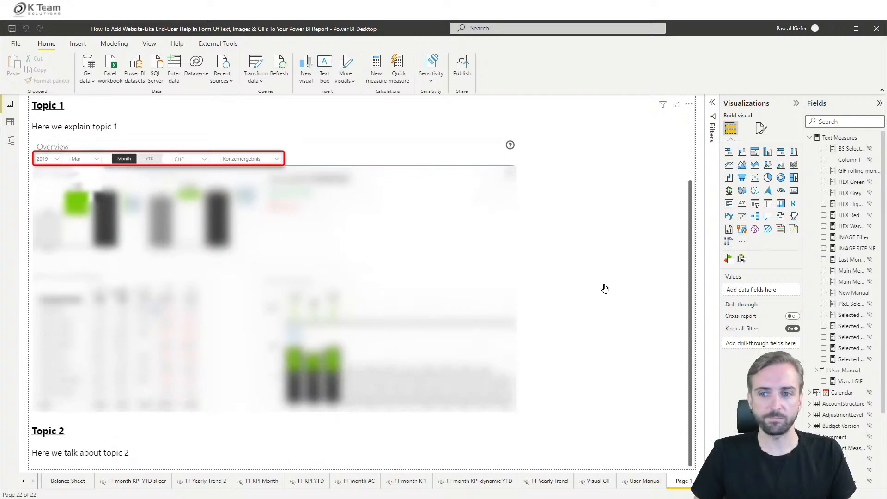
click(387, 237)
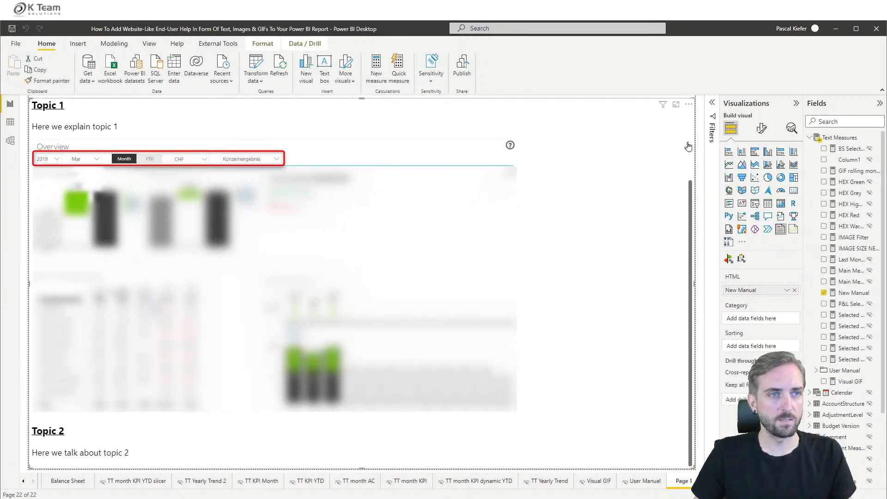
Step: Append &[GIF rolling month] after the Topic 2 paragraph in the New Manual measure and follow the Topic 2 link in the visual
click(853, 293)
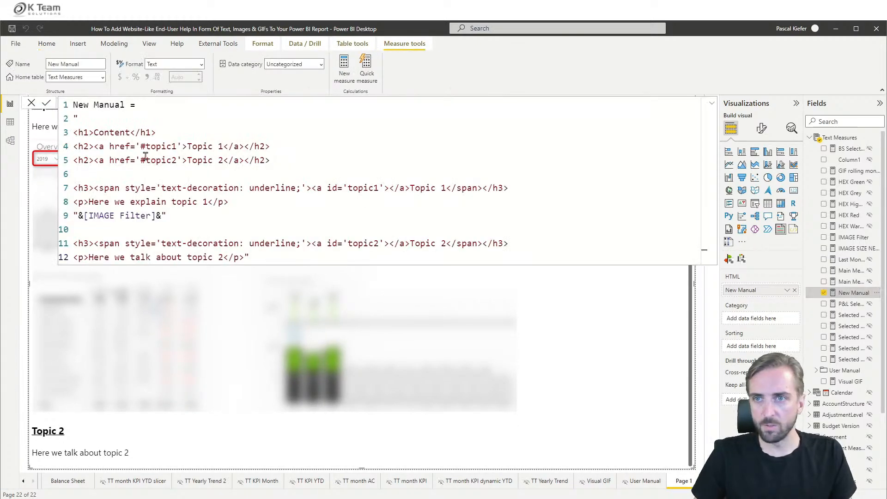
click(274, 257)
key(Return)
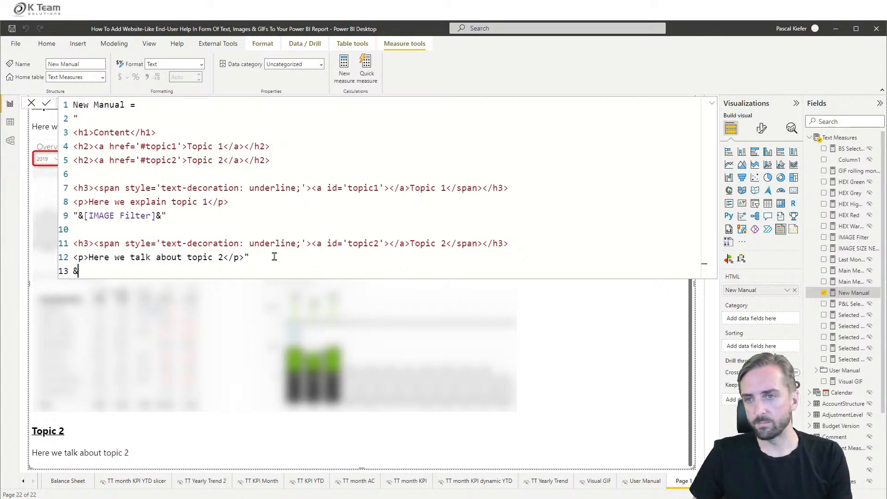
text(&gif)
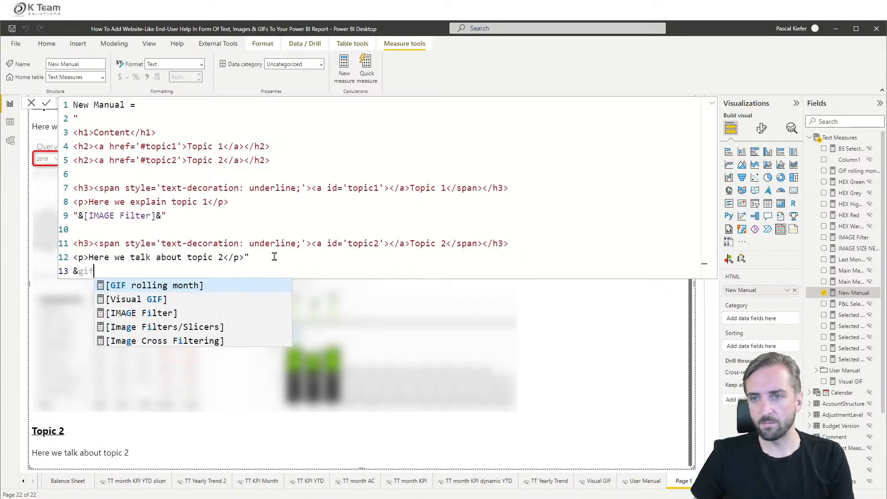
click(187, 285)
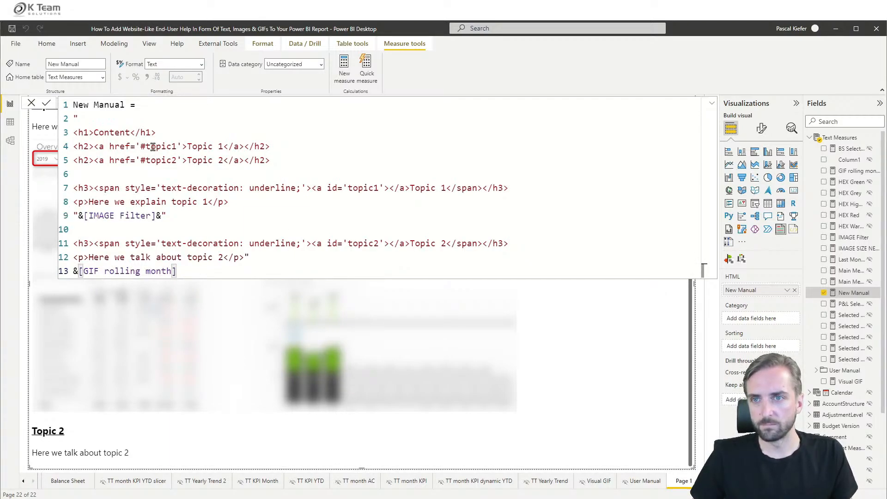
click(31, 103)
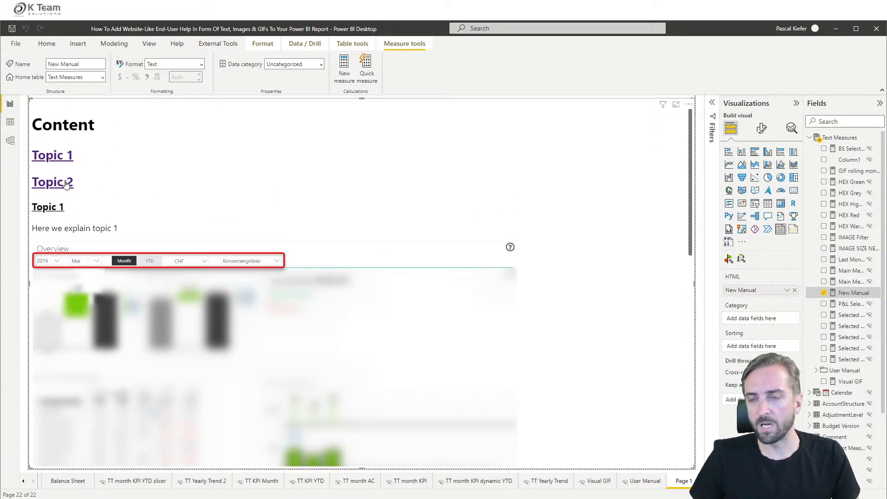
click(66, 183)
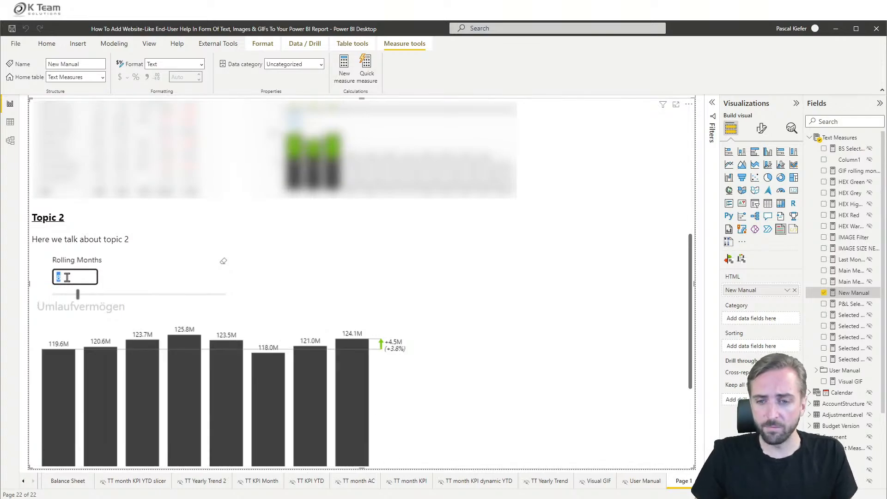
Step: Switch to Microsoft Azure Storage Explorer and select HTML Text Styler Introduction.mp4 in the publicfiles videos folder to use its file actions
key(alt+Tab)
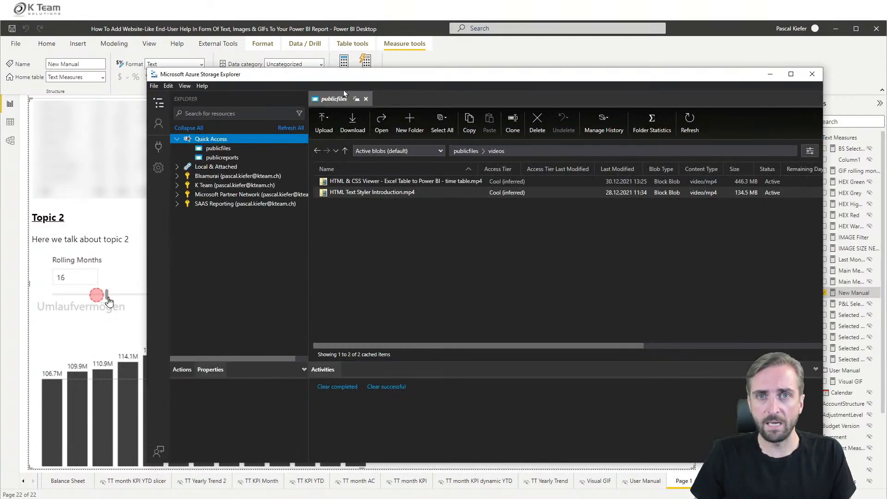
drag(340, 81, 323, 75)
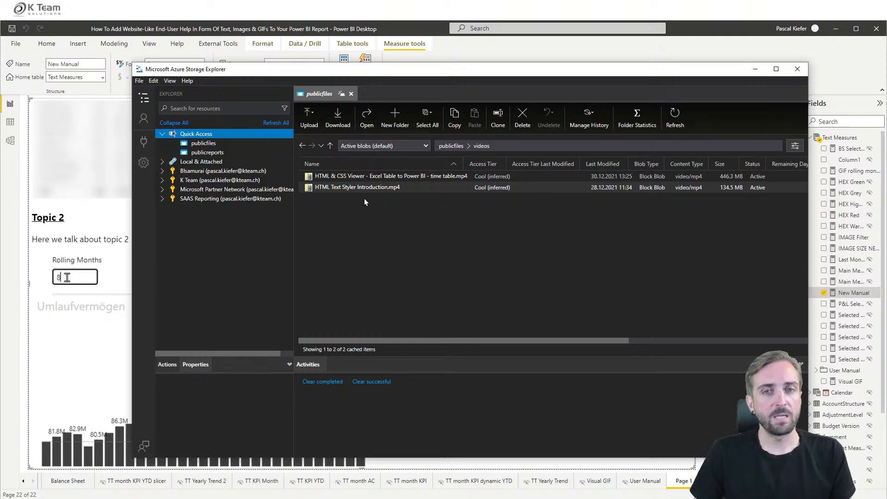
click(347, 189)
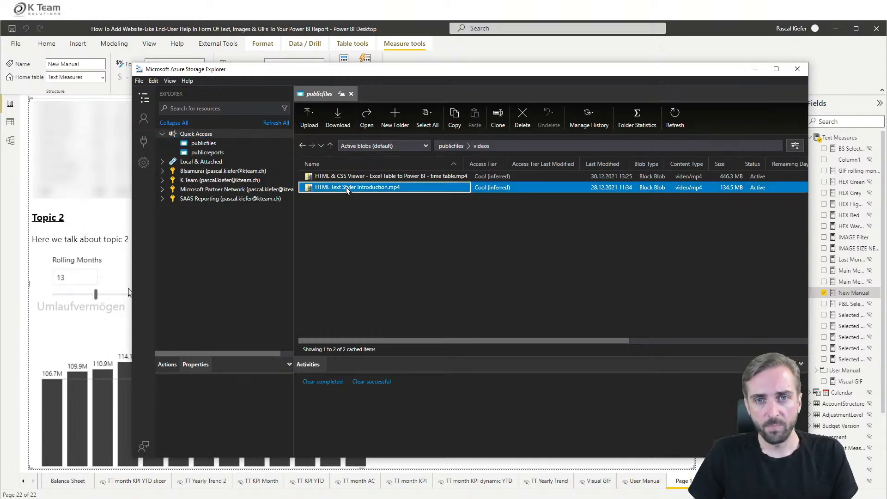
right_click(346, 187)
click(385, 222)
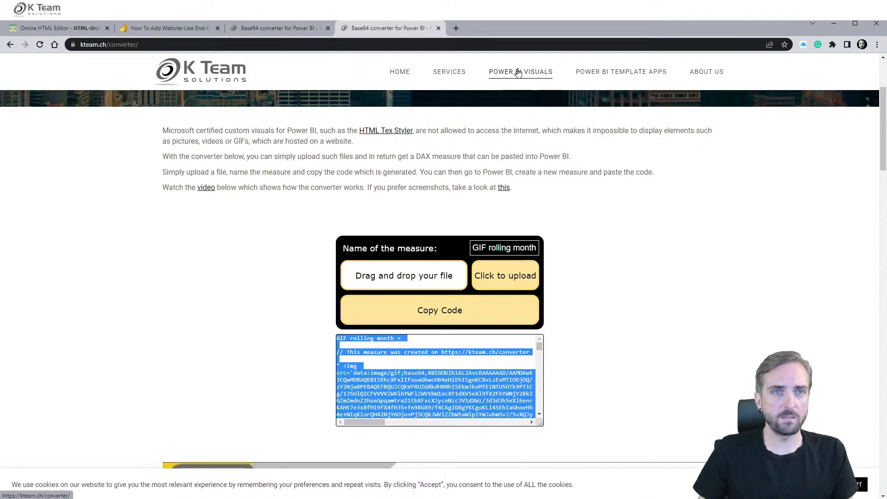
Step: Go to the Knowledge Base on the K Team site, search it for "video" and open the Add videos article
scroll(518, 73, up, 3)
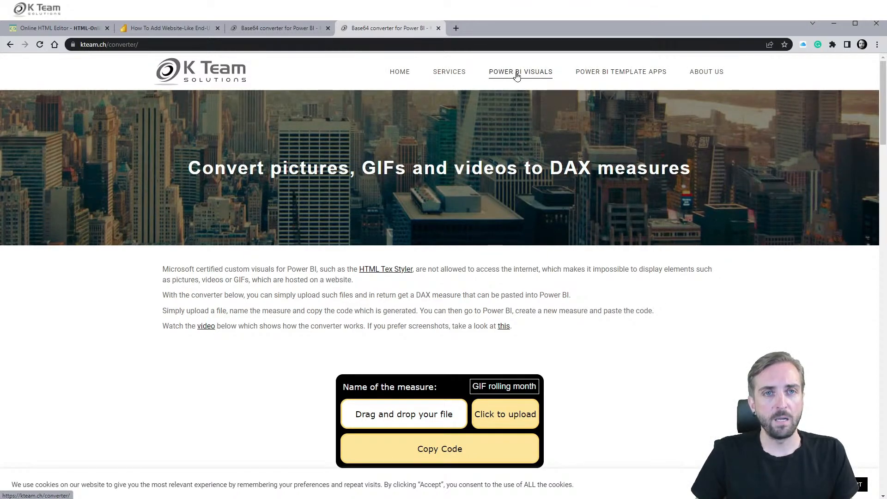
mouse_move(517, 75)
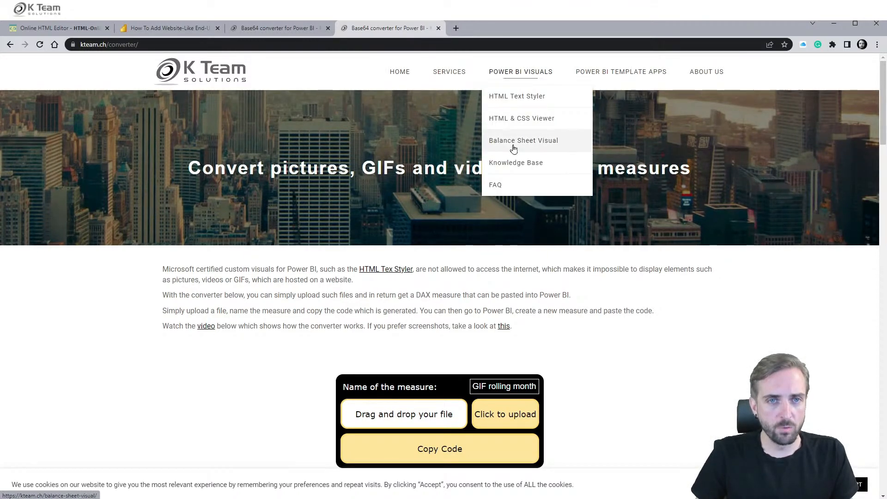
click(516, 161)
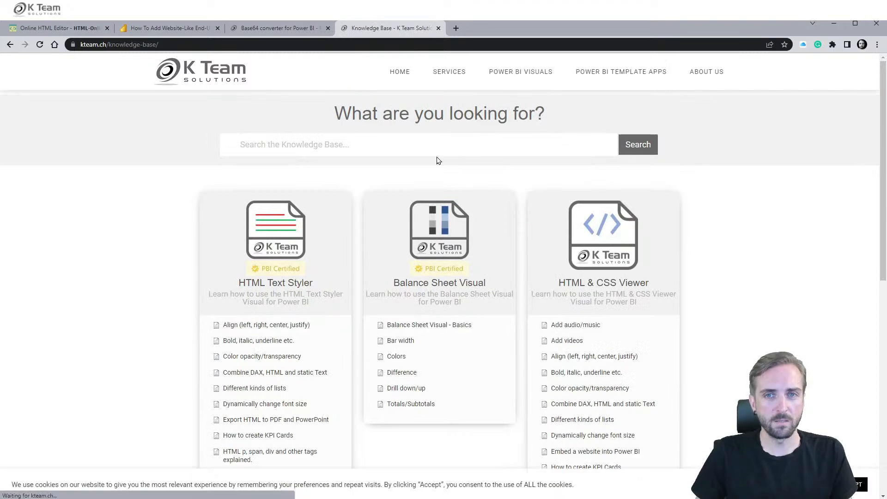
click(417, 151)
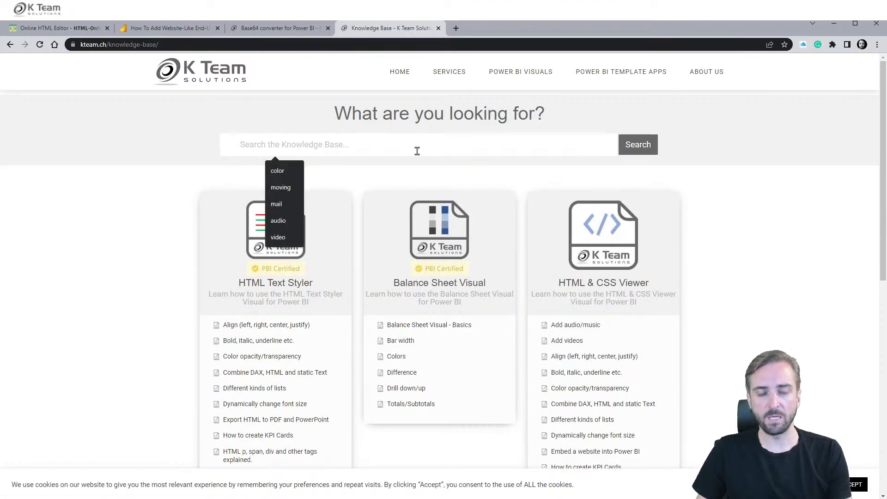
text(video)
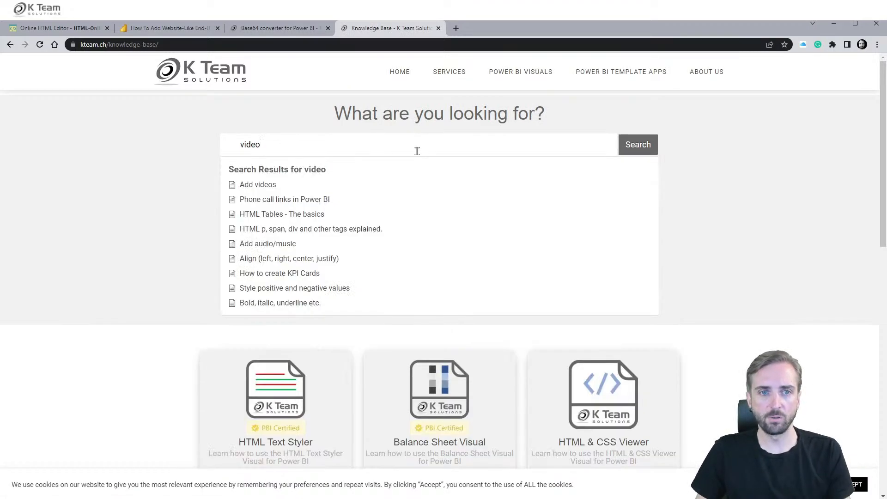
click(260, 187)
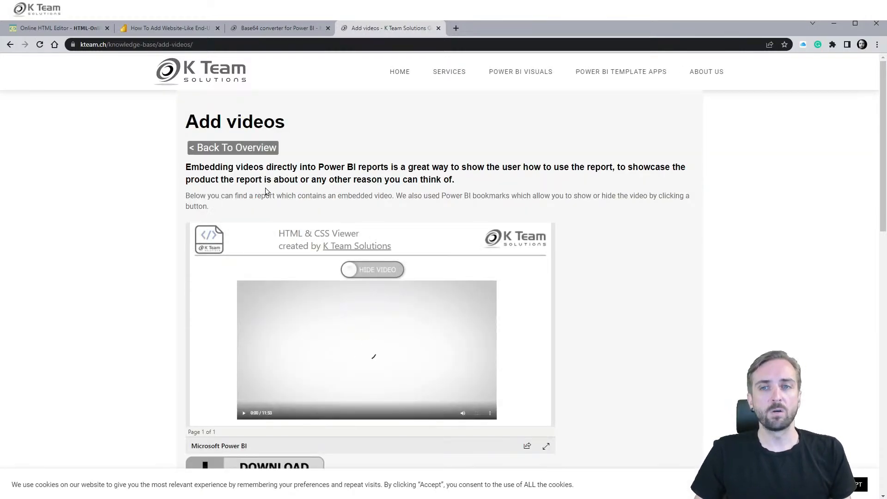
Step: Read the introduction of the Add videos article, then download its sample file and open the downloaded KB Adding videos report
drag(198, 166, 391, 196)
click(452, 205)
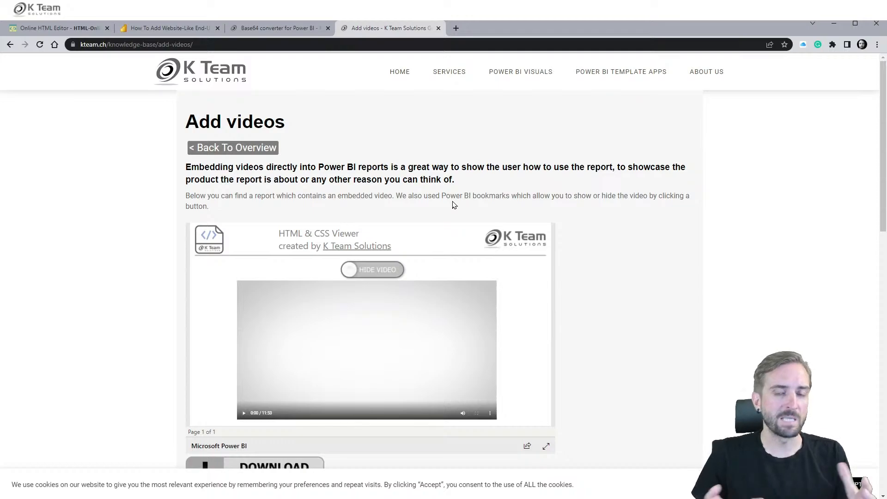
scroll(453, 205, down, 2)
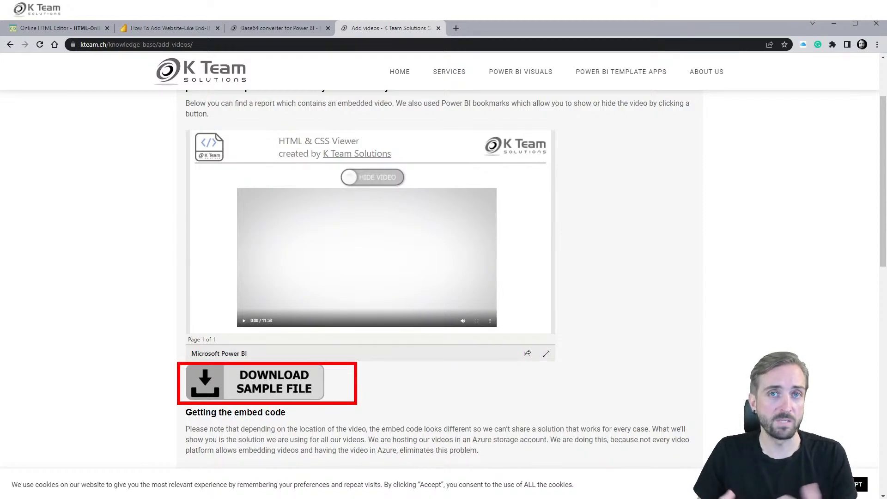
key(Escape)
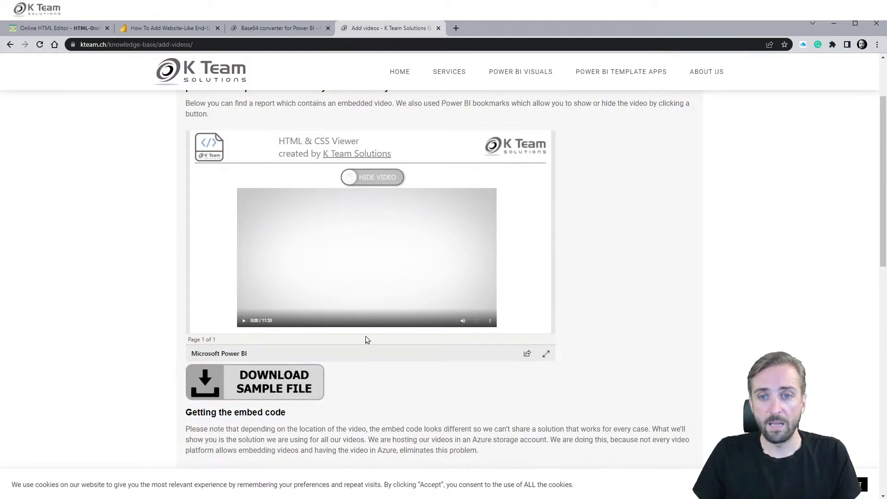
click(231, 378)
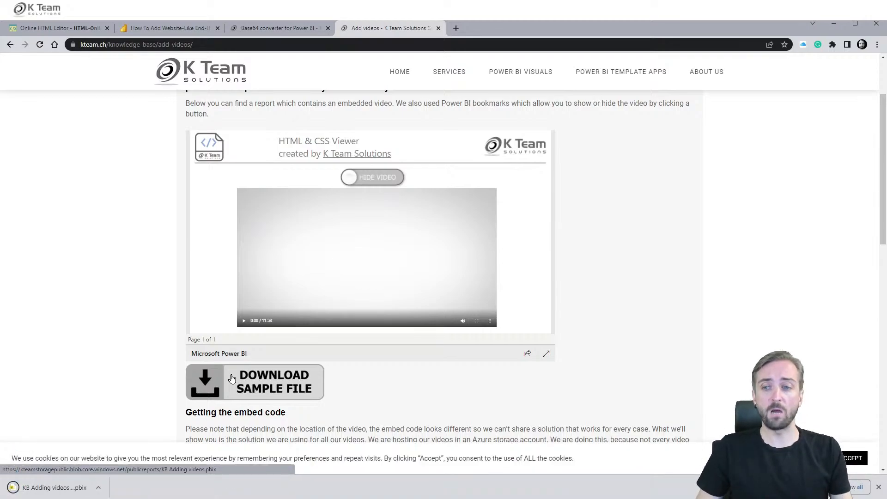
click(64, 489)
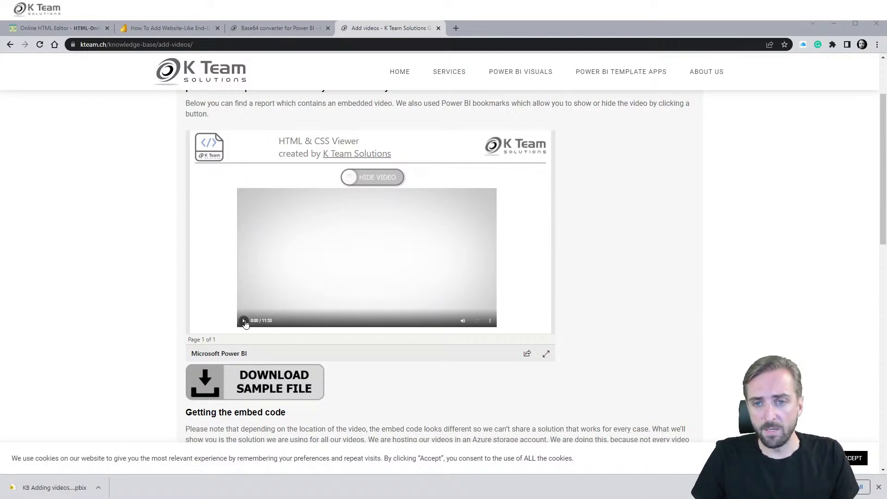
Step: Play a few seconds of the video embedded in the article's sample report and pause it
click(244, 321)
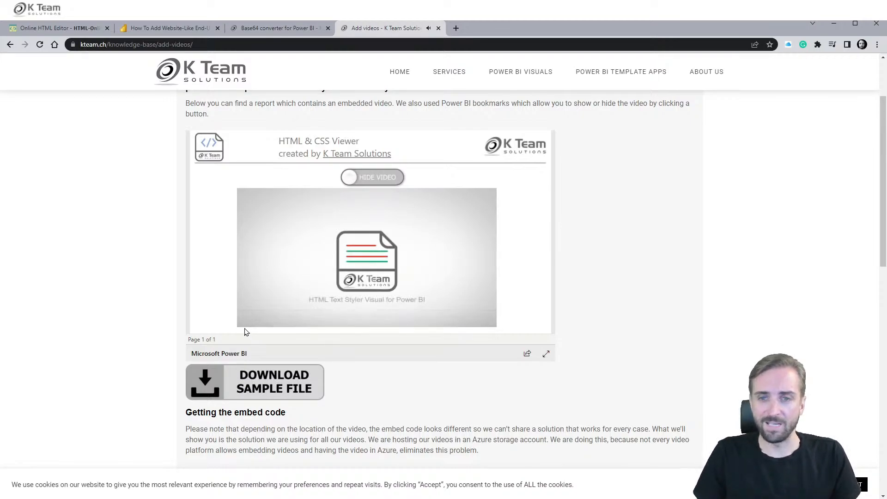
mouse_move(242, 327)
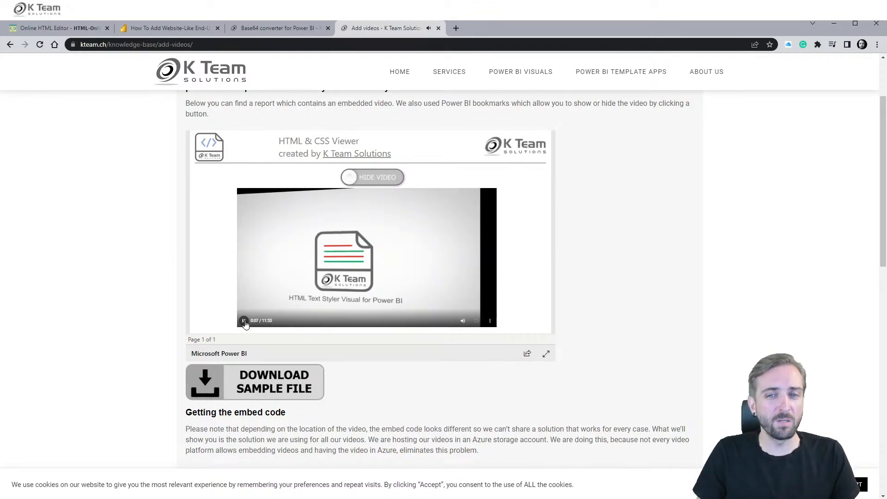
click(244, 322)
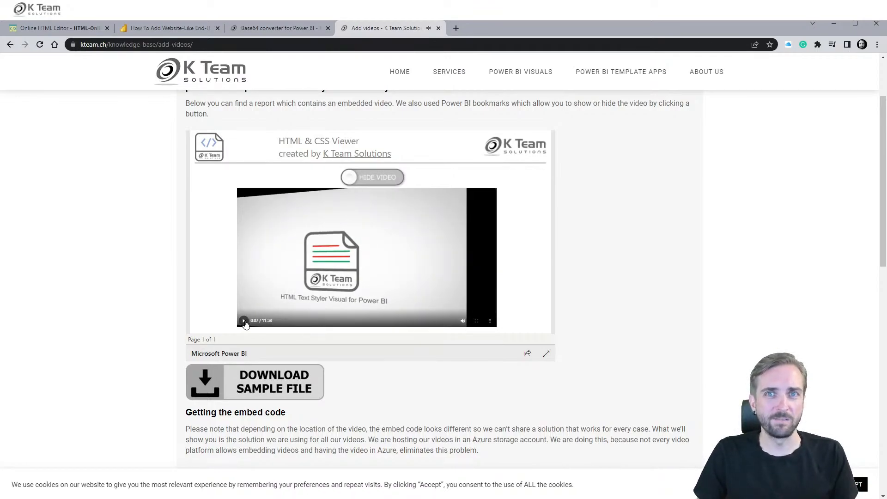
Step: Switch to the KB Adding videos report in Power BI Desktop and open the Video measure's formula with enlarged text
key(alt+Tab)
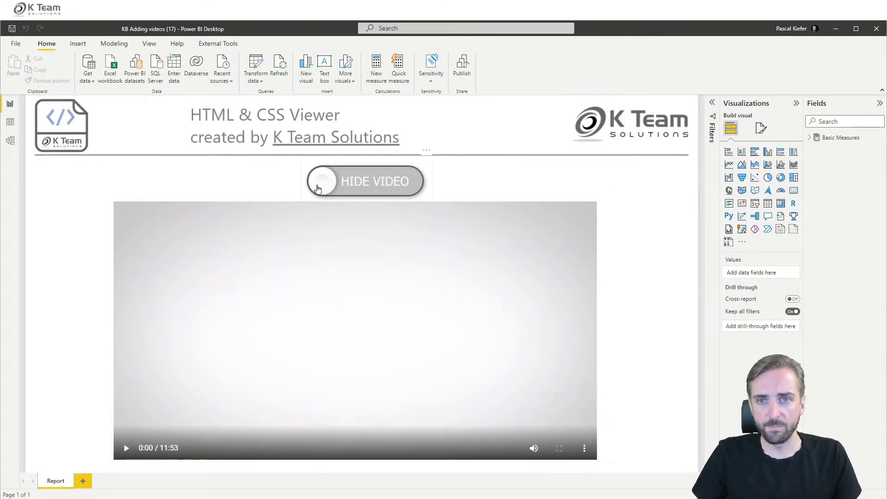
click(606, 225)
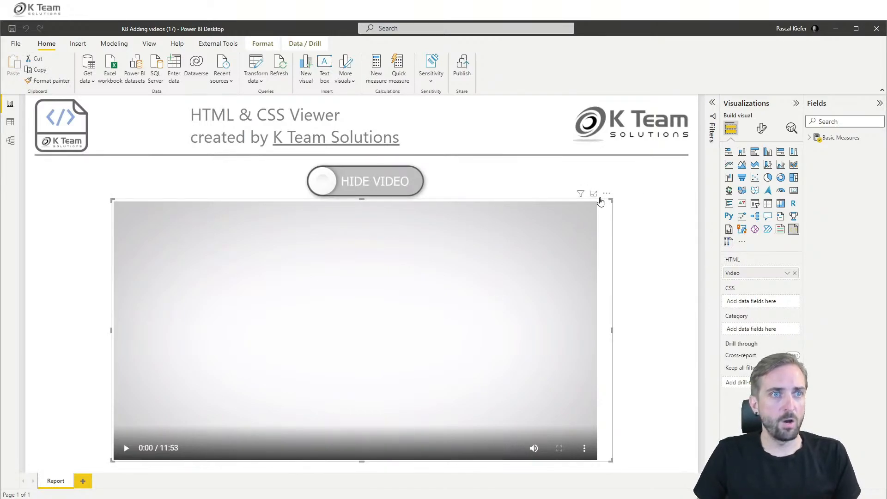
click(809, 137)
click(845, 149)
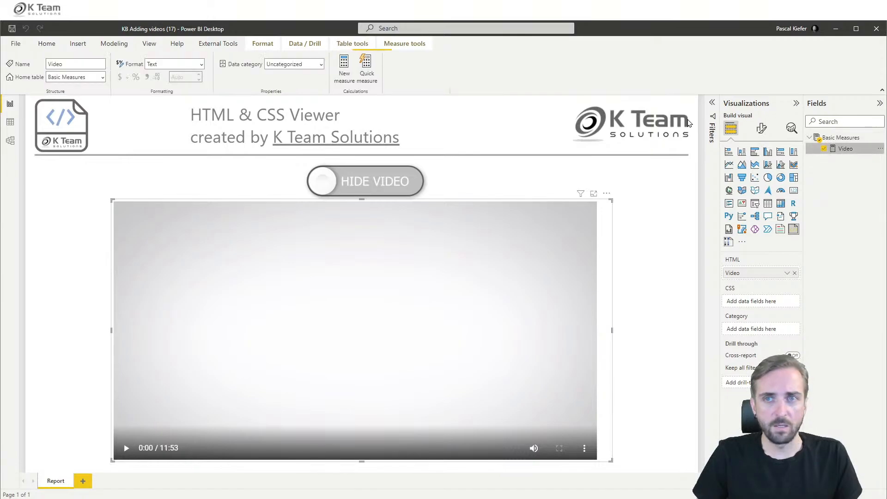
click(130, 110)
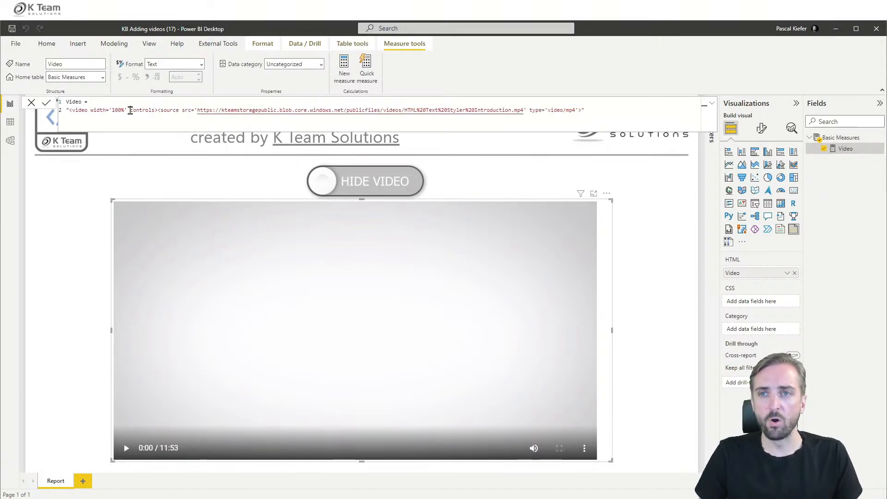
scroll(130, 110, up, 3)
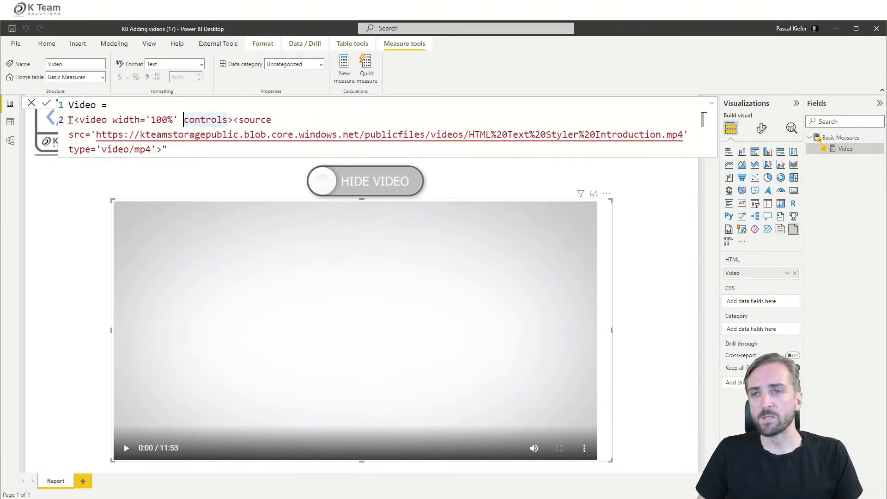
Step: Examine the Video measure's HTML: the video tag, its width of 100%, the source element and the controls attribute
drag(74, 119, 107, 120)
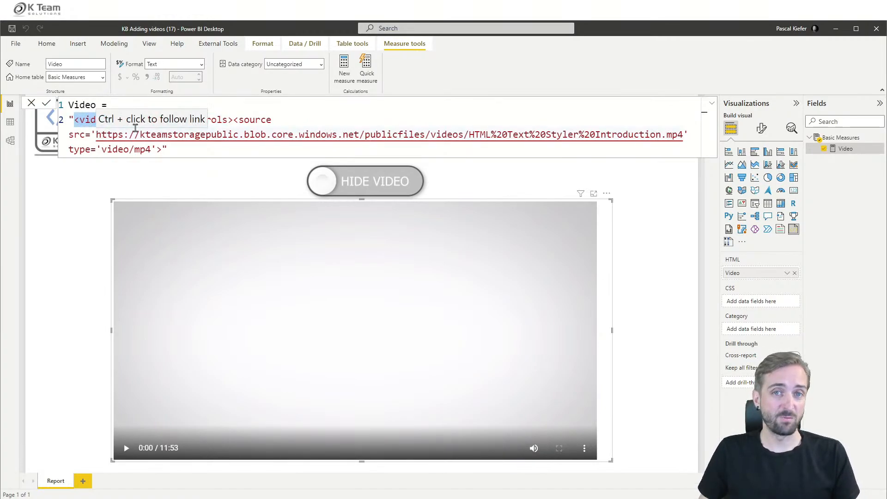
click(277, 133)
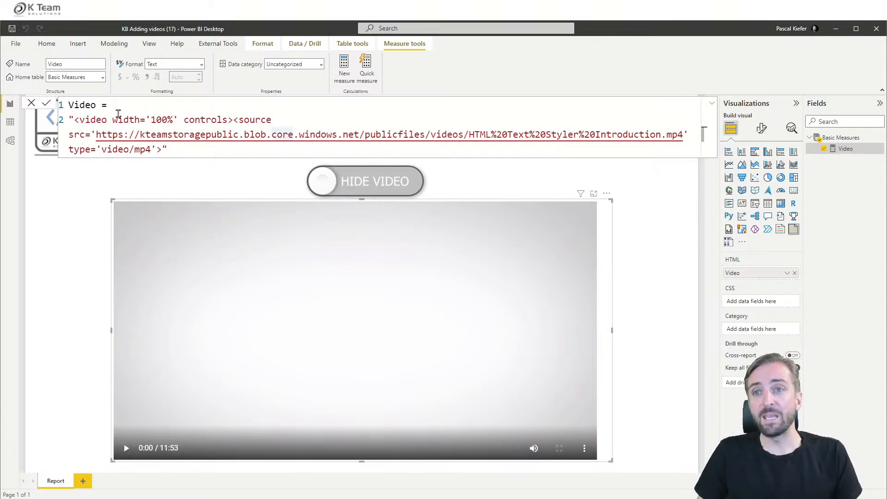
drag(113, 119, 174, 120)
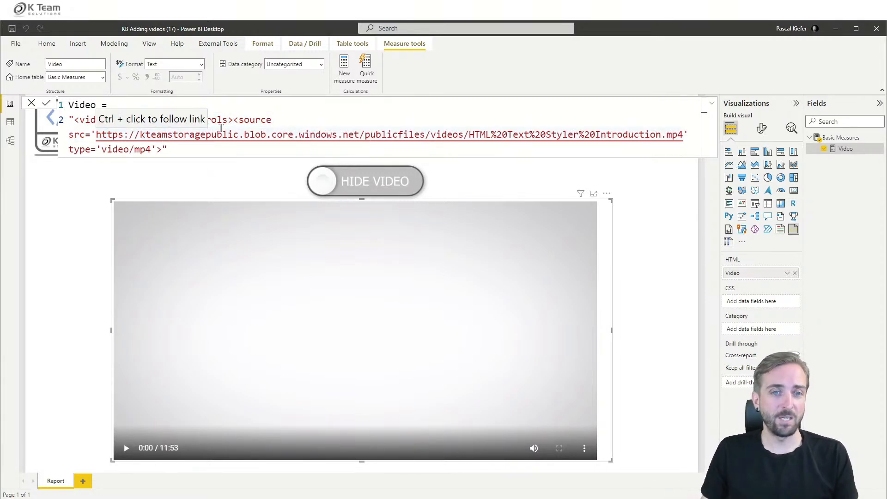
click(273, 119)
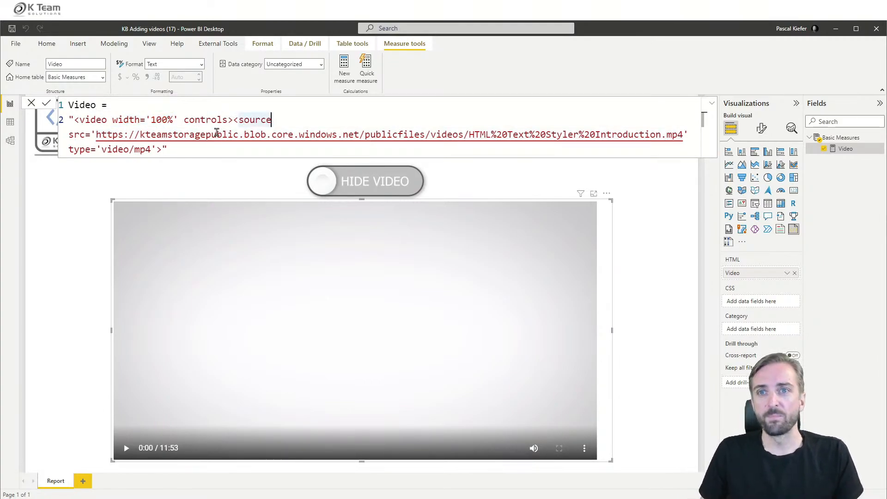
drag(228, 122, 185, 115)
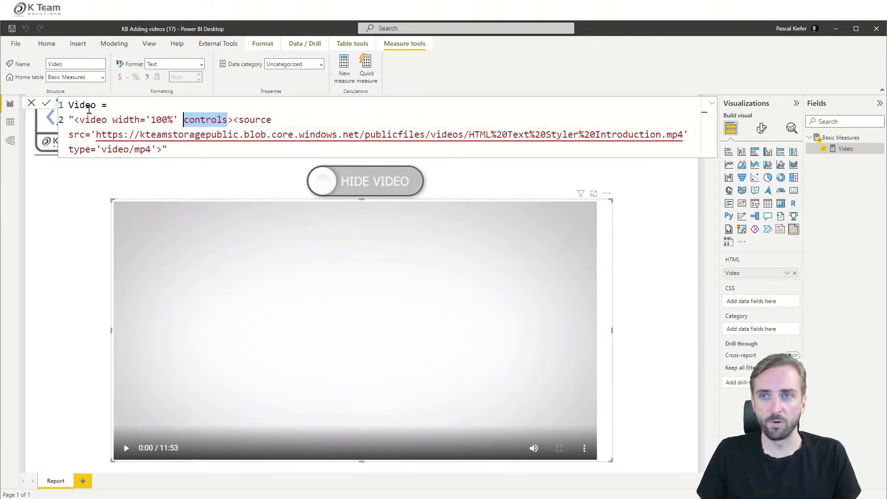
Step: Copy the entire Video measure code into a new measure in the manual report's Text Measures table and select its src video URL
click(77, 120)
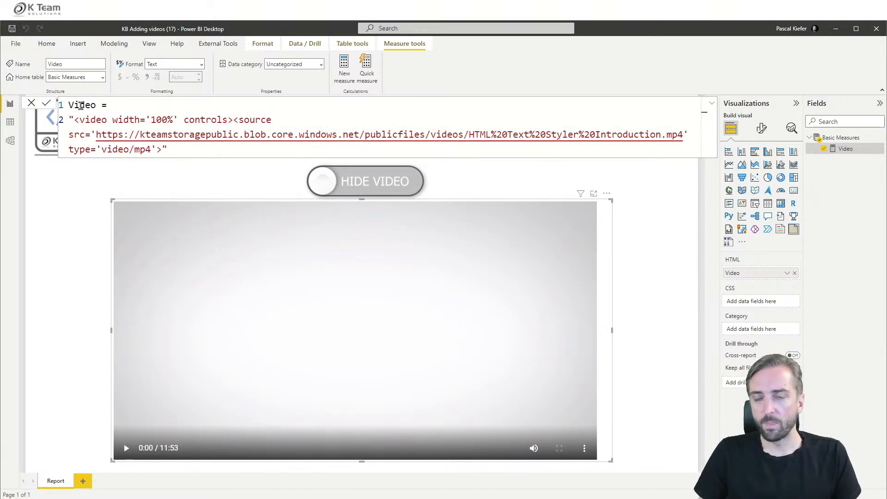
key(ctrl+a)
key(ctrl+c)
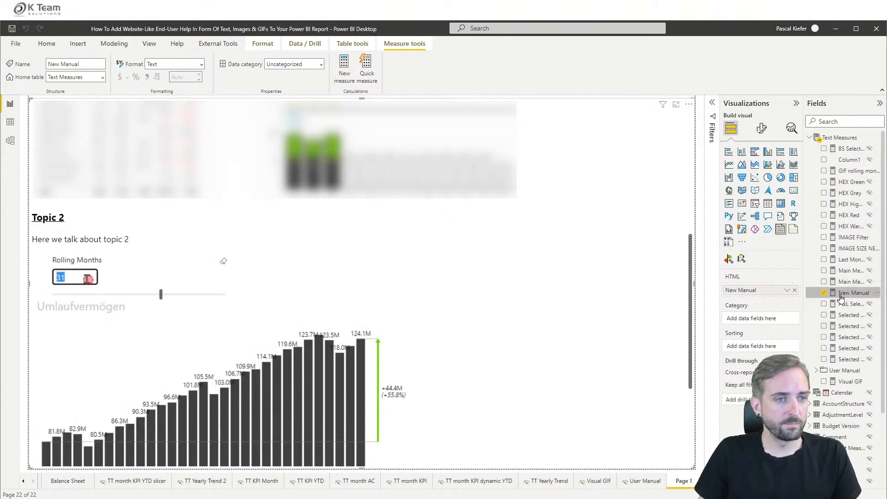
right_click(841, 297)
click(795, 312)
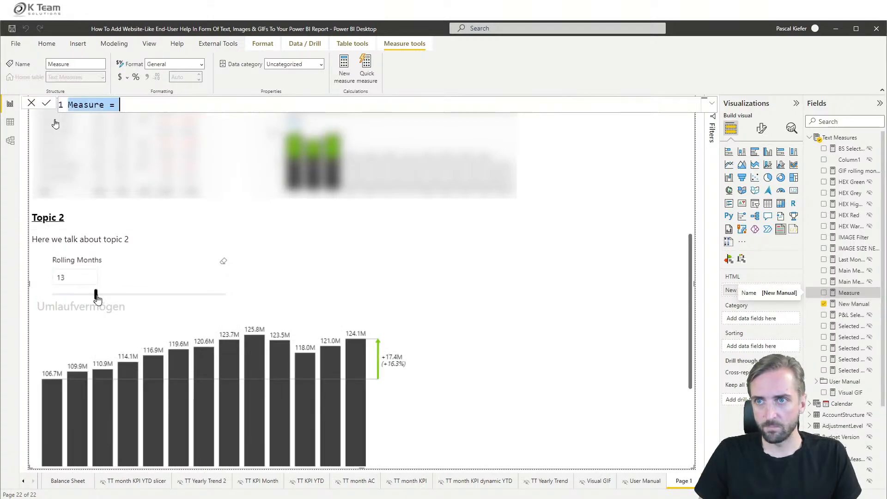
key(ctrl+v)
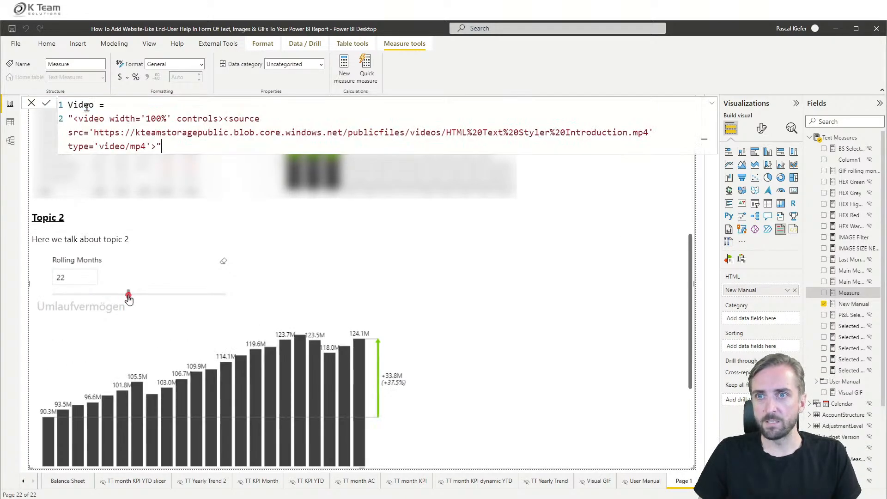
double_click(61, 277)
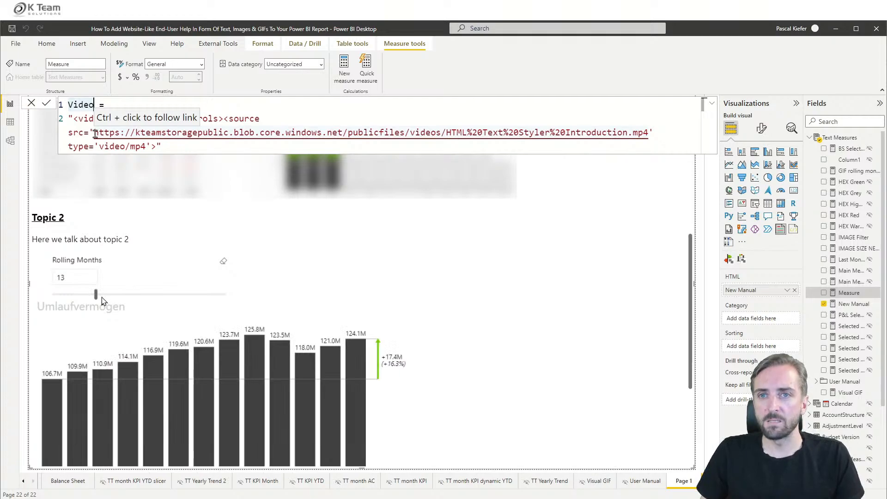
drag(94, 133, 649, 132)
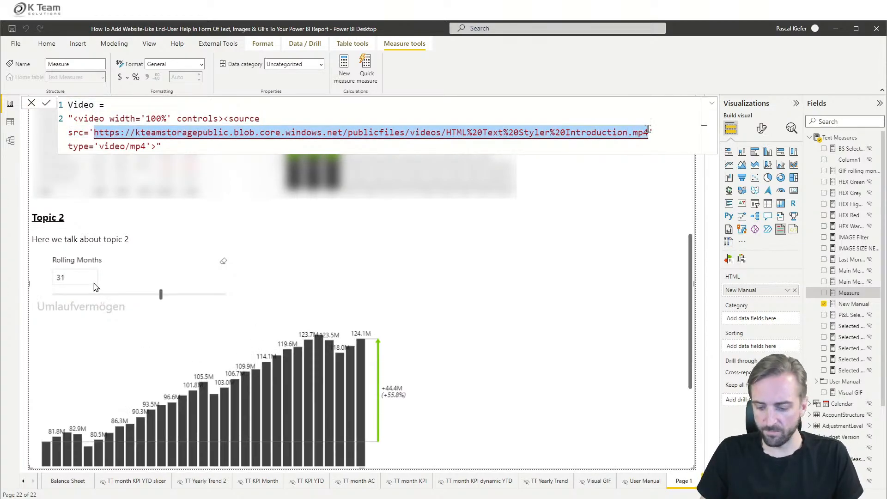
key(super+v)
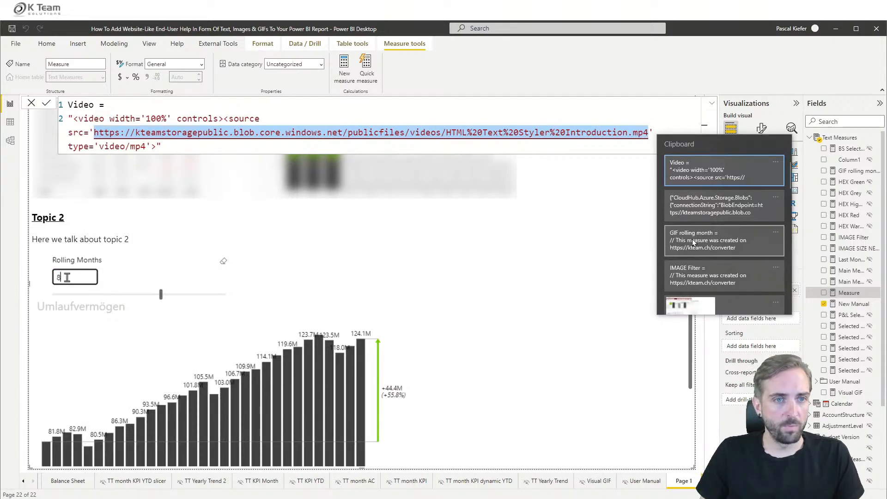
scroll(700, 221, down, 2)
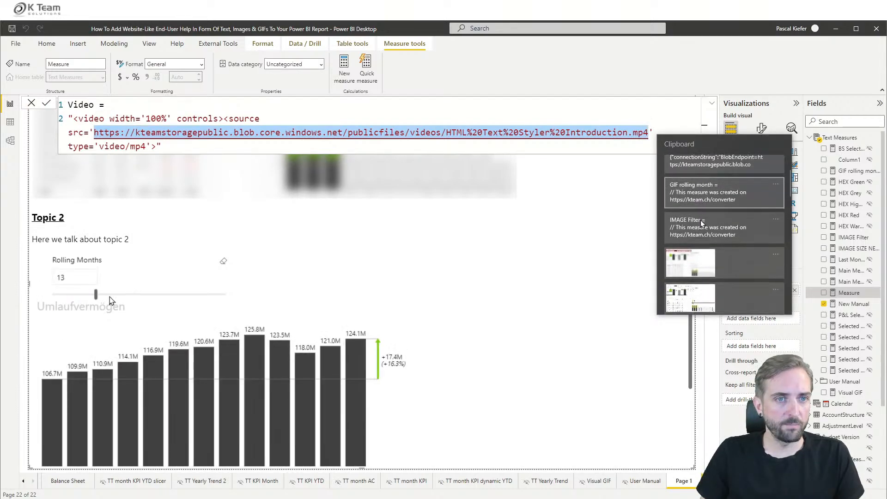
scroll(700, 221, up, 2)
click(475, 87)
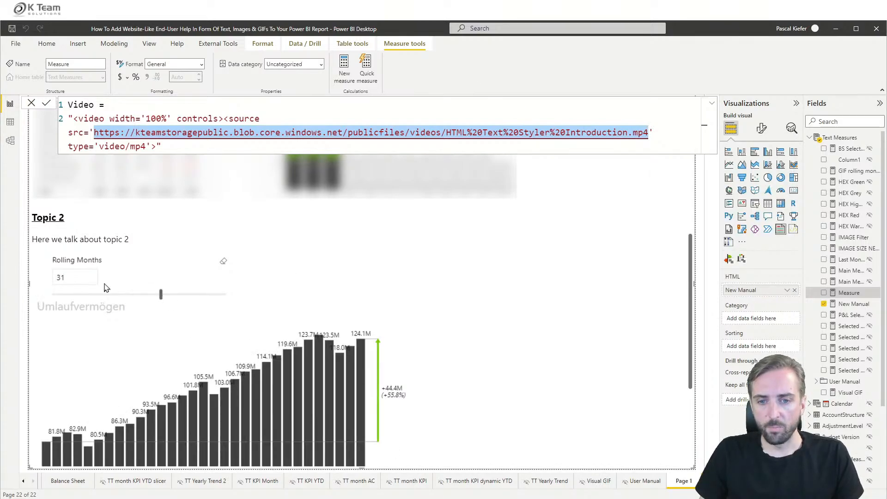
Step: Switch to Microsoft Azure Storage Explorer and copy the URL of HTML Text Styler Introduction.mp4
key(alt+Tab)
right_click(398, 190)
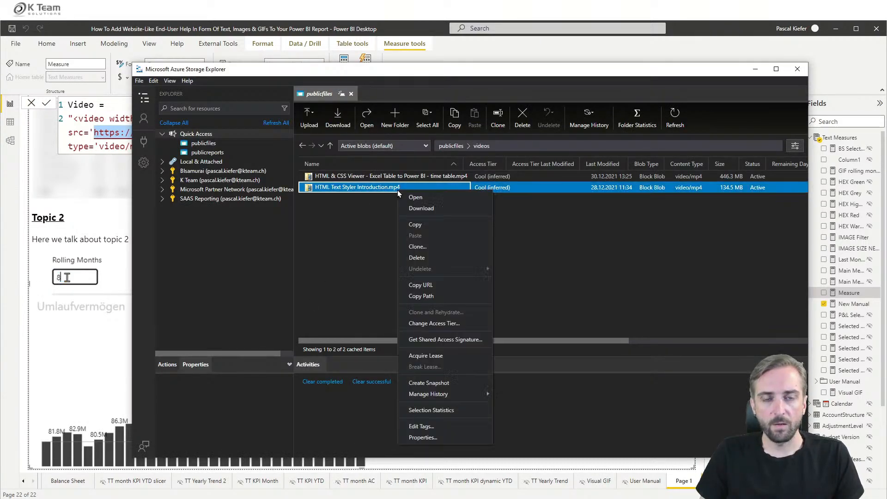
click(425, 286)
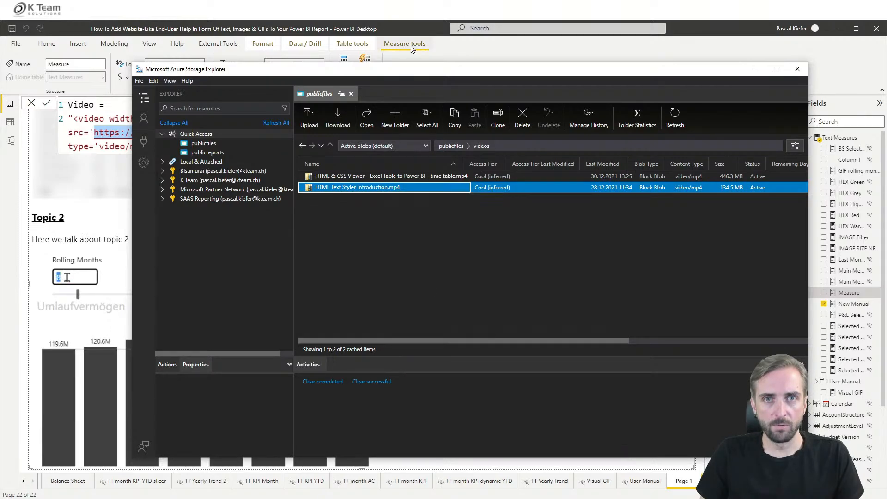
Step: Switch back to Power BI Desktop and replace the Video measure's src address with the copied URL of HTML Text Styler Introduction.mp4
click(425, 26)
key(ctrl+v)
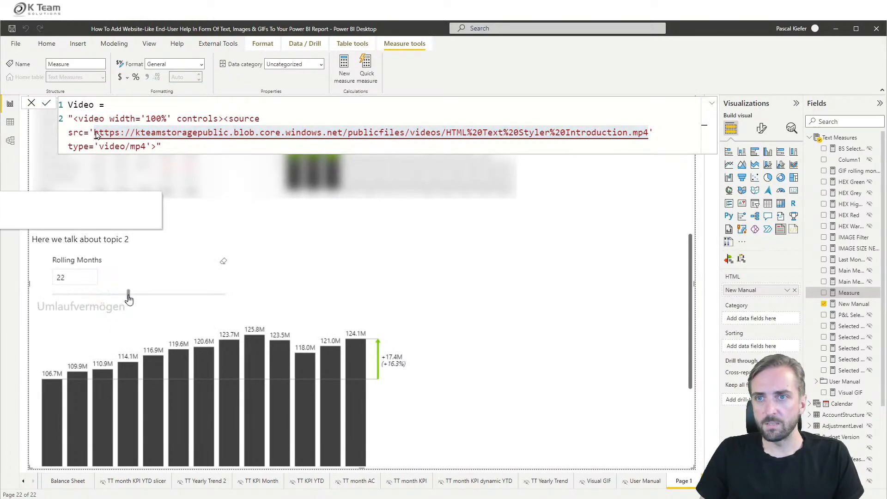
drag(128, 296, 162, 293)
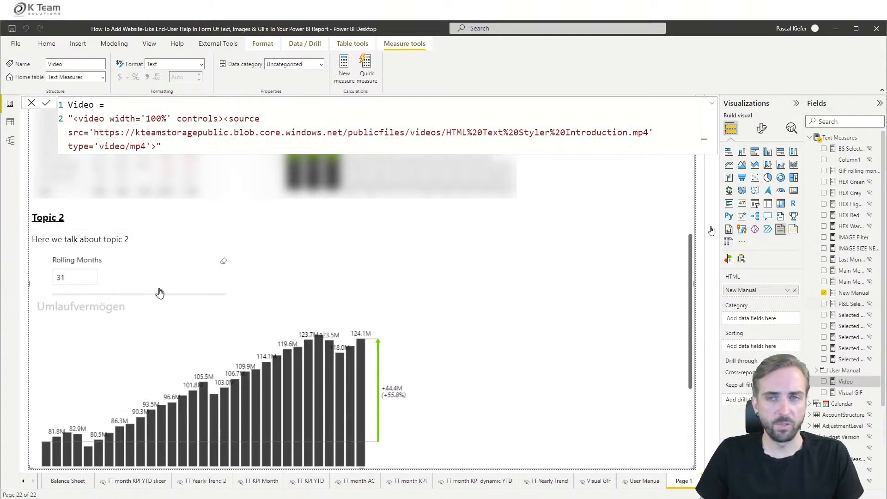
click(852, 294)
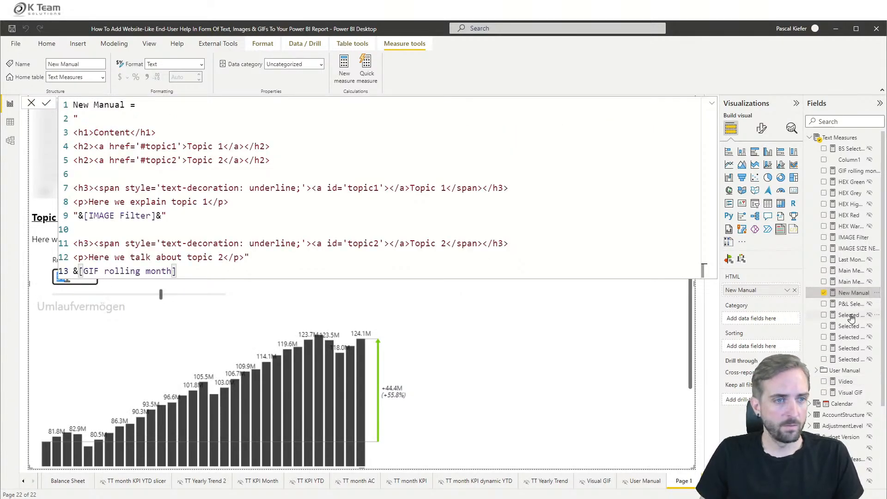
click(845, 384)
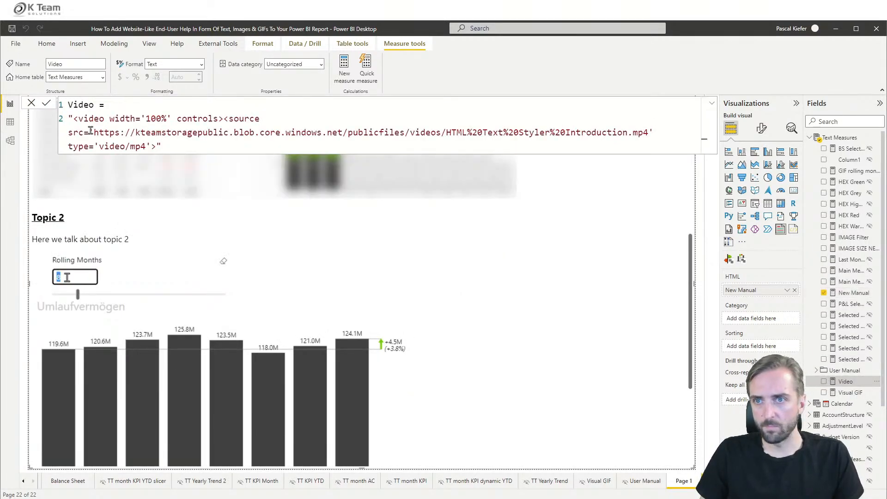
drag(93, 132, 642, 134)
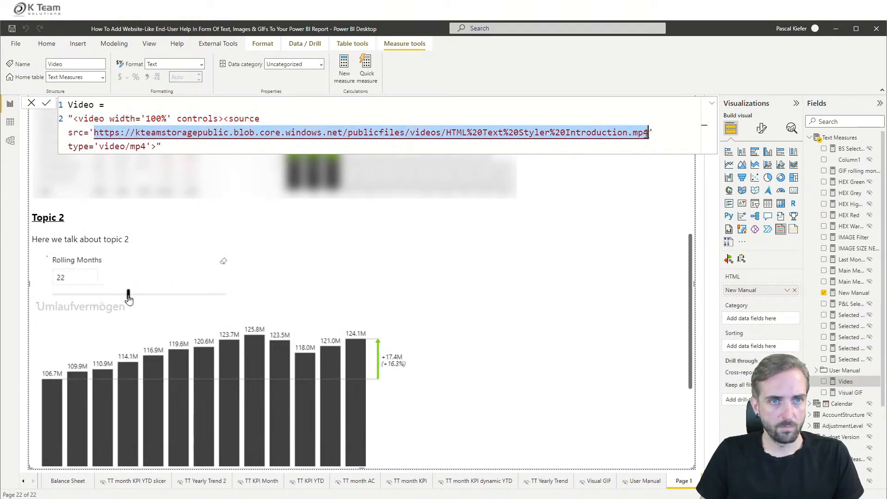
key(ctrl+v)
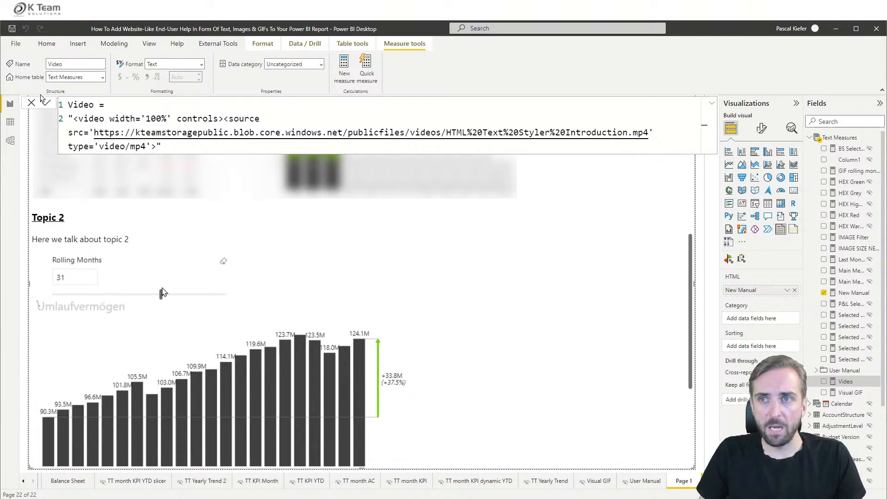
click(30, 99)
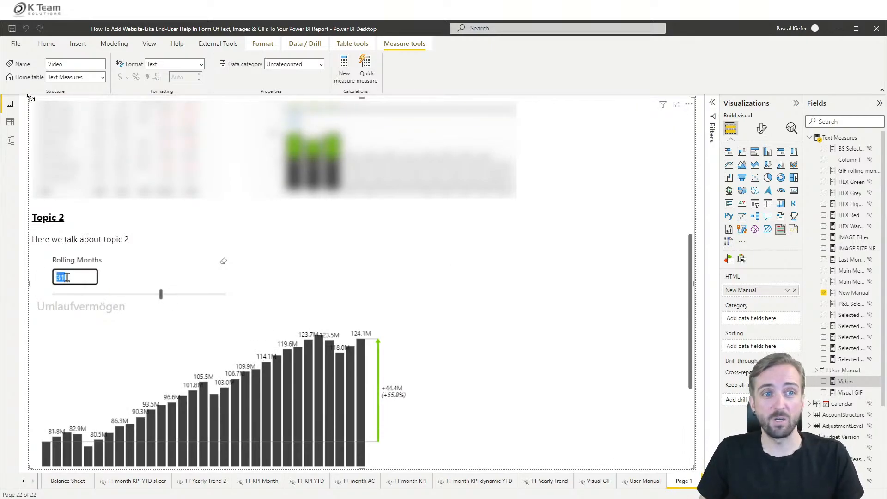
Step: Append &[Video] on a new line after the [GIF rolling month] reference in the New Manual measure
click(853, 292)
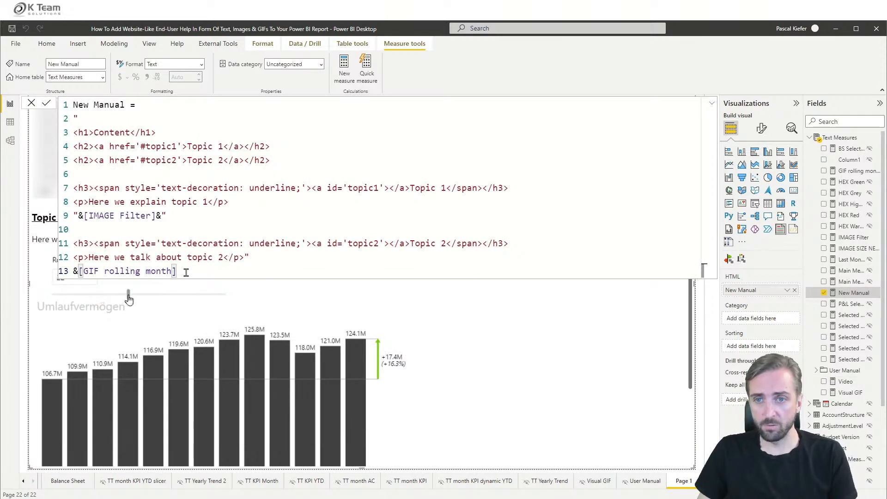
key(shift+Return)
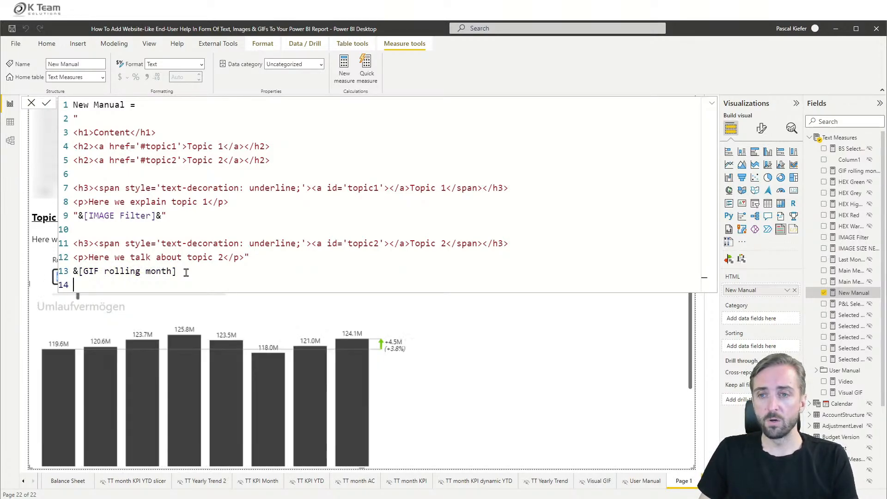
text(&")
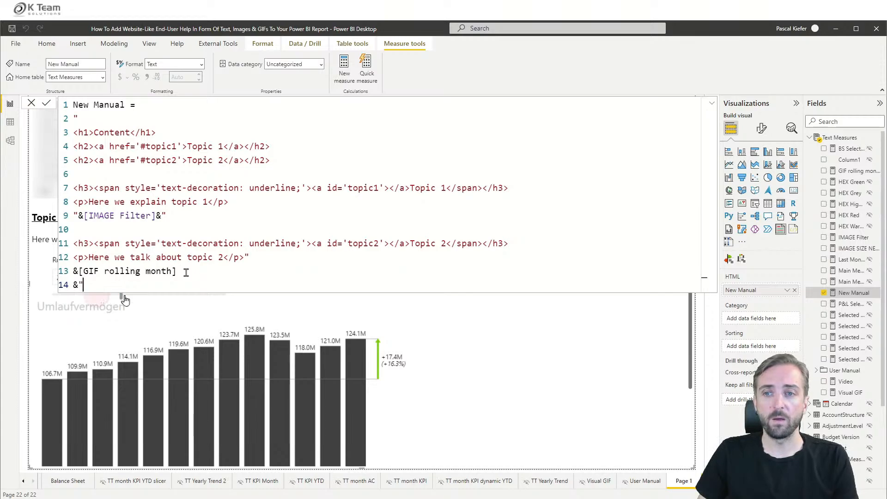
key(BackSpace)
key(BackSpace)
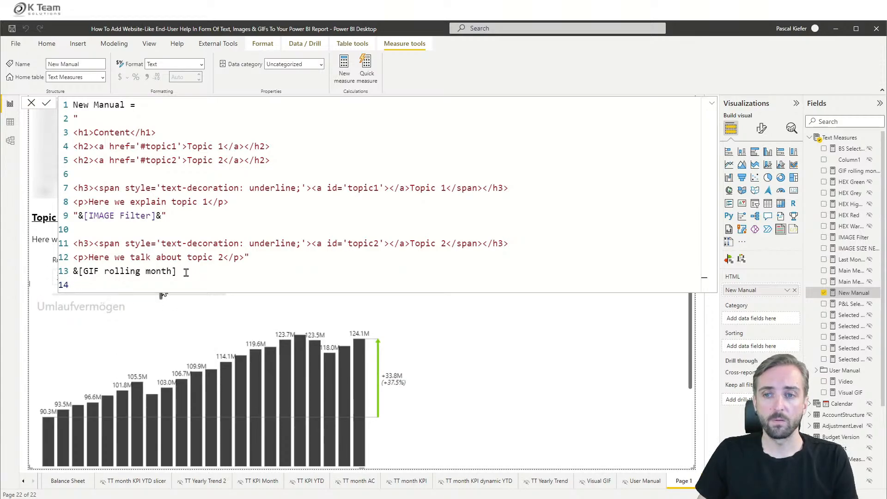
text(&[Video])
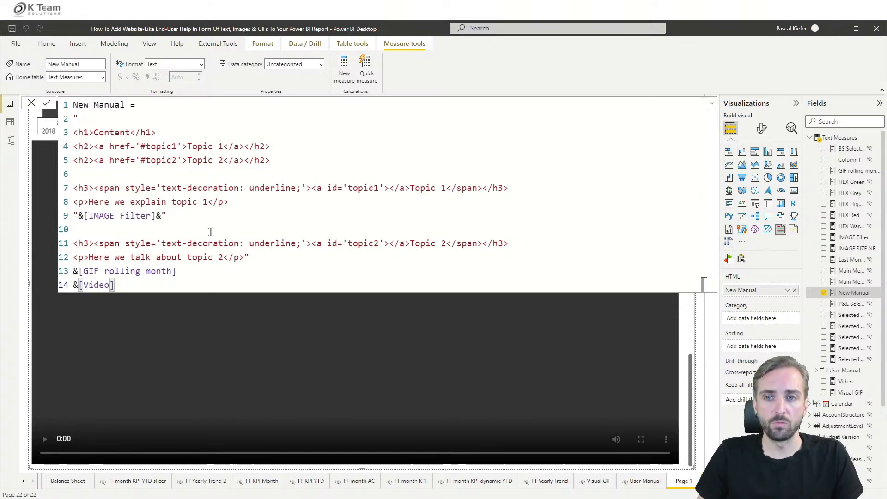
Step: Replace the fixed 100 in the Video measure's width attribute with a concatenated reference to the [IMAGE SIZE NEW] measure, keeping the percent sign
click(846, 382)
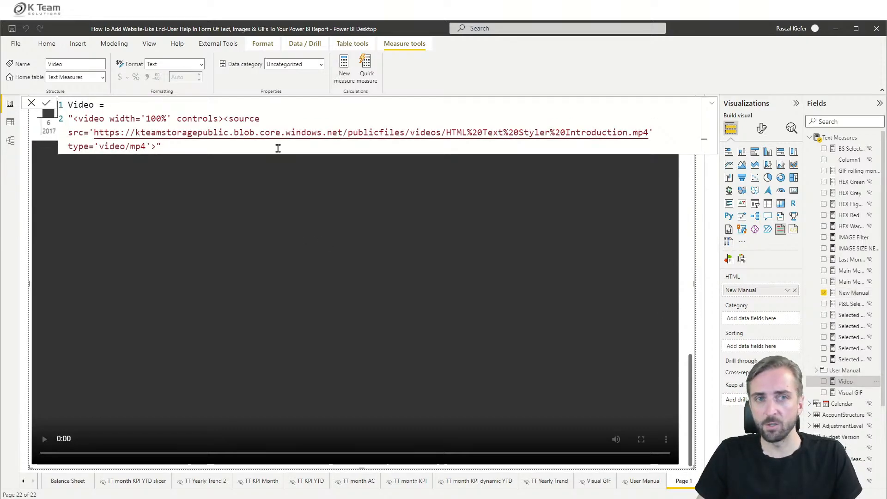
double_click(154, 118)
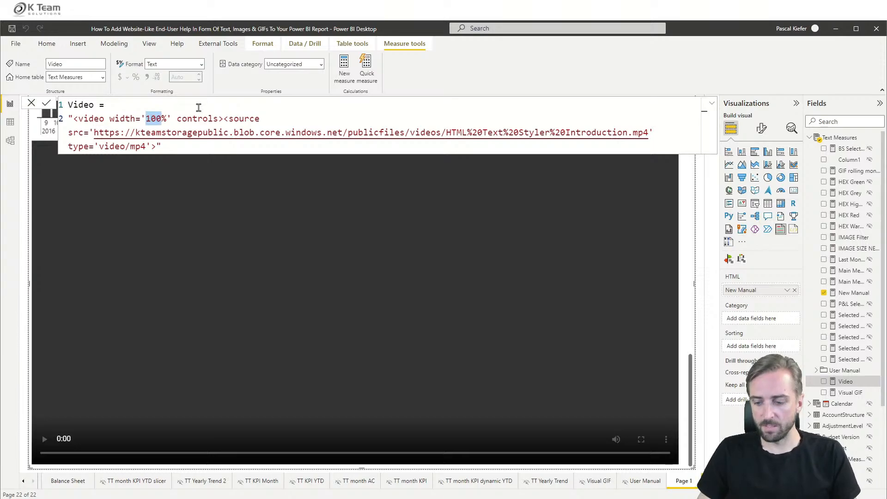
text("&&)
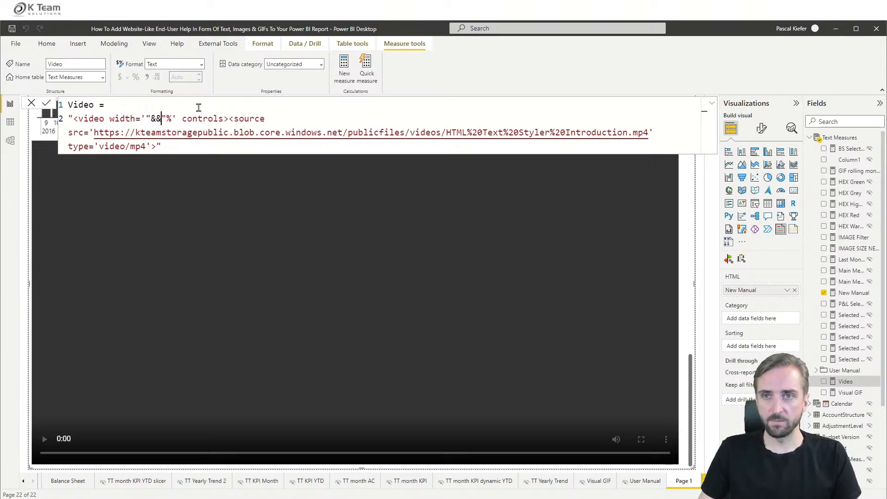
text([IMAGE SIZE NEW])
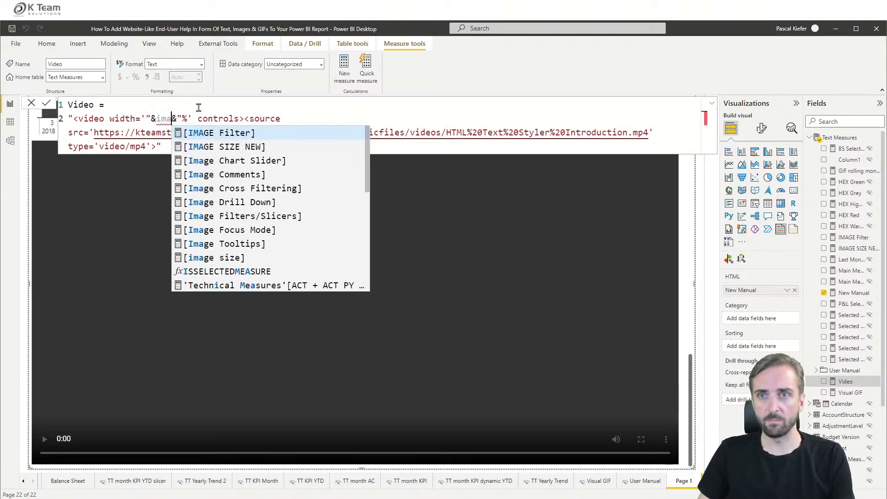
key(Down)
key(Tab)
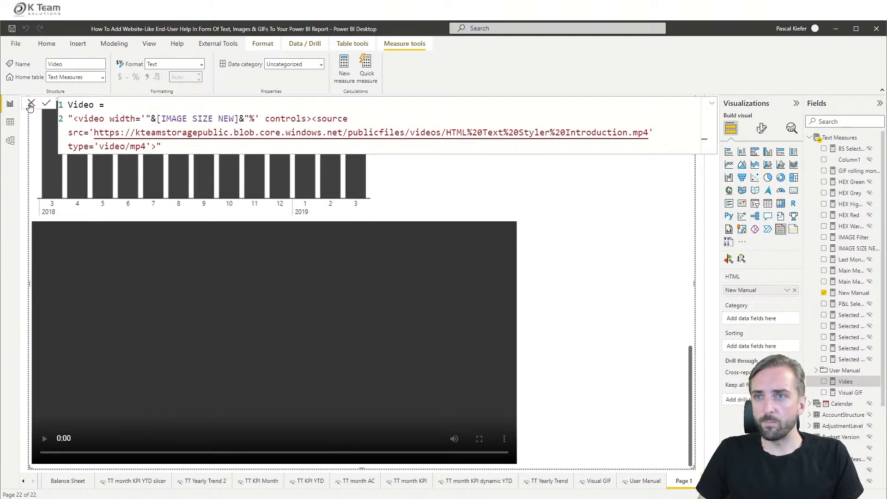
scroll(98, 402, up, 10)
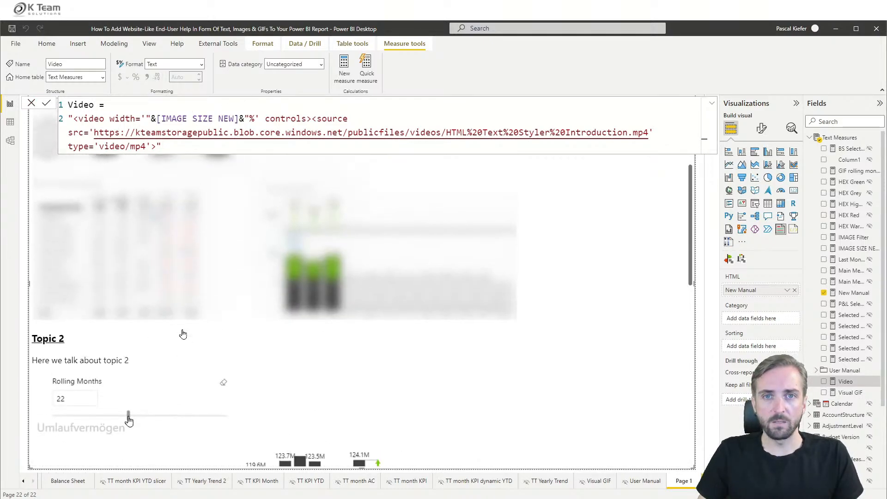
click(32, 103)
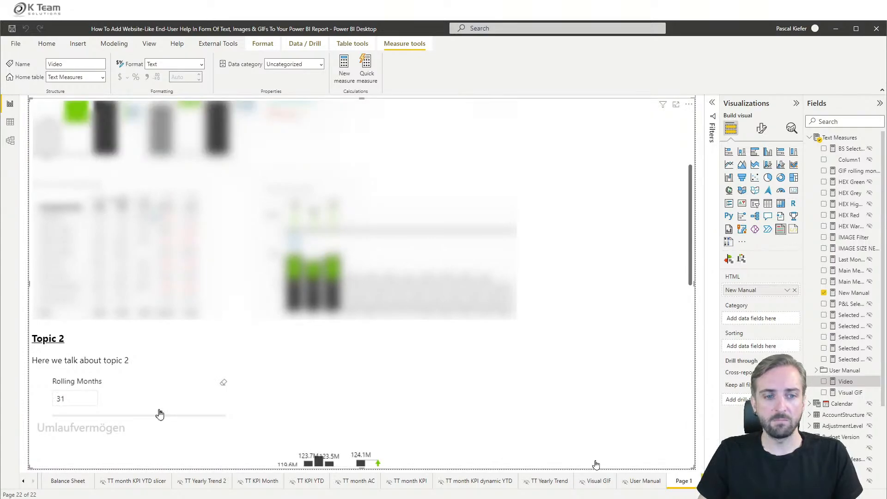
Step: Review the finished User Manual page, following its Cross Filtering link and reading on to the Focus Mode section
click(643, 481)
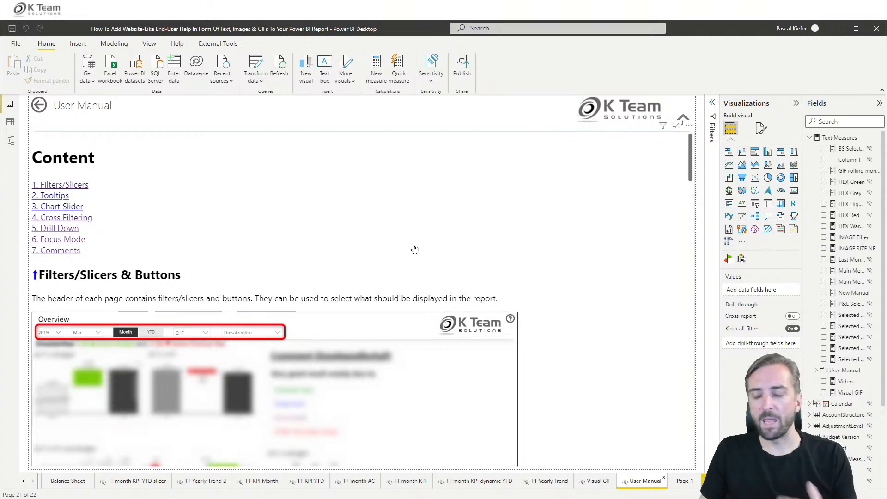
click(67, 218)
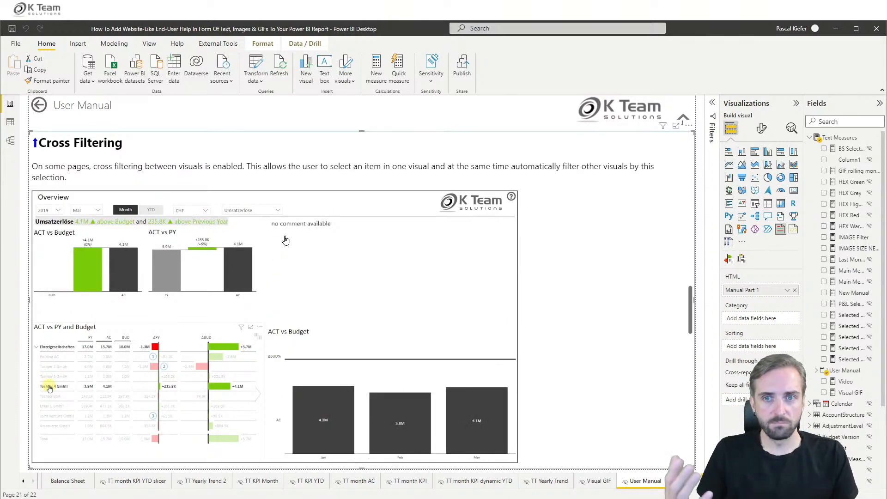
scroll(285, 239, down, 9)
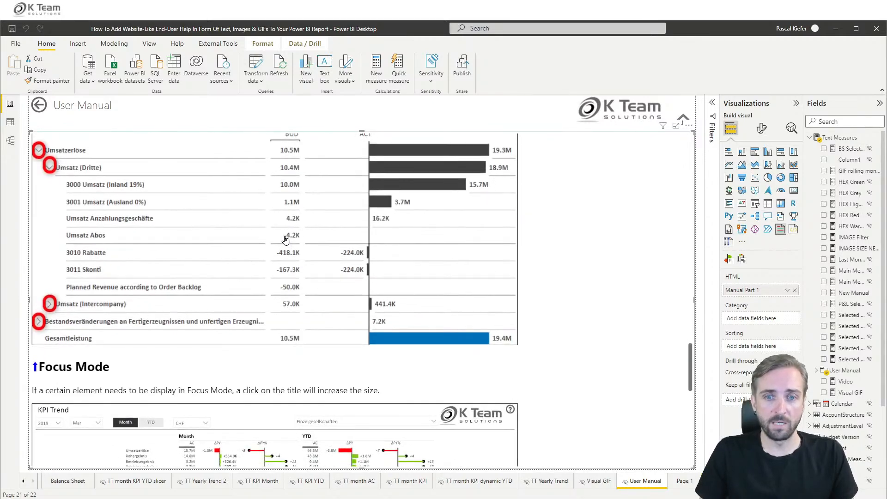
scroll(285, 240, down, 4)
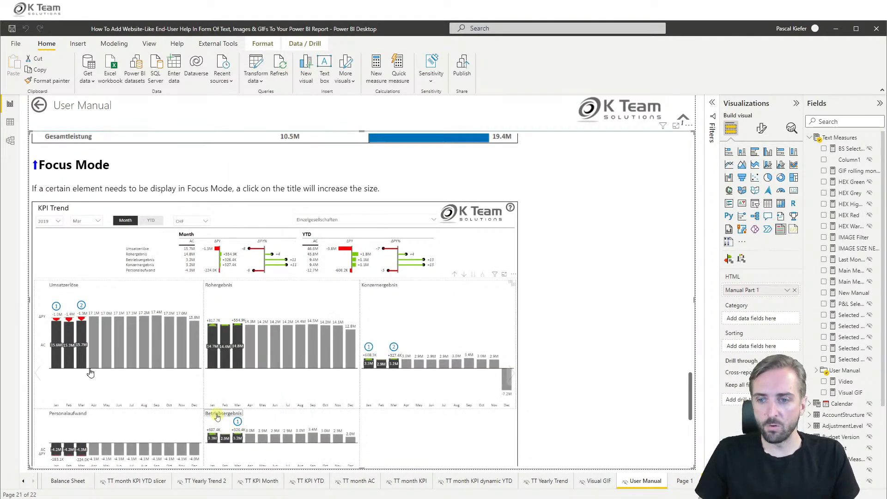
Step: Go to the Overview page and examine the help icon in the header of the monthly ACT vs Budget chart
click(24, 482)
click(58, 481)
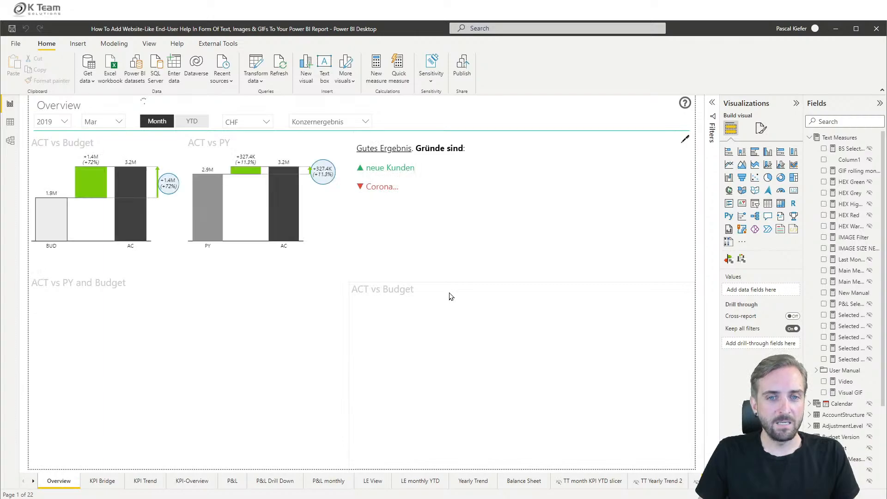
click(640, 304)
mouse_move(643, 290)
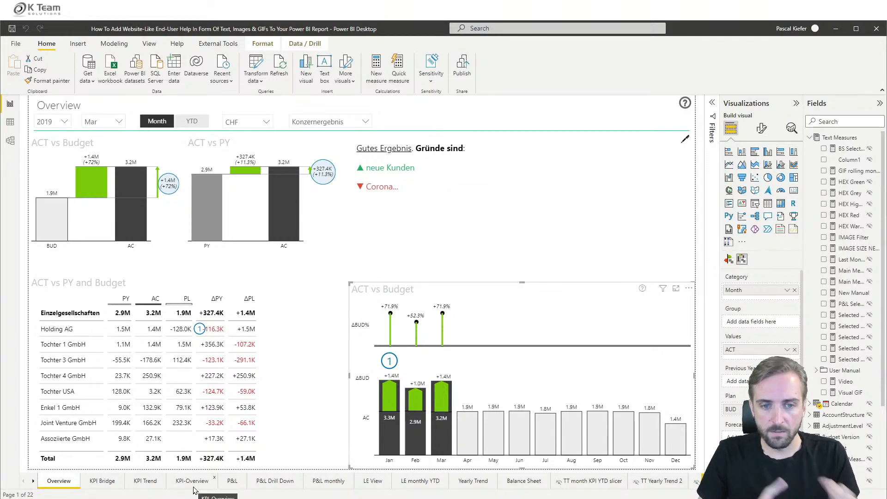
Step: Enable the Help tooltip header icon for the Umlaufvermögen chart on the Balance Sheet page
click(521, 482)
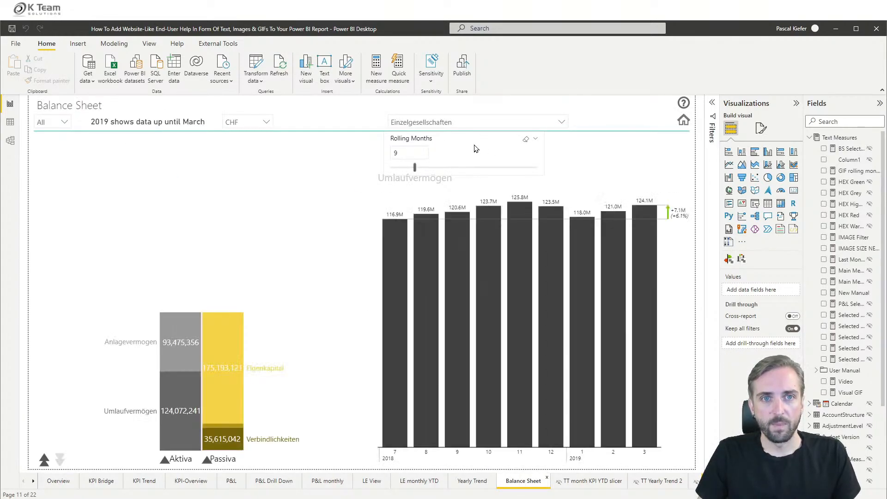
click(570, 181)
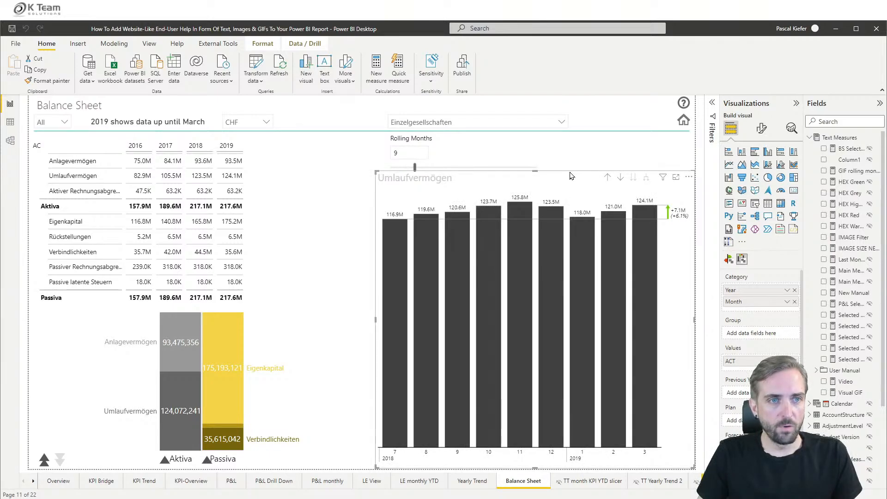
click(762, 128)
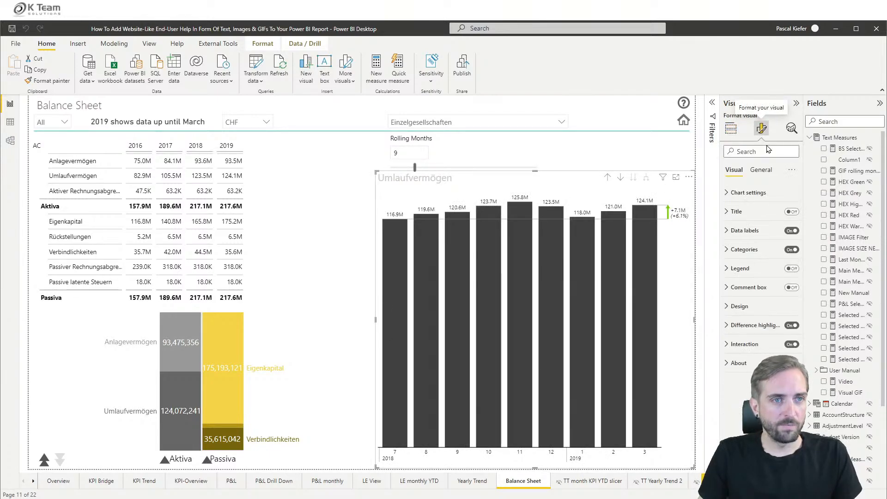
click(761, 170)
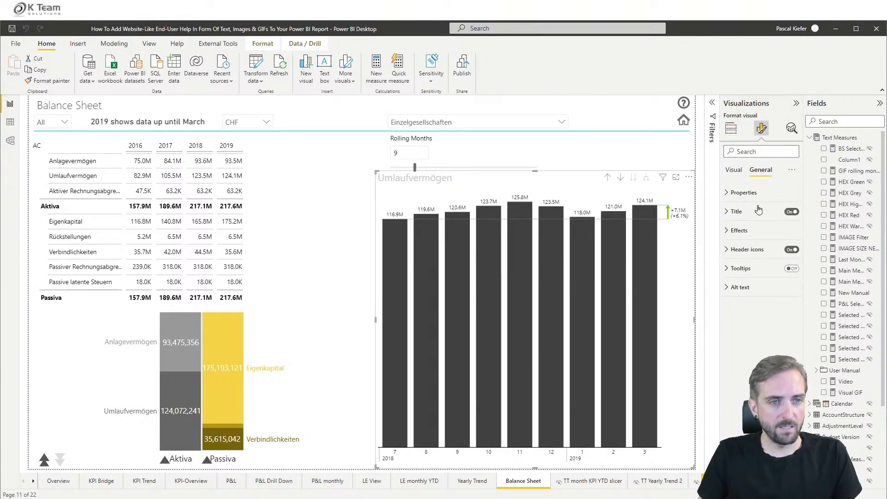
click(739, 251)
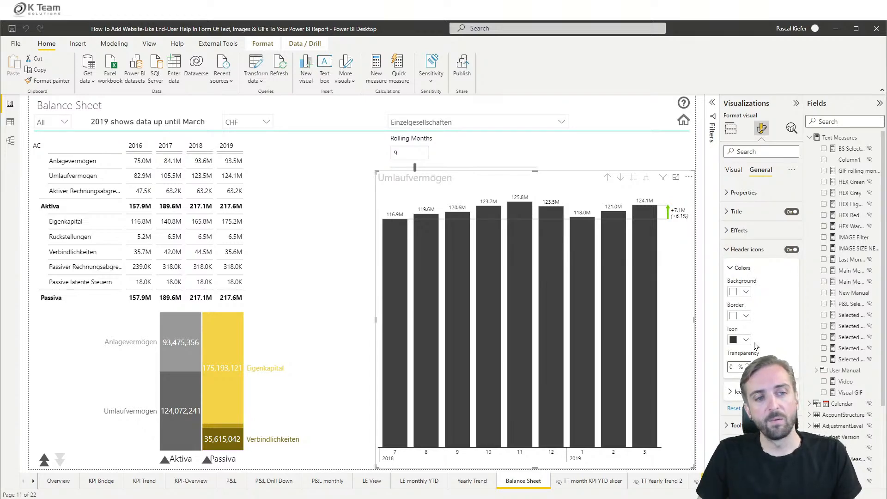
click(734, 392)
scroll(756, 327, down, 3)
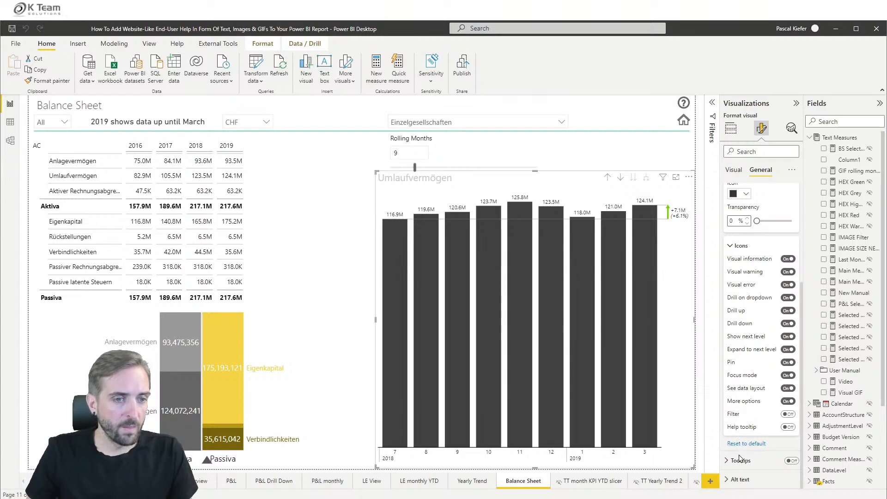
click(788, 427)
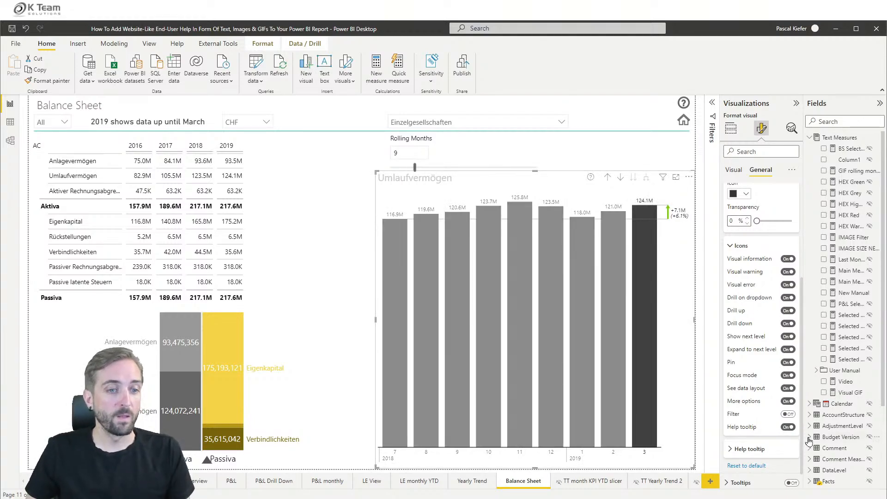
Step: Set the Umlaufvermögen chart's help tooltip text to "some text"
scroll(753, 430, down, 1)
click(754, 432)
scroll(756, 379, down, 3)
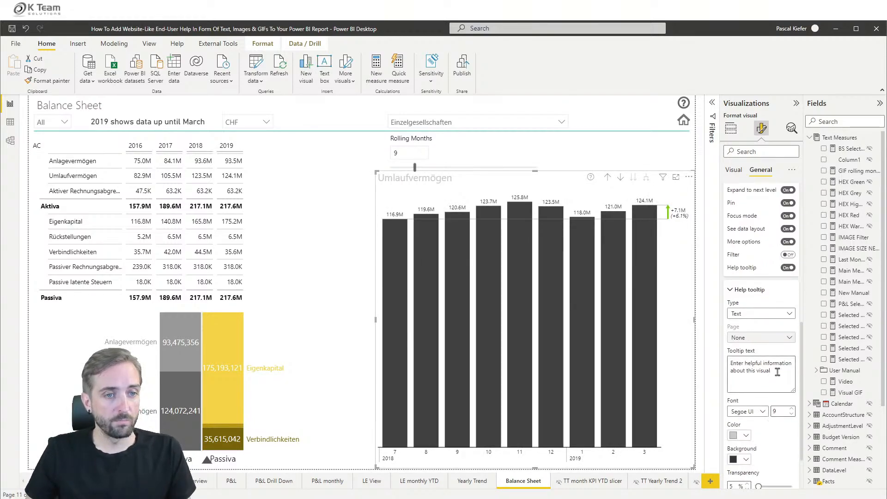
click(778, 372)
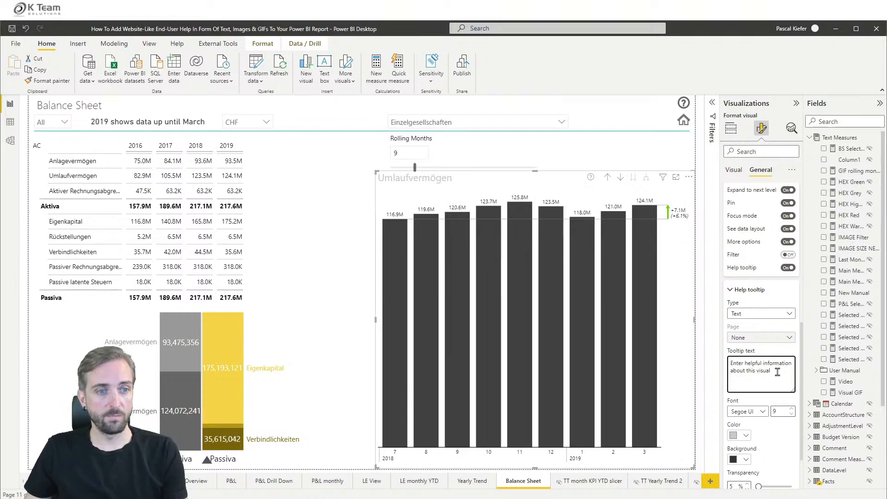
text(some text)
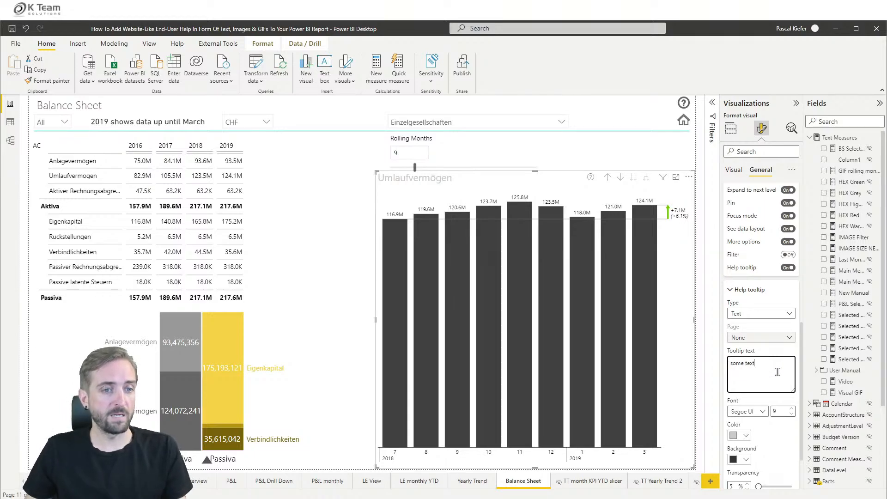
Step: Check the Umlaufvermögen chart's help tooltip and add a new report page named "TT Balance Sheet Help"
mouse_move(592, 179)
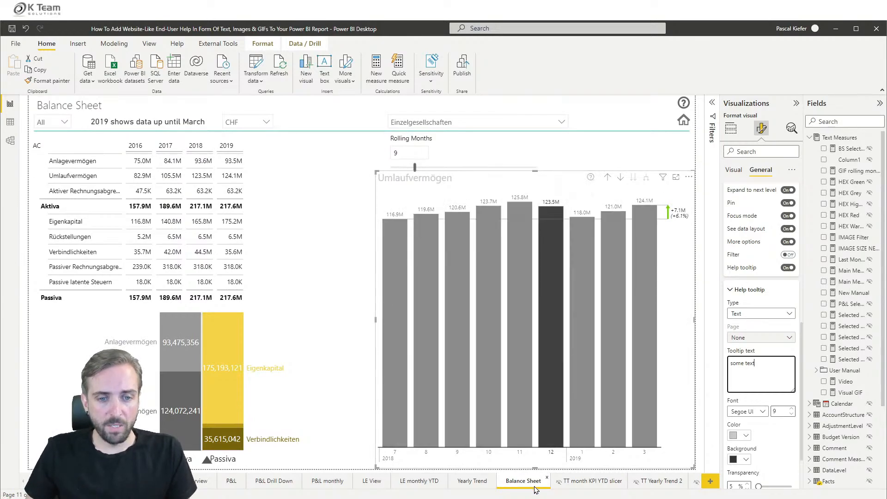
click(710, 482)
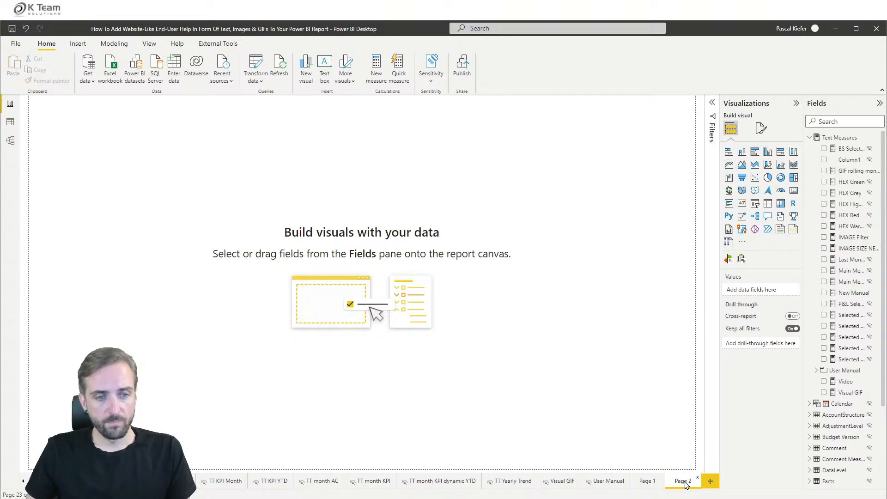
double_click(682, 481)
key(BackSpace)
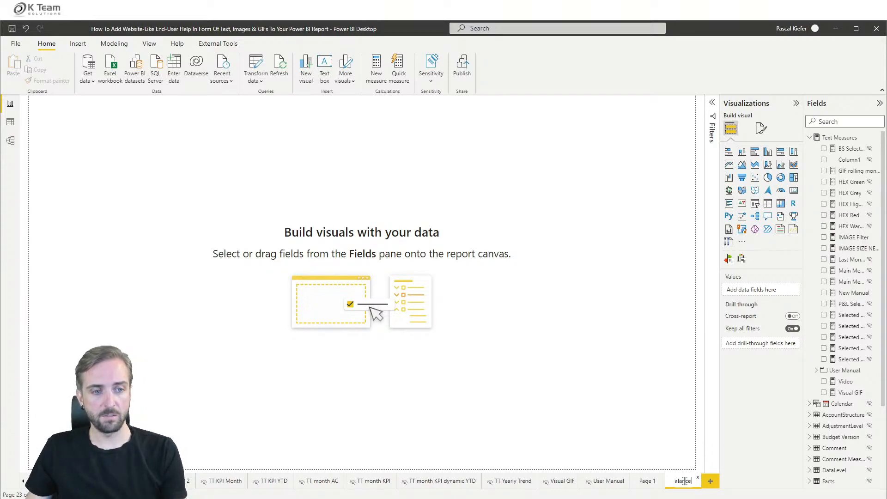
text(Sheet Help)
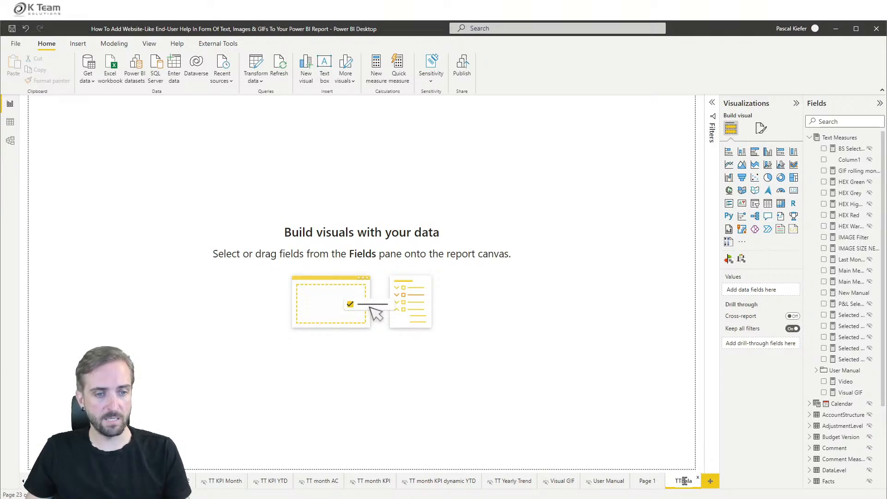
key(Return)
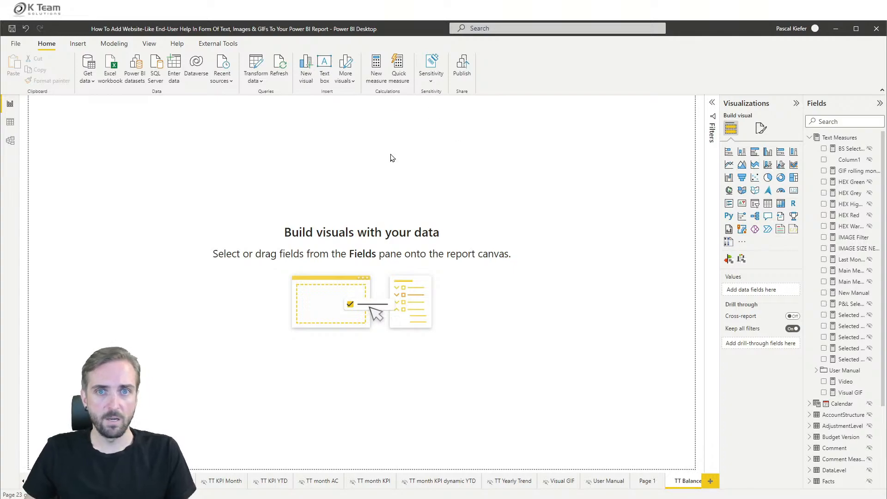
Step: Allow the TT Balance Sheet Help page to be used as a tooltip and insert an empty HTML Text Styler visual
click(761, 128)
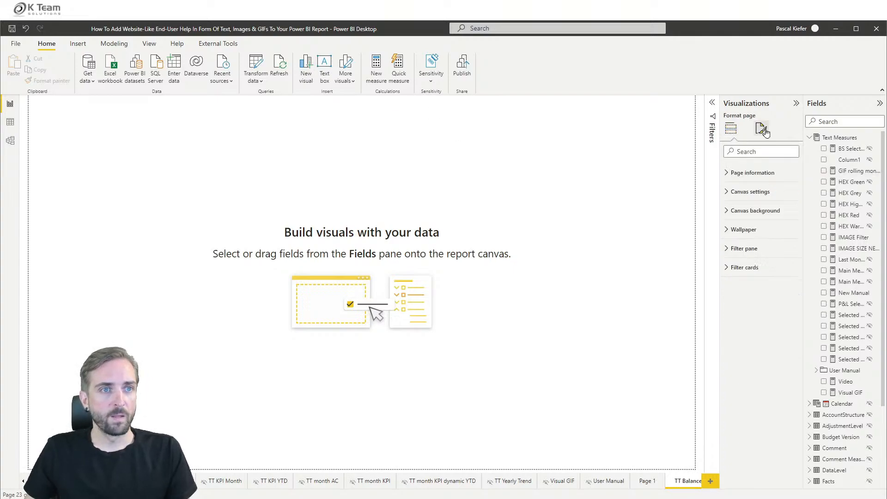
click(742, 213)
click(744, 172)
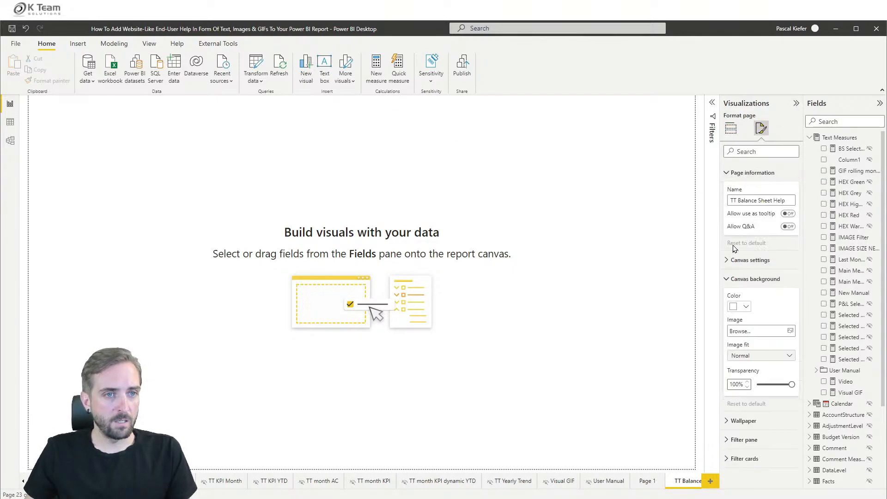
click(787, 213)
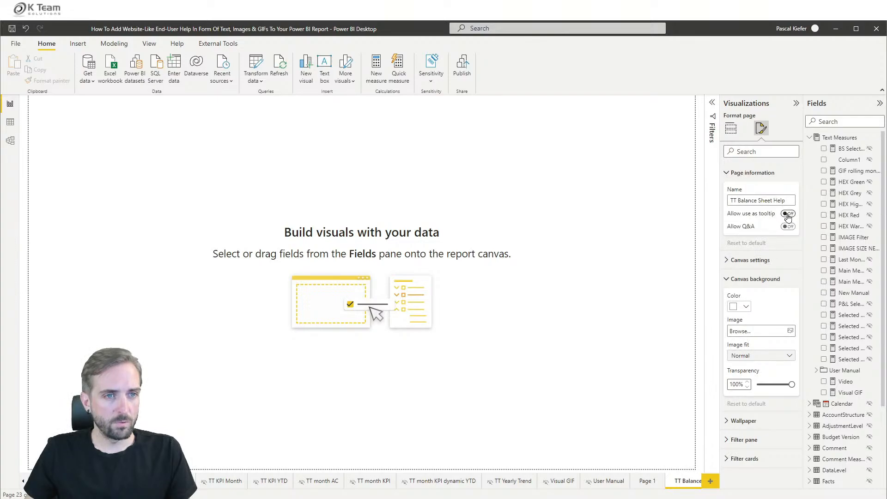
click(731, 129)
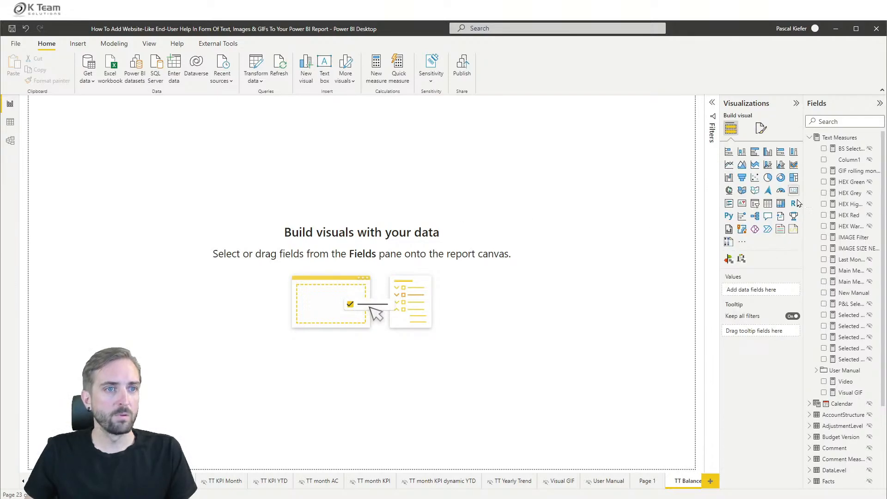
click(781, 230)
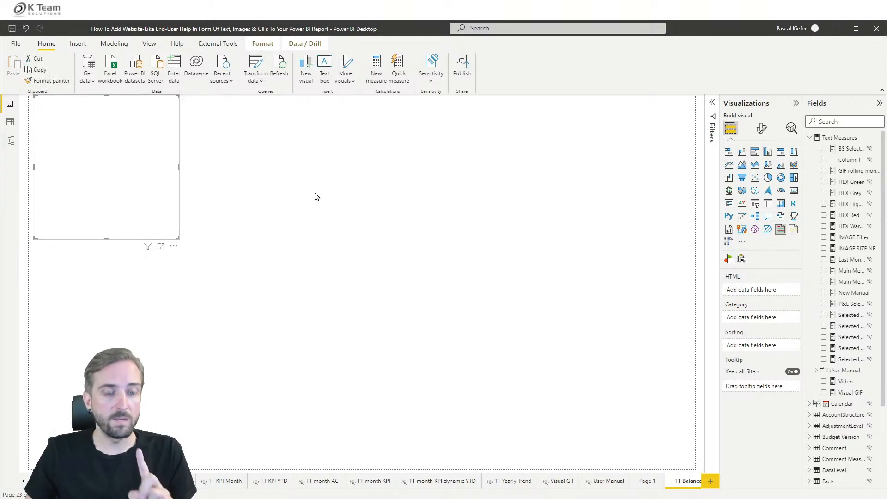
Step: Convert the New Manual visual on Page 1 to the HTML & CSS Viewer and play its embedded video
click(643, 483)
scroll(376, 276, down, 10)
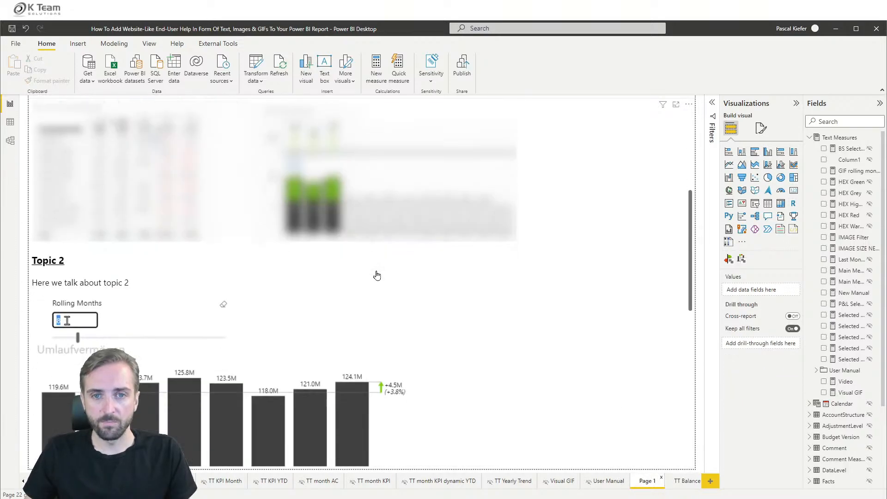
scroll(492, 305, down, 3)
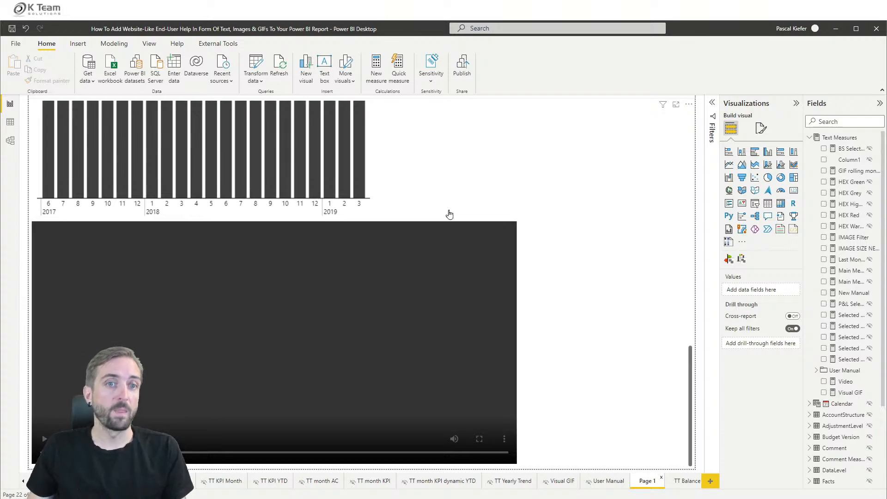
click(609, 196)
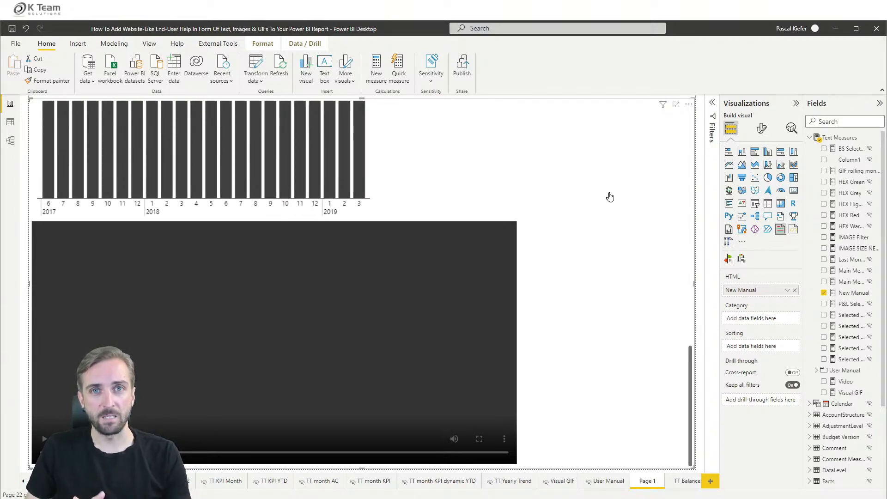
click(794, 230)
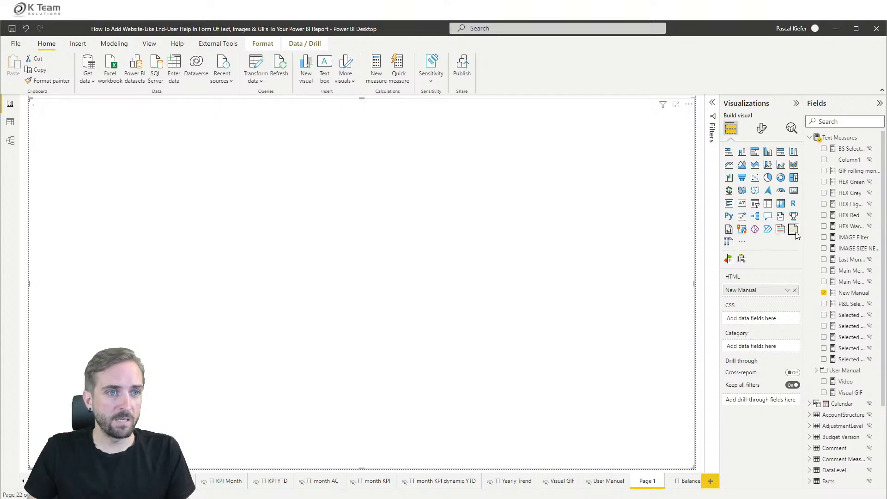
scroll(328, 259, down, 10)
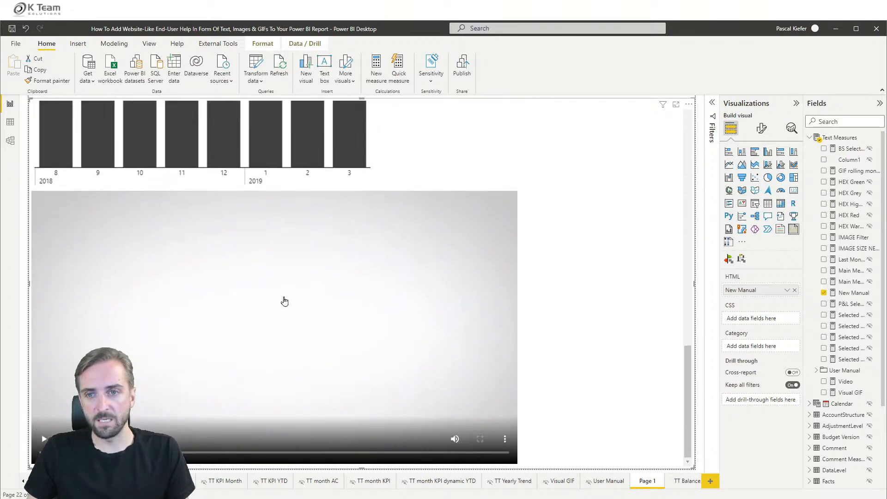
click(44, 439)
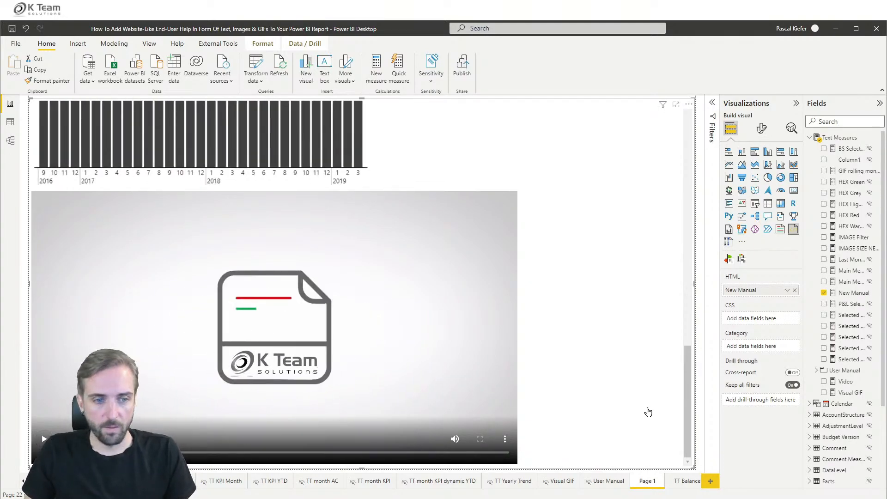
Step: Add a second HTML Text Styler visual to the TT Balance Sheet Help page, showing the GIF rolling month measure
click(687, 480)
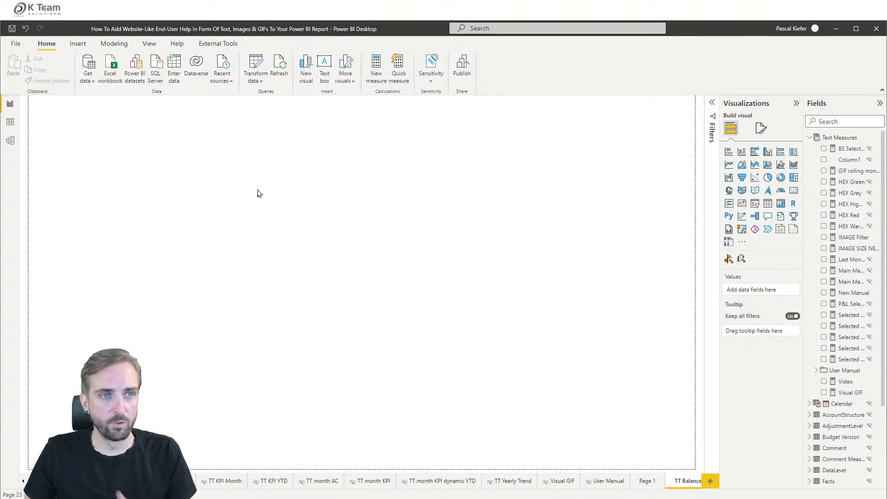
click(780, 229)
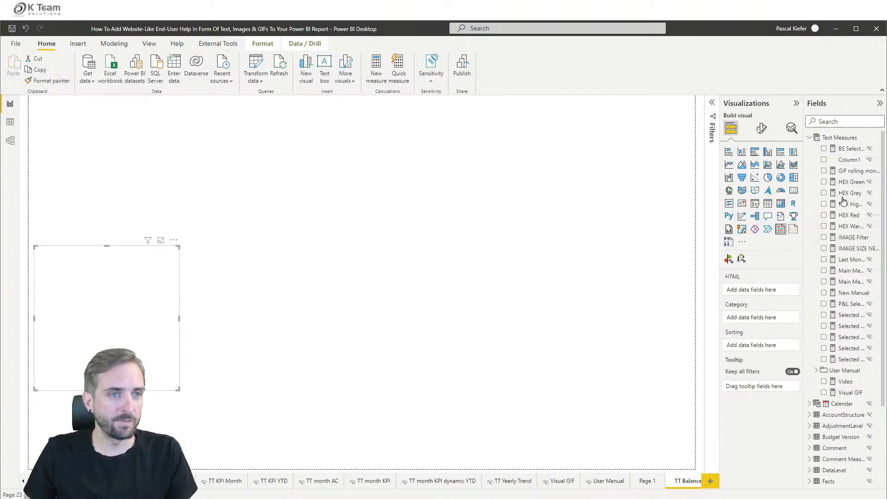
click(840, 119)
text(gif)
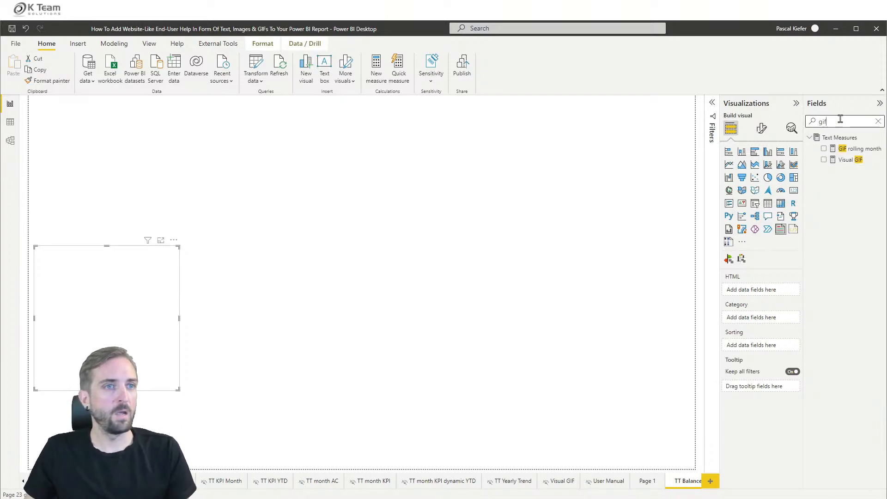
click(824, 153)
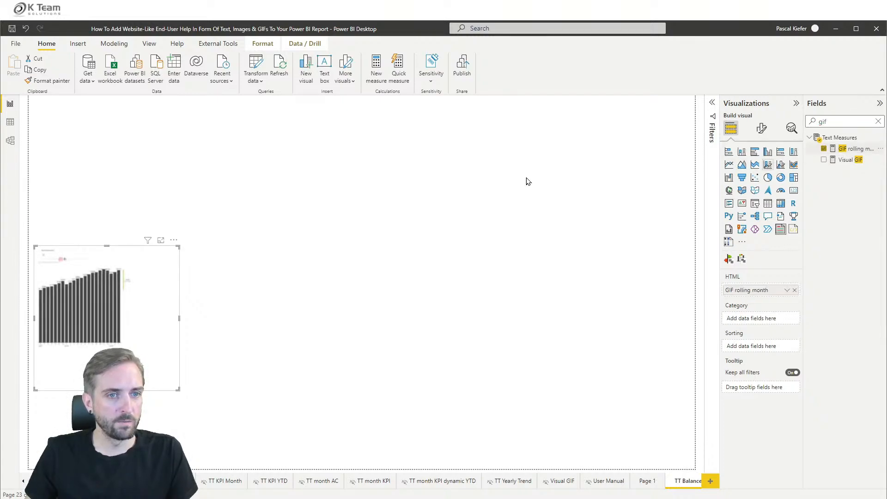
Step: Move the GIF visual towards the middle of the page and resize it to about 341 wide by 265 high
drag(178, 247, 262, 228)
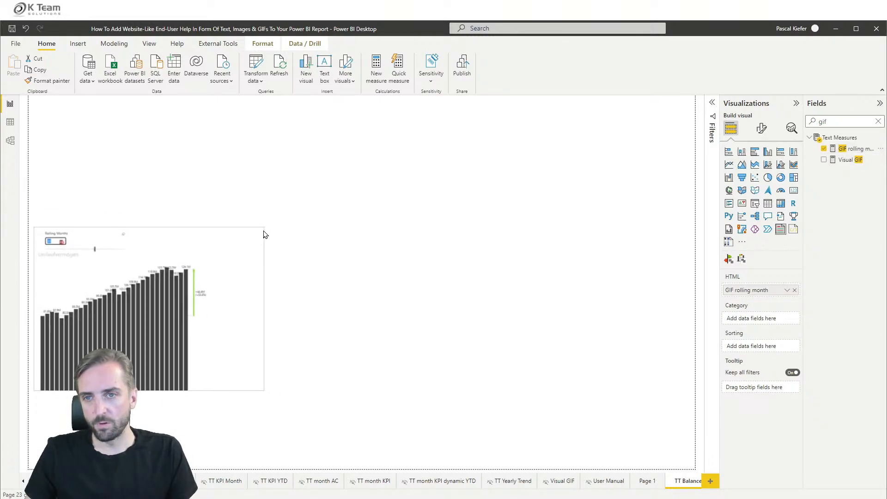
drag(184, 230, 356, 184)
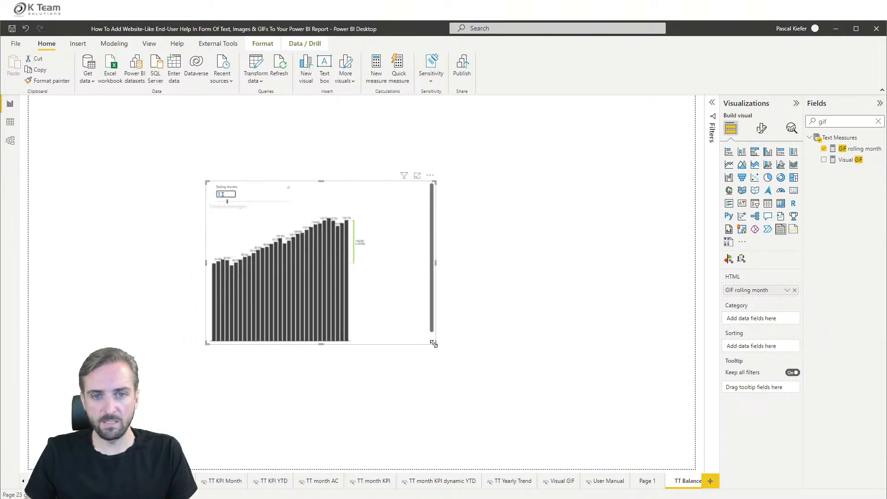
mouse_move(425, 354)
mouse_down()
mouse_move(394, 369)
mouse_move(438, 357)
mouse_move(422, 358)
mouse_up()
click(331, 164)
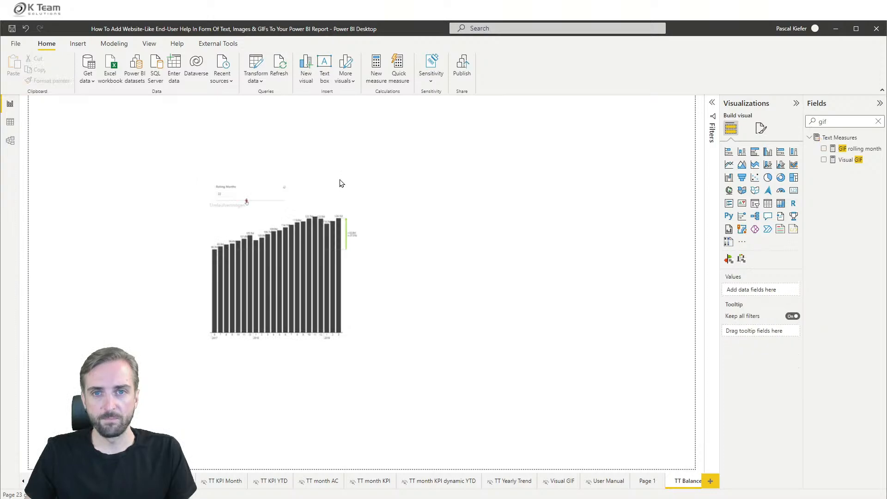
click(340, 186)
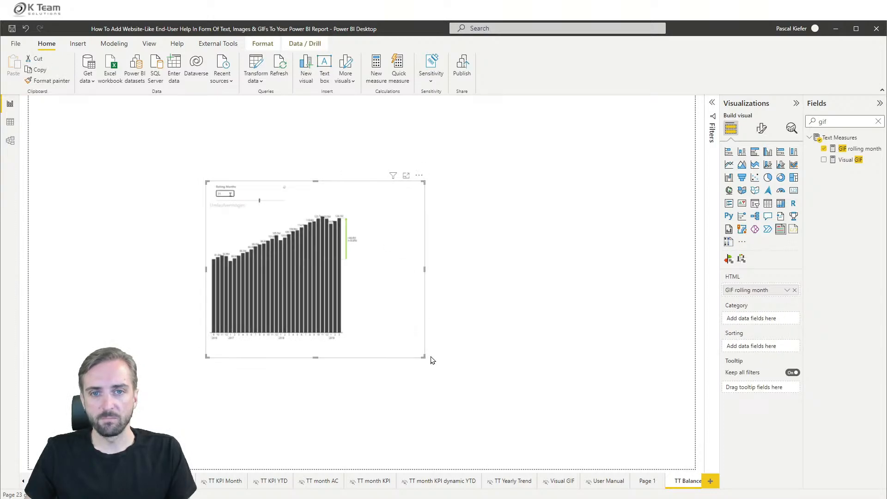
drag(423, 357, 383, 320)
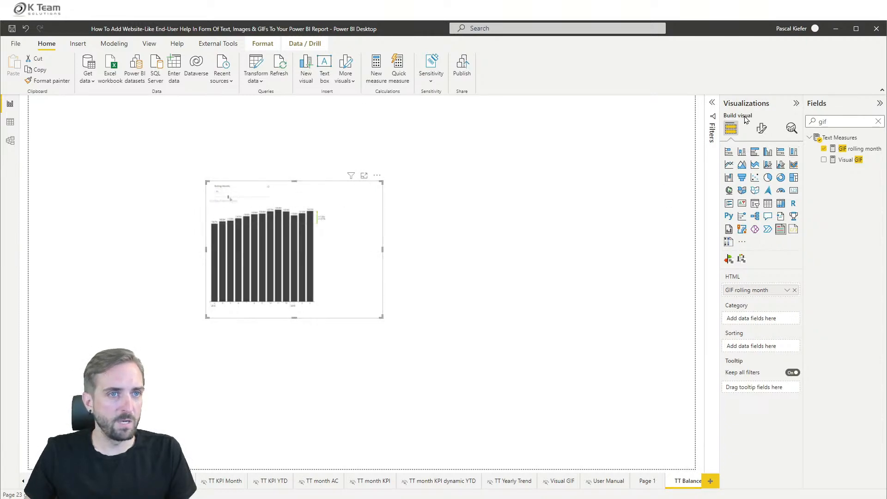
Step: Look up the GIF visual's height and width in its size properties
click(762, 130)
click(762, 171)
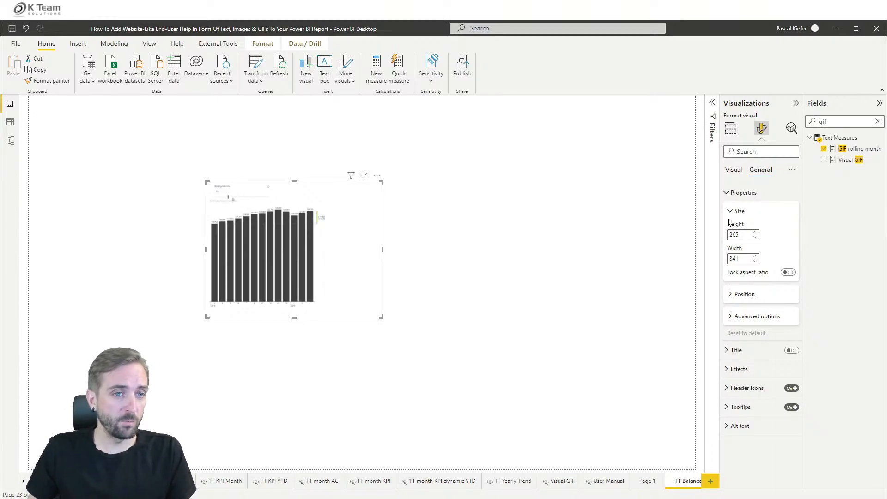
double_click(745, 234)
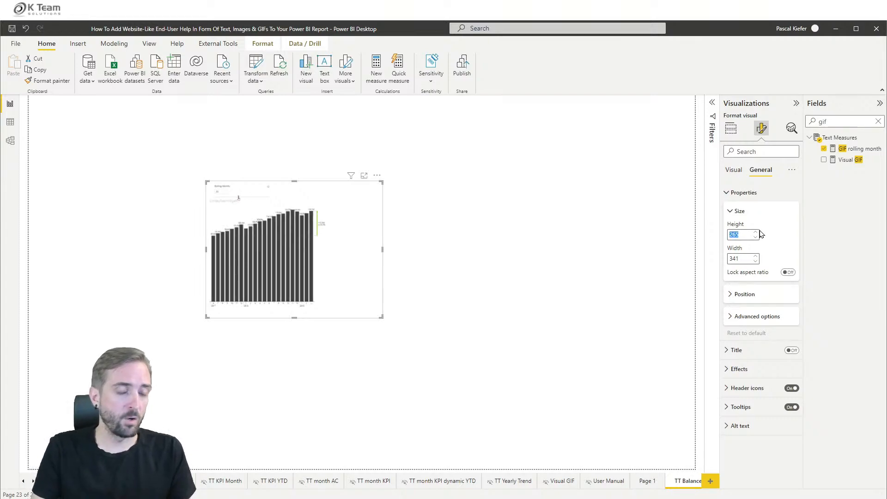
click(735, 235)
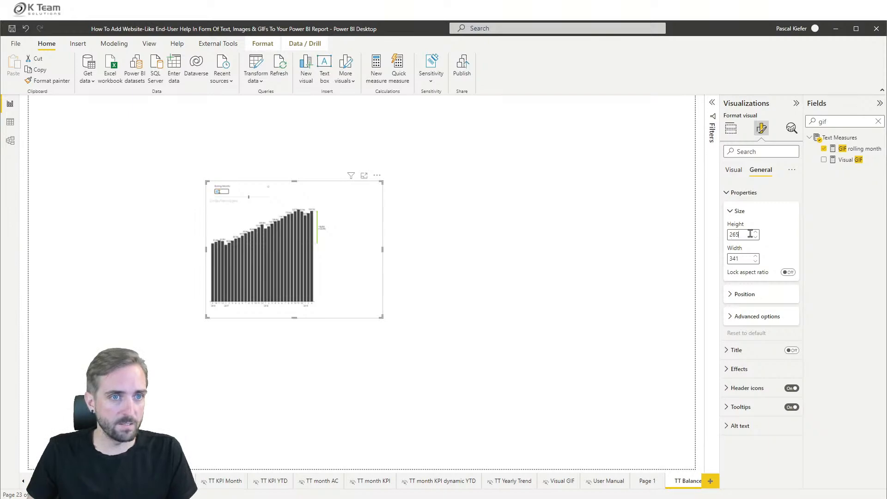
drag(749, 235, 705, 233)
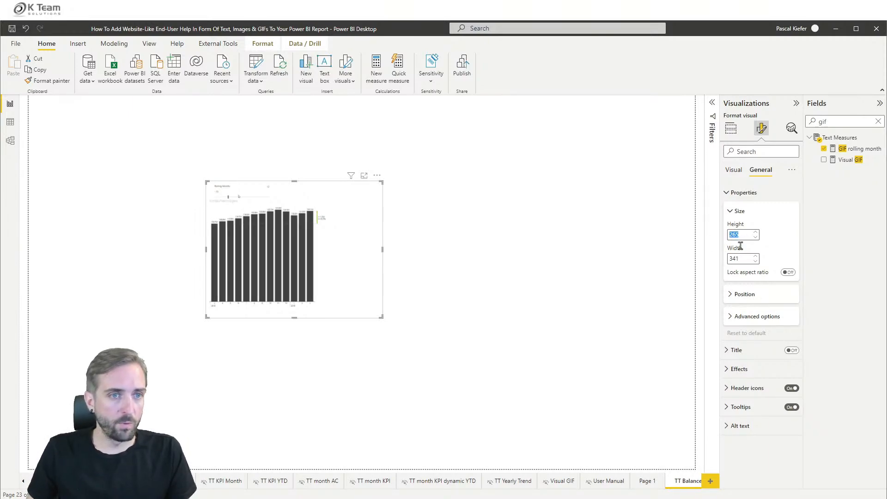
drag(747, 259, 714, 261)
Step: Change the TT Balance Sheet Help page's canvas type to Custom with a height of 265 px and a width of 431 px
click(443, 269)
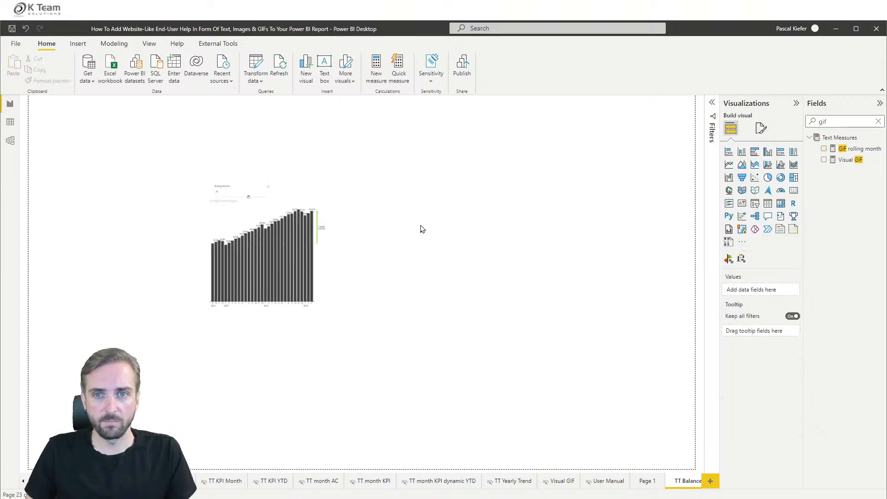
click(761, 129)
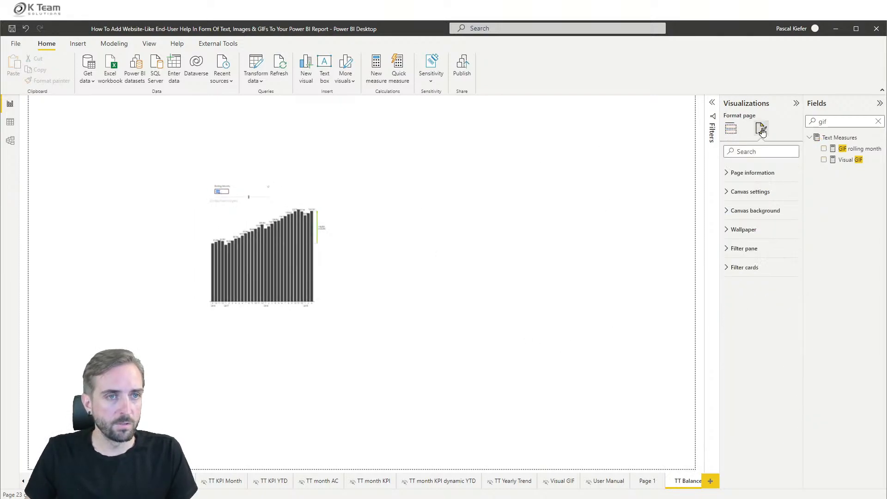
click(745, 193)
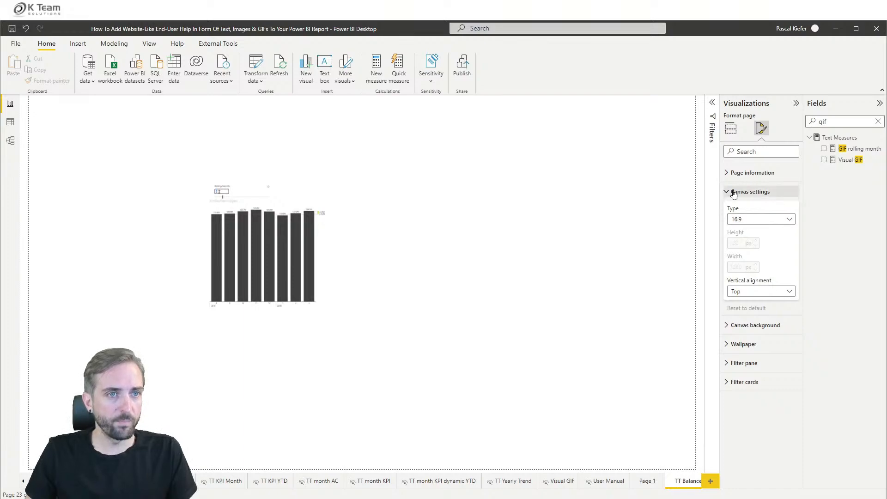
click(746, 174)
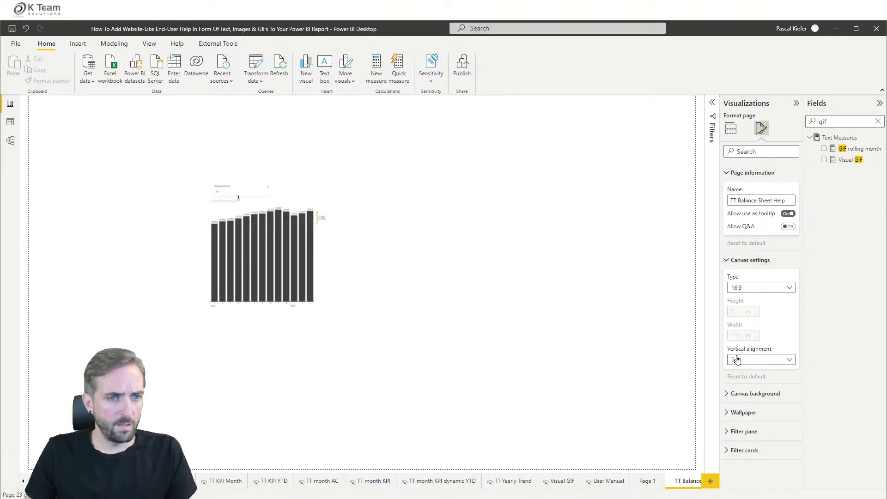
click(744, 288)
click(740, 342)
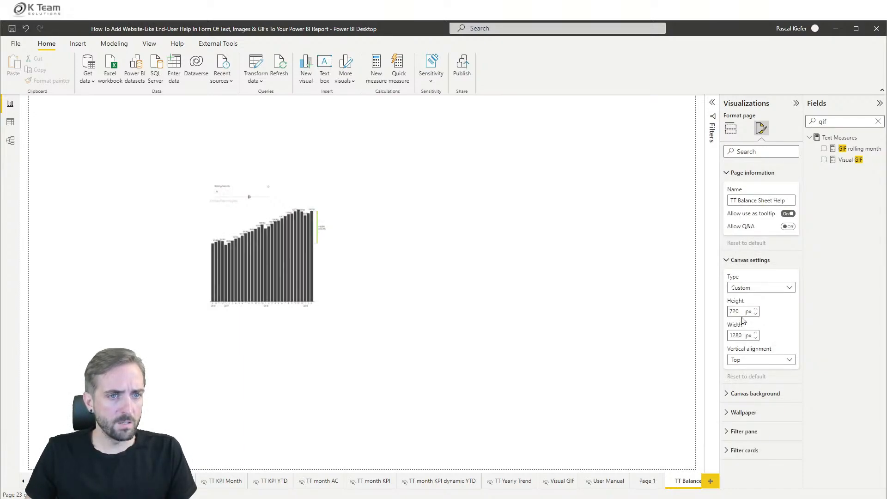
double_click(735, 312)
text(265)
key(Tab)
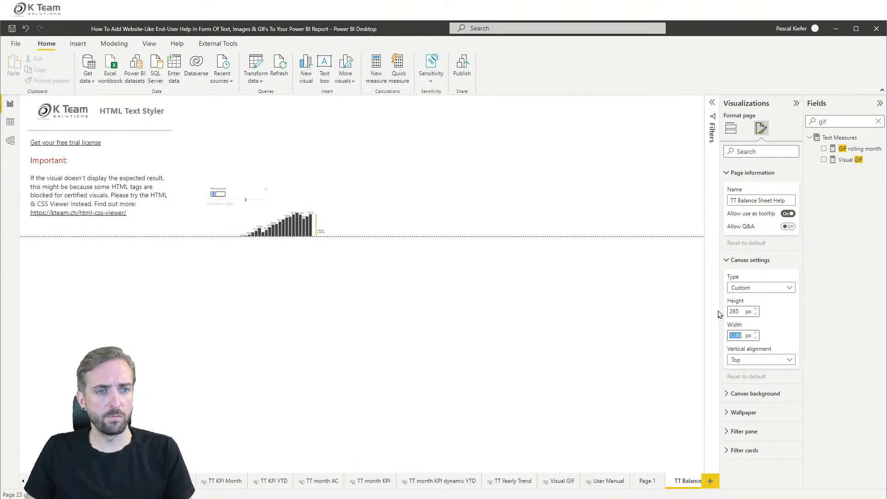
text(431)
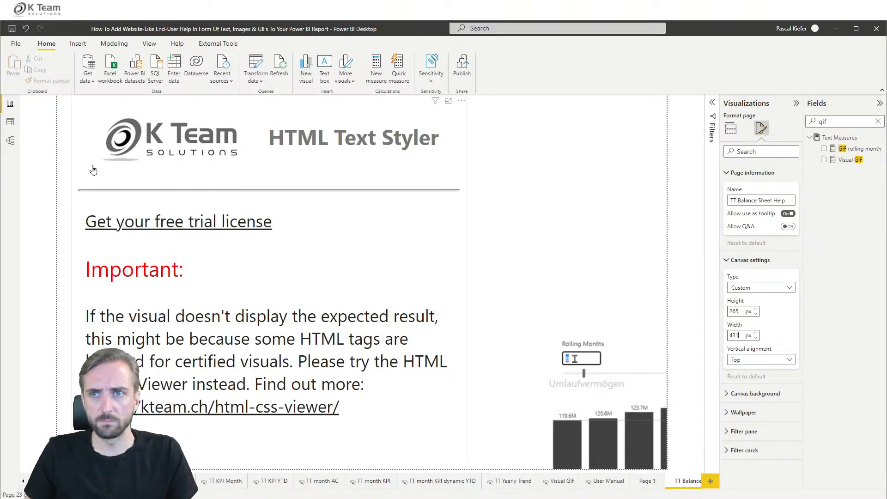
Step: Delete the HTML Text Styler visual that shows the trial licence placeholder from the help page
click(93, 170)
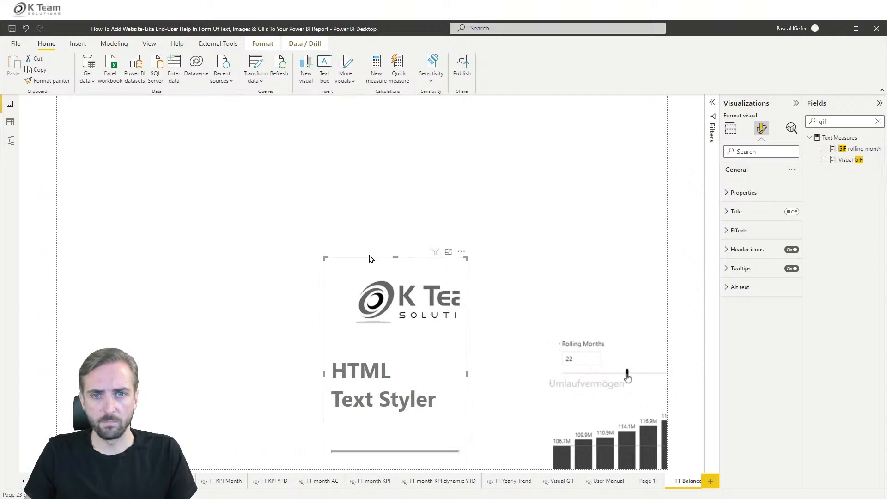
drag(369, 259, 191, 197)
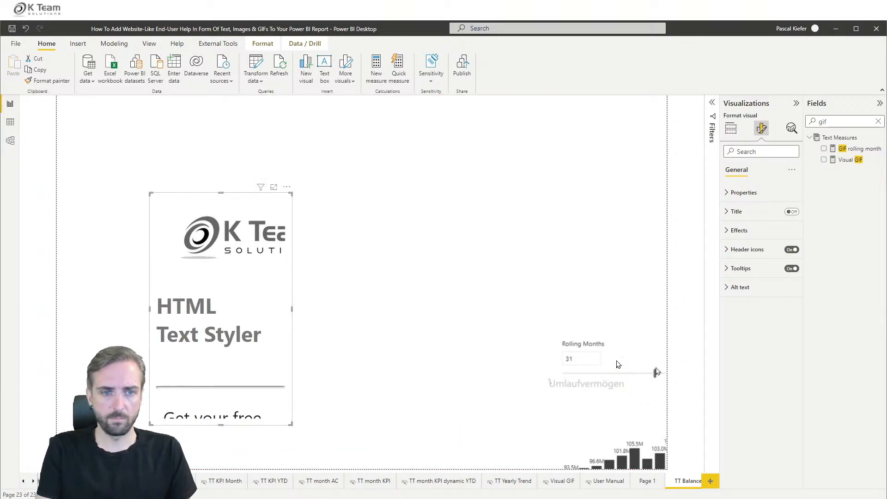
key(Delete)
Step: Move the GIF visual to the page's upper-left corner and narrow it to about 332 wide
click(571, 337)
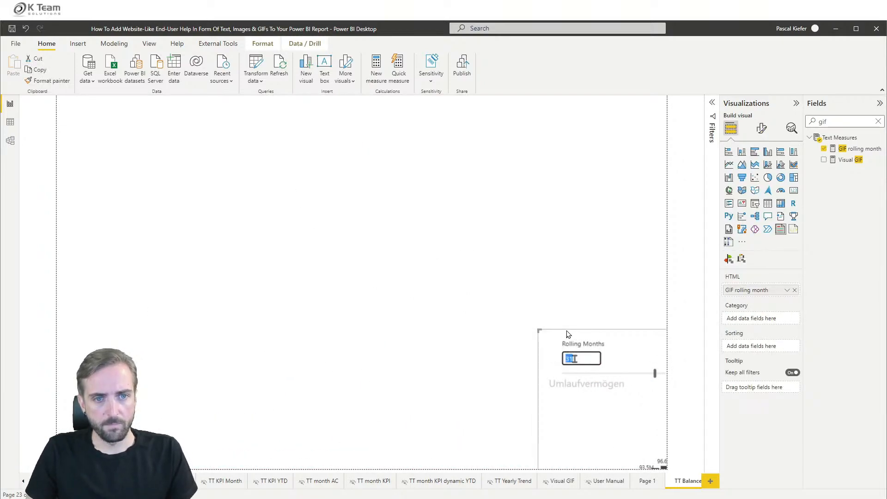
drag(568, 334, 88, 101)
click(156, 44)
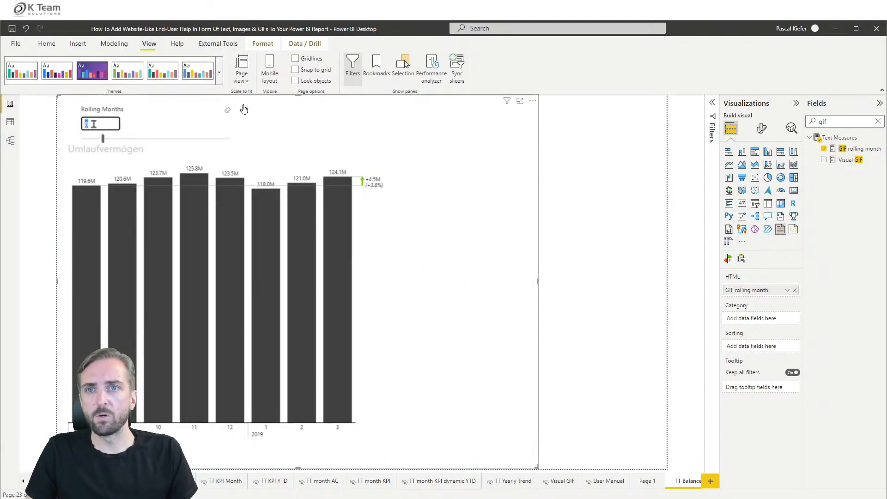
click(242, 72)
click(303, 125)
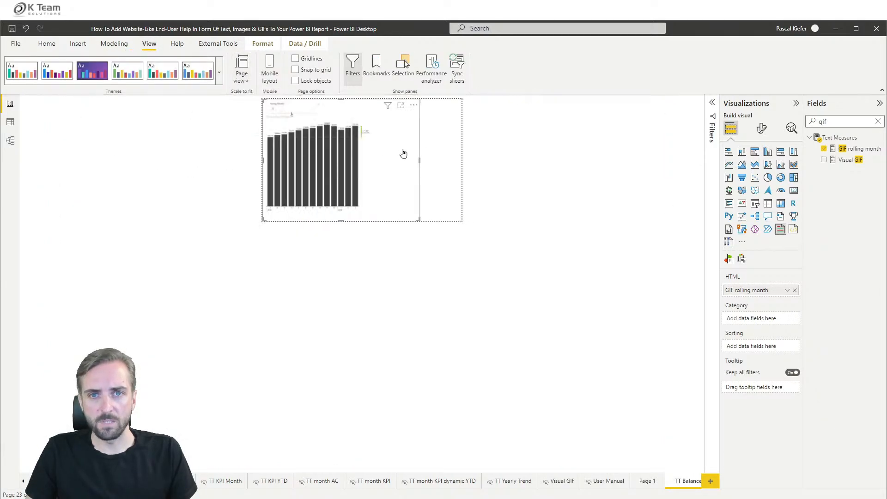
drag(421, 158, 495, 173)
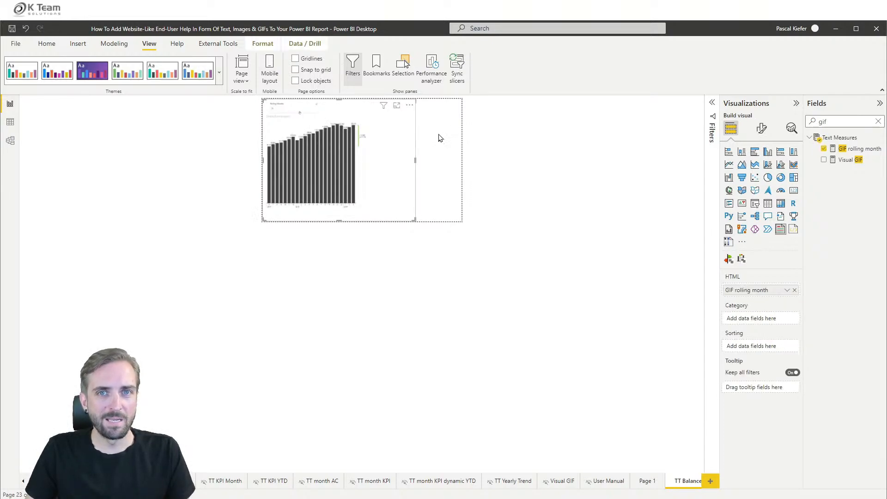
Step: Set the help page's canvas width to 332 px to match the GIF visual's width
click(762, 128)
click(752, 176)
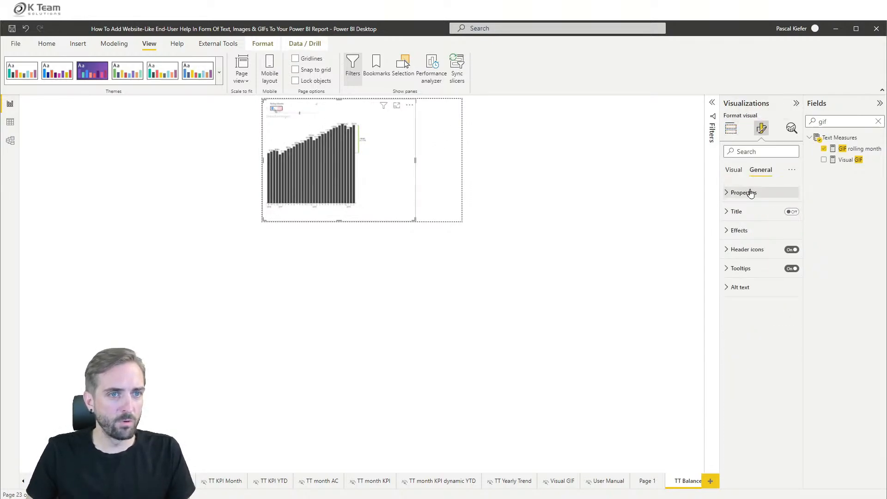
click(744, 193)
drag(745, 258, 710, 260)
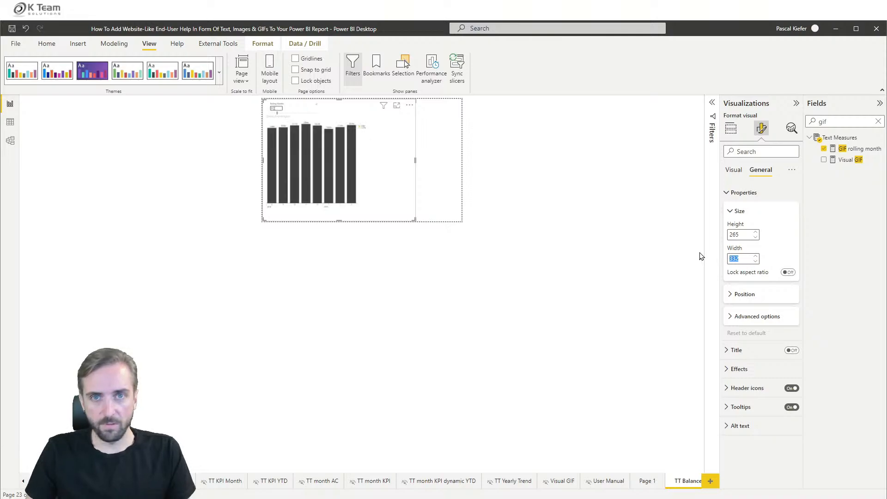
click(553, 171)
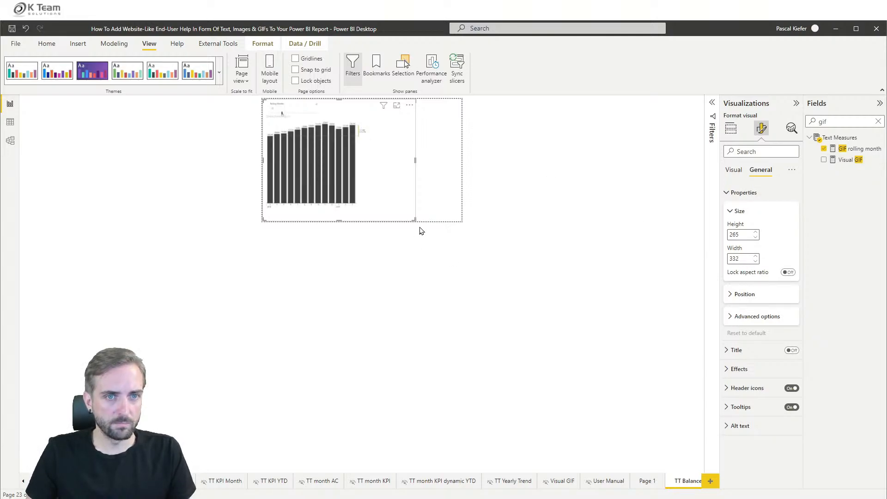
click(577, 167)
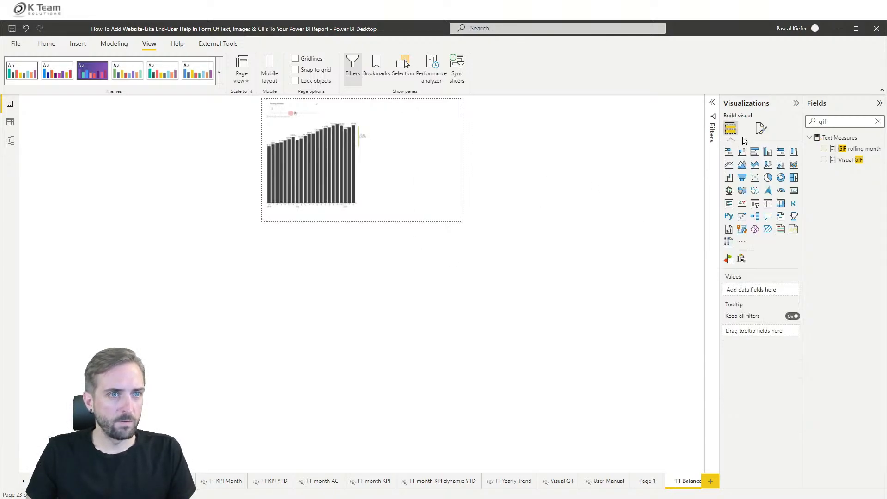
click(761, 128)
click(737, 194)
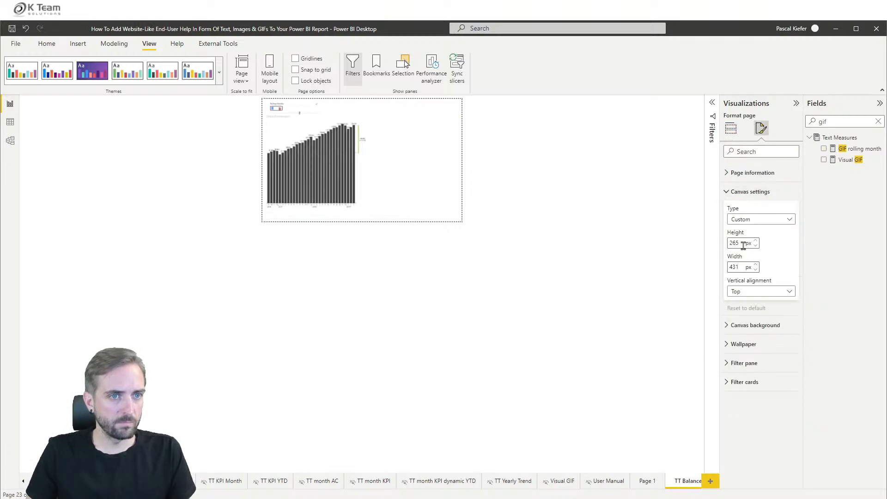
Step: Turn on the visual border for the GIF visual on the help page
click(412, 135)
click(760, 172)
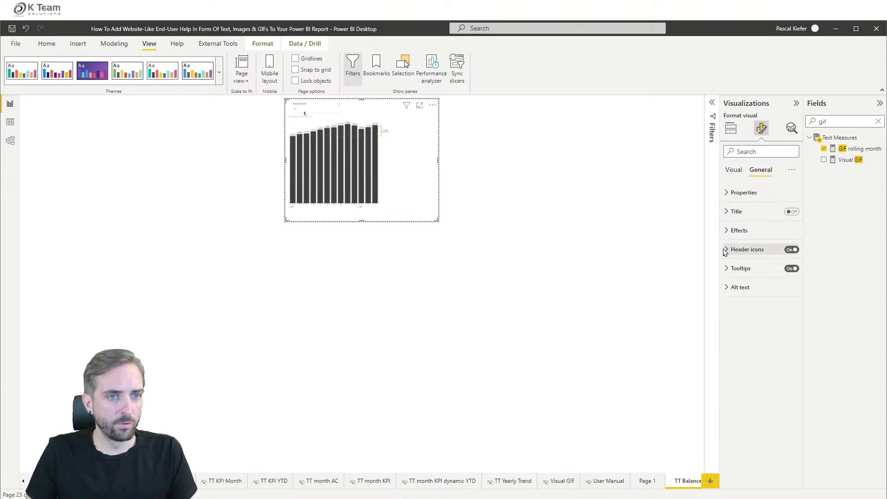
click(737, 230)
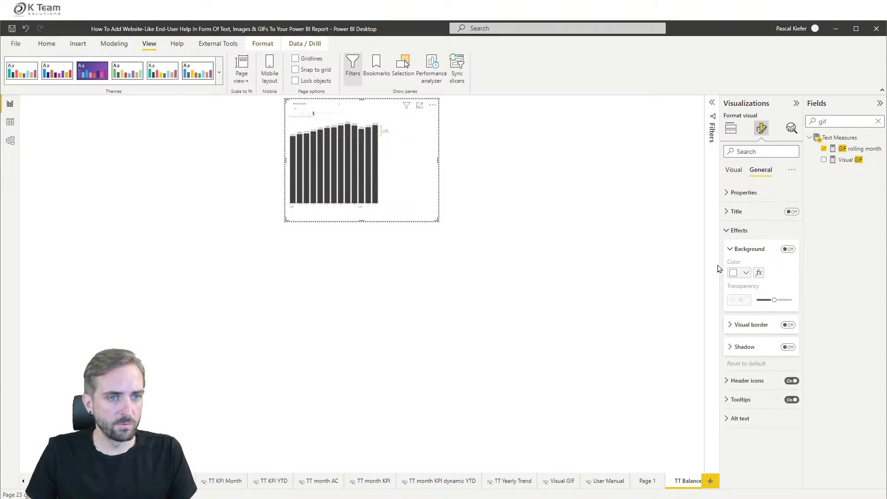
click(741, 325)
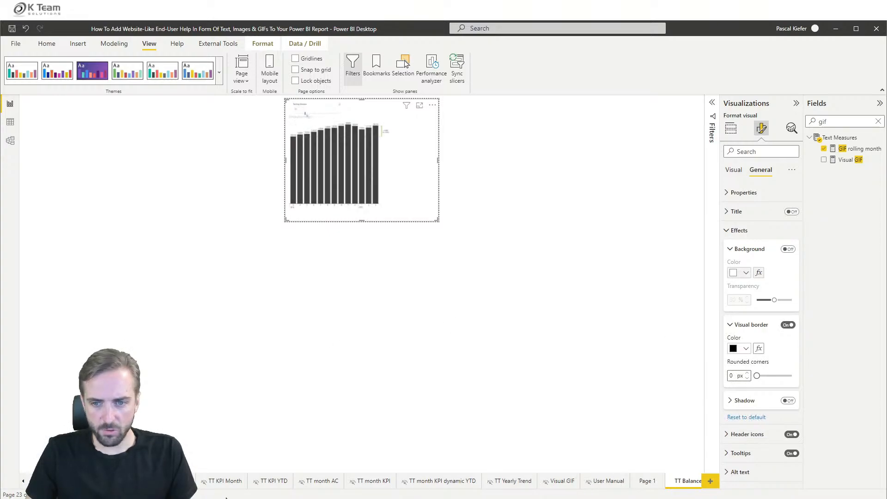
Step: Go to the Balance Sheet page and open the header icon settings of the Umlaufvermögen chart
right_click(25, 483)
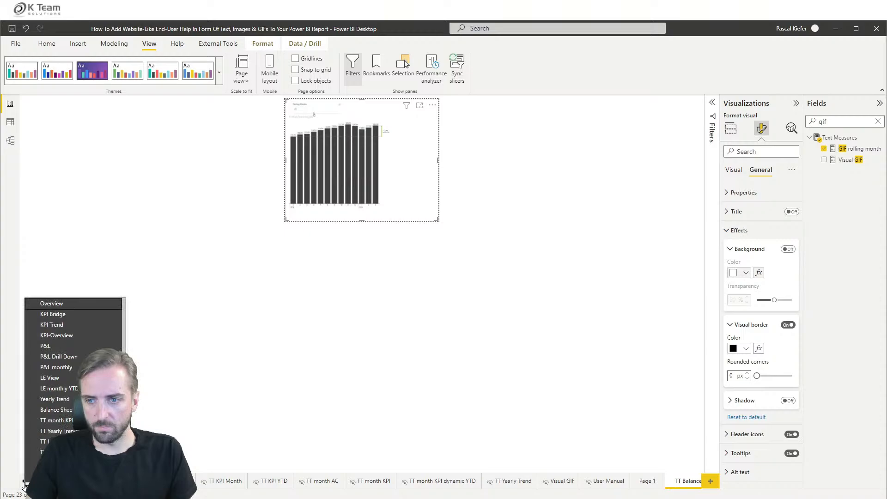
click(68, 409)
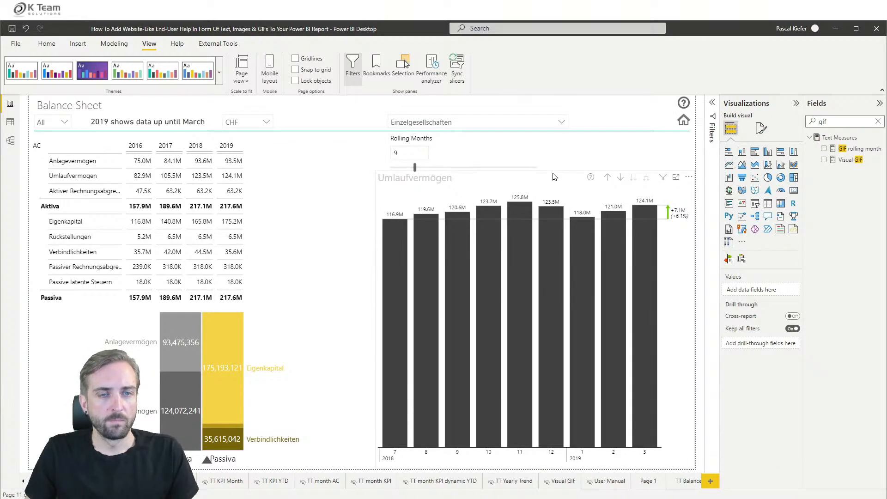
click(556, 182)
click(761, 128)
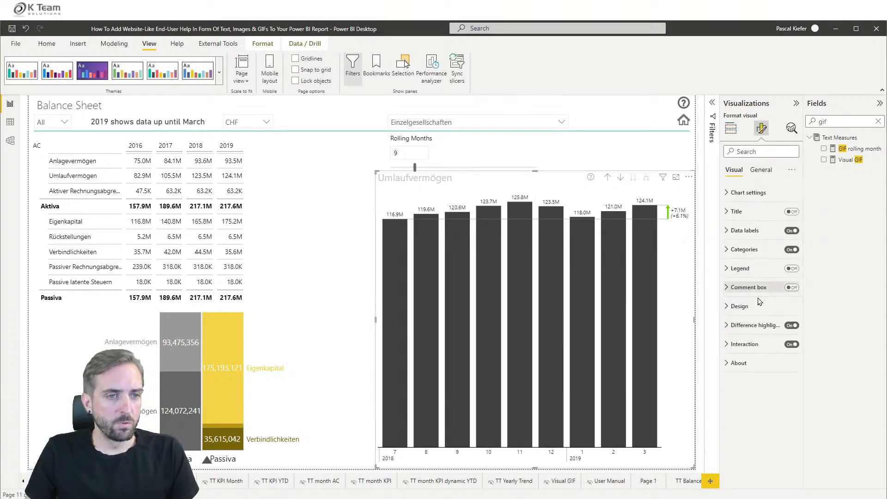
click(762, 170)
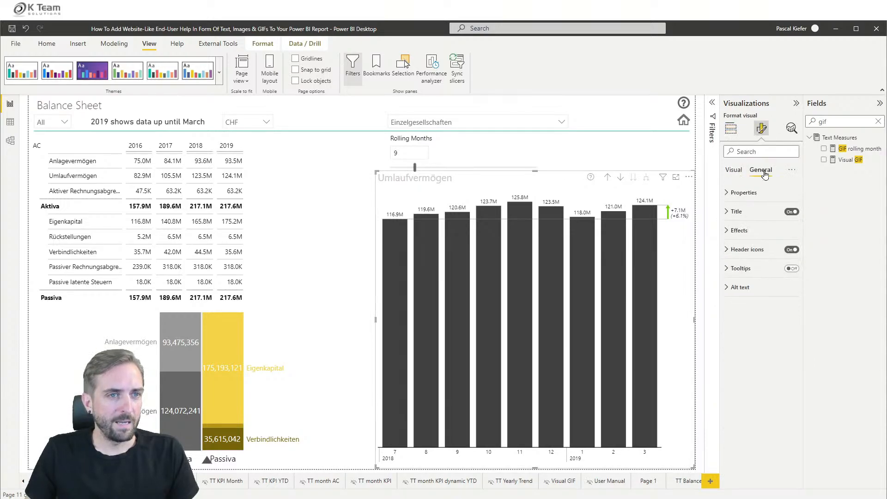
click(743, 249)
click(739, 392)
scroll(750, 400, down, 4)
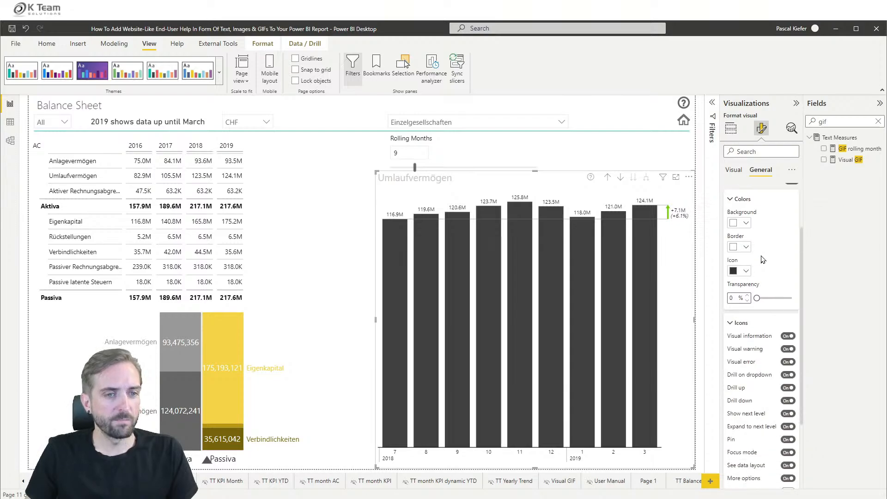
Step: Set the Umlaufvermögen chart's help tooltip to type Report page, using the page TT Balance Sheet Help
click(750, 426)
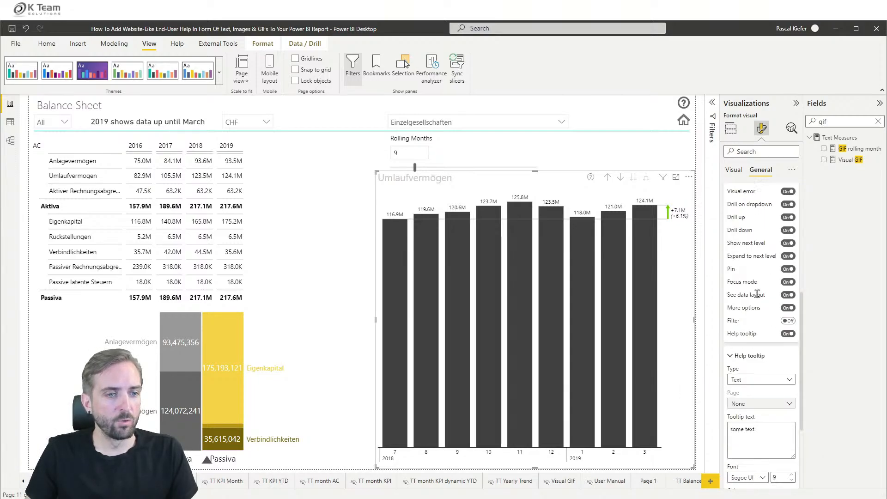
scroll(750, 296, down, 4)
click(749, 253)
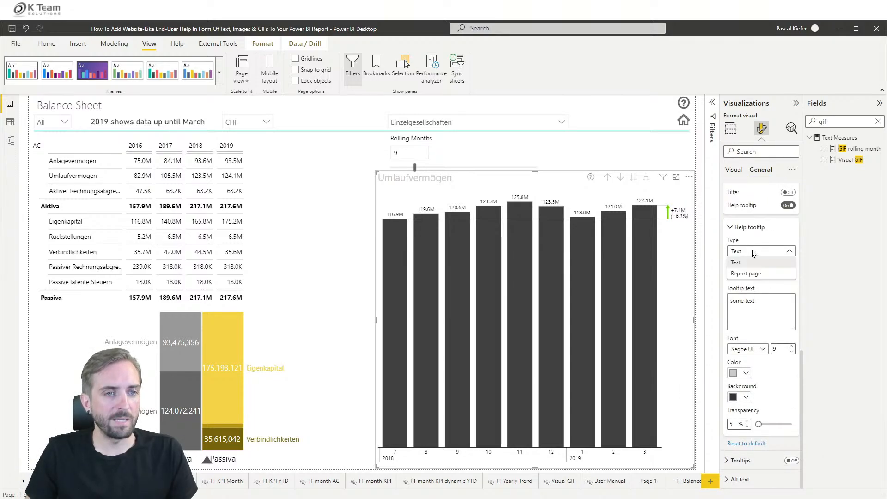
click(744, 274)
click(758, 275)
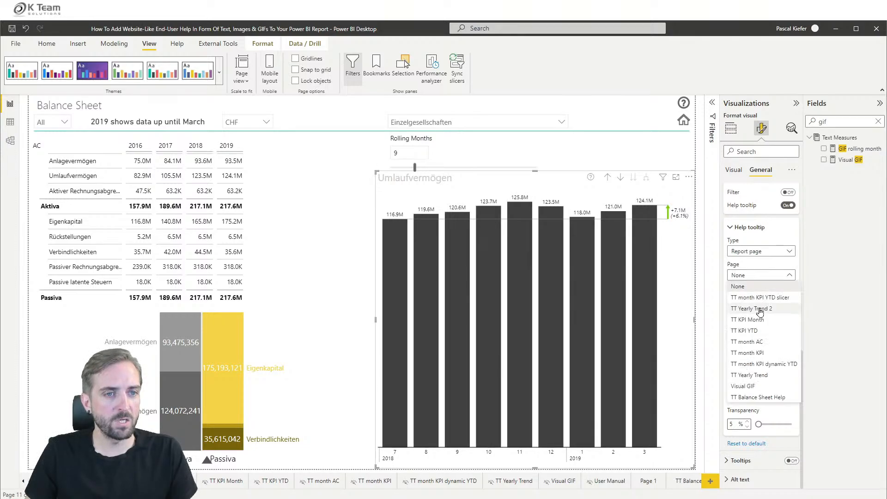
click(749, 397)
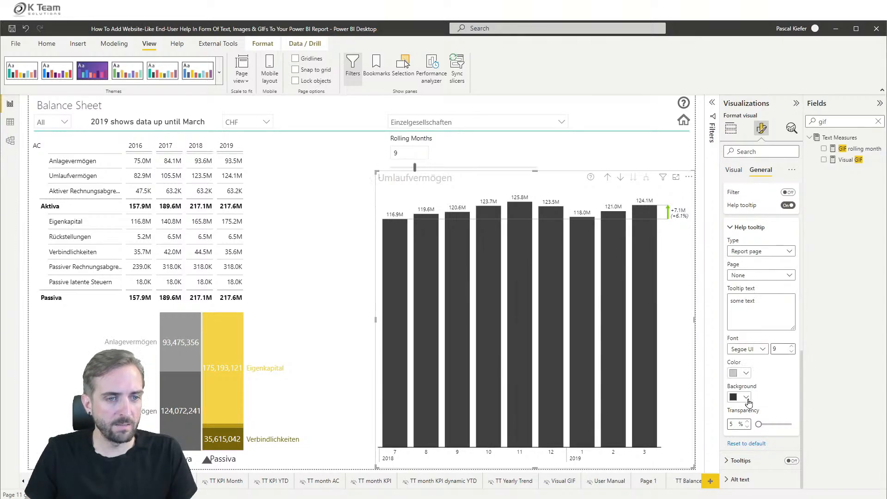
mouse_move(591, 183)
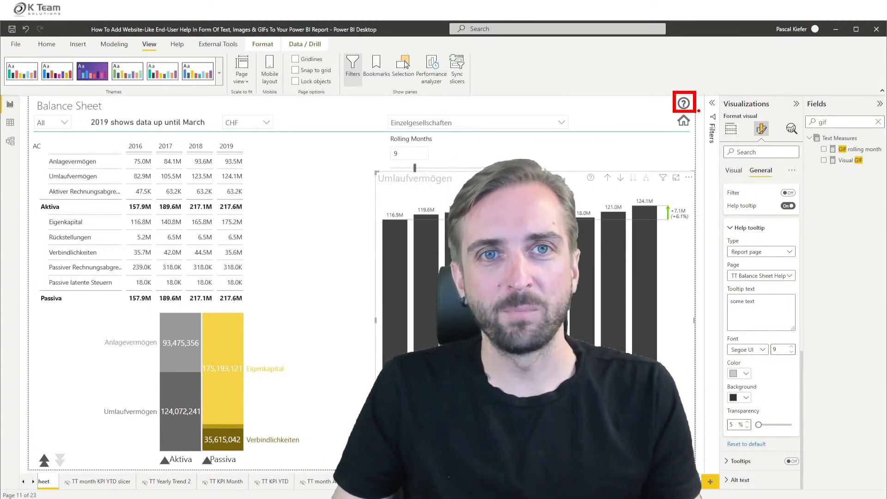
Step: Follow the Balance Sheet page's question-mark help button to the User Manual page
key(Escape)
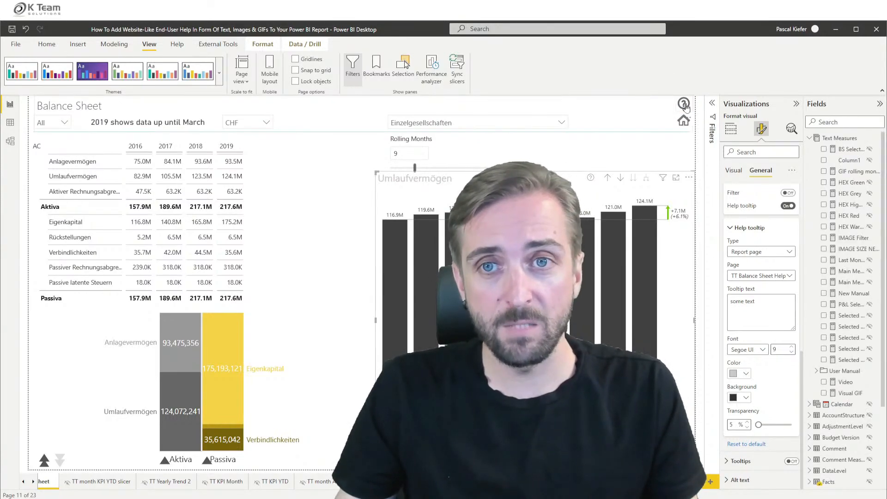
ctrl+click(684, 104)
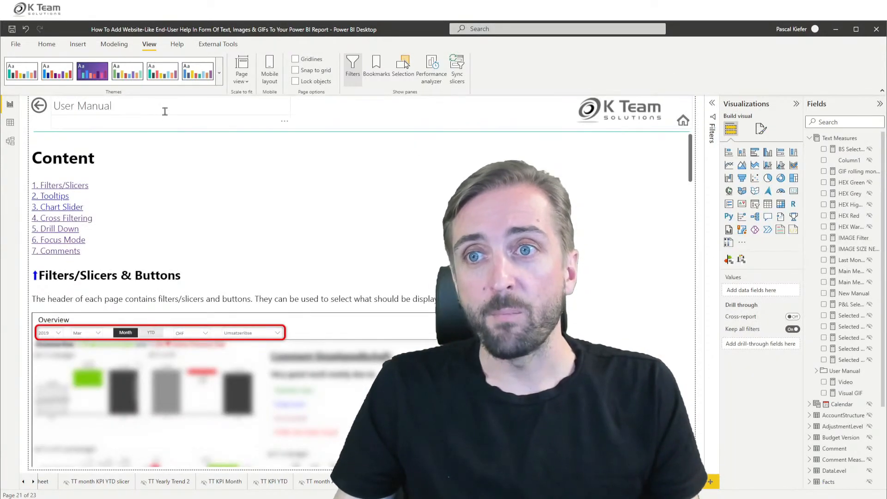
drag(288, 100, 467, 134)
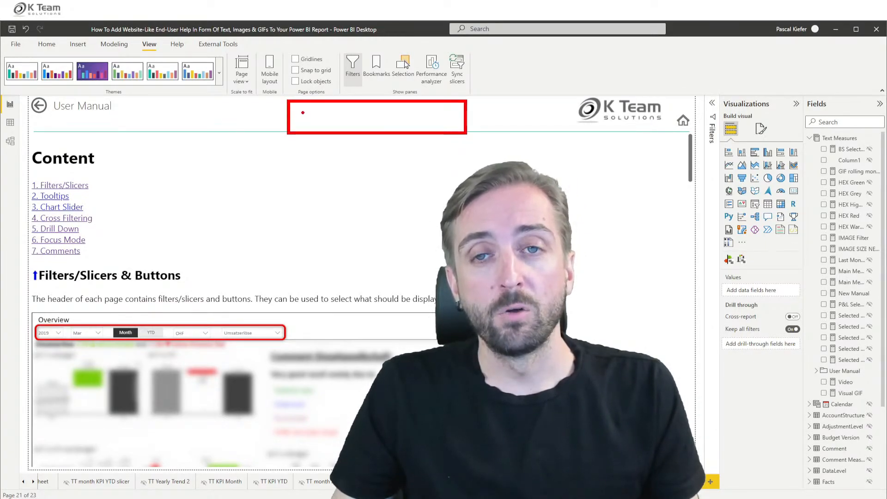
mouse_move(302, 120)
mouse_down()
mouse_move(299, 130)
mouse_move(325, 118)
mouse_move(392, 122)
mouse_up()
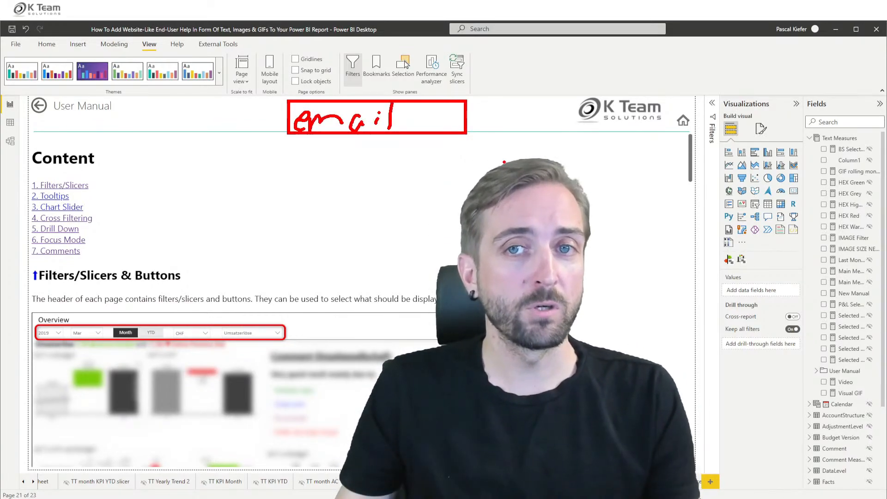
key(Escape)
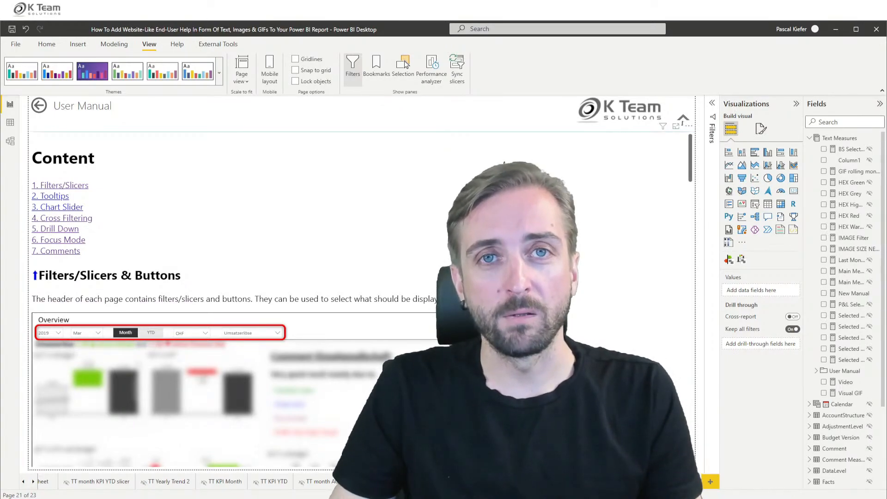